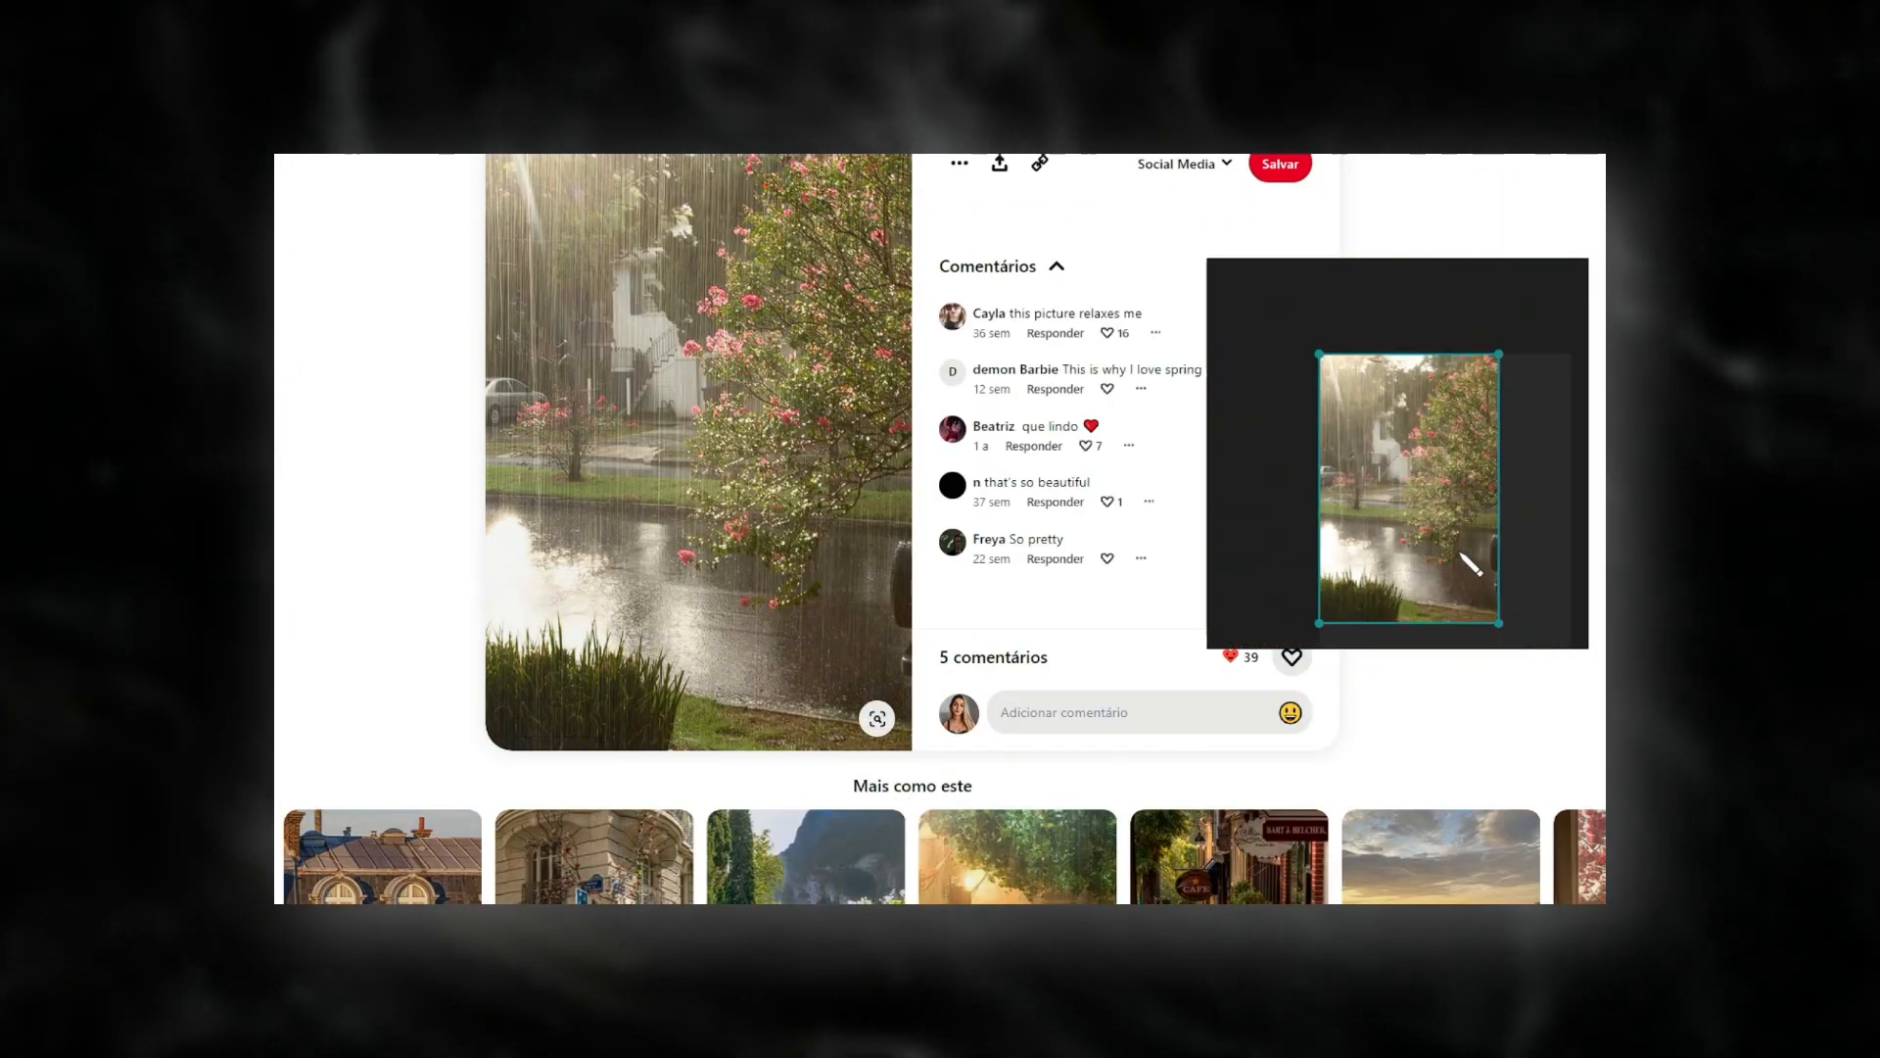
scroll(451, 501, "down", 6)
Look through the rainy-day pictures on Pinterest for further mood references, keeping the reference board out of the way.
key("alt+Left")
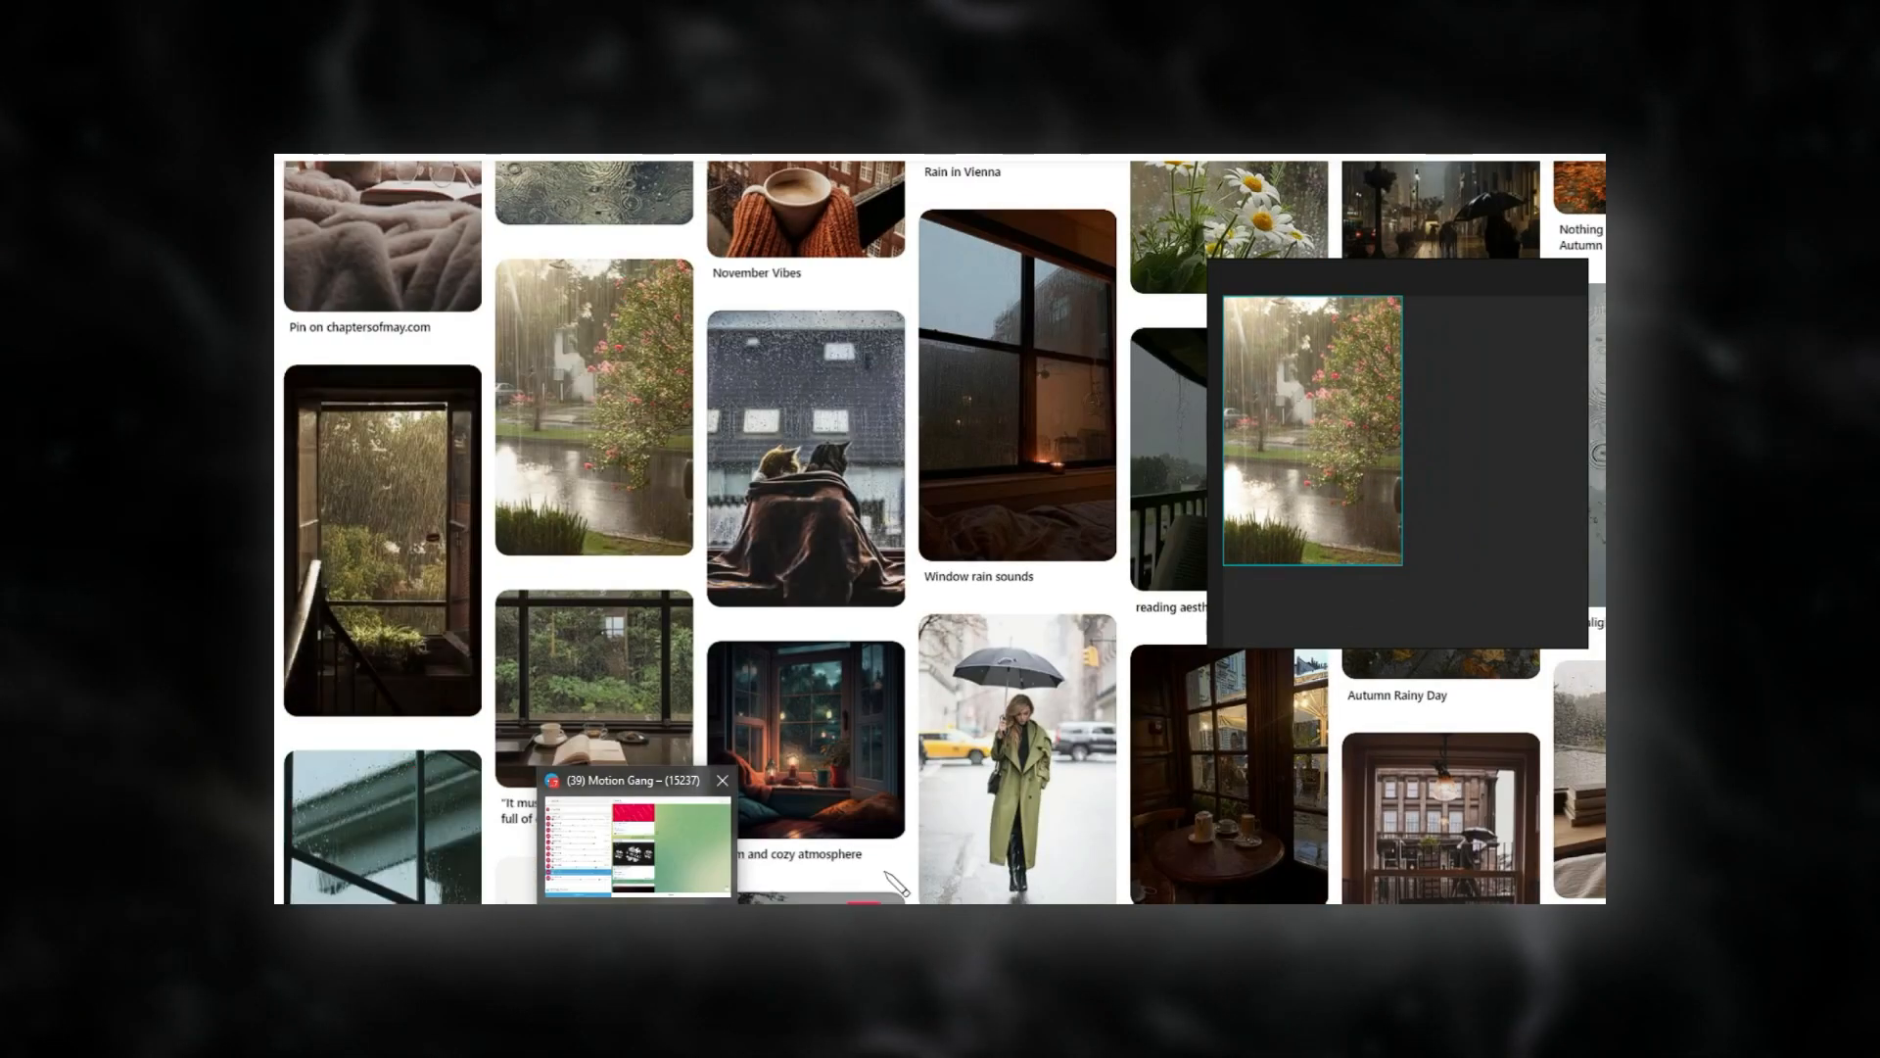
left_click(370, 529)
key("alt+Left")
right_click_drag(1479, 460, 384, 424)
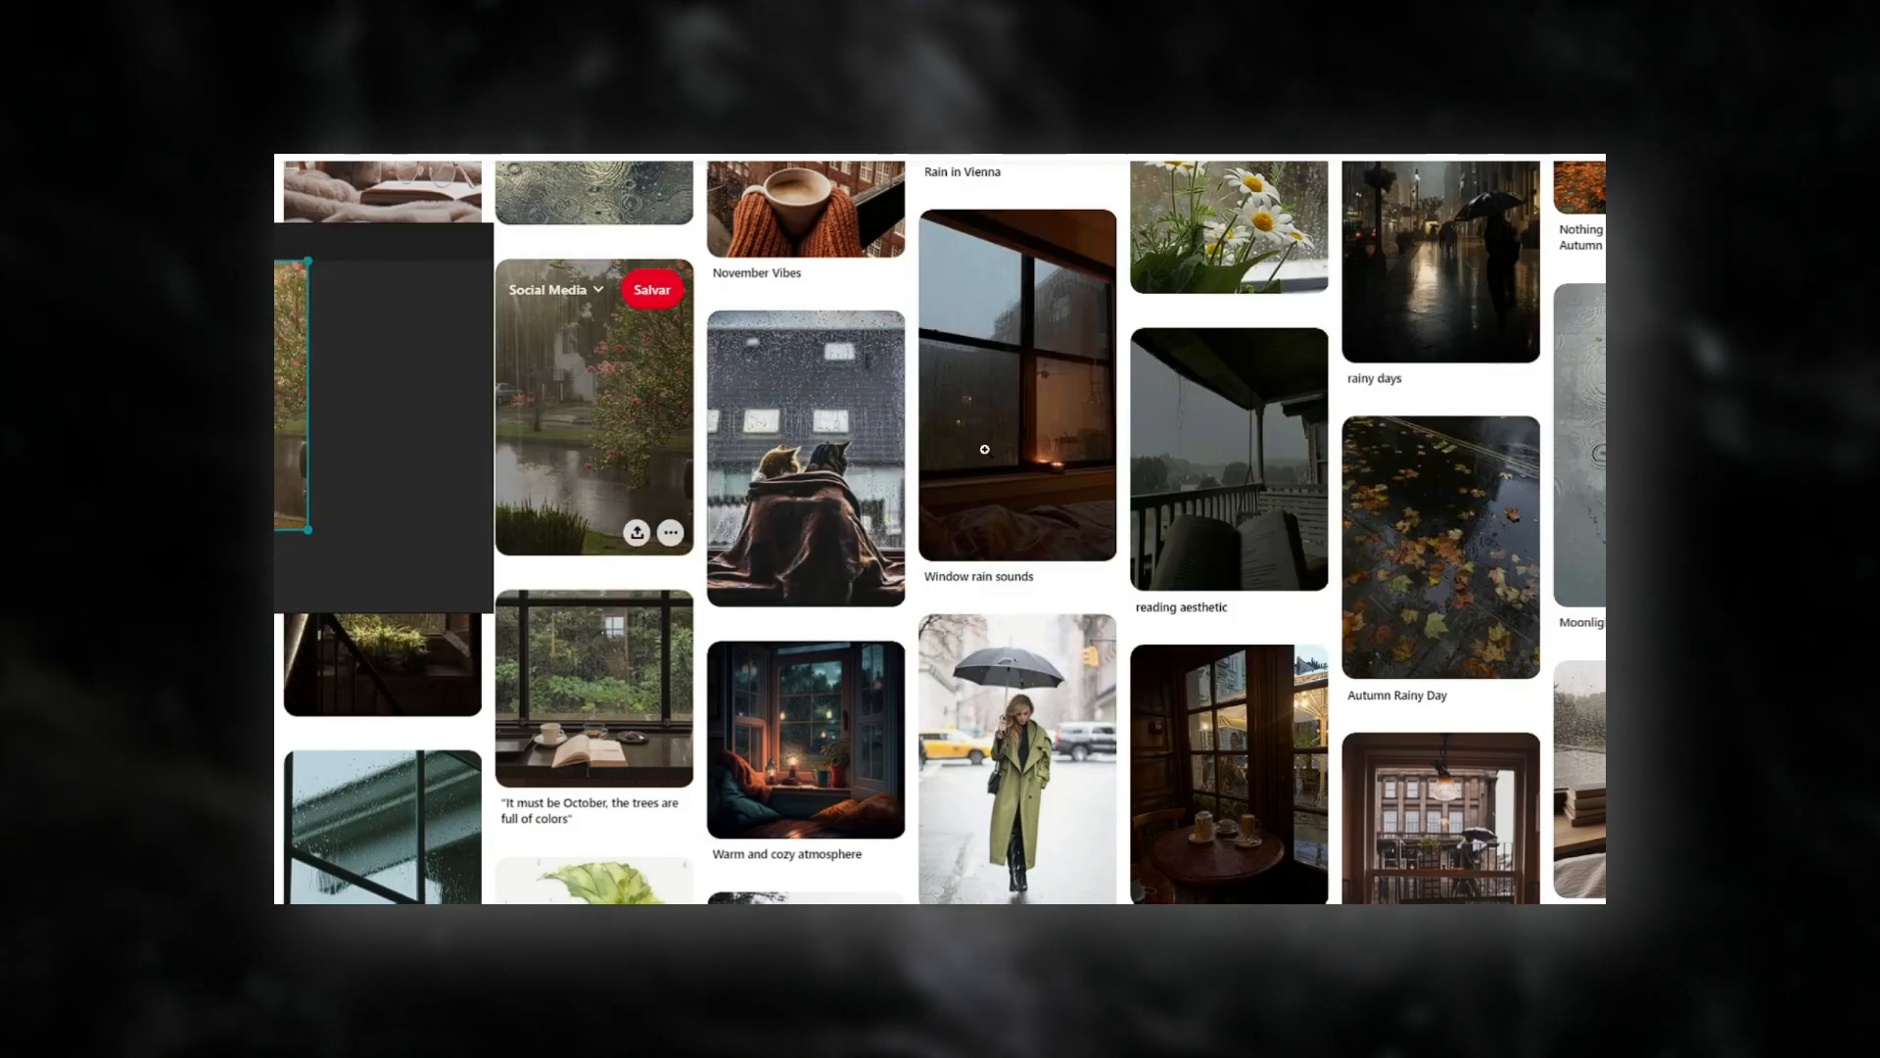
scroll(1298, 555, "up", 6)
scroll(1231, 401, "down", 7)
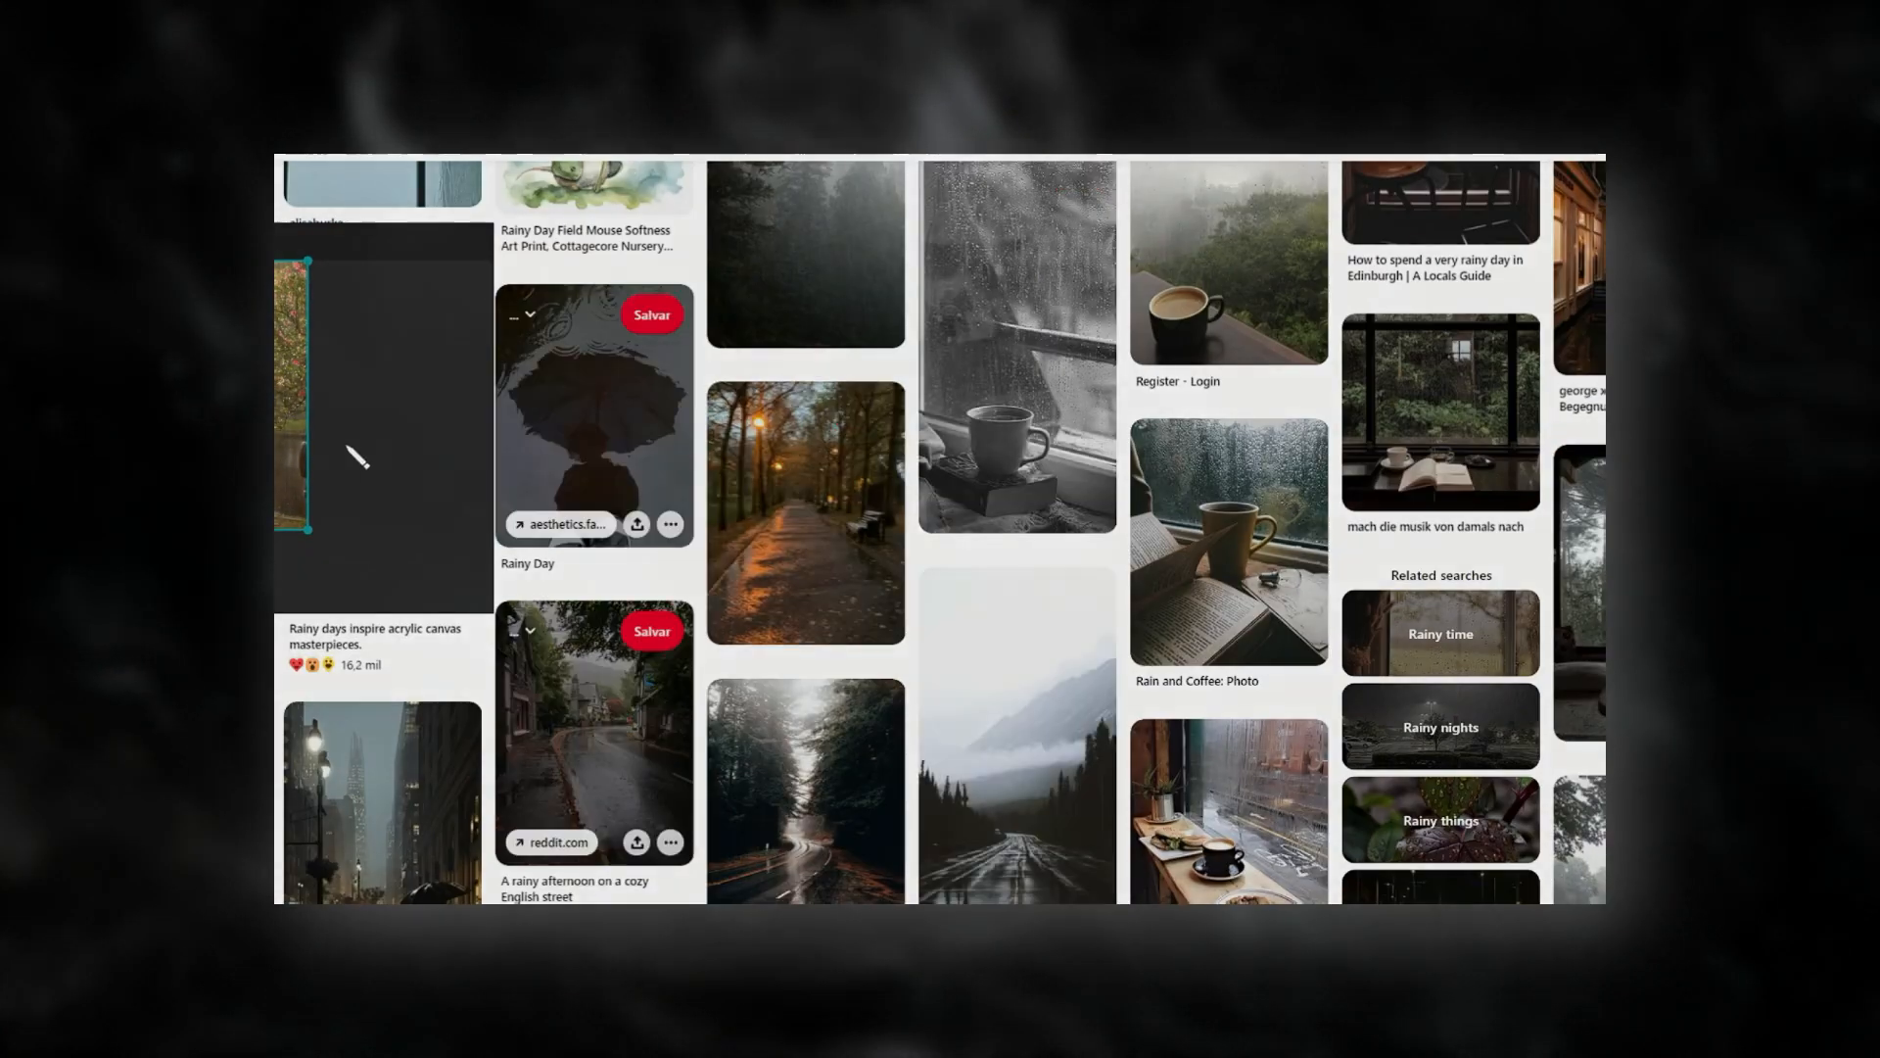
right_click_drag(357, 456, 1350, 480)
scroll(803, 529, "down", 9)
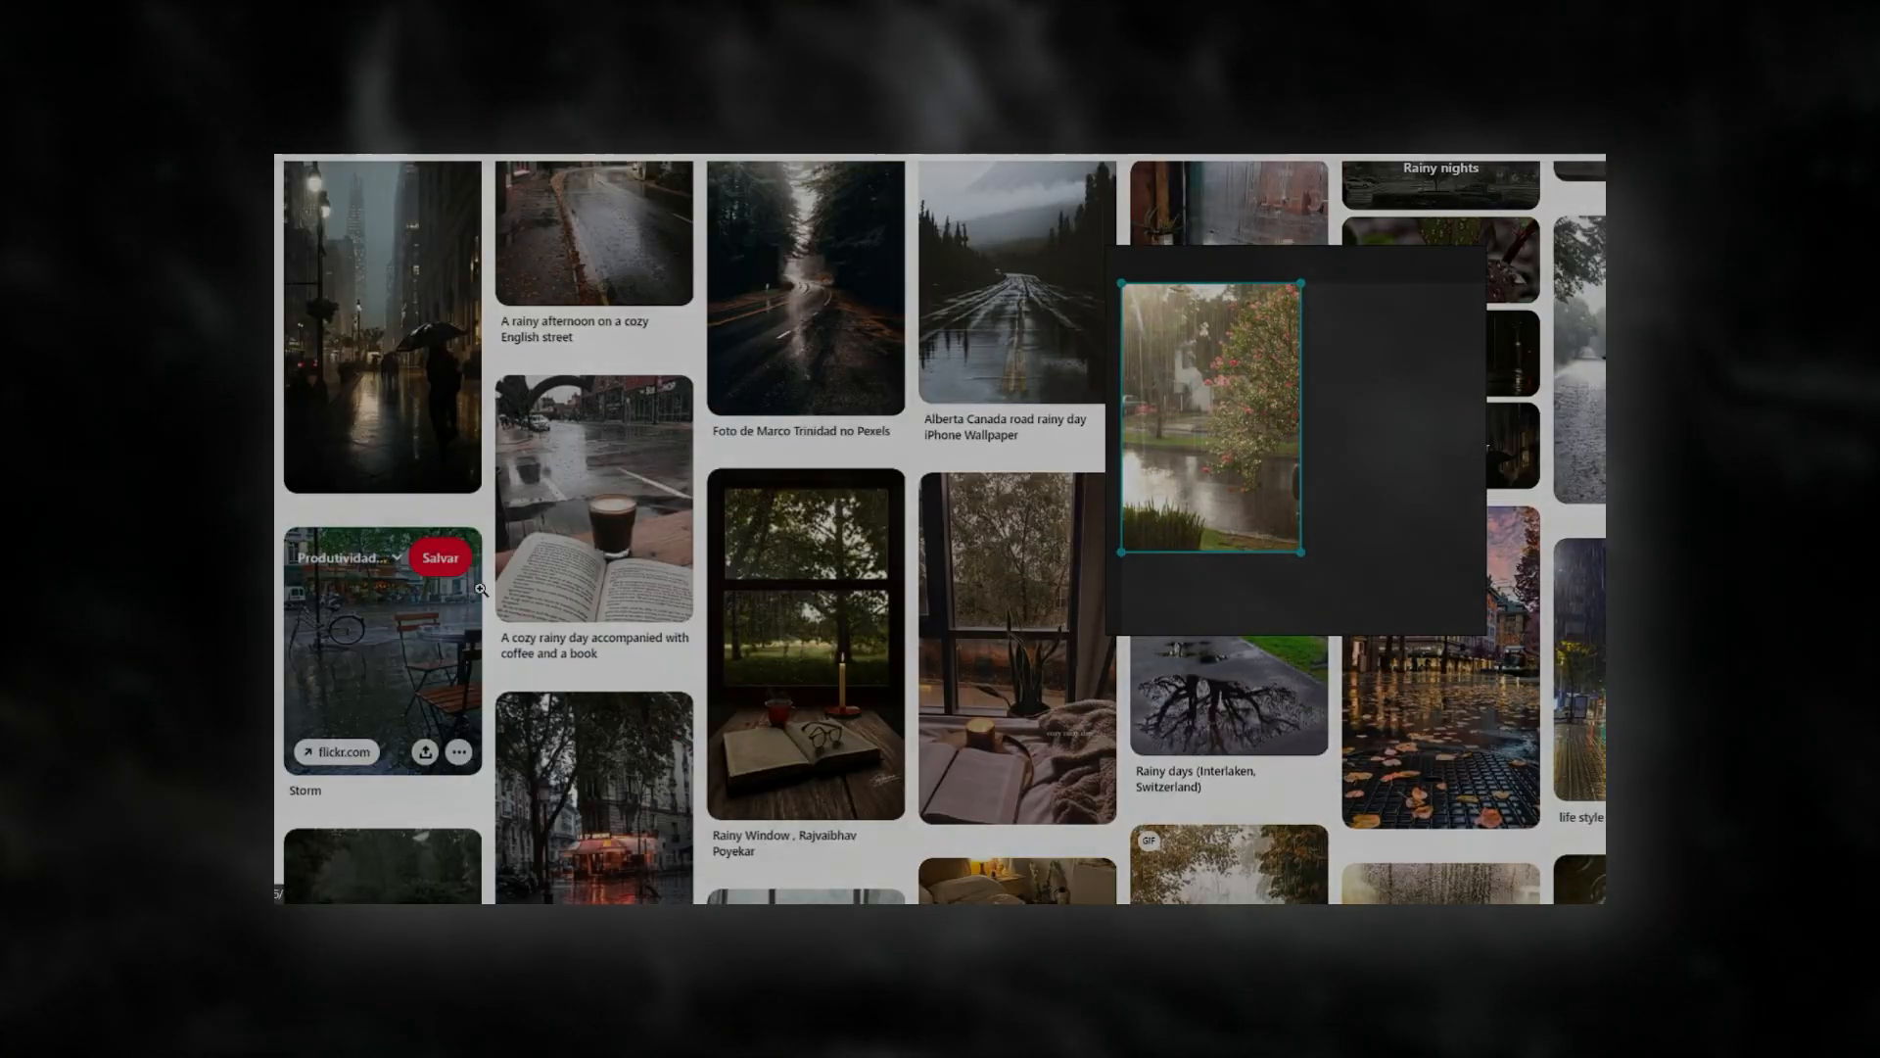
scroll(940, 529, "down", 8)
scroll(391, 627, "down", 8)
right_click_drag(1349, 480, 520, 356)
scroll(587, 539, "down", 4)
scroll(803, 529, "down", 8)
scroll(999, 583, "up", 20)
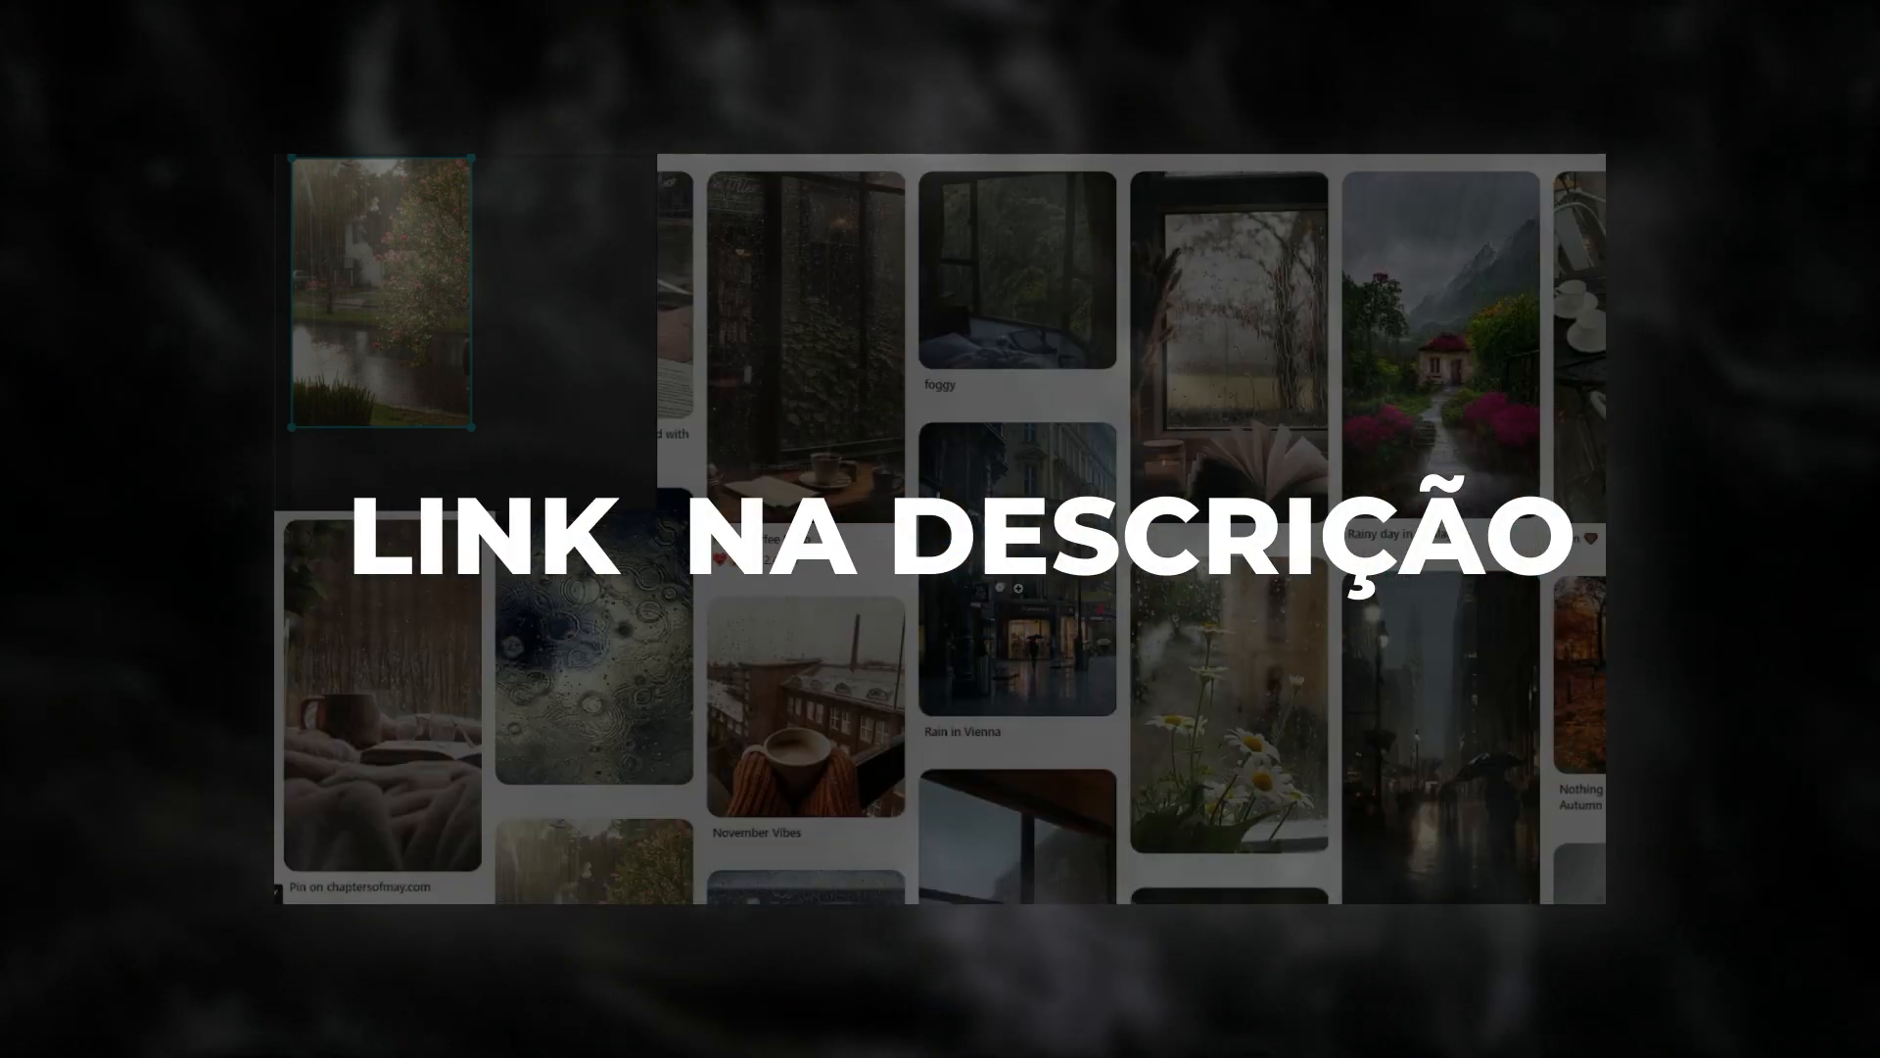
Open the rainy street corner picture, copy it and paste it onto the reference board beside the river picture.
right_click_drag(513, 280, 1049, 357)
left_click(421, 343)
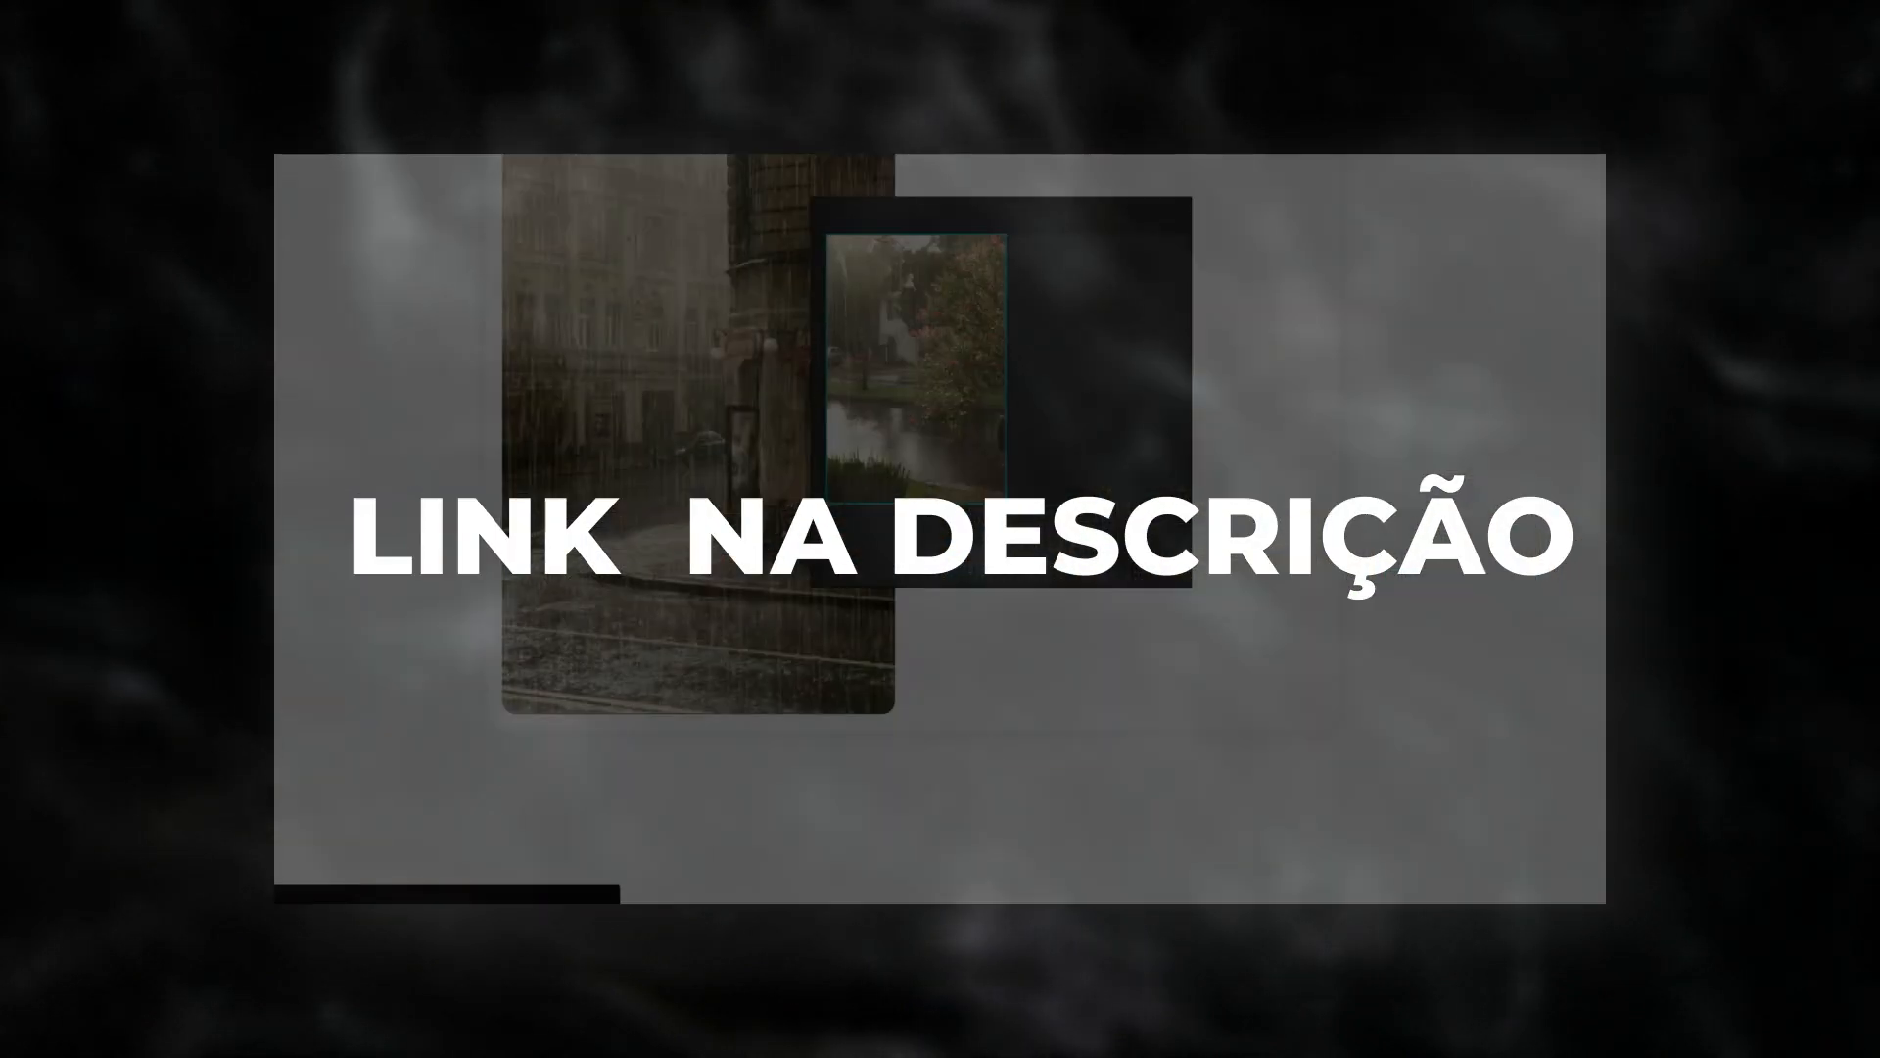
right_click(667, 363)
left_click(764, 427)
right_click(1075, 413)
left_click(1010, 431)
key("ctrl+v")
left_click_drag(1091, 375, 1070, 328)
In Yandex Images, copy the sunlit tree-lined lane in the rain and paste it onto the reference board.
left_click(383, 390)
scroll(383, 390, "down", 14)
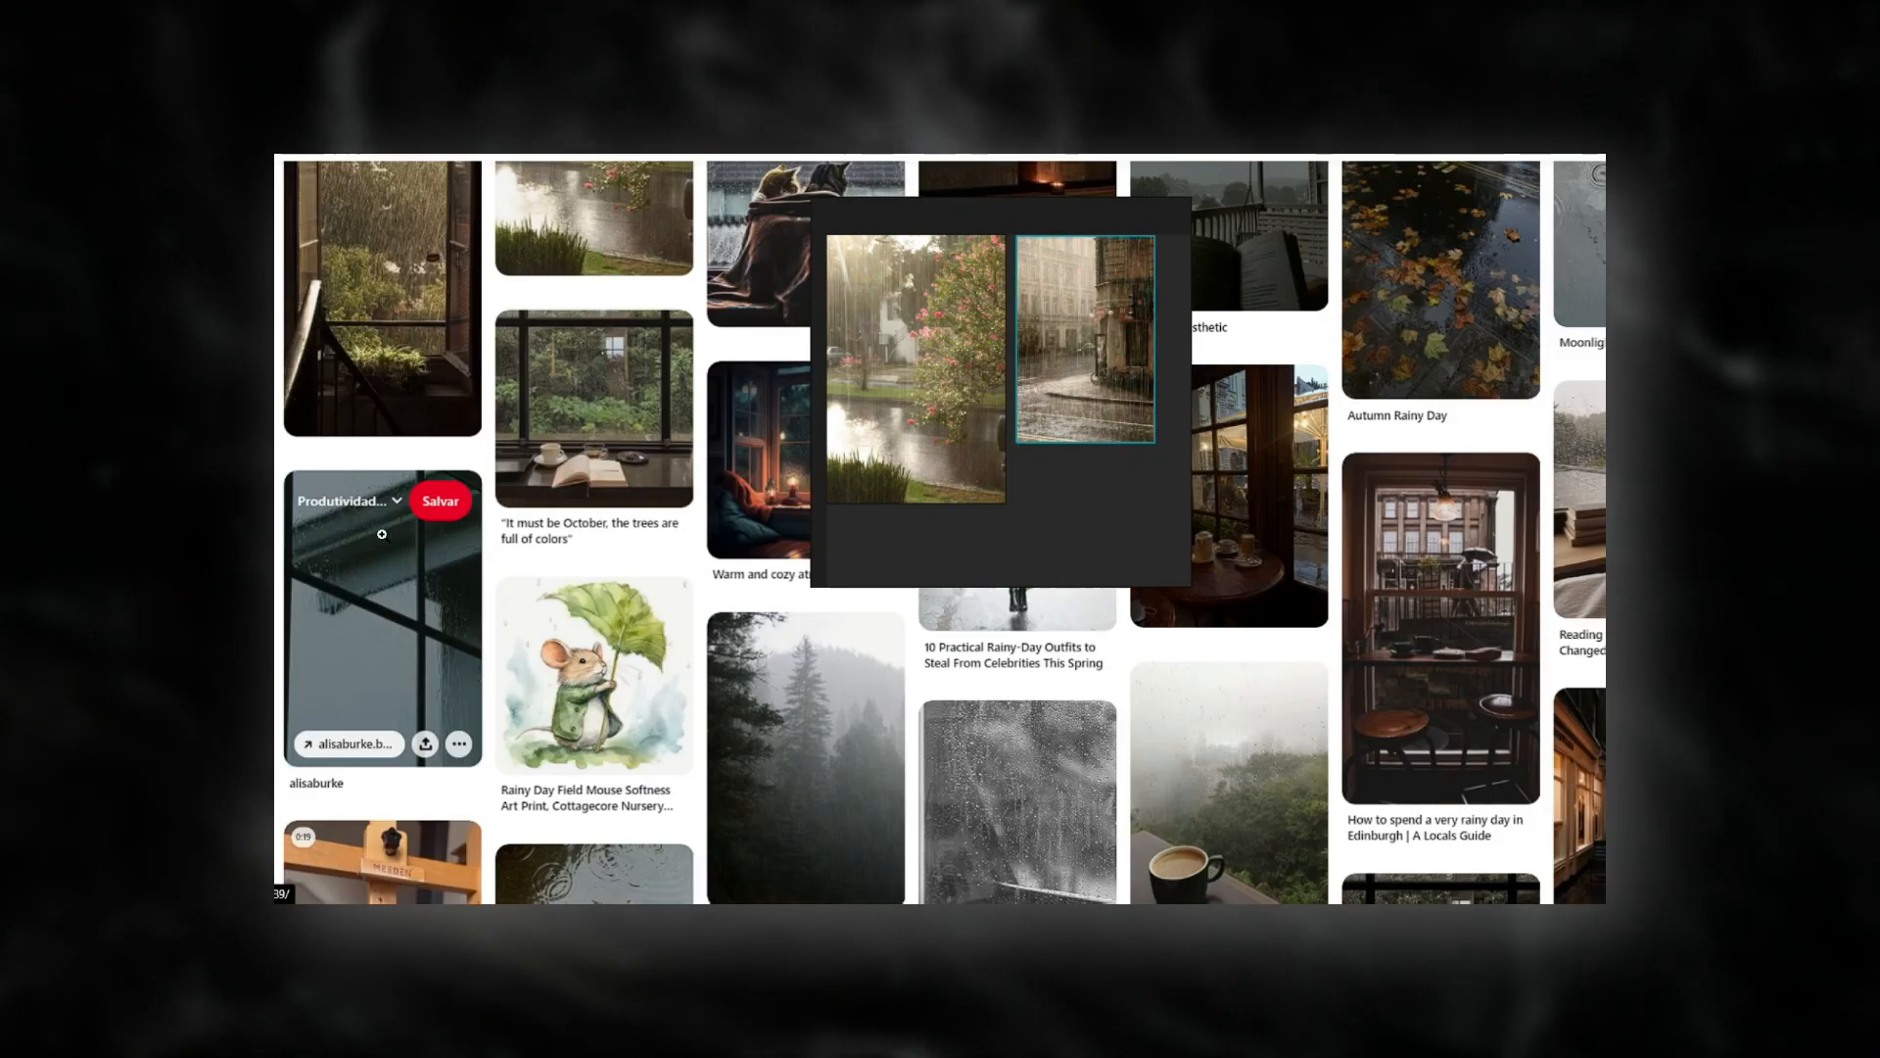
right_click_drag(961, 357, 606, 427)
scroll(1158, 553, "down", 8)
scroll(1159, 553, "down", 5)
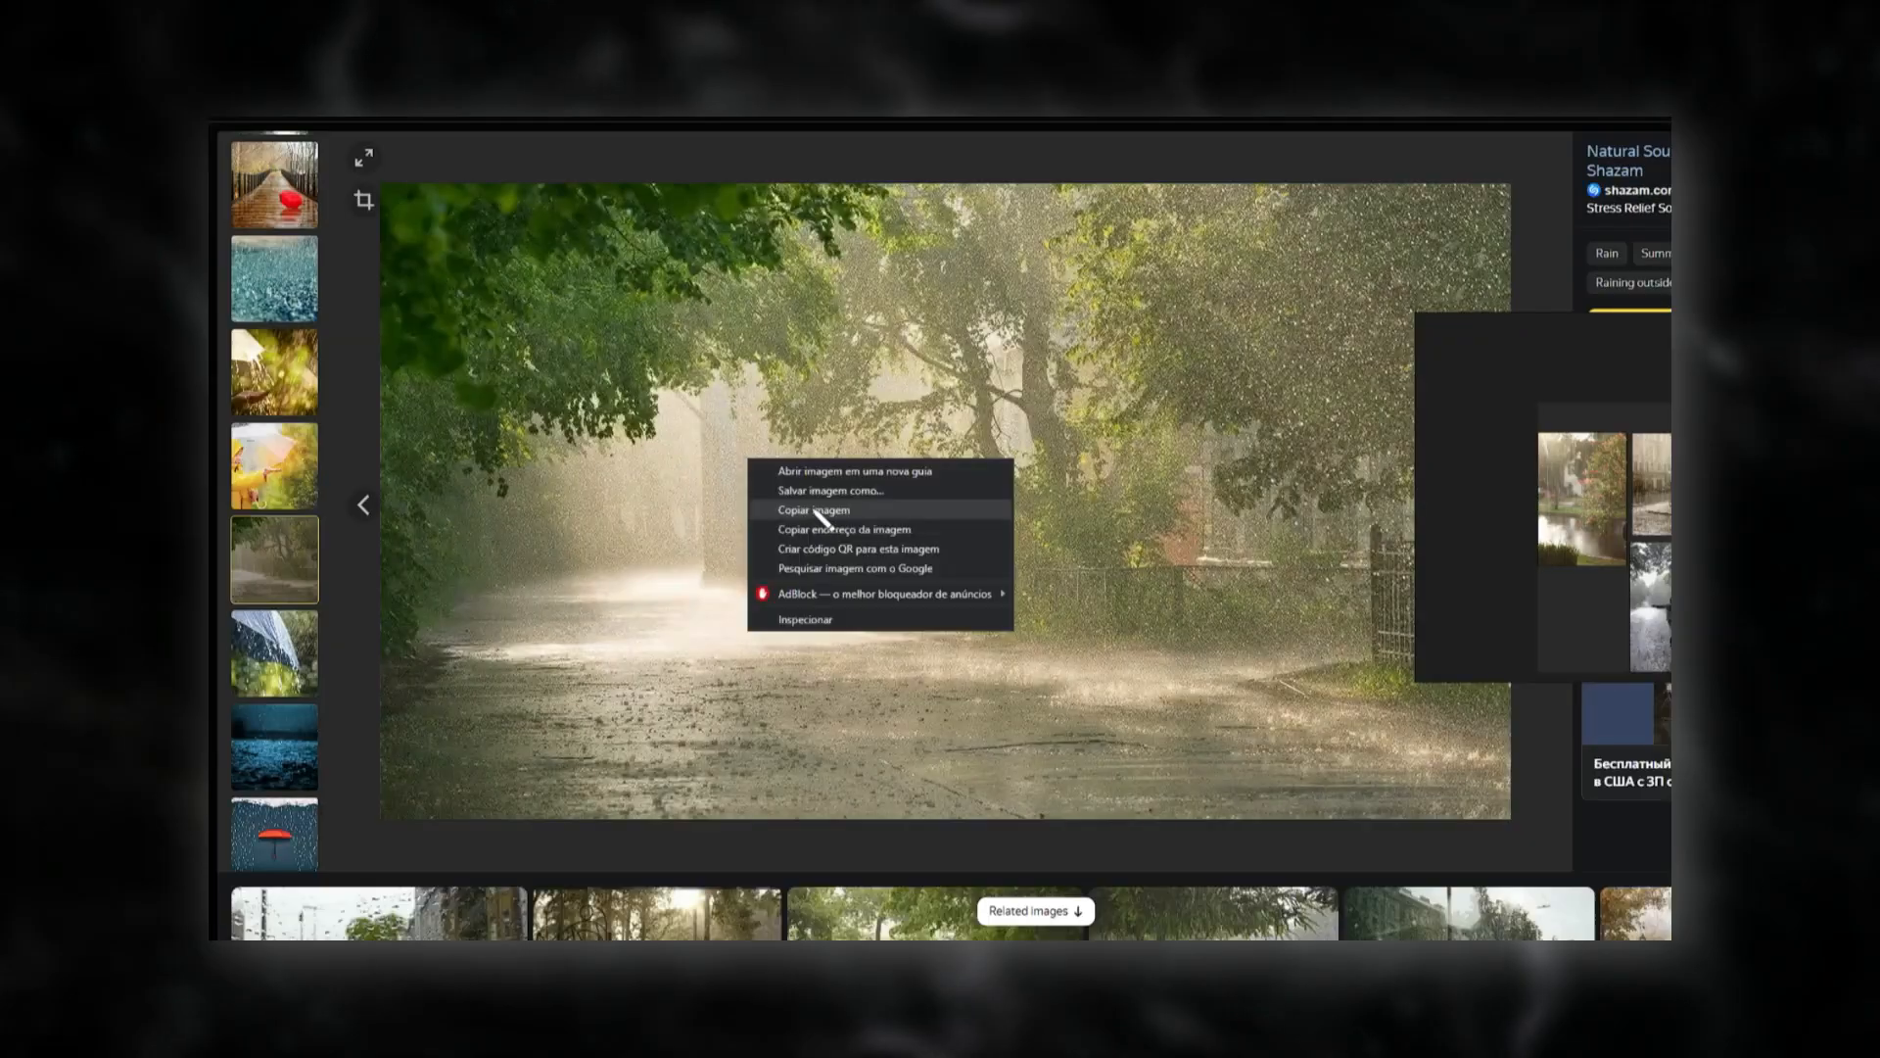
left_click(824, 536)
key("ctrl+v")
left_click_drag(1431, 554, 1426, 550)
key("Escape")
Open the picture of the wet road with dark green trees, copy it and place it on the reference board.
left_click(627, 695)
right_click(871, 535)
left_click(960, 606)
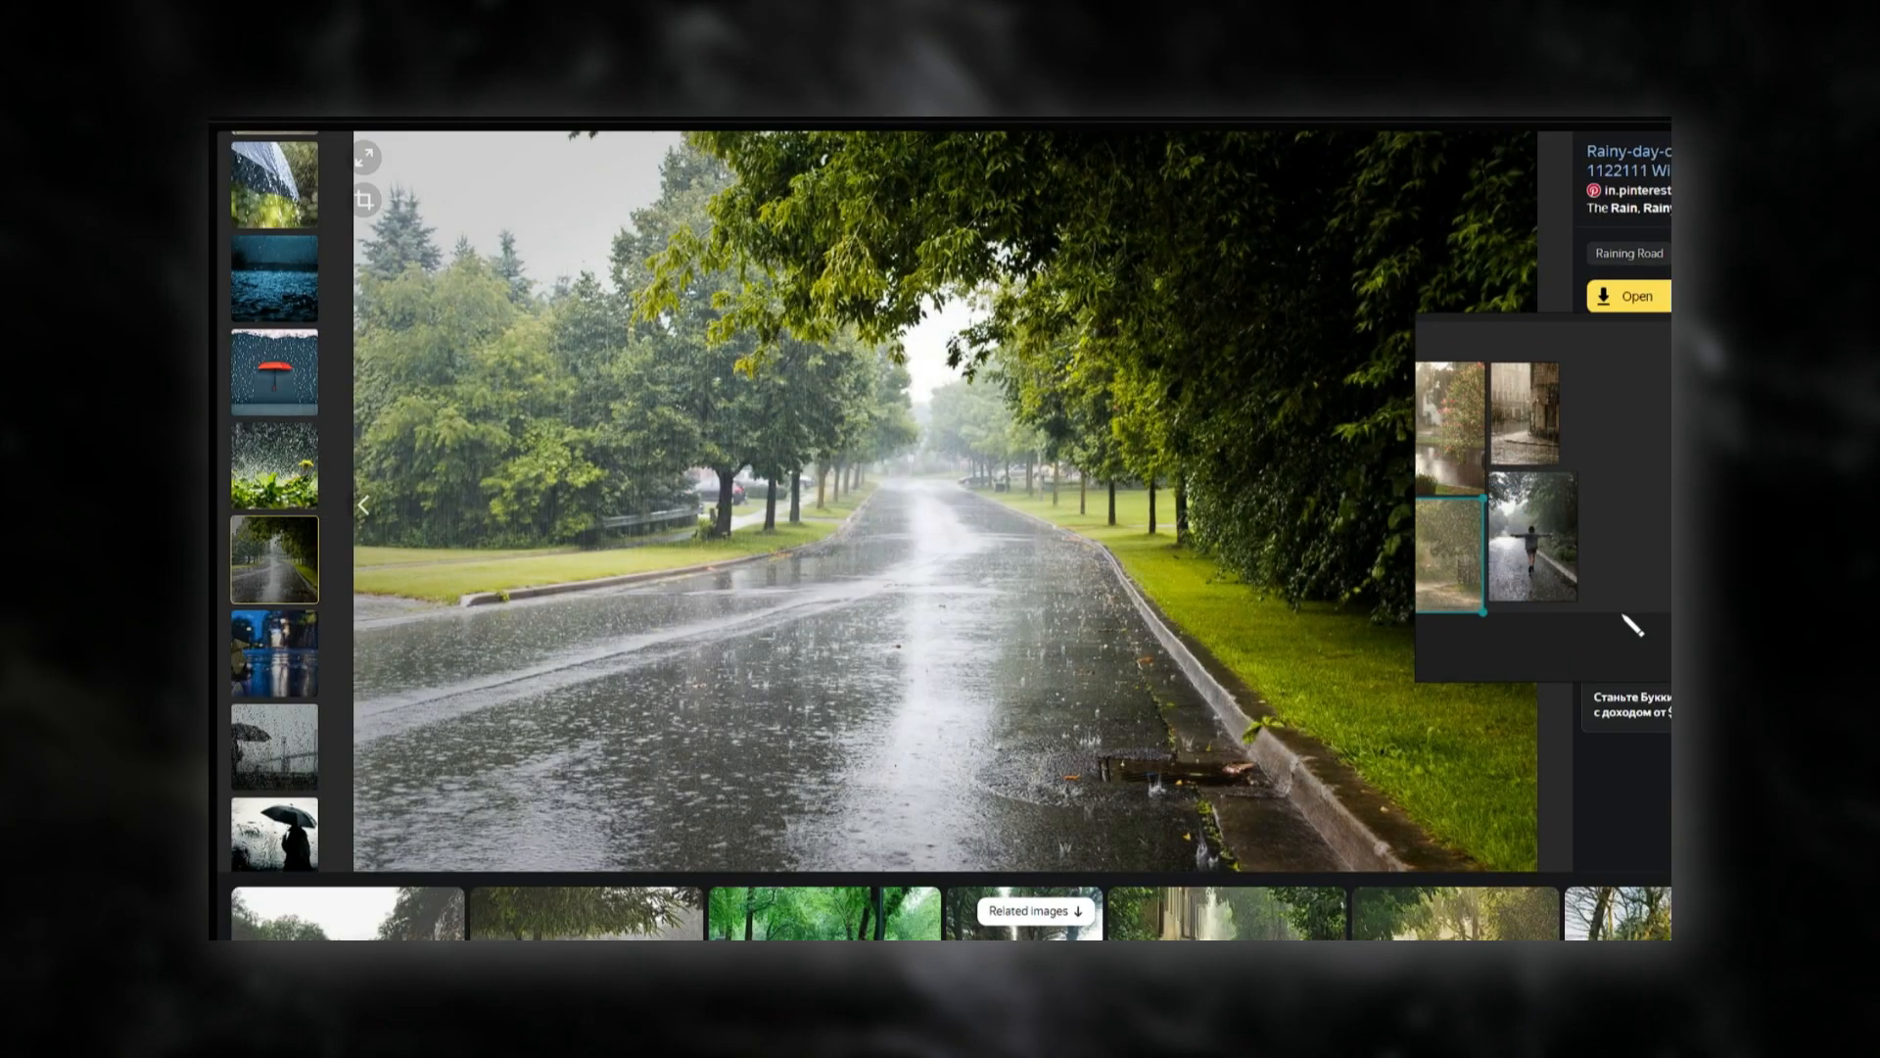
left_click(1538, 604)
key("ctrl+v")
left_click_drag(1567, 382, 1577, 459)
key("Escape")
Copy the picture of the large tree beside the rain-covered park road and add it to the reference board.
right_click_drag(1626, 554, 1168, 472)
left_click(1656, 695)
right_click(1254, 627)
left_click(1332, 698)
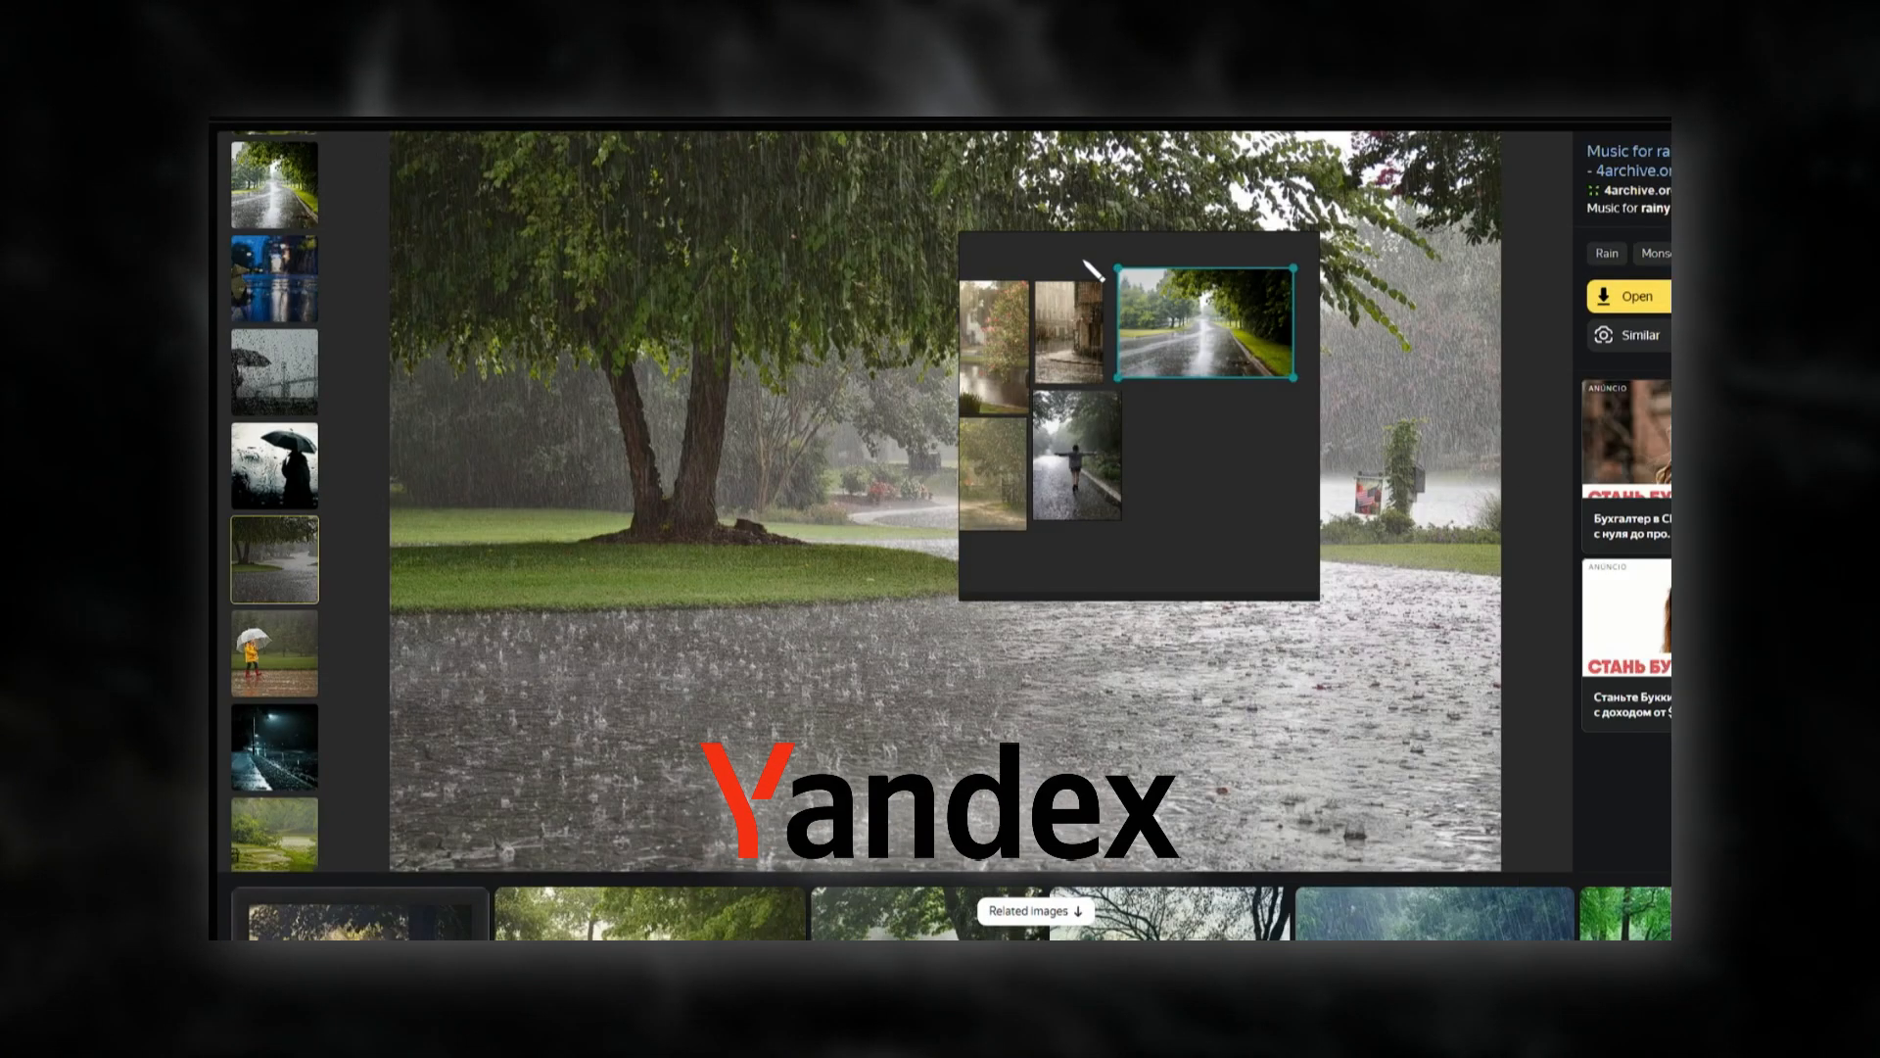
right_click_drag(1155, 261, 1541, 338)
right_click(1604, 589)
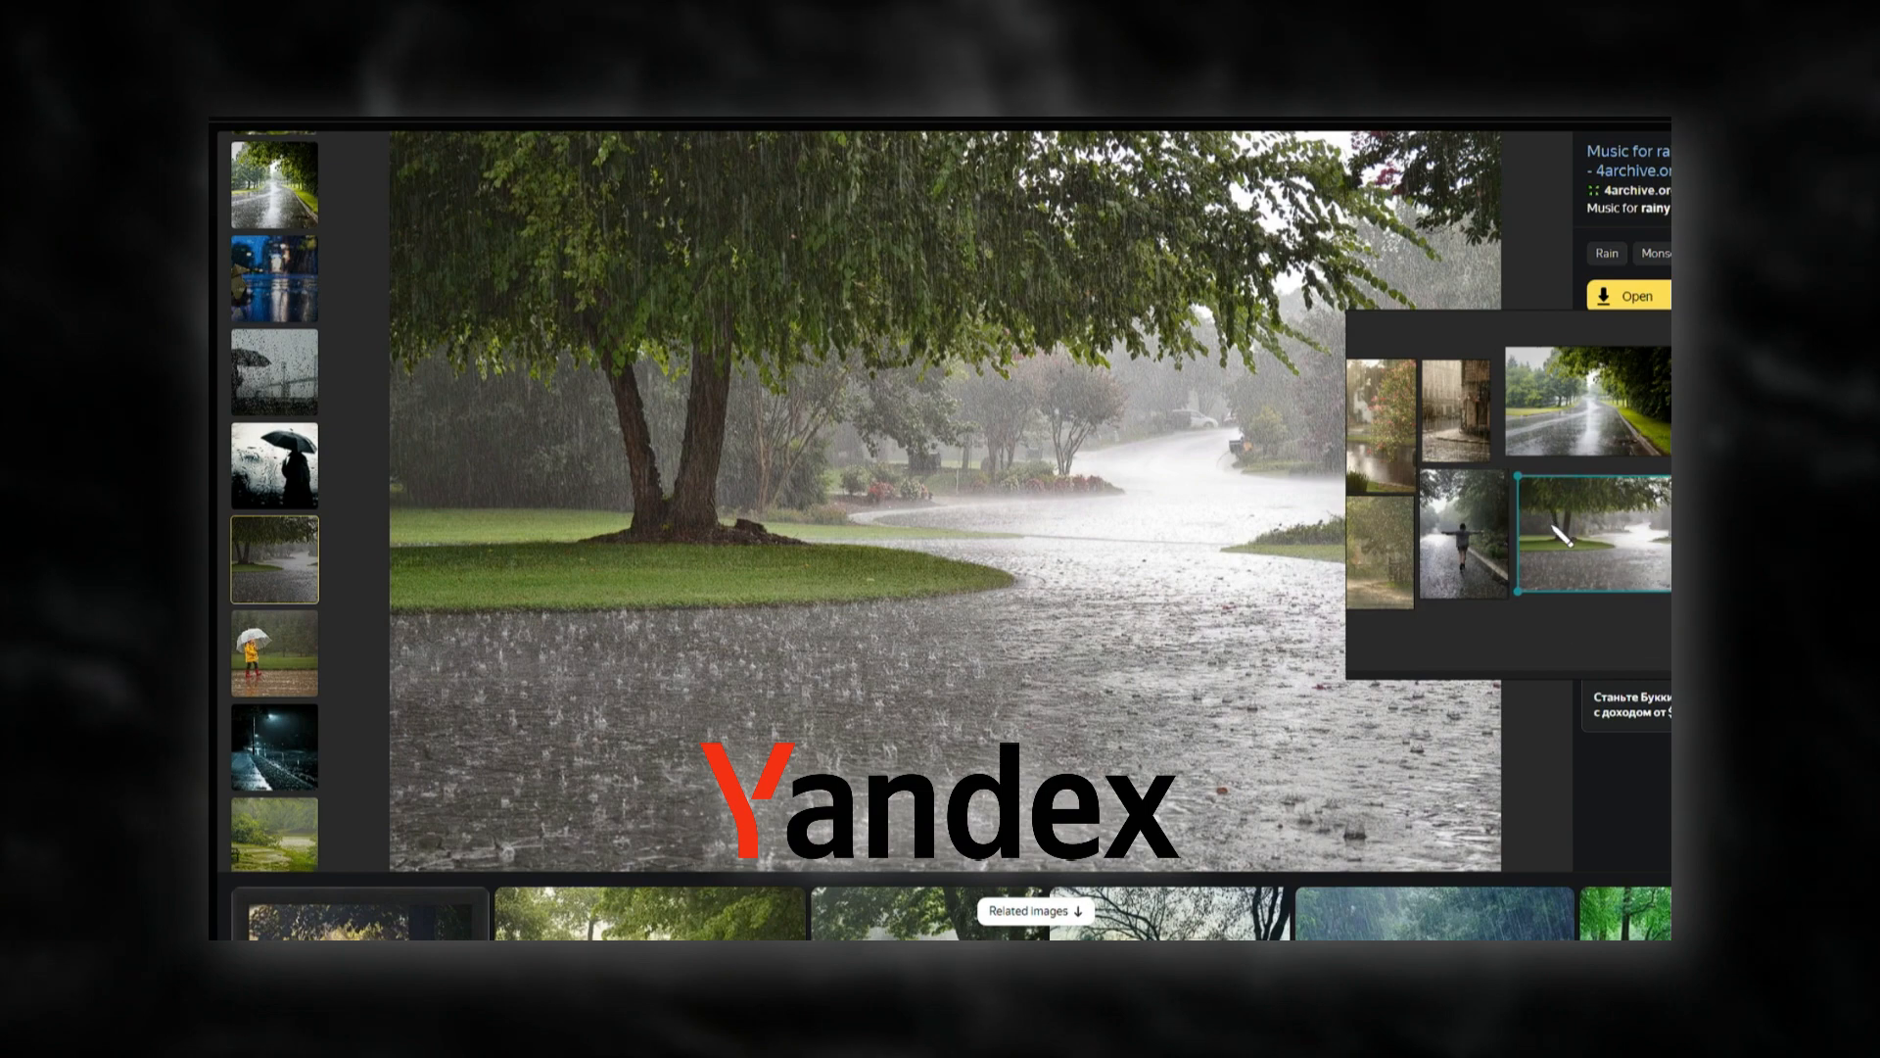
Open the golden-lit heavy rain picture from the RAINY DAY results and copy the image.
key("Escape")
scroll(1248, 727, "down", 5)
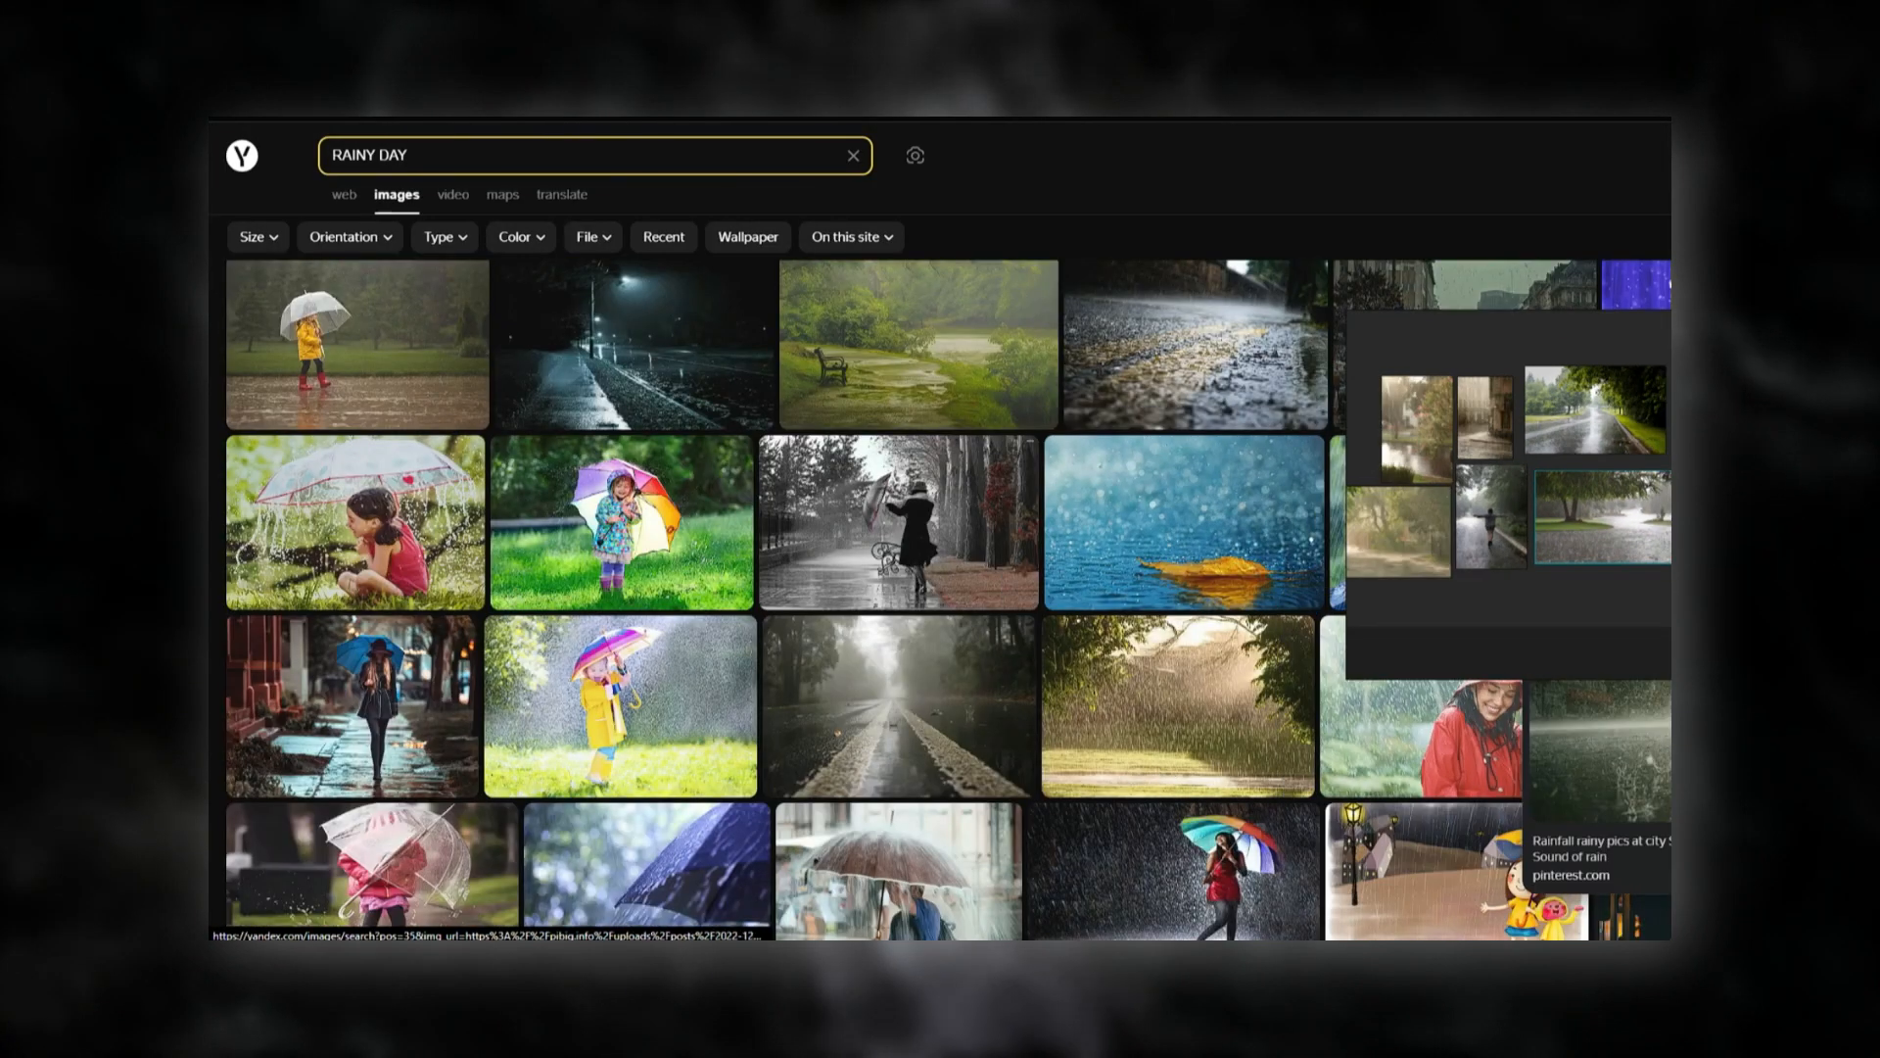
left_click(1248, 727)
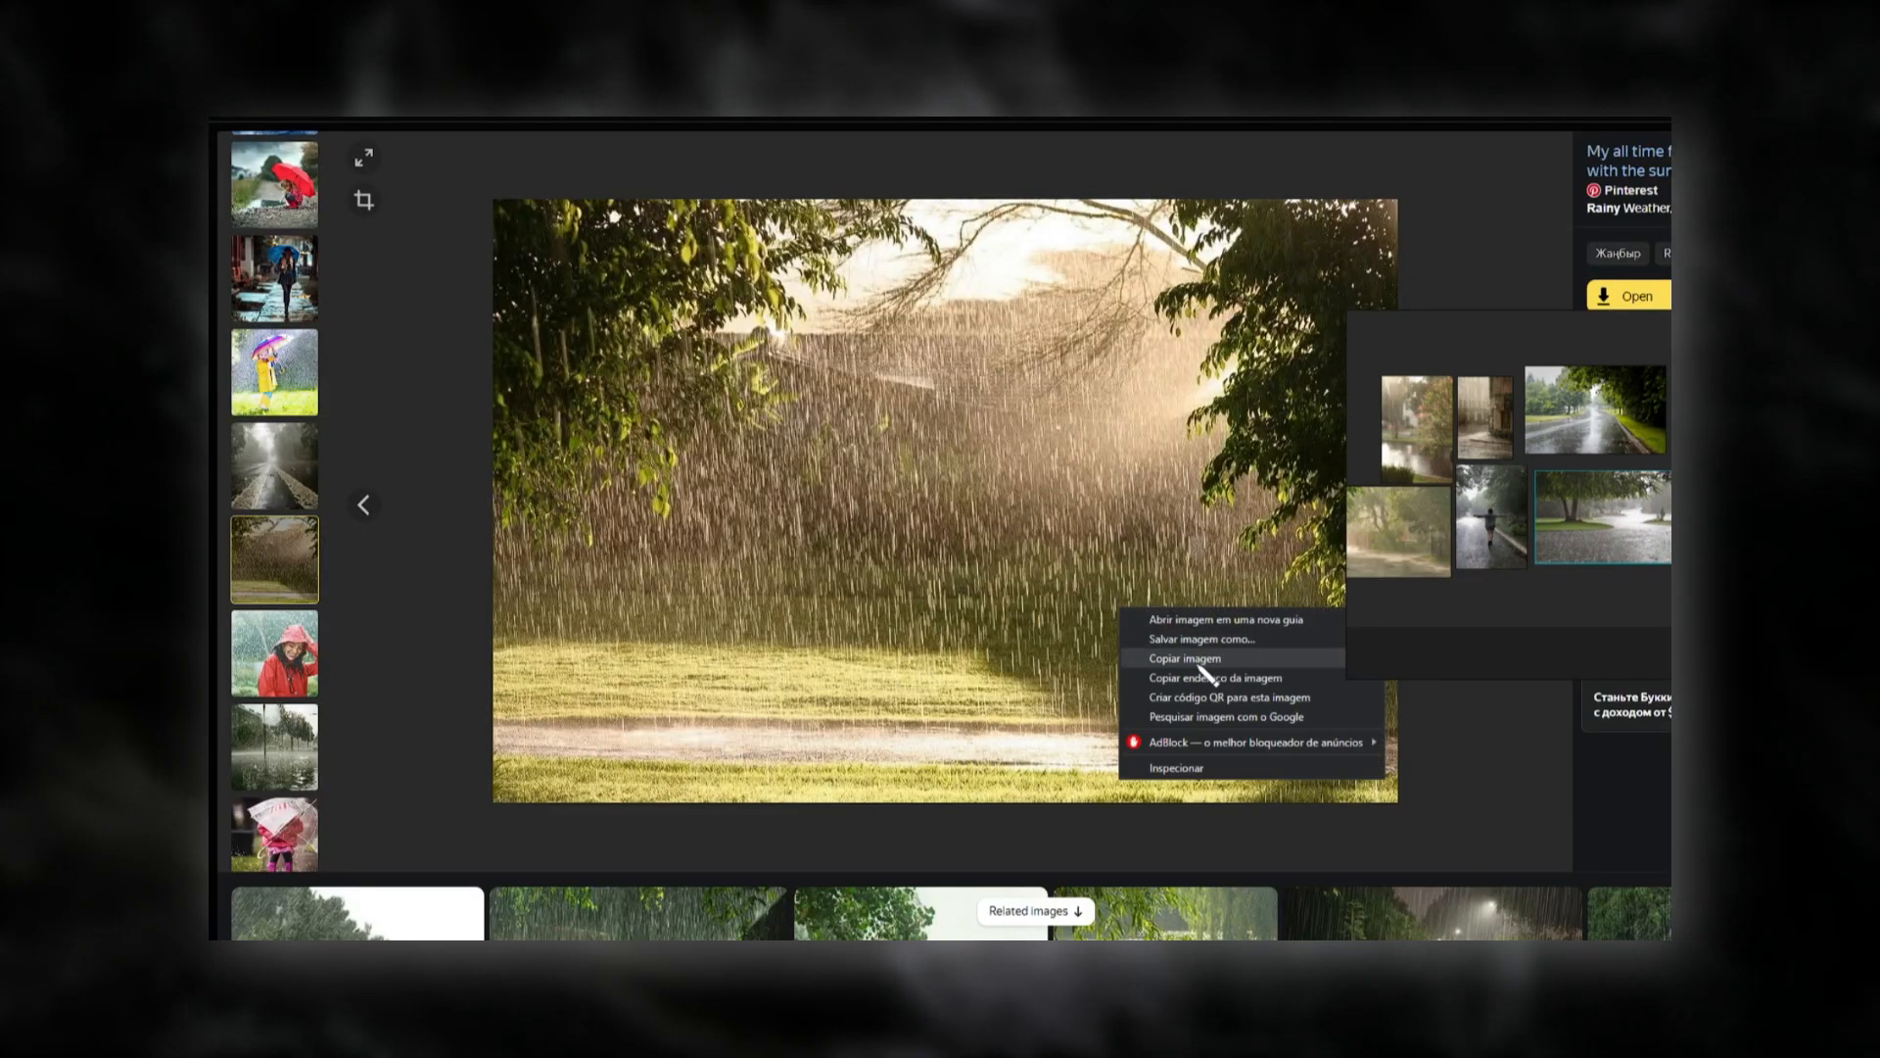
key("Escape")
scroll(774, 607, "down", 5)
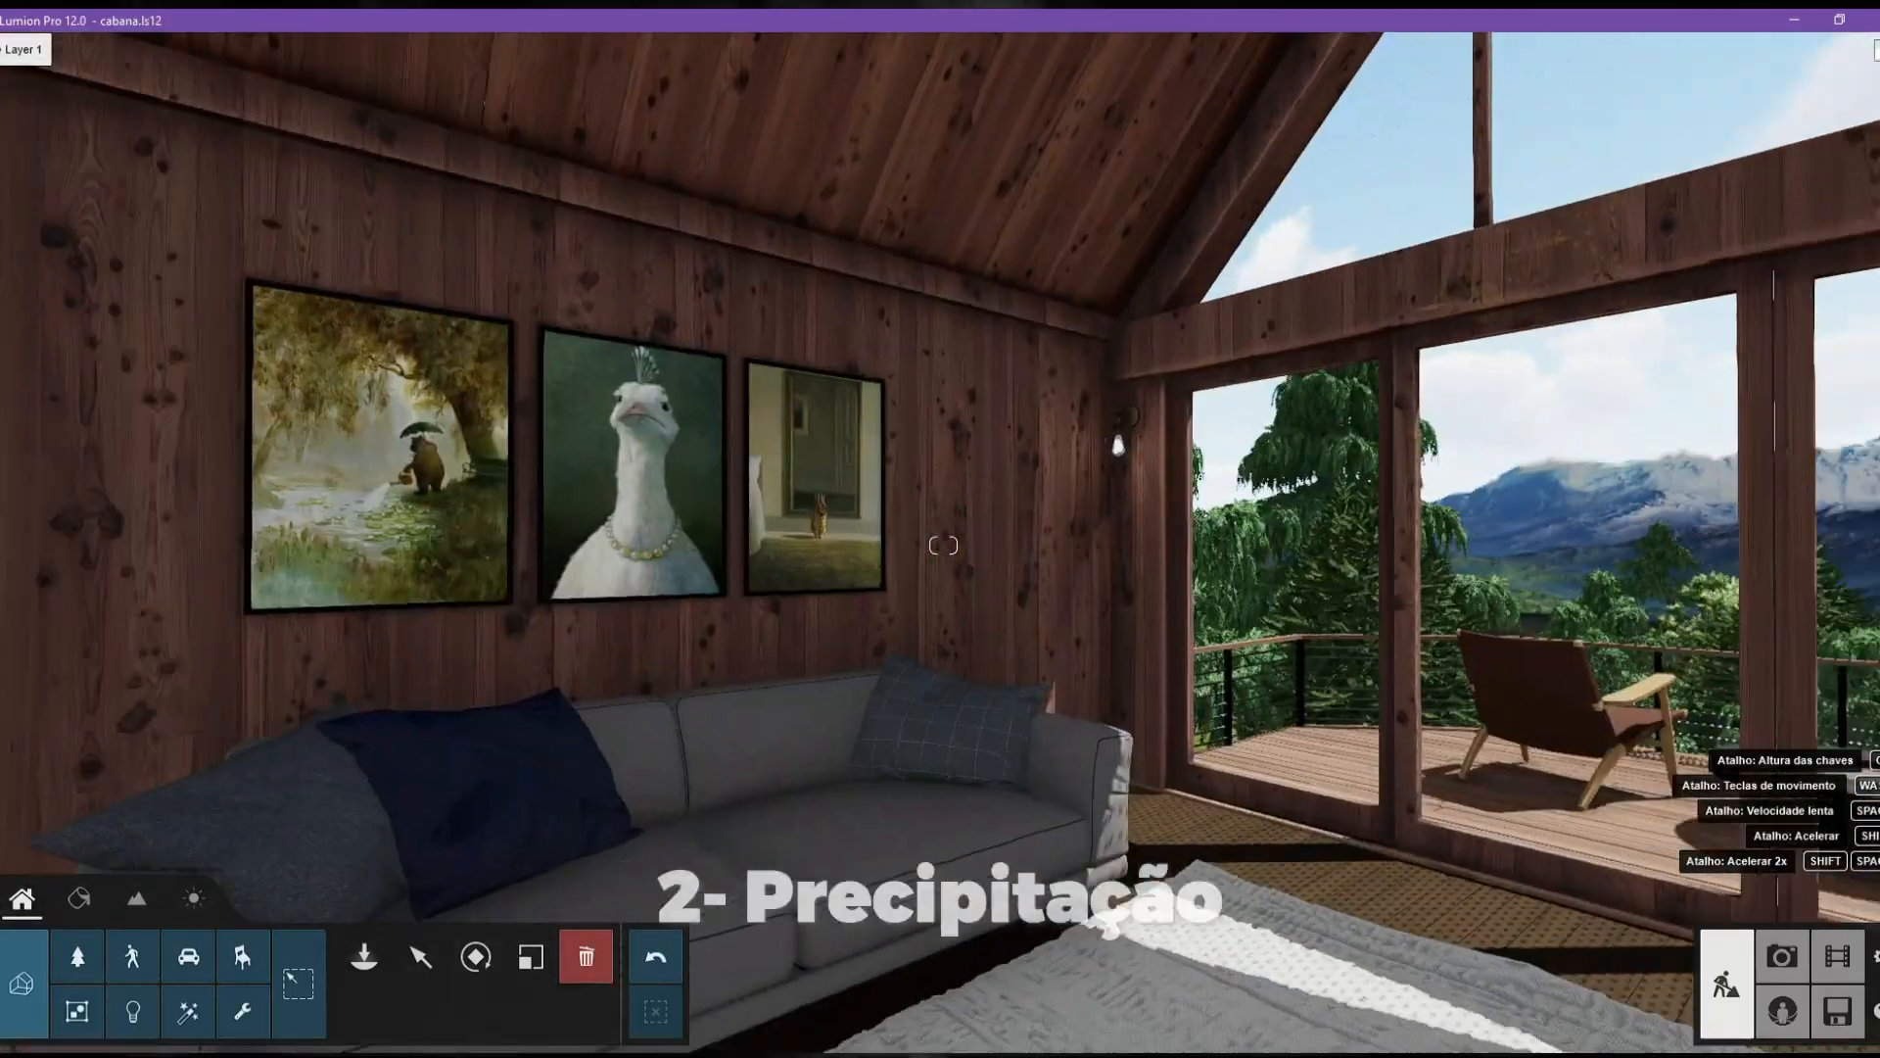
In Lumion, record clip 4 with camera keyframes going from the sofa wall to the deck's mountain view and save it.
key("s")
right_click_drag(943, 544, 943, 641)
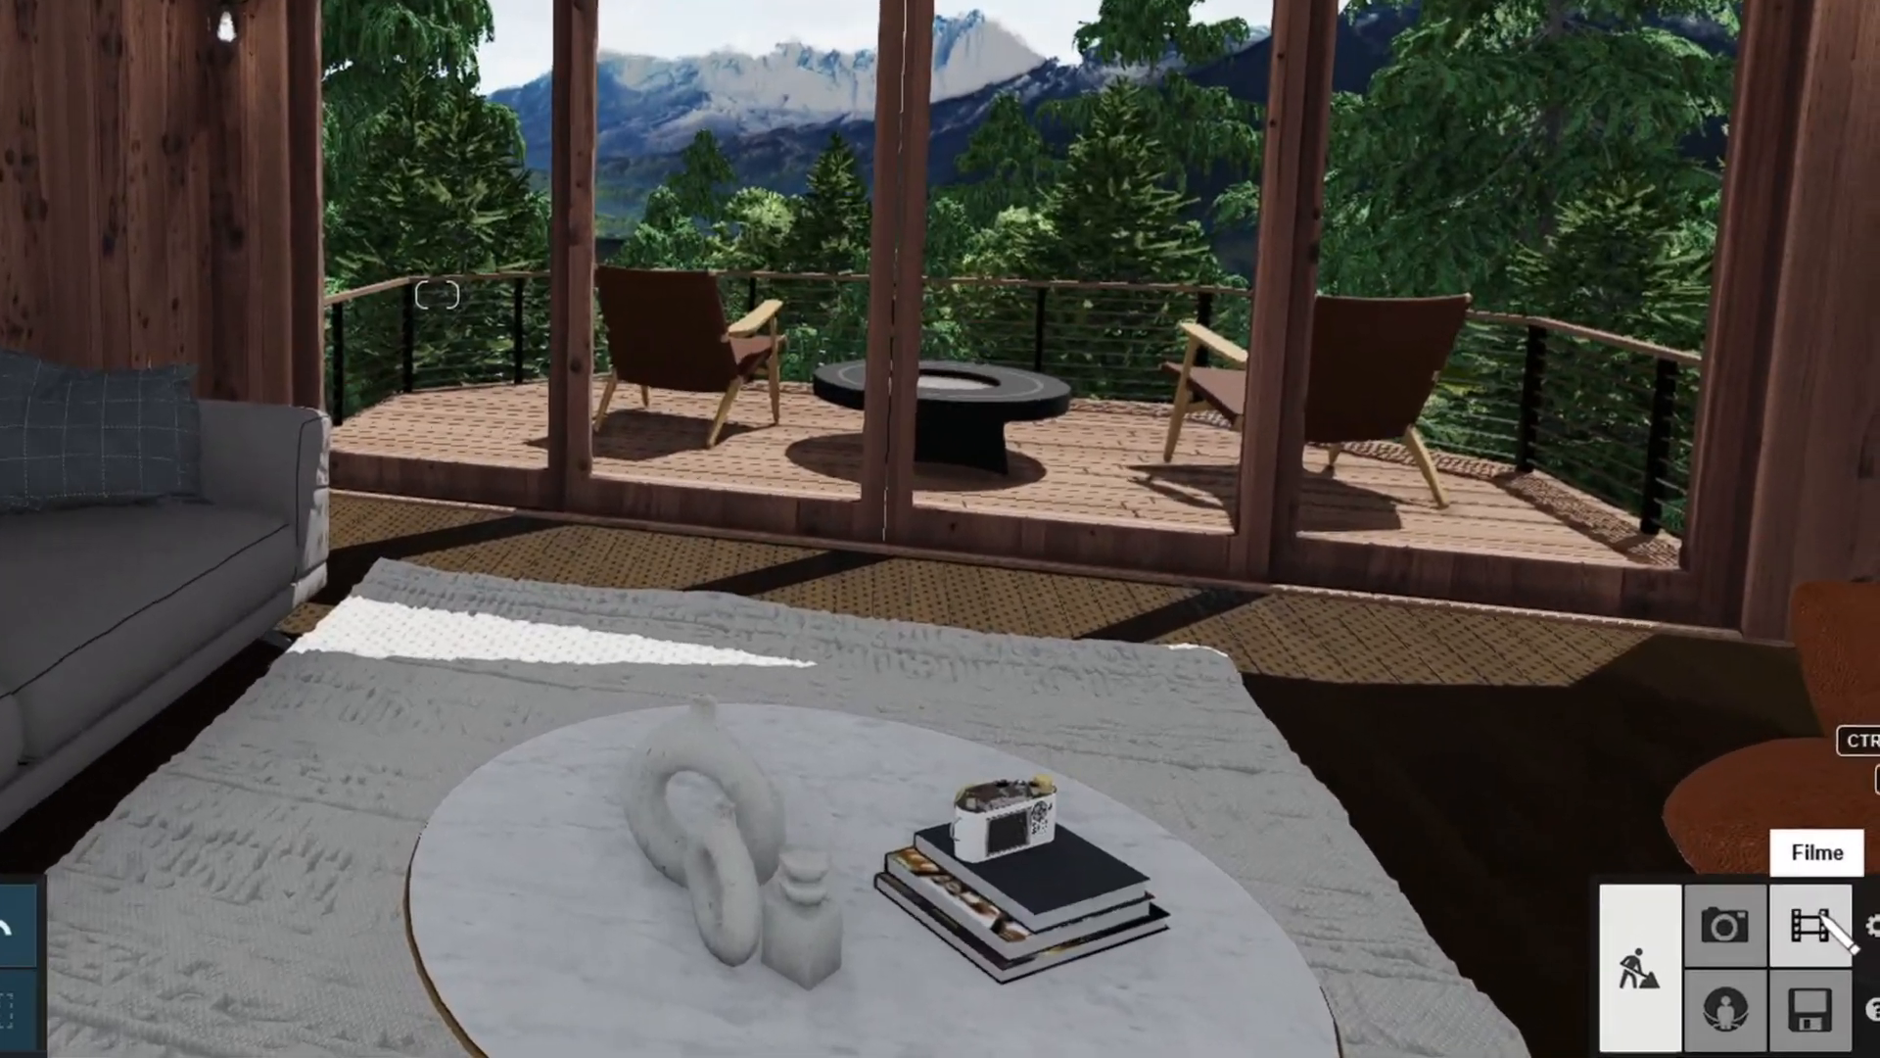
left_click(1837, 955)
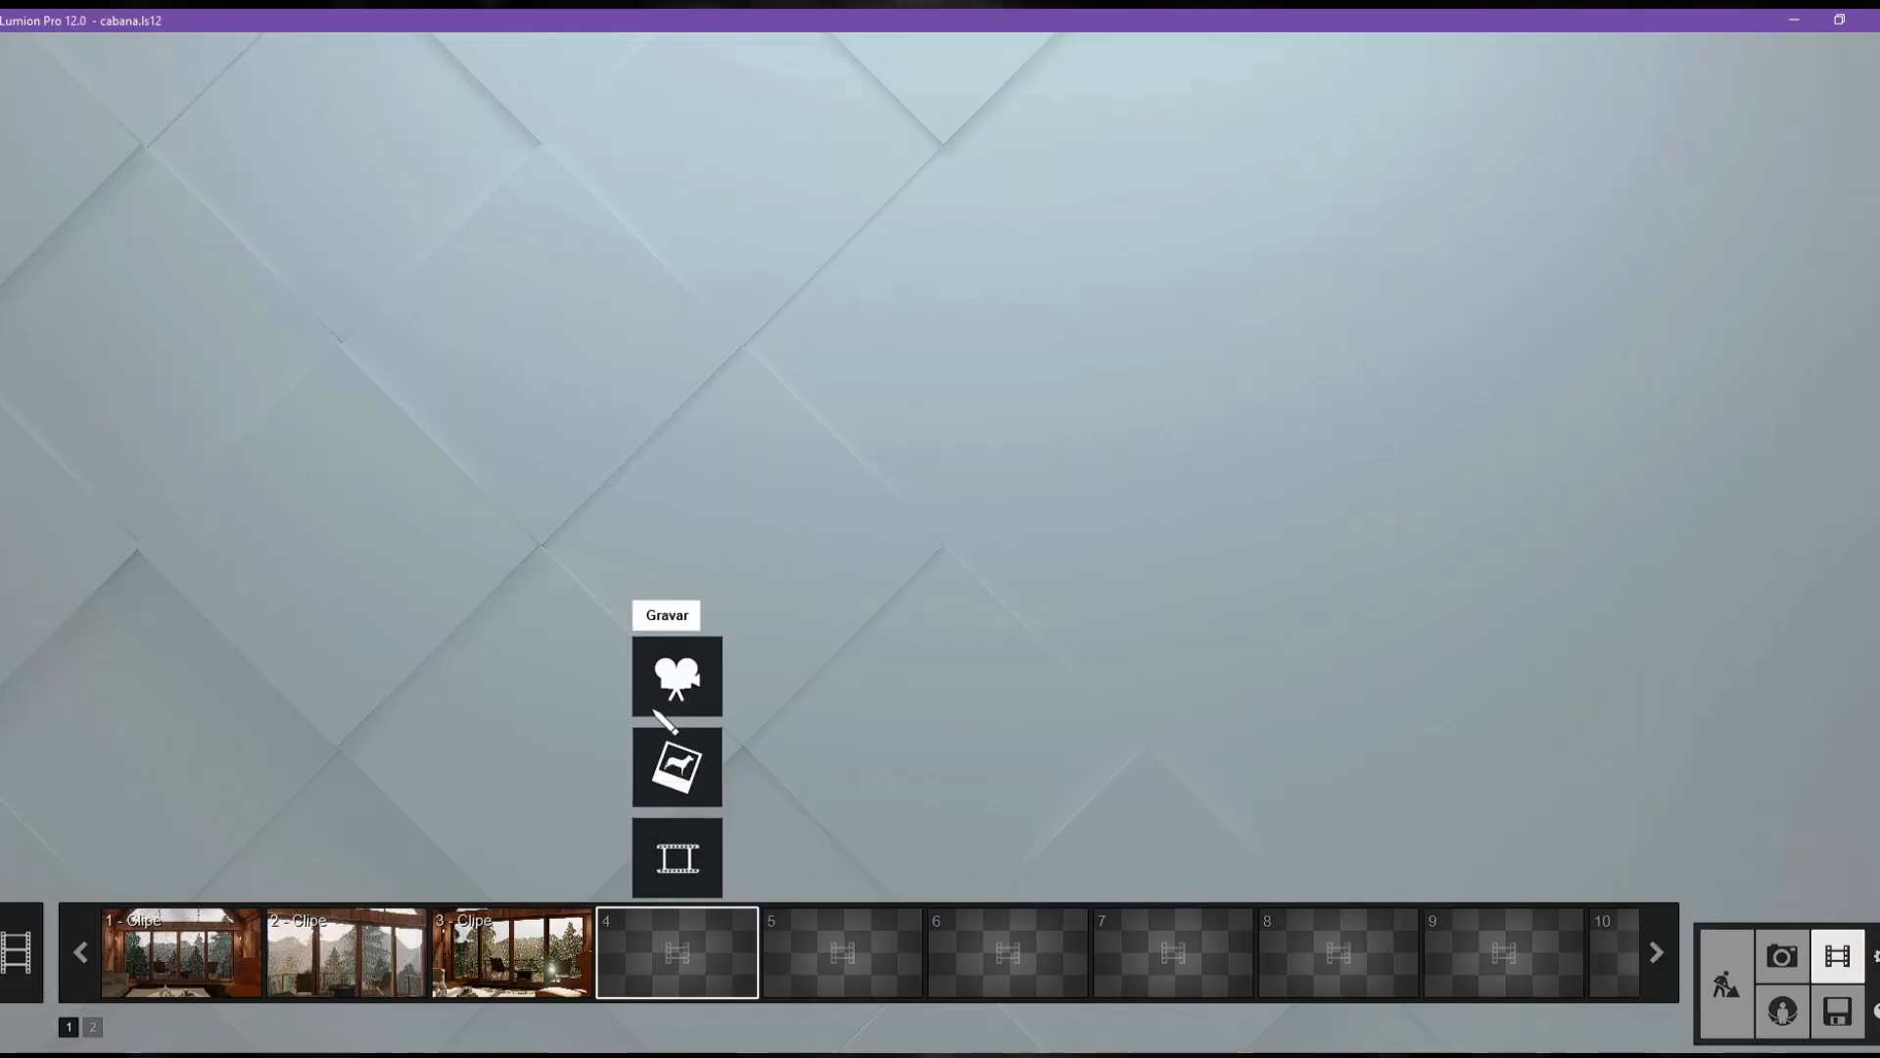
left_click(658, 702)
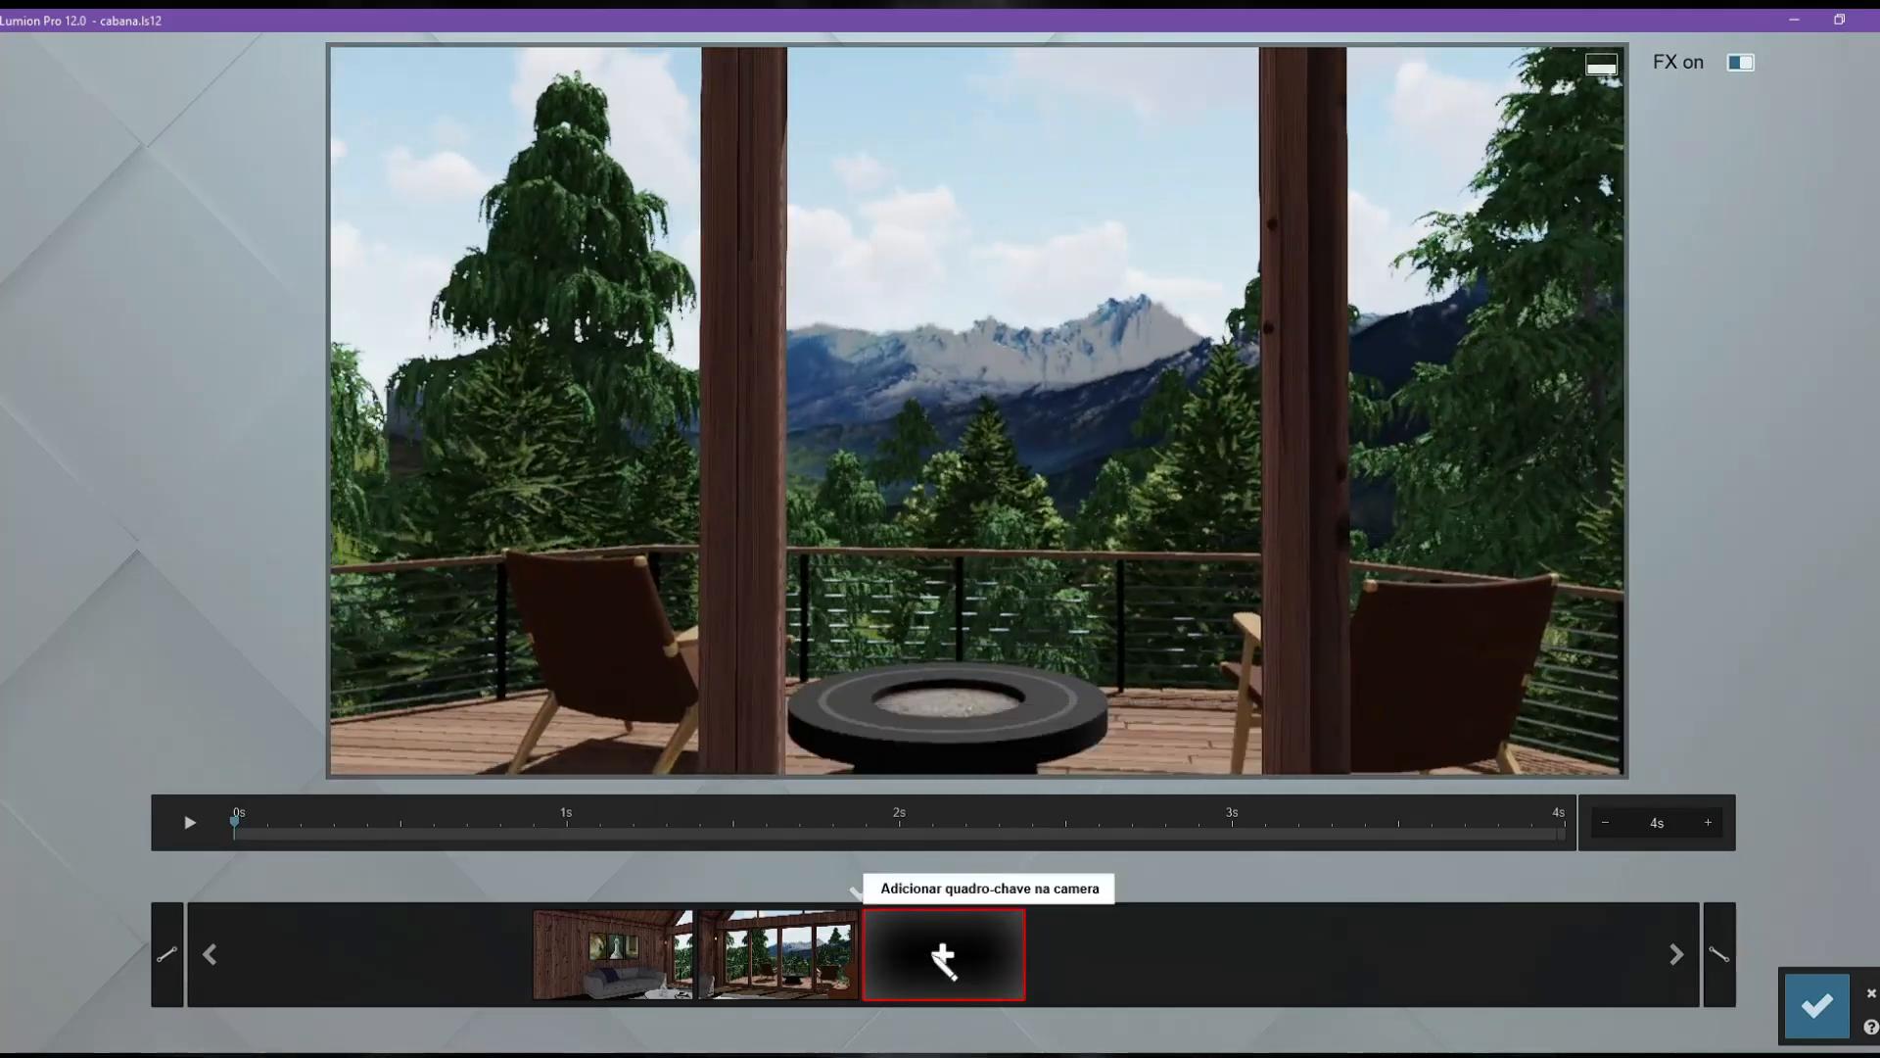
left_click(942, 955)
left_click(1817, 1004)
Add the Câmera de mão effect to clip 4 with Sacudir at 0.1, adjust its focal length and preview the clip.
left_click(26, 828)
left_click(15, 196)
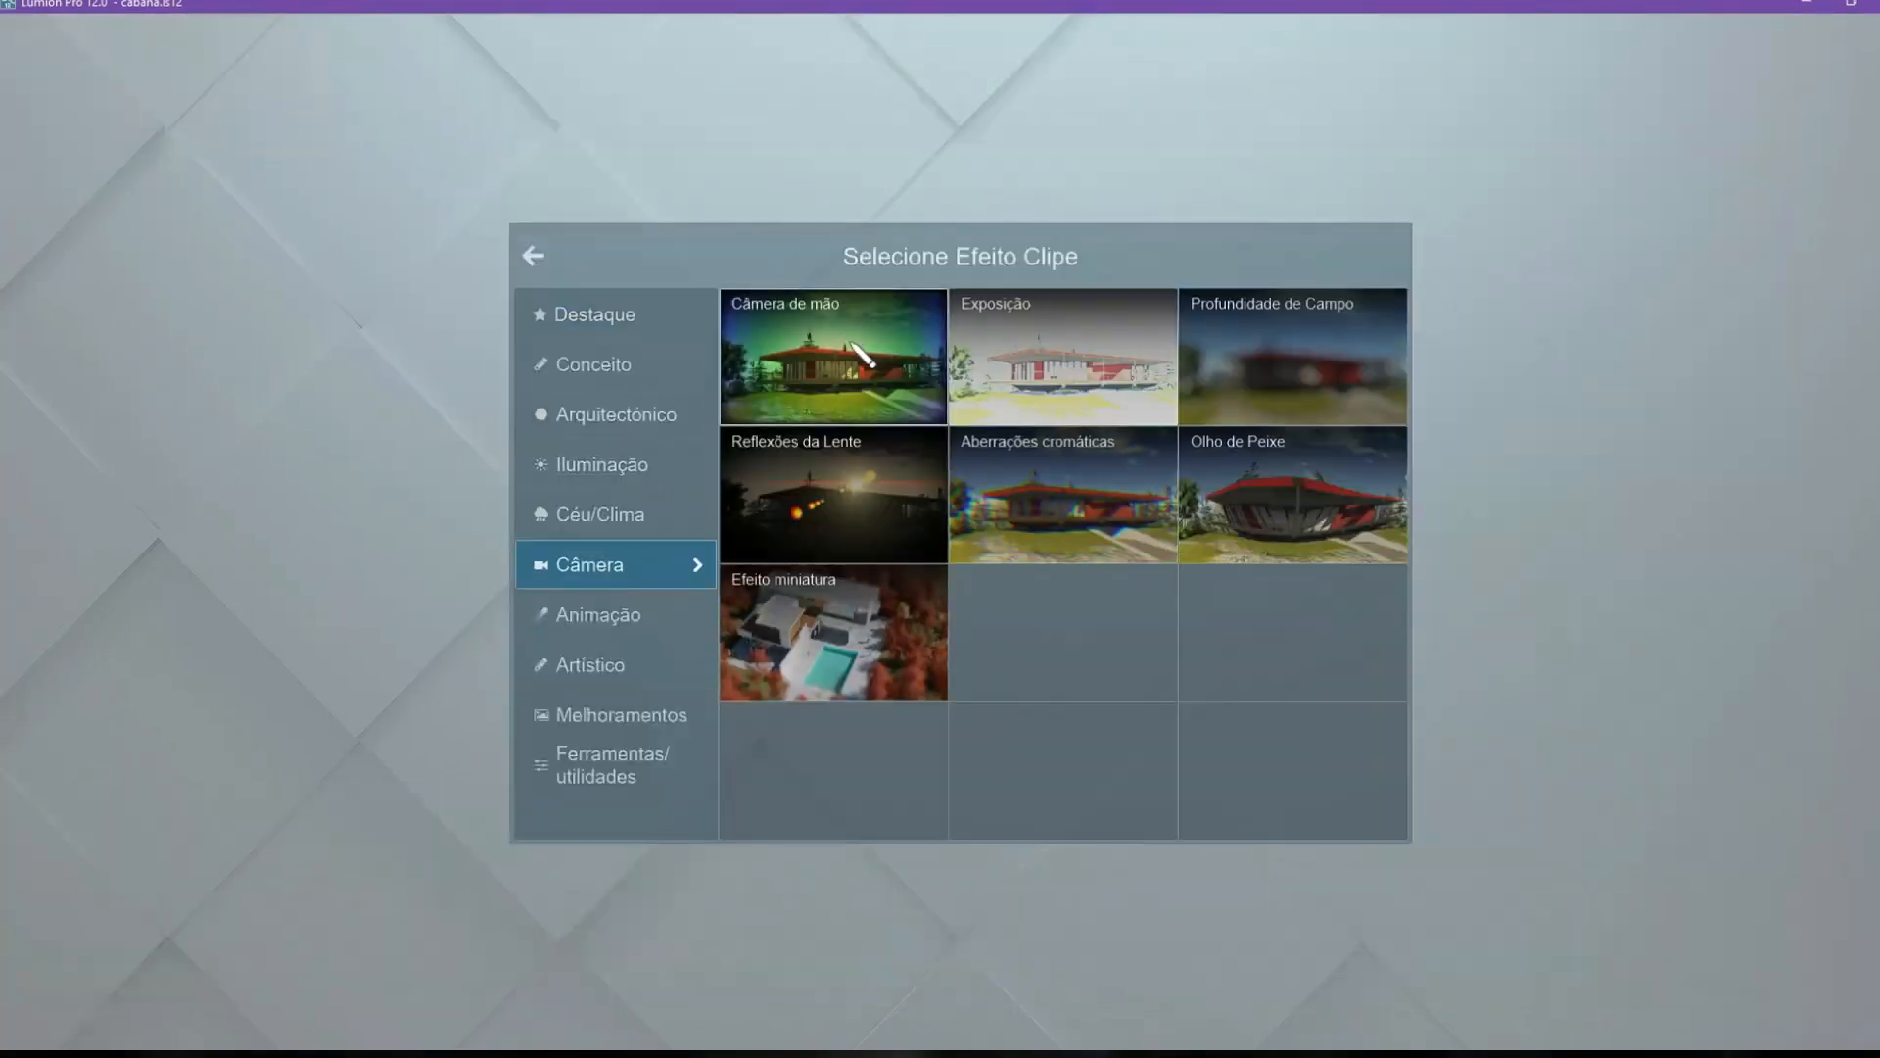
left_click(853, 340)
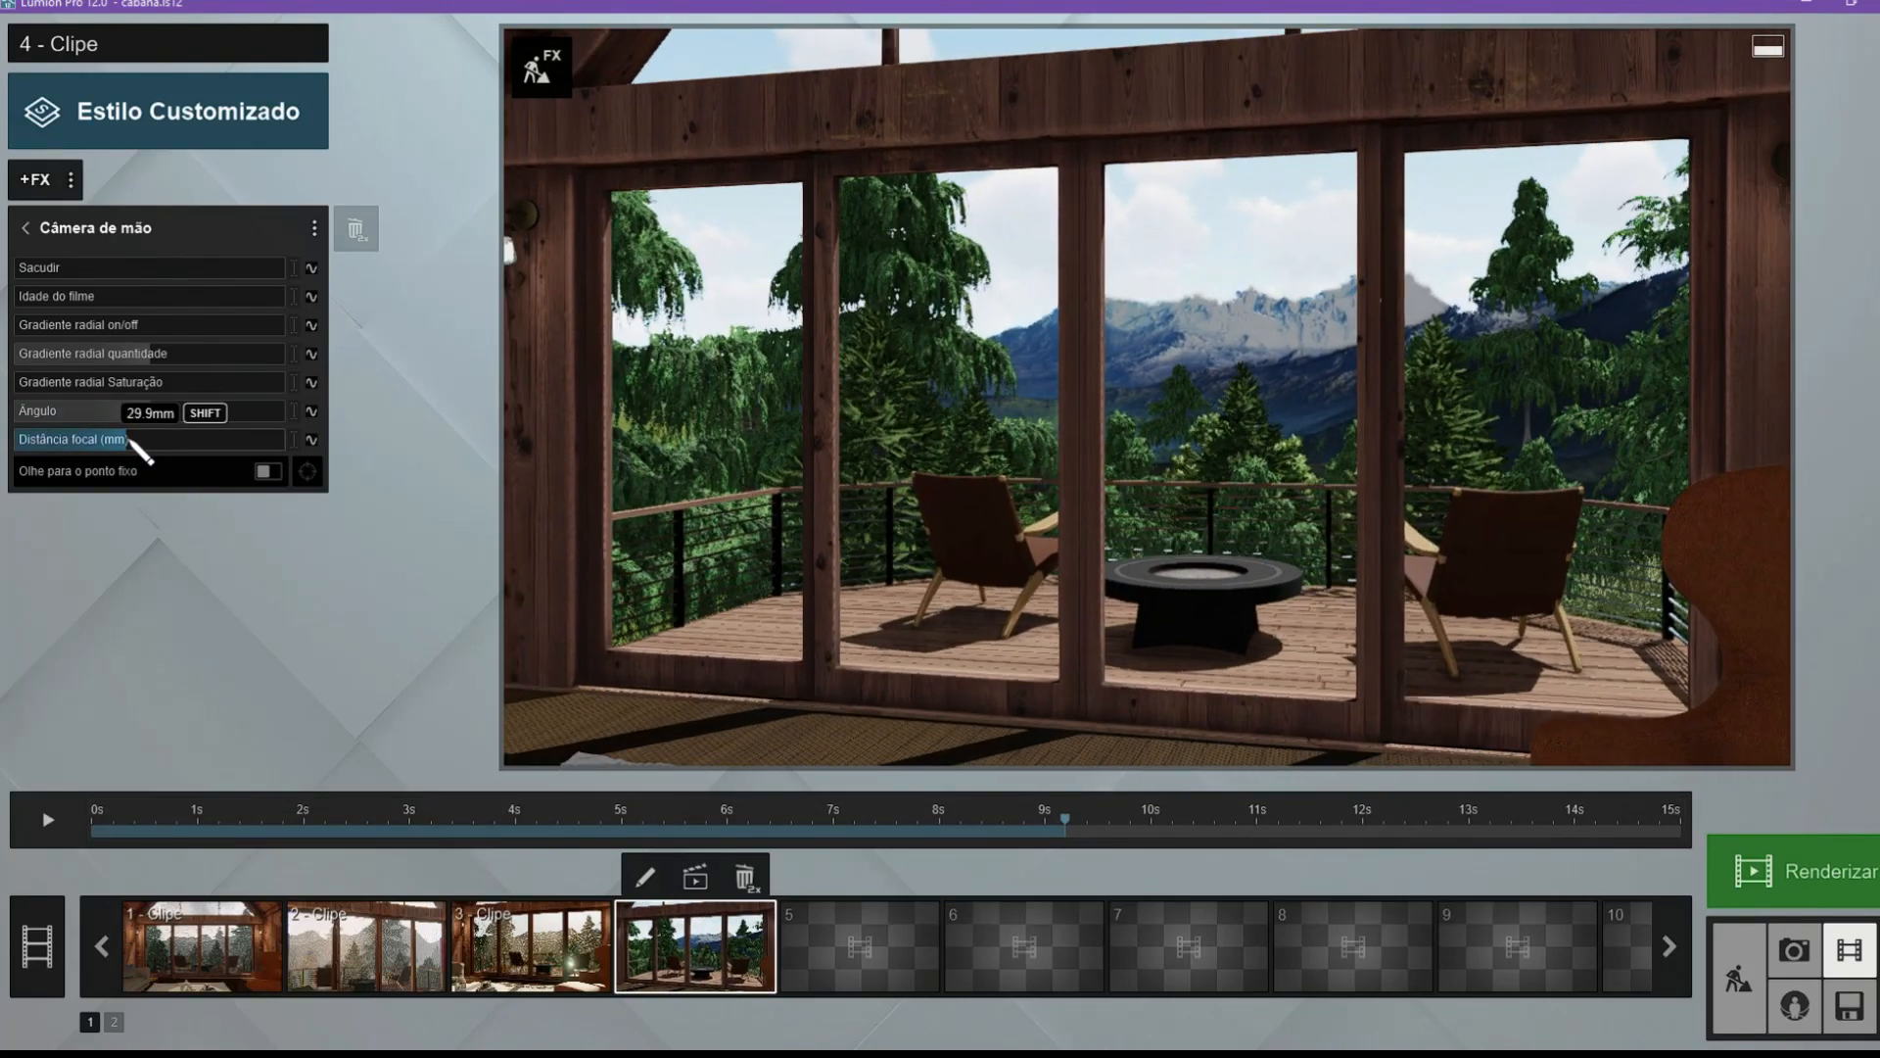
mouse_move(130, 438)
left_mouse_down()
mouse_move(4, 343)
mouse_move(128, 437)
left_mouse_up()
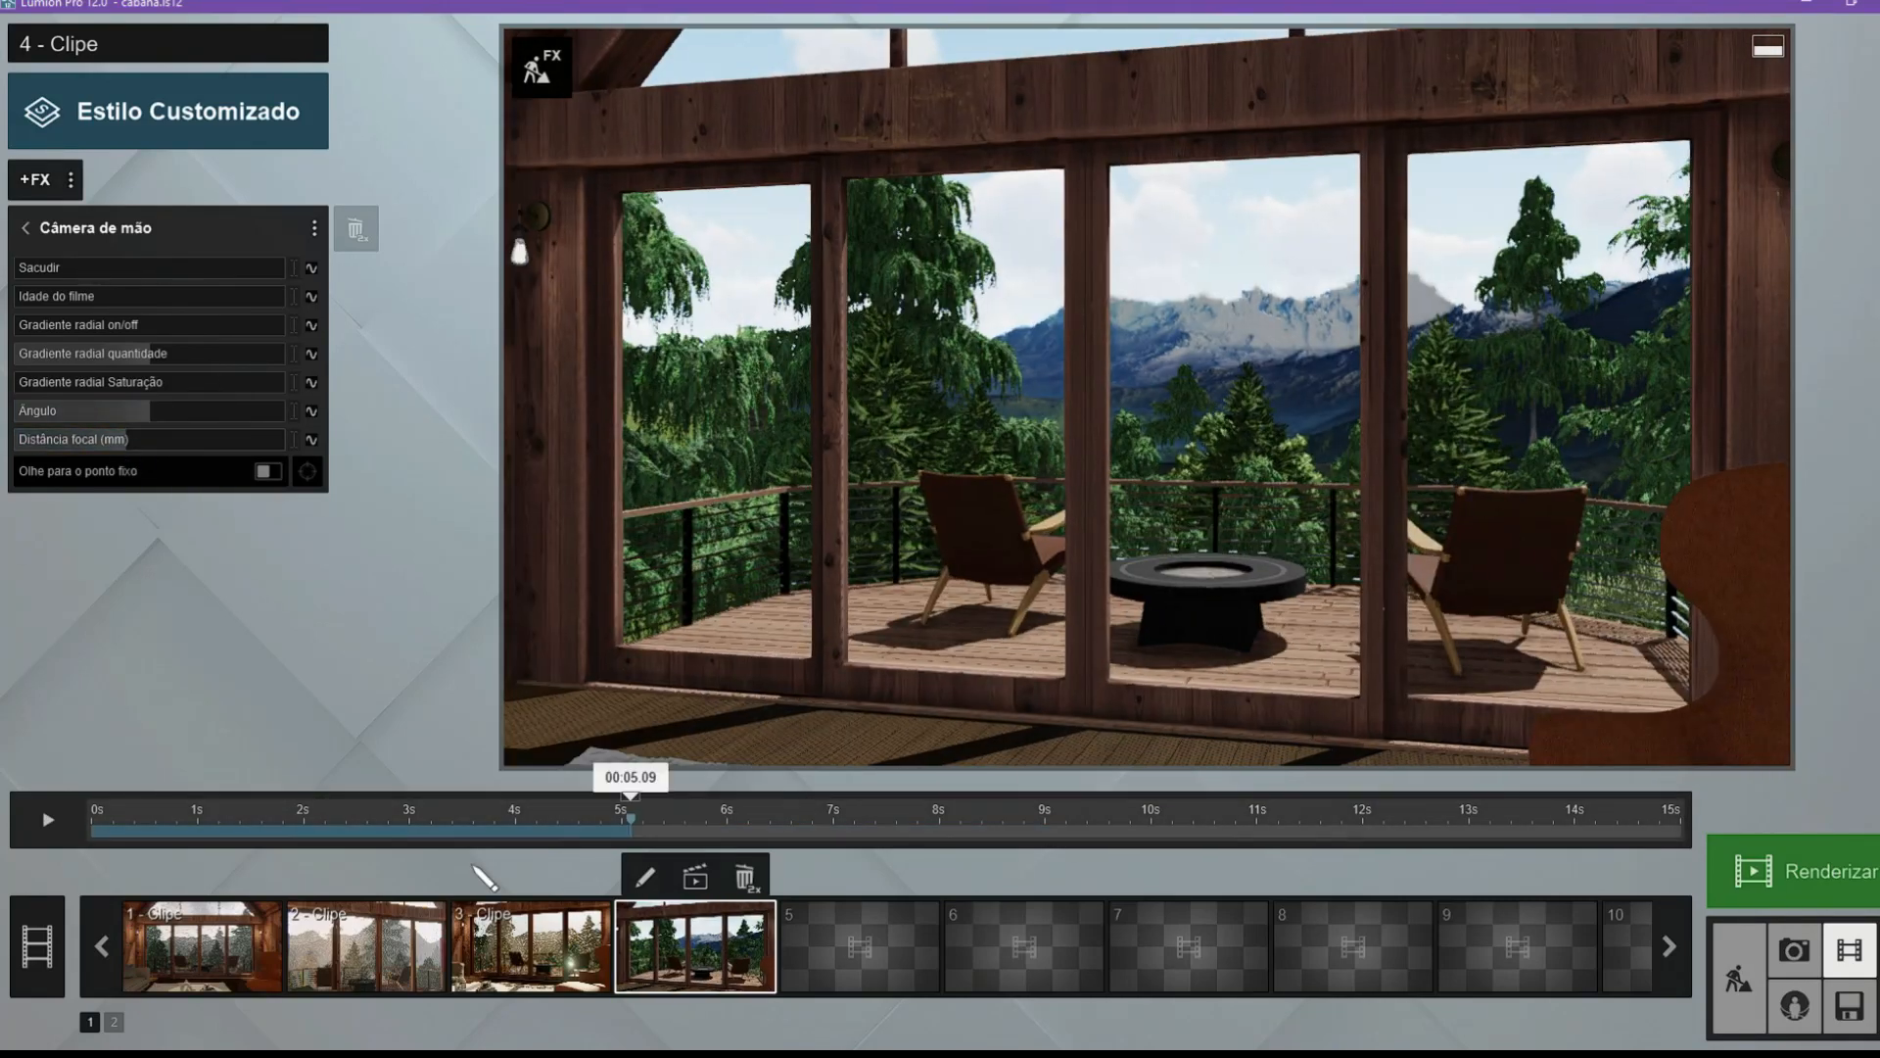
left_click(281, 827)
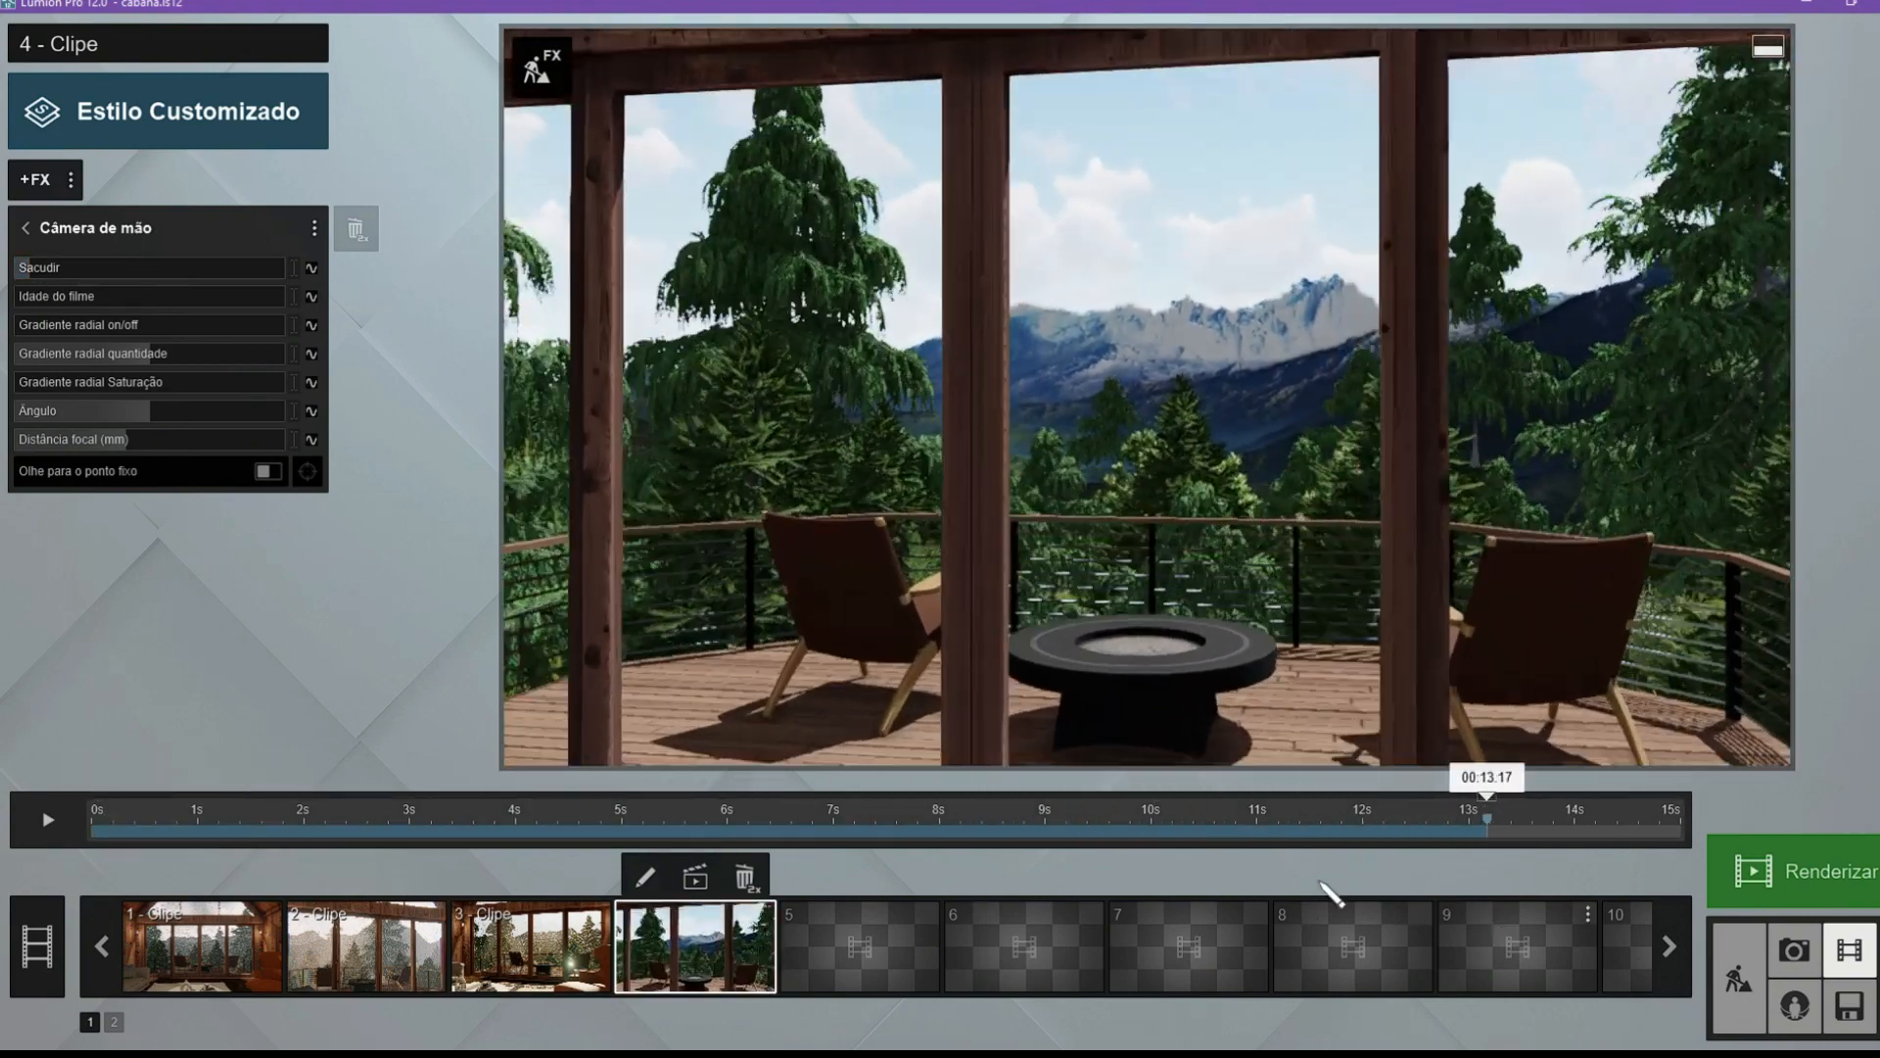
left_click(47, 819)
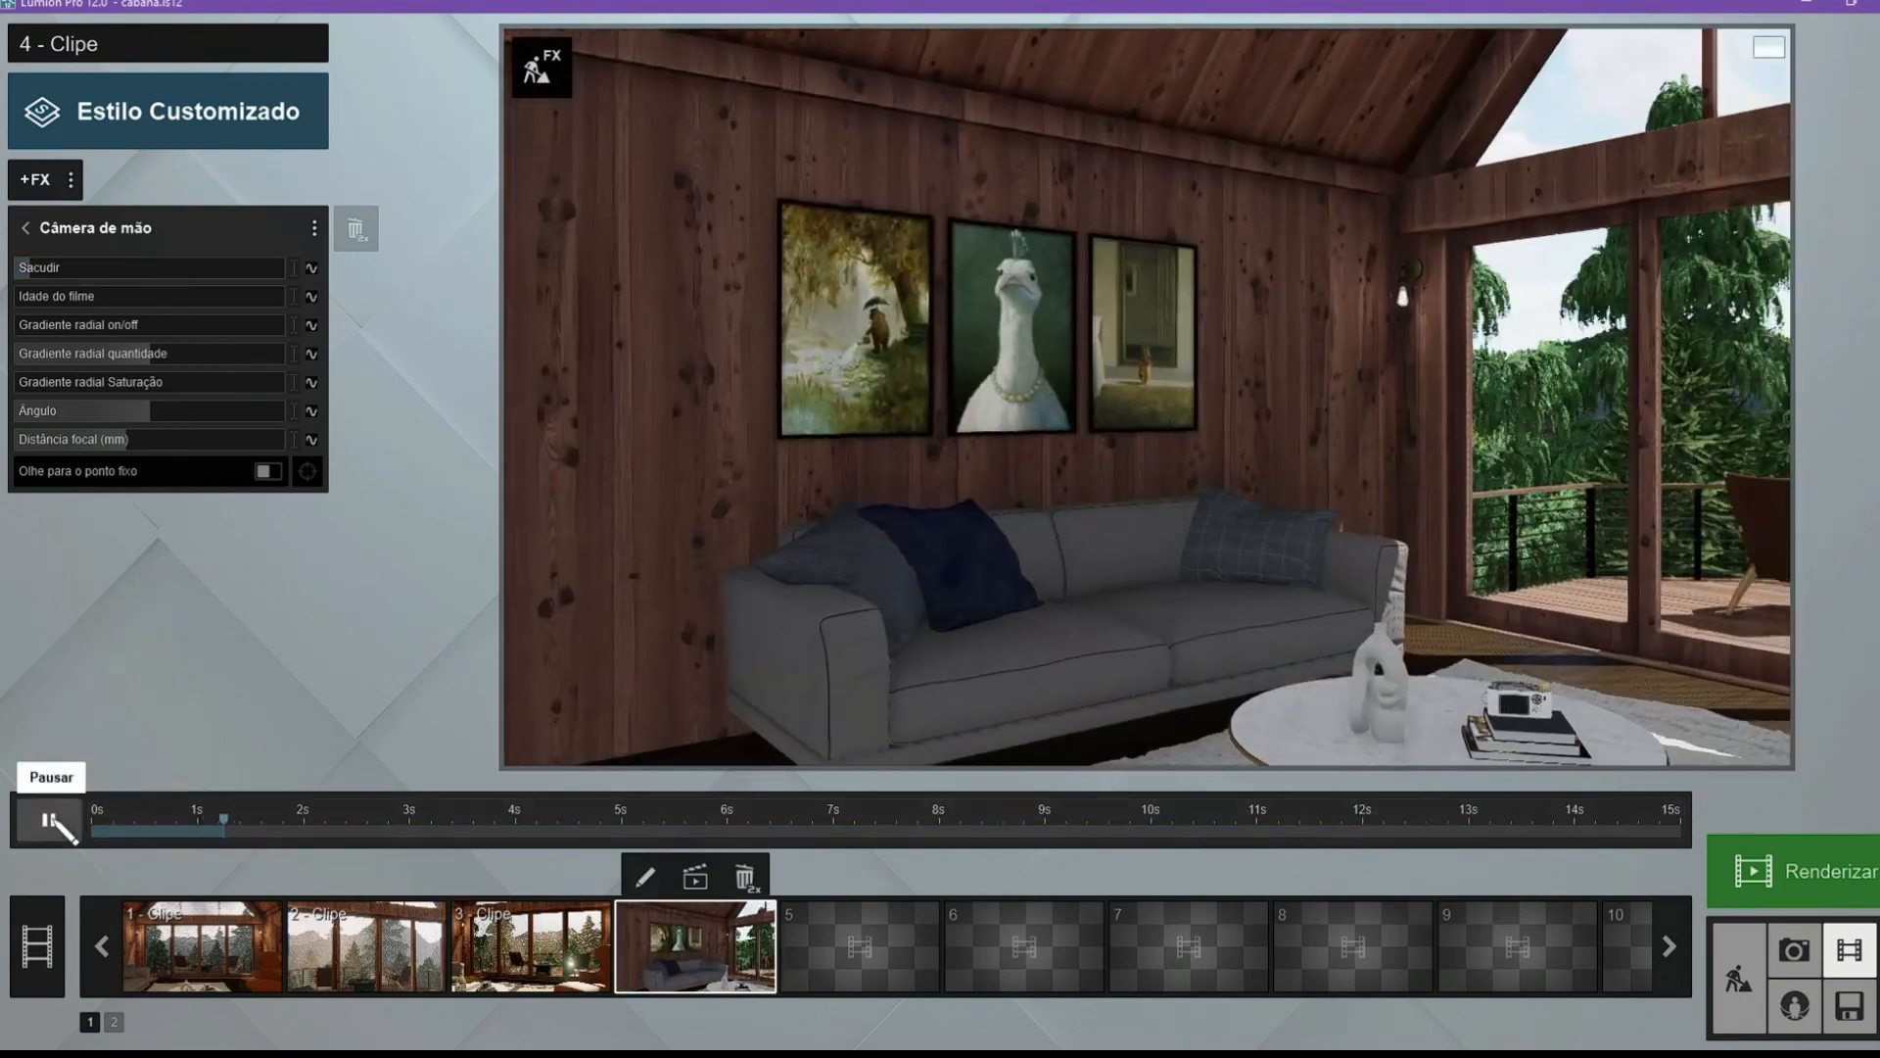
left_click(47, 819)
Add the Precipitação effect from the Céu/Clima category to clip 4 and preview the deck view at about 13 s.
left_click(34, 179)
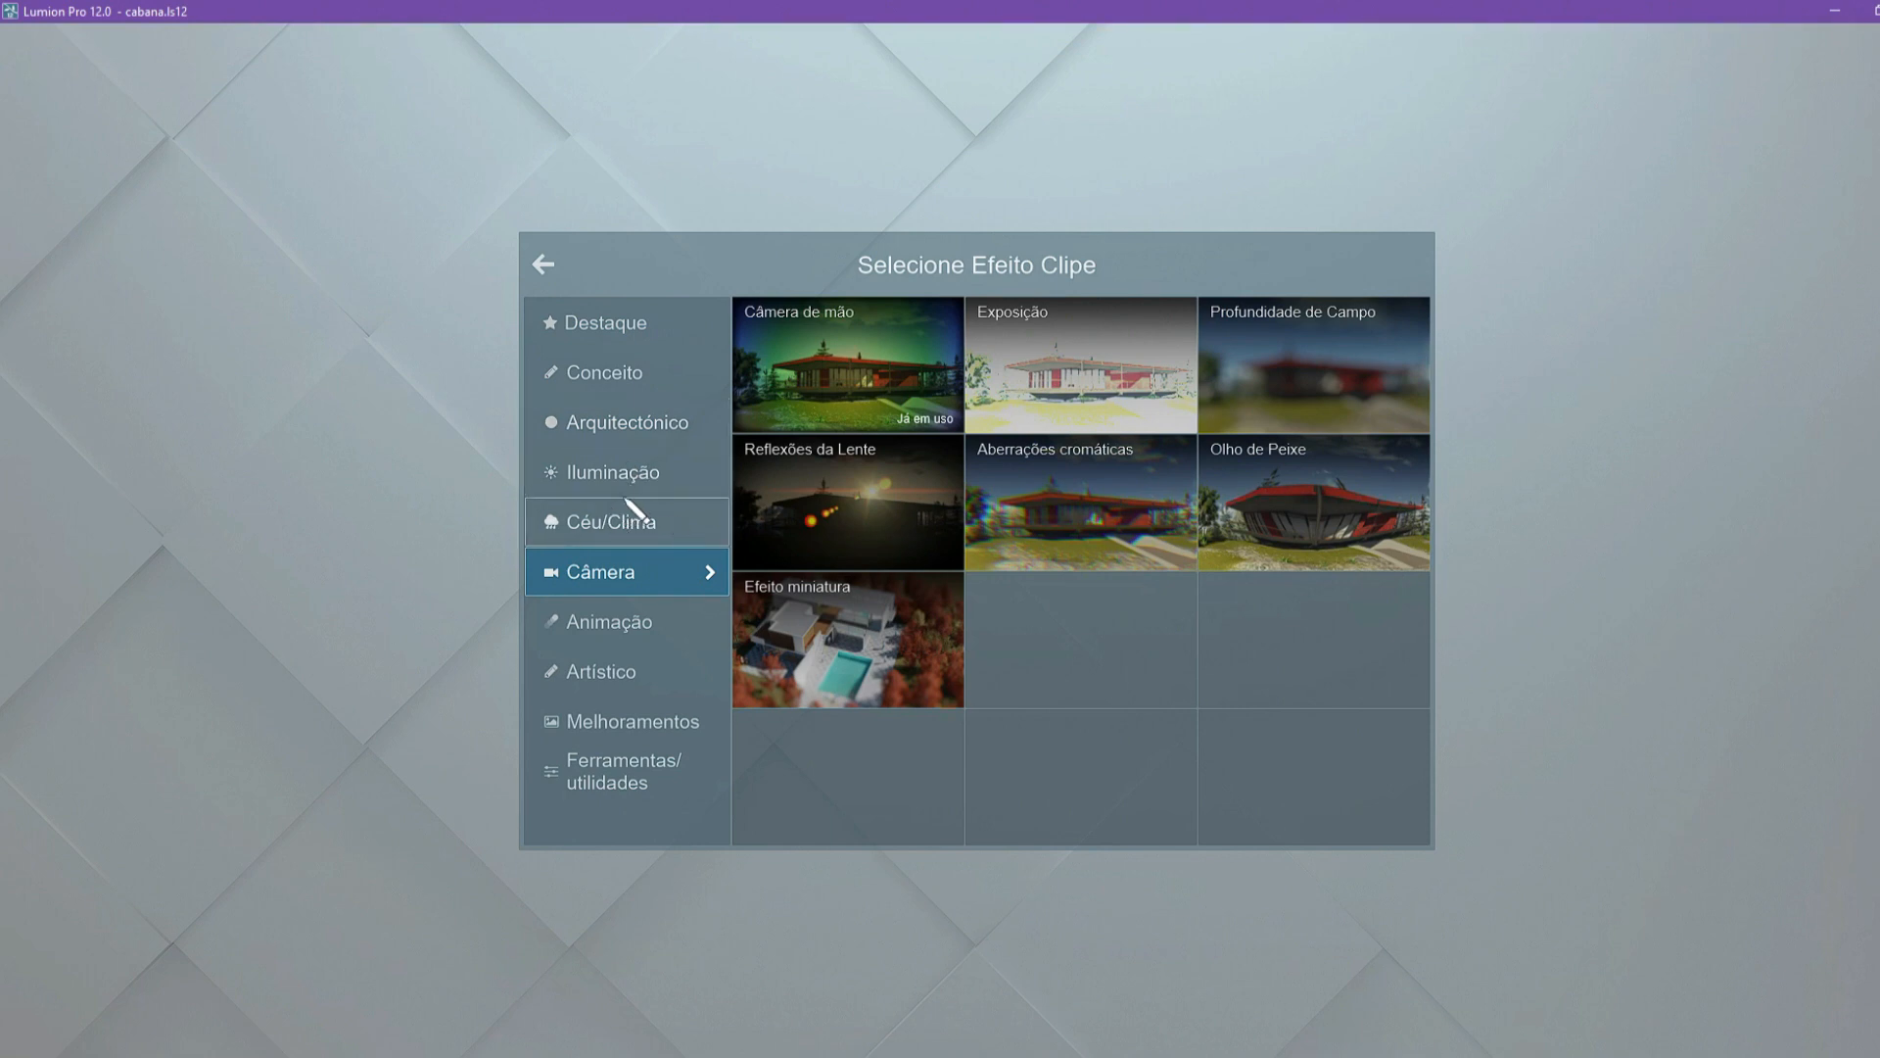
left_click(603, 525)
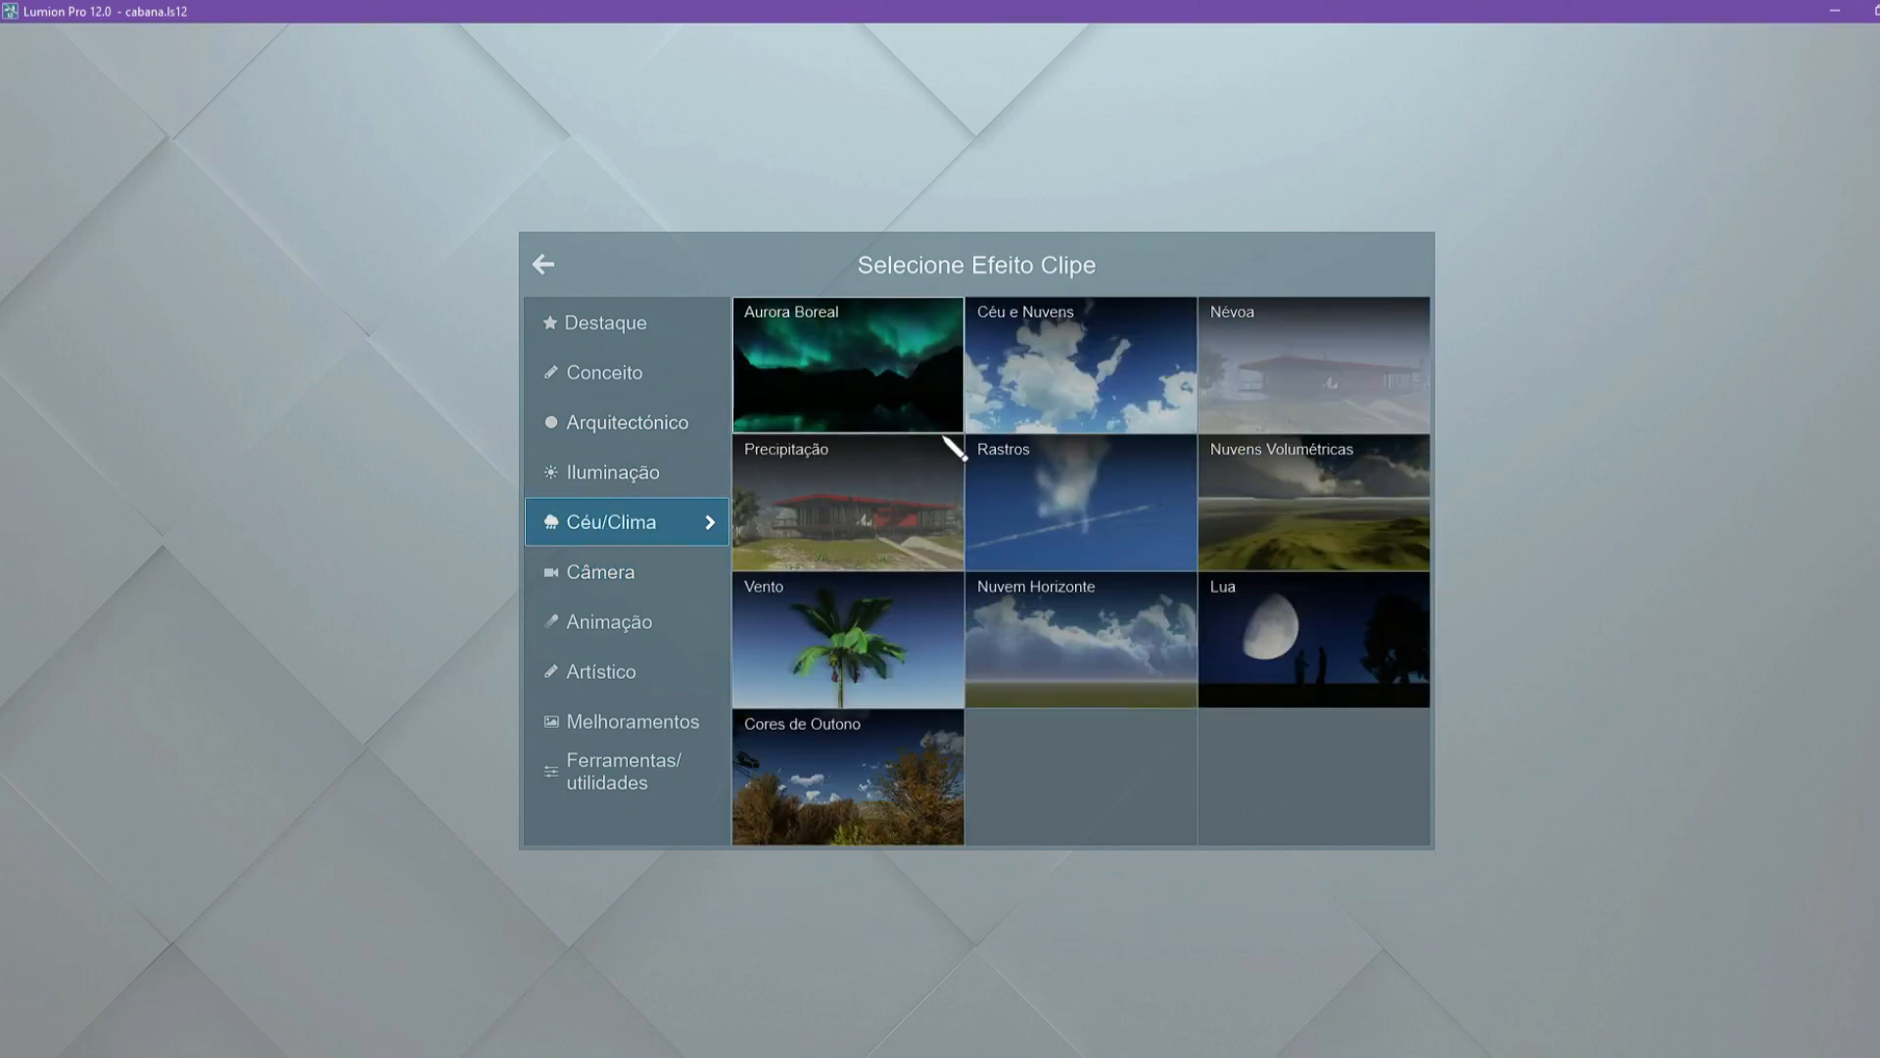
left_click(899, 501)
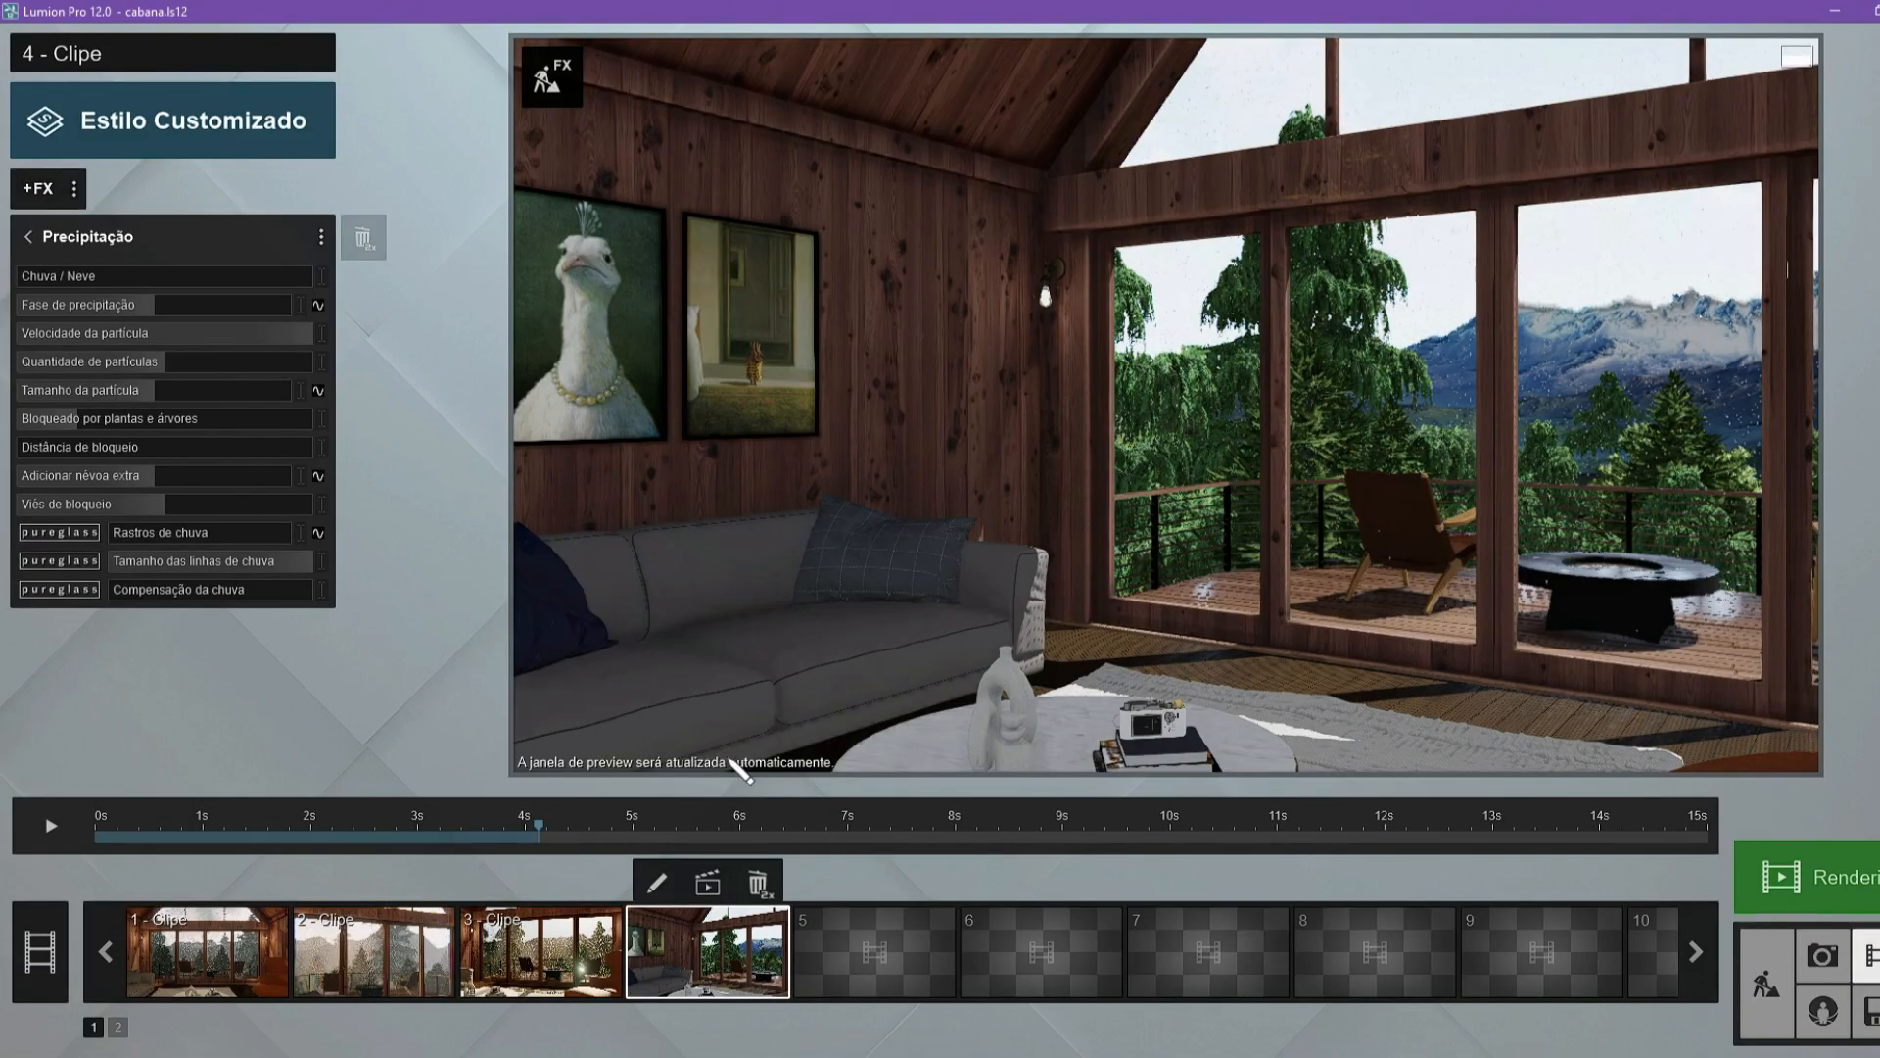
left_click_drag(539, 828, 1748, 914)
left_click(1503, 831)
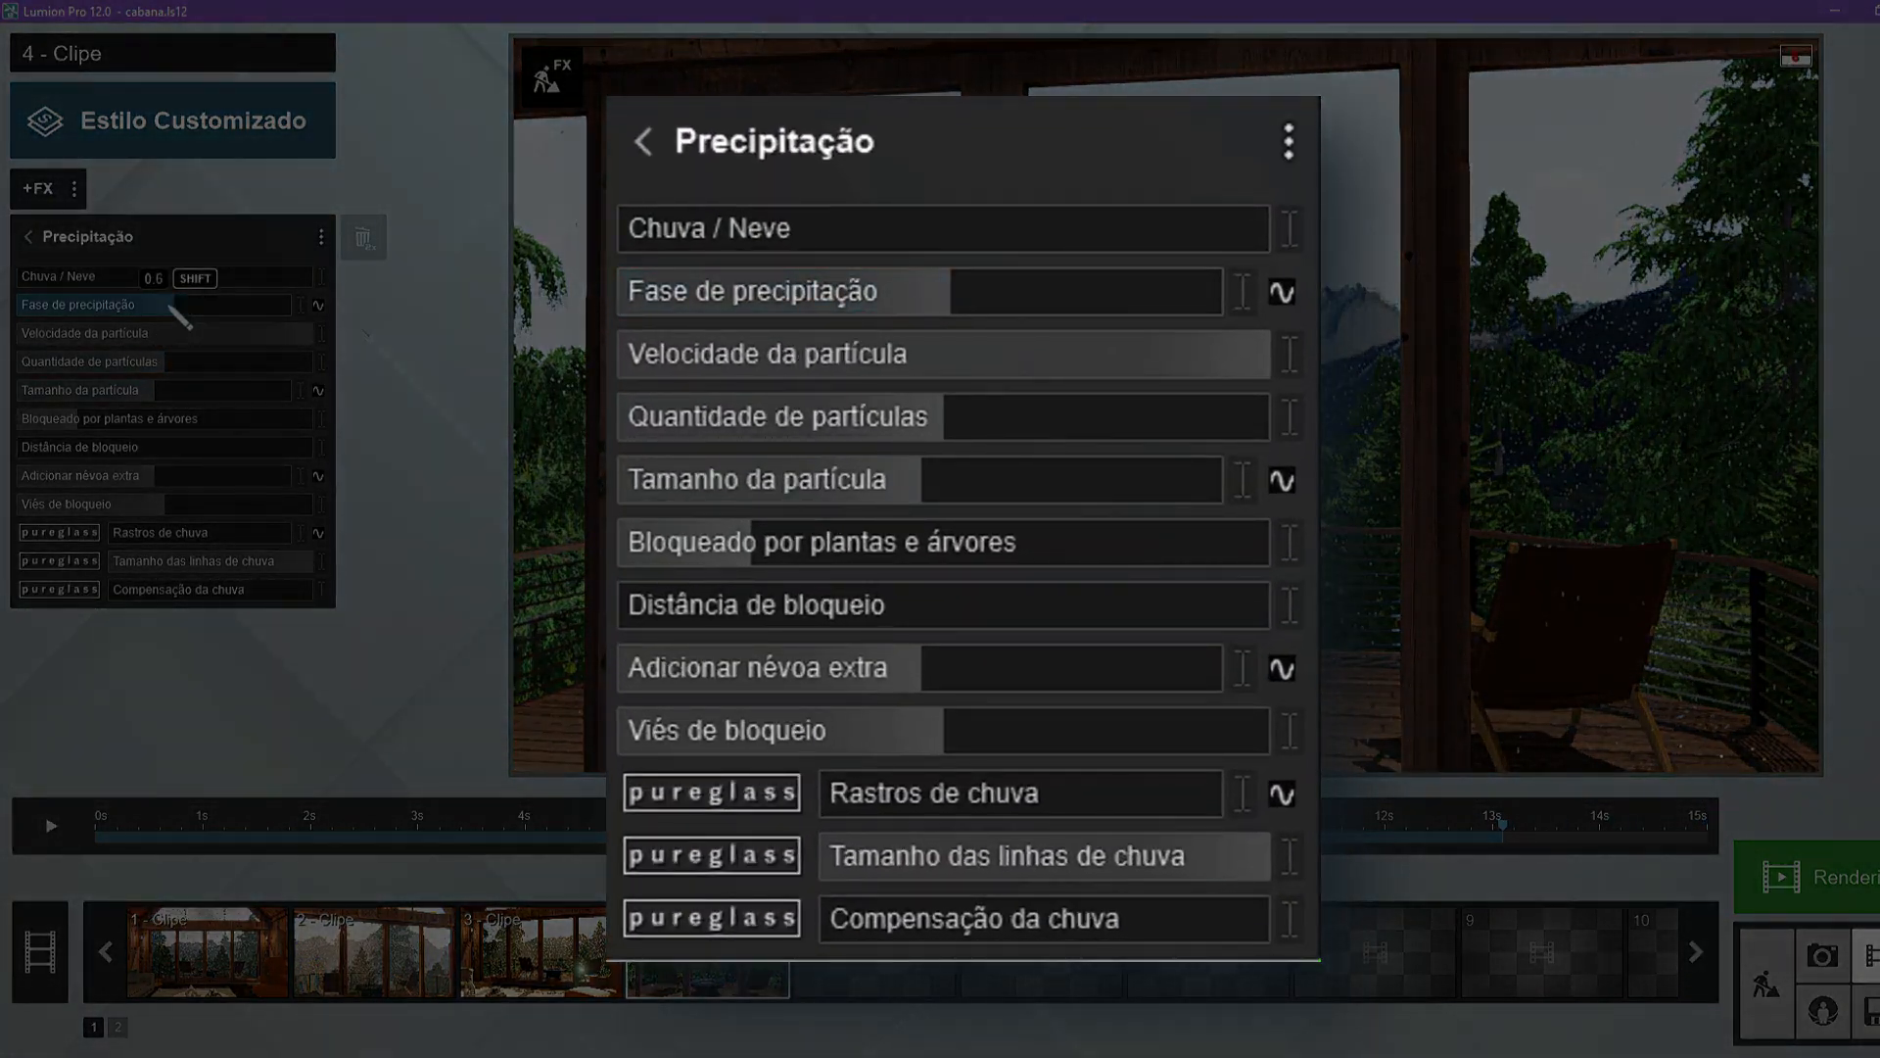
Set Fase de precipitação to 0.6, and both Quantidade de partículas and Tamanho da partícula to 1.0.
left_click_drag(950, 299, 1045, 292)
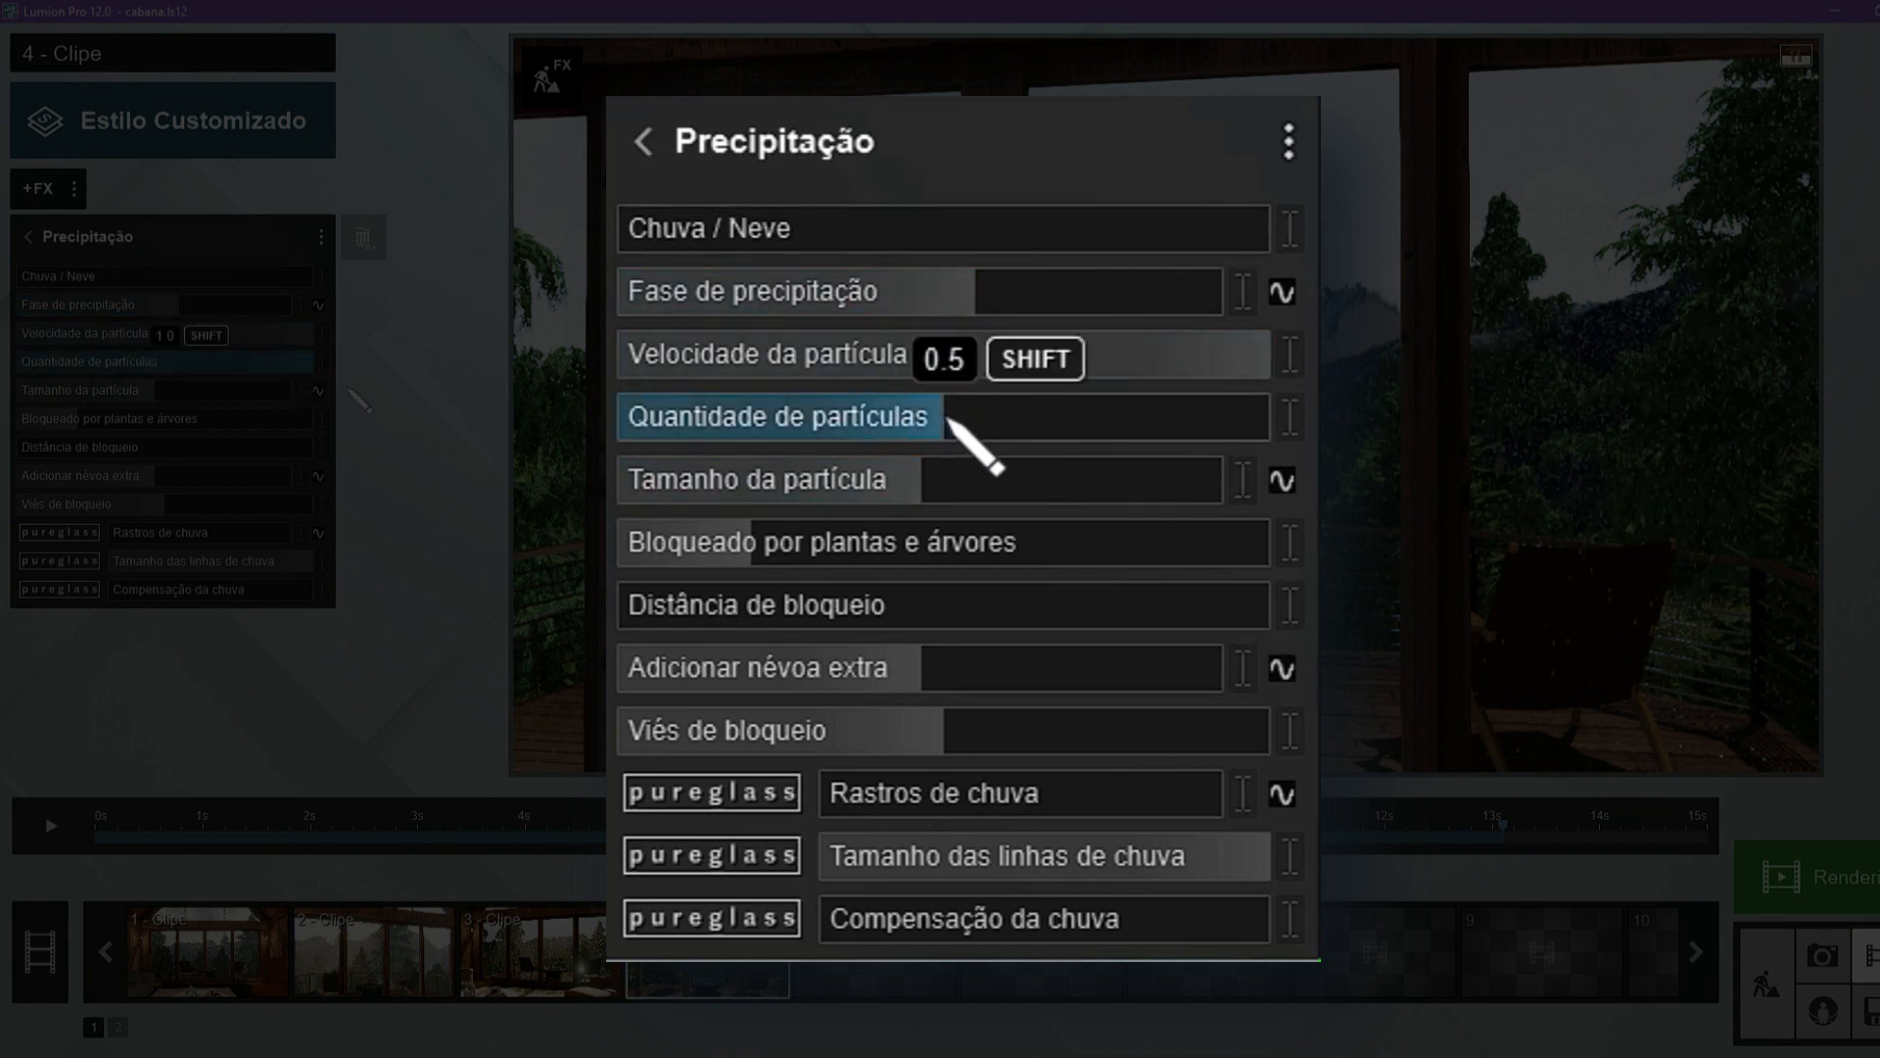
left_click_drag(1098, 434, 1214, 446)
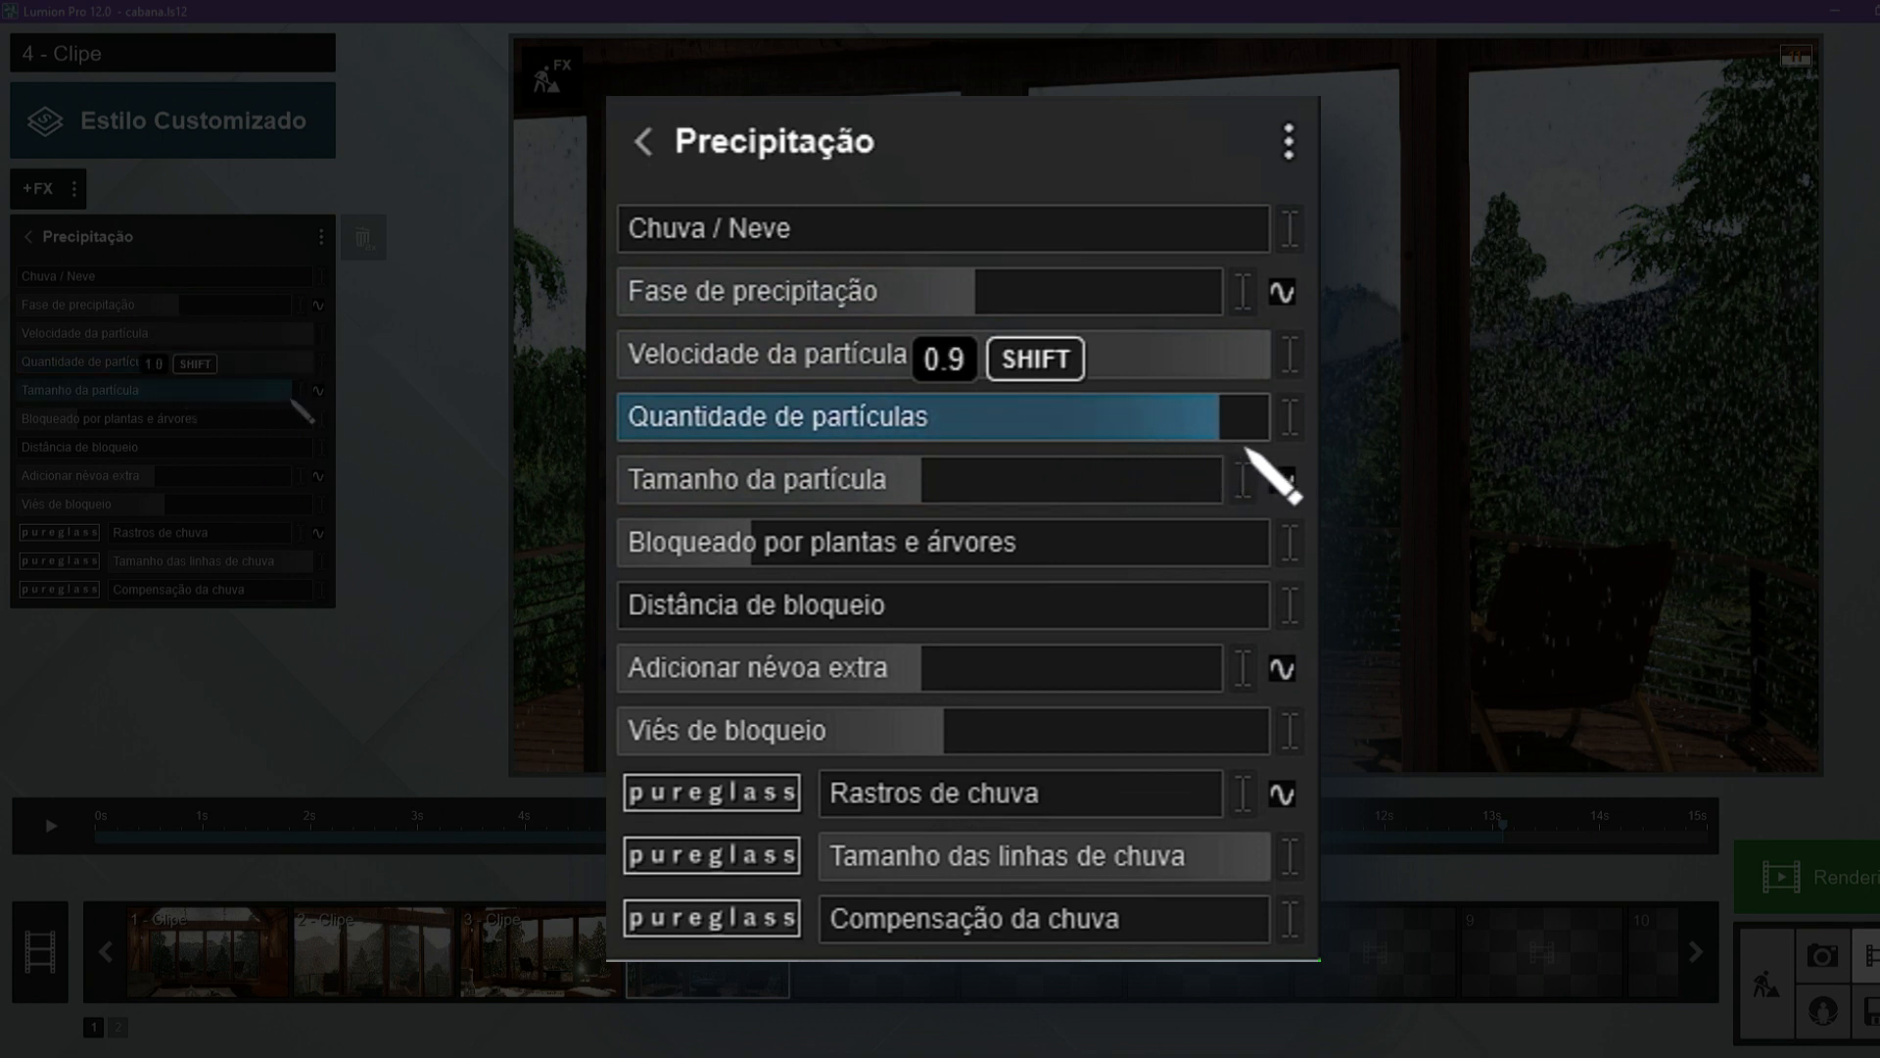
left_click_drag(1112, 495, 1259, 519)
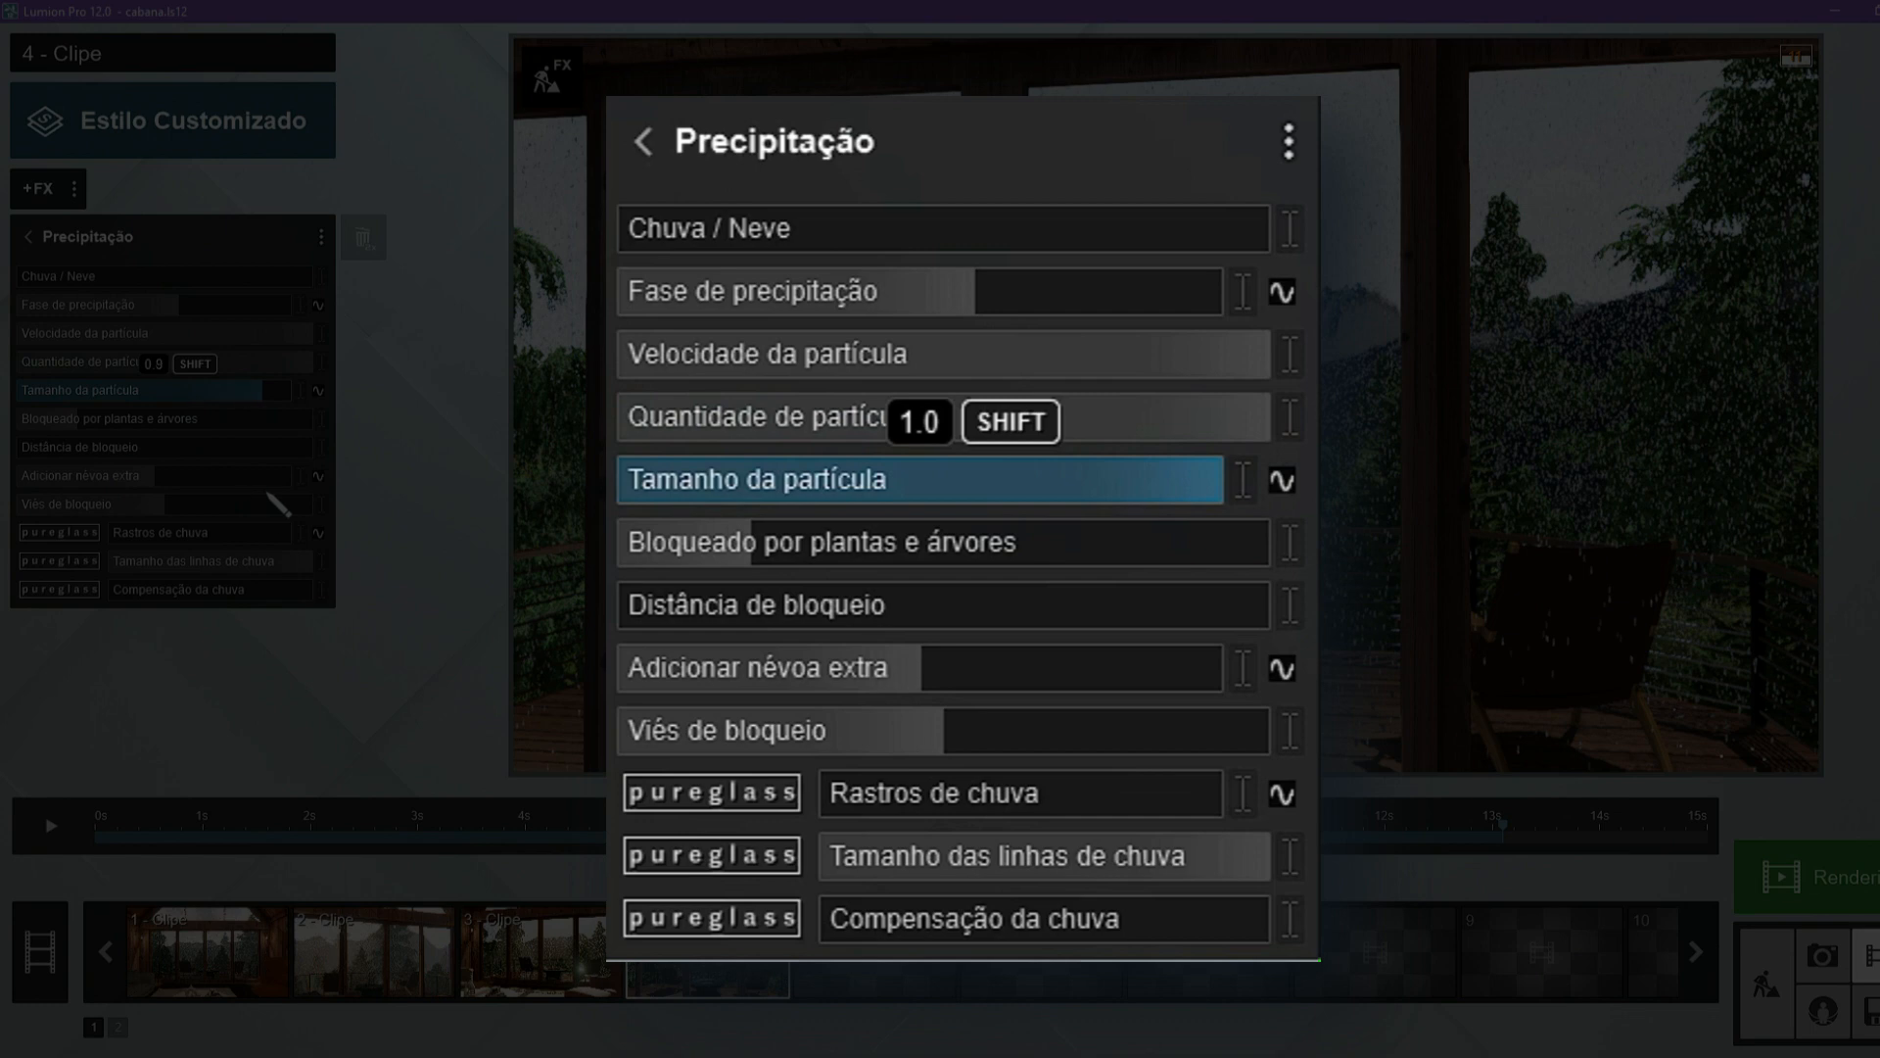
Raise Adicionar névoa extra to its maximum and set Viés de bloqueio to about 0.6 for the rain effect.
left_click_drag(736, 649, 1131, 703)
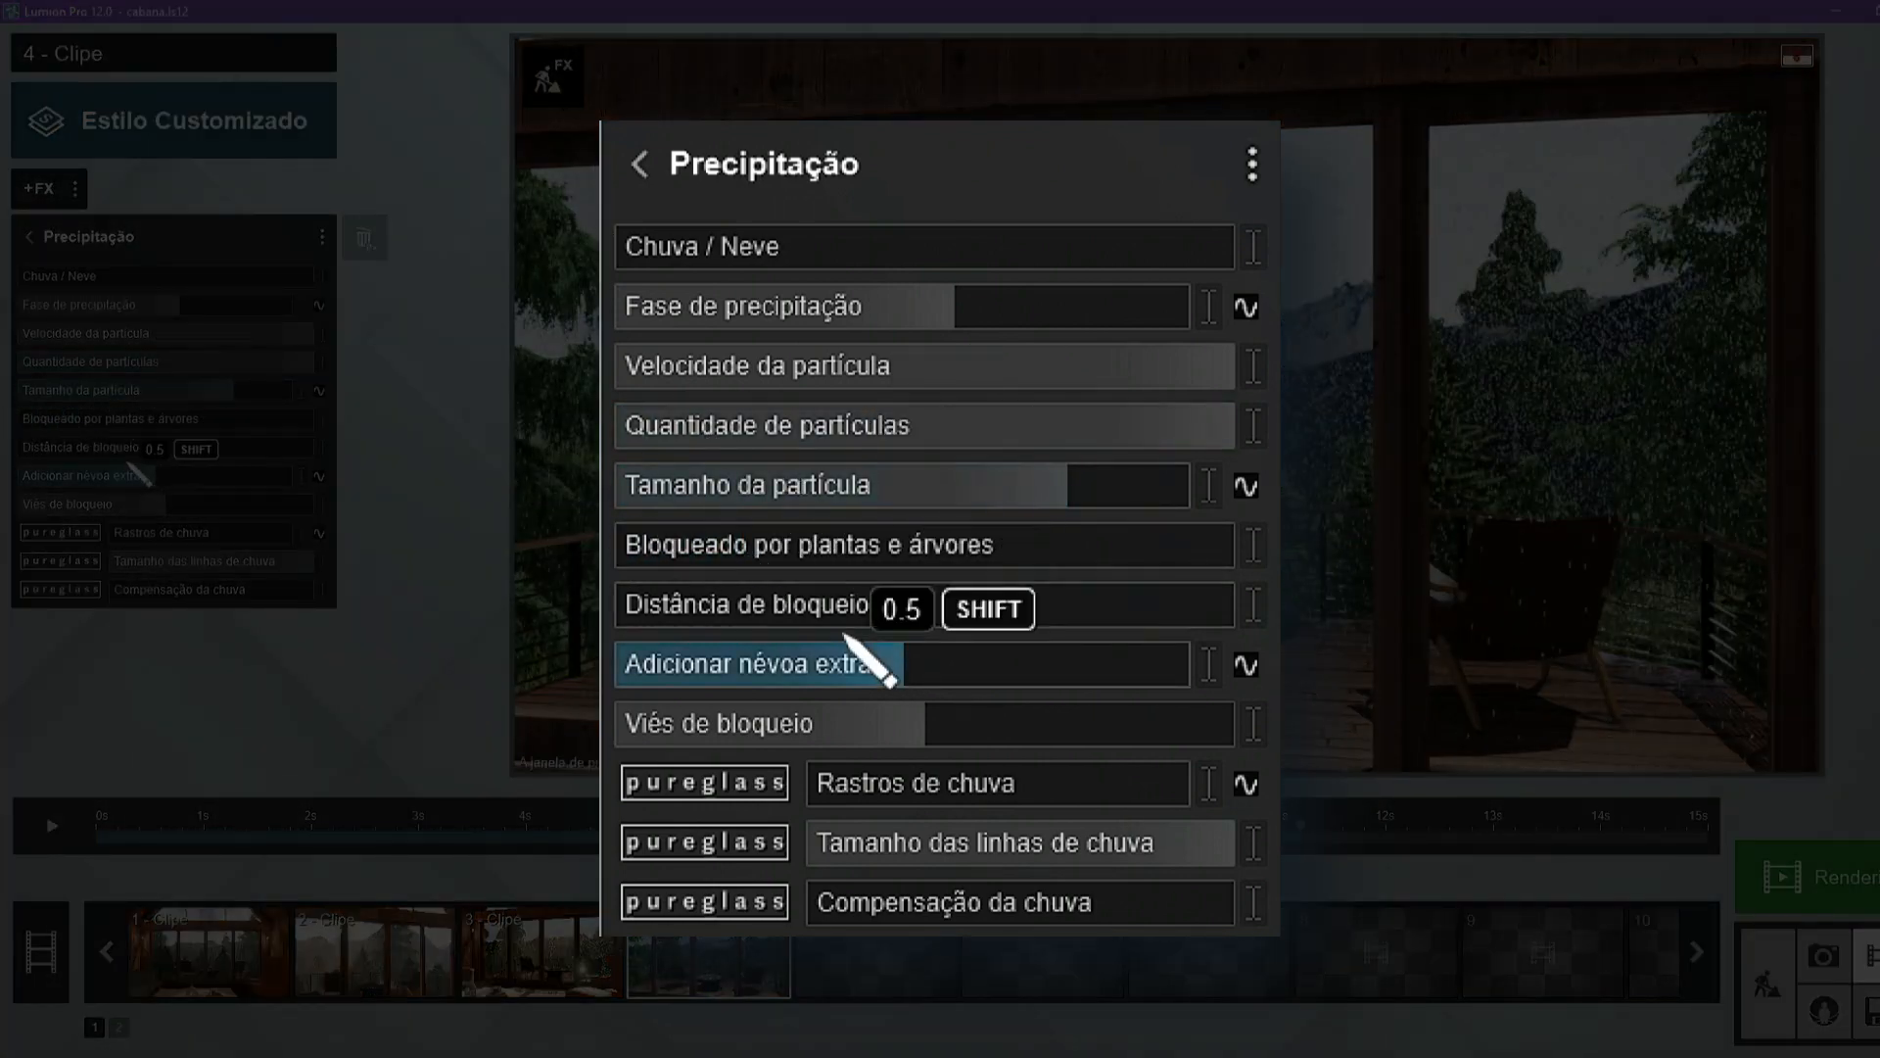
left_click_drag(213, 478, 345, 490)
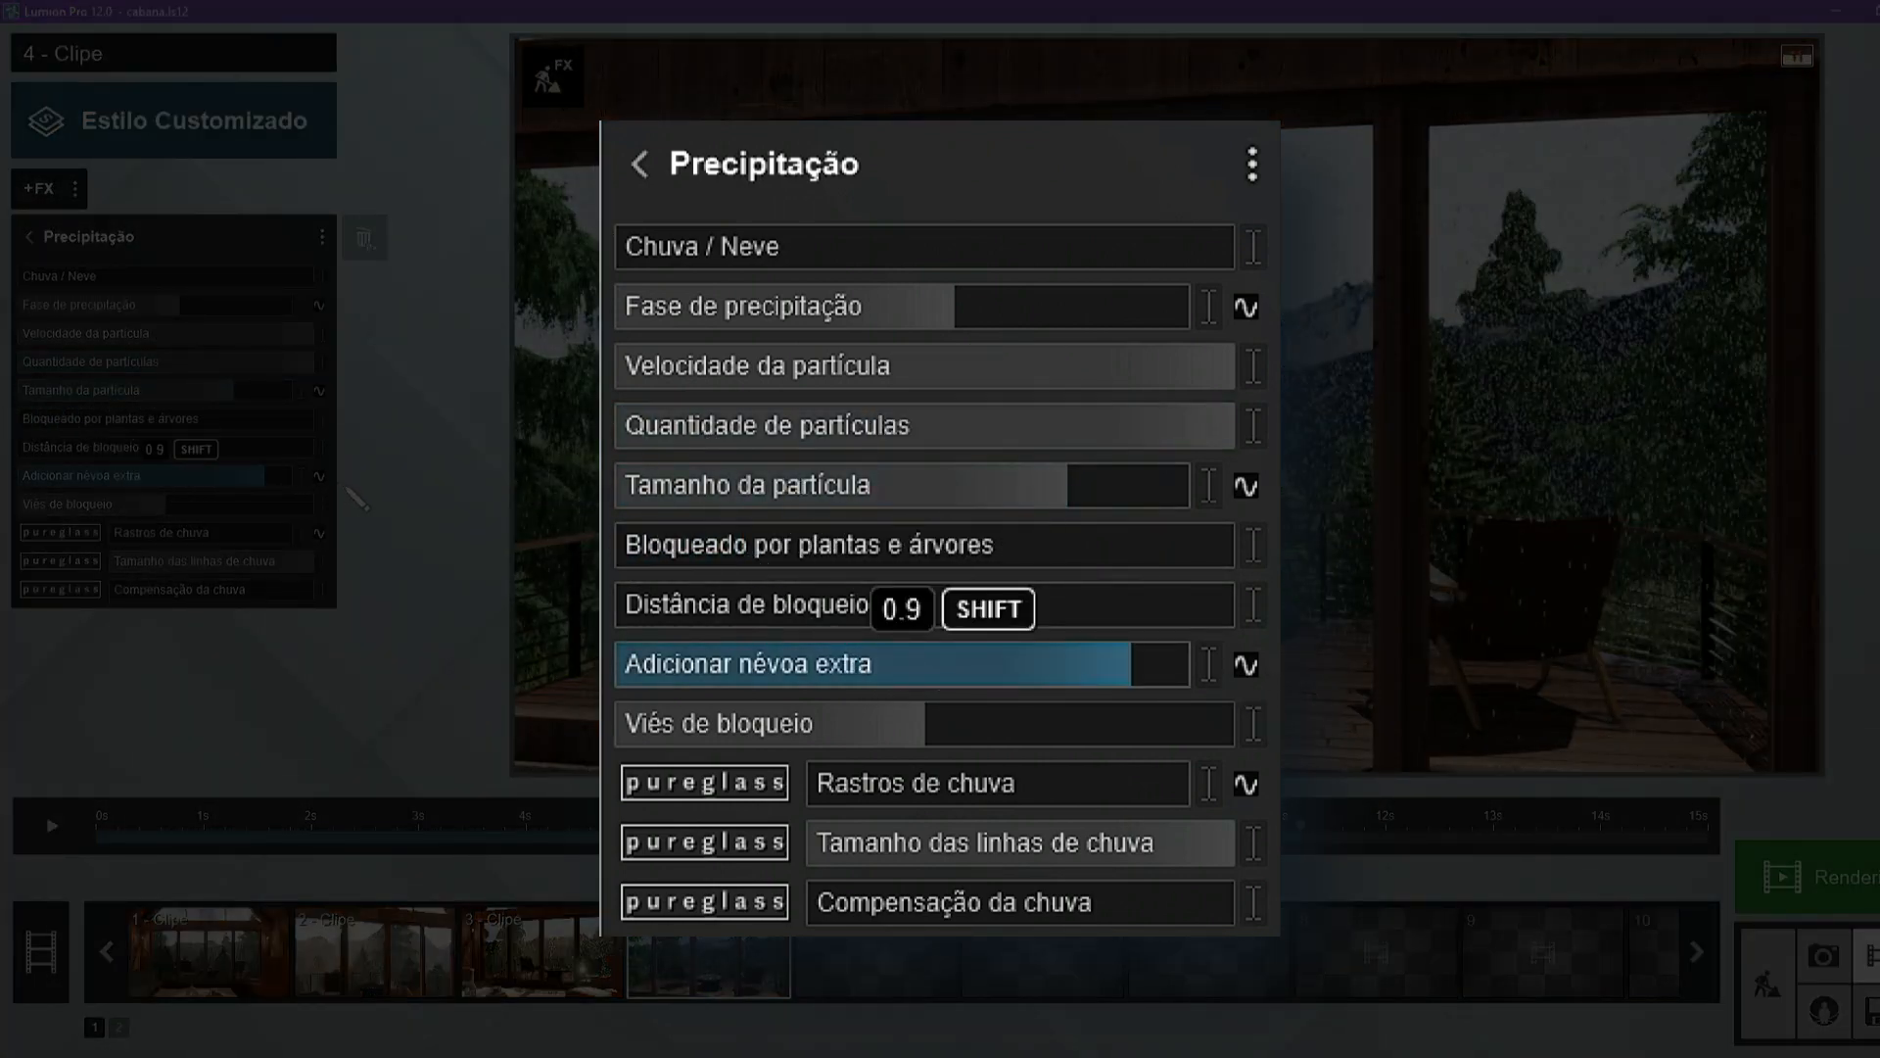
left_click_drag(160, 471, 343, 485)
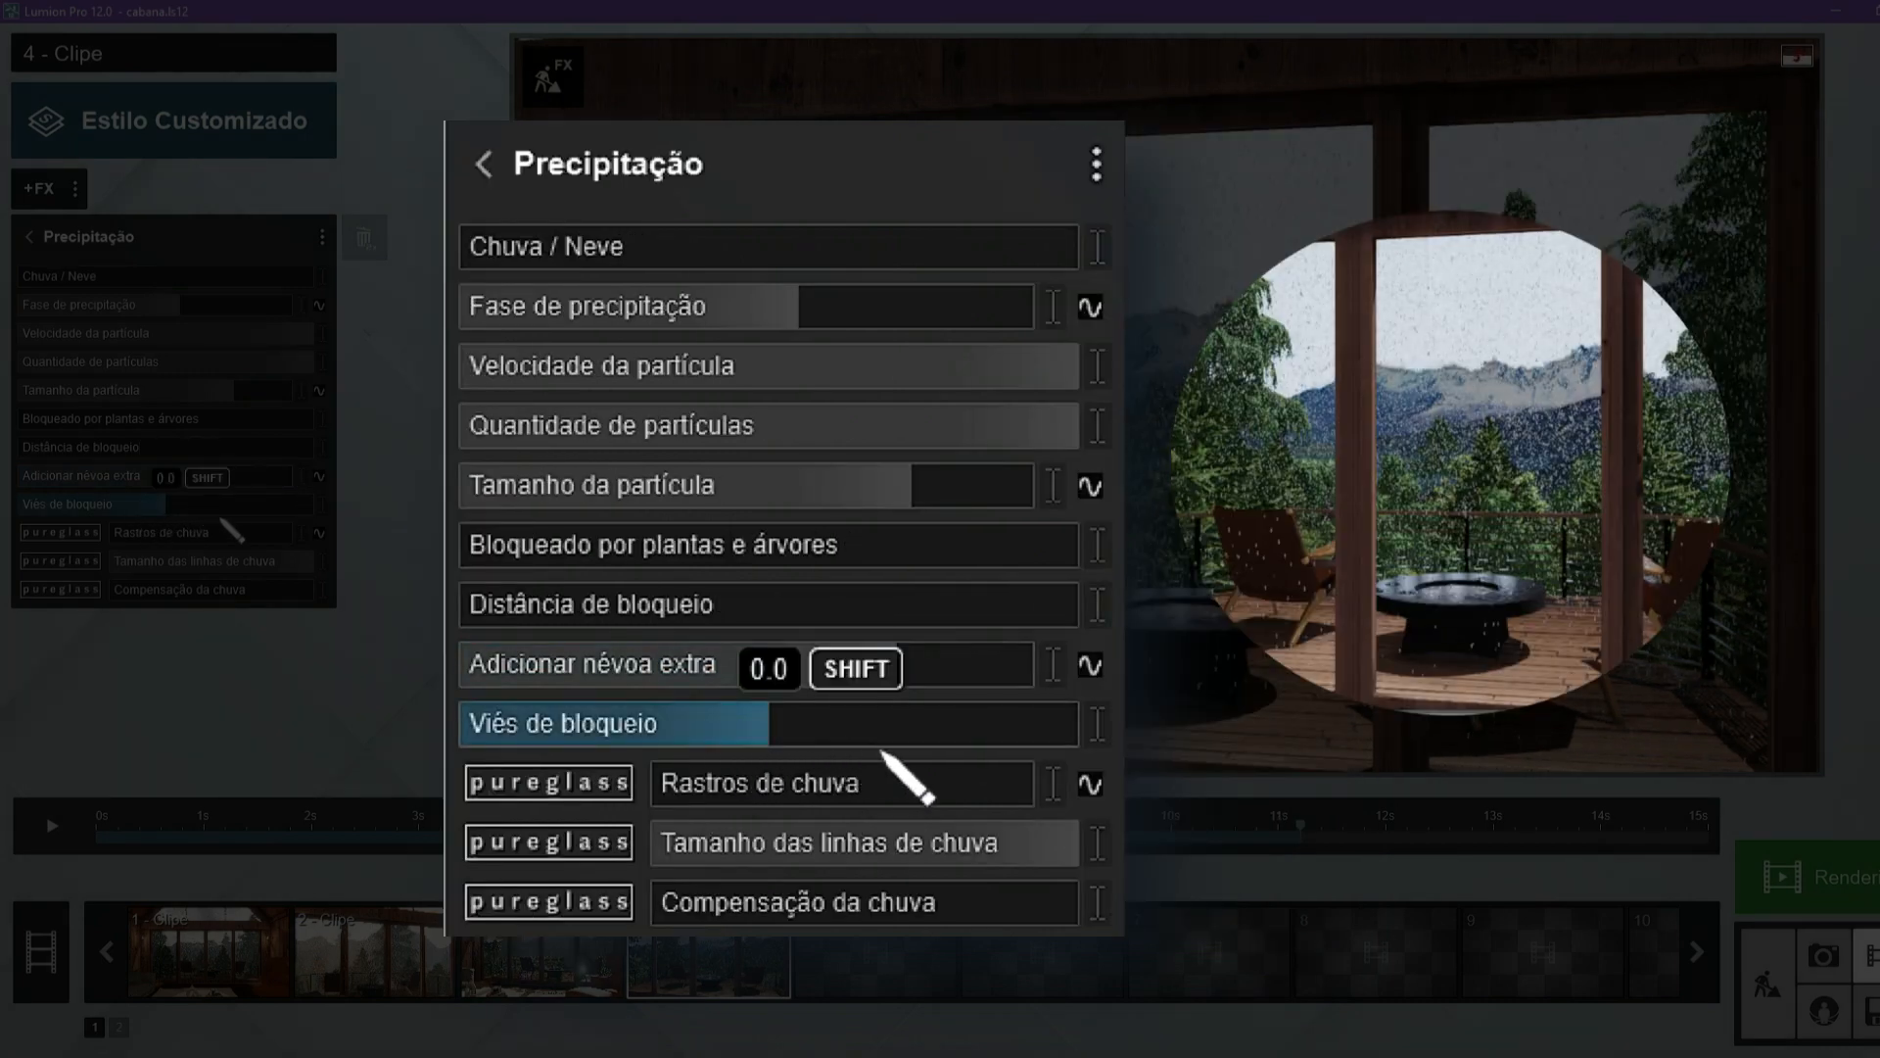
mouse_move(223, 513)
left_mouse_down()
mouse_move(244, 515)
mouse_move(123, 499)
mouse_move(231, 523)
left_mouse_up()
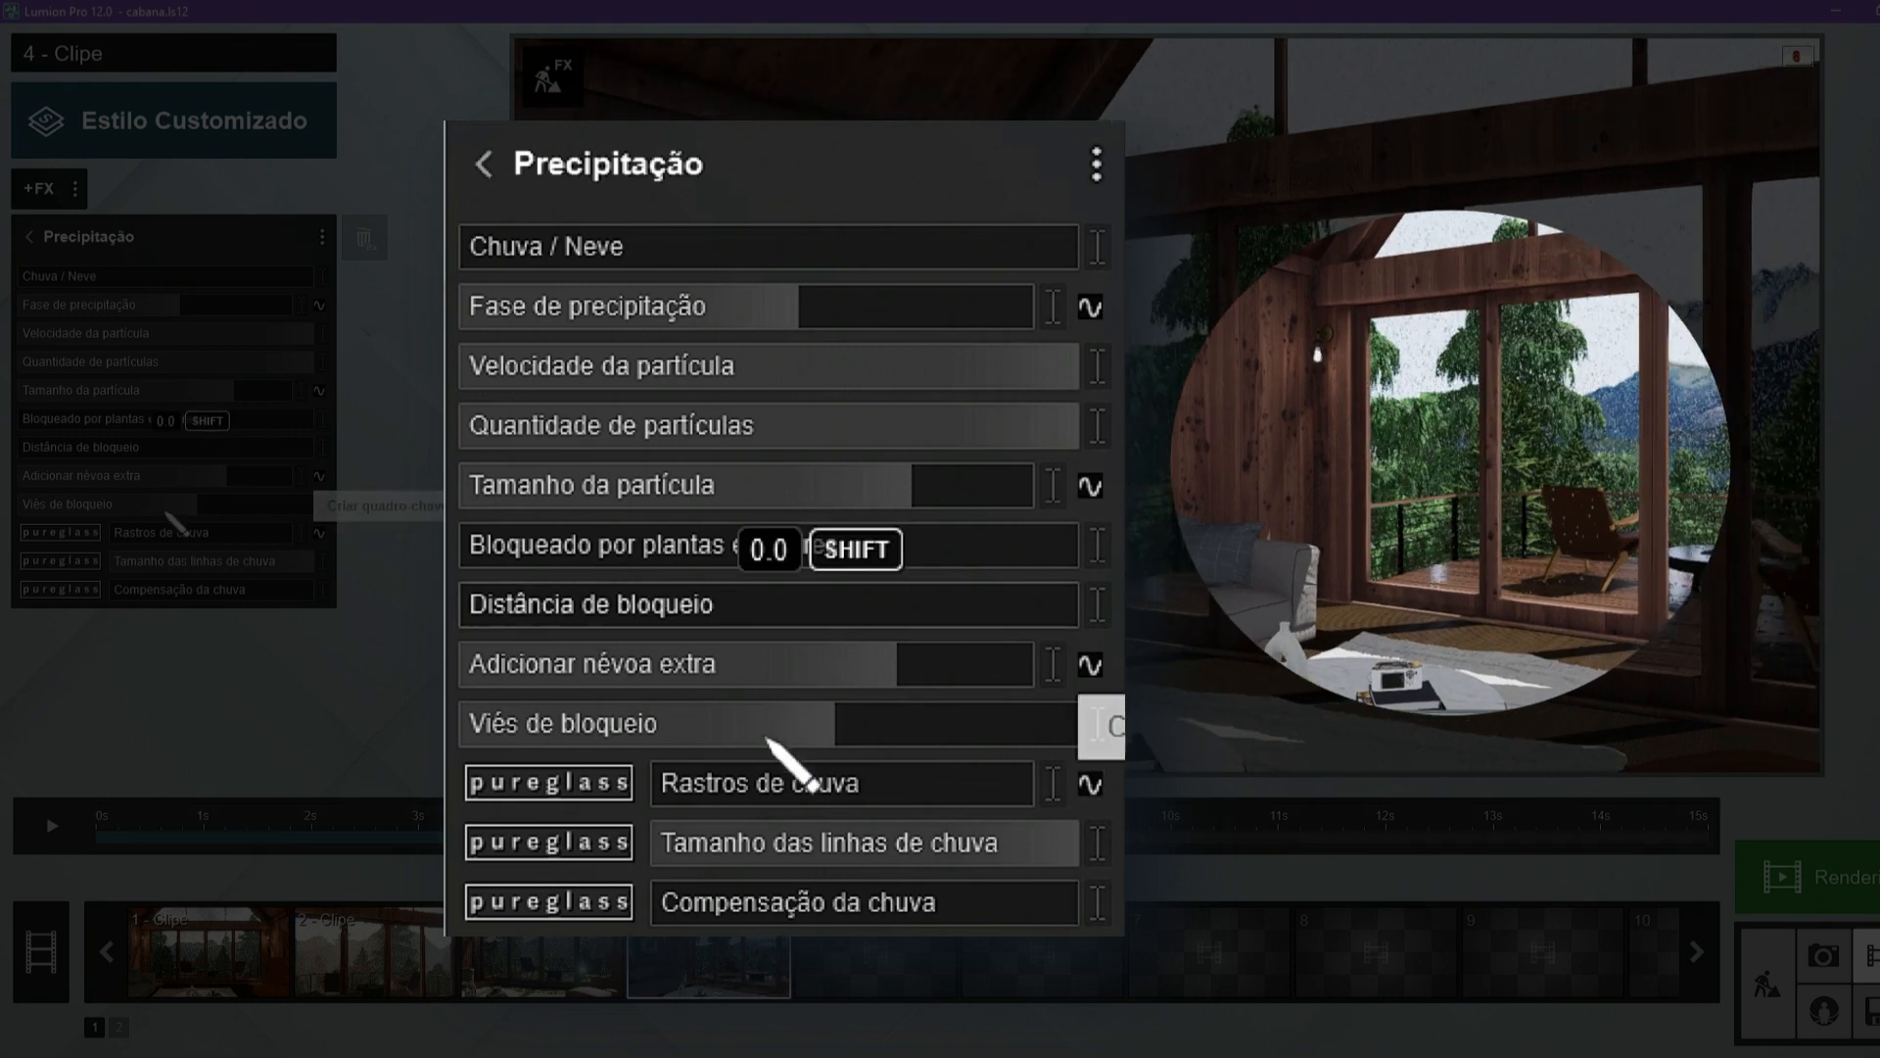
mouse_move(872, 725)
left_mouse_down()
mouse_move(788, 730)
mouse_move(861, 730)
left_mouse_up()
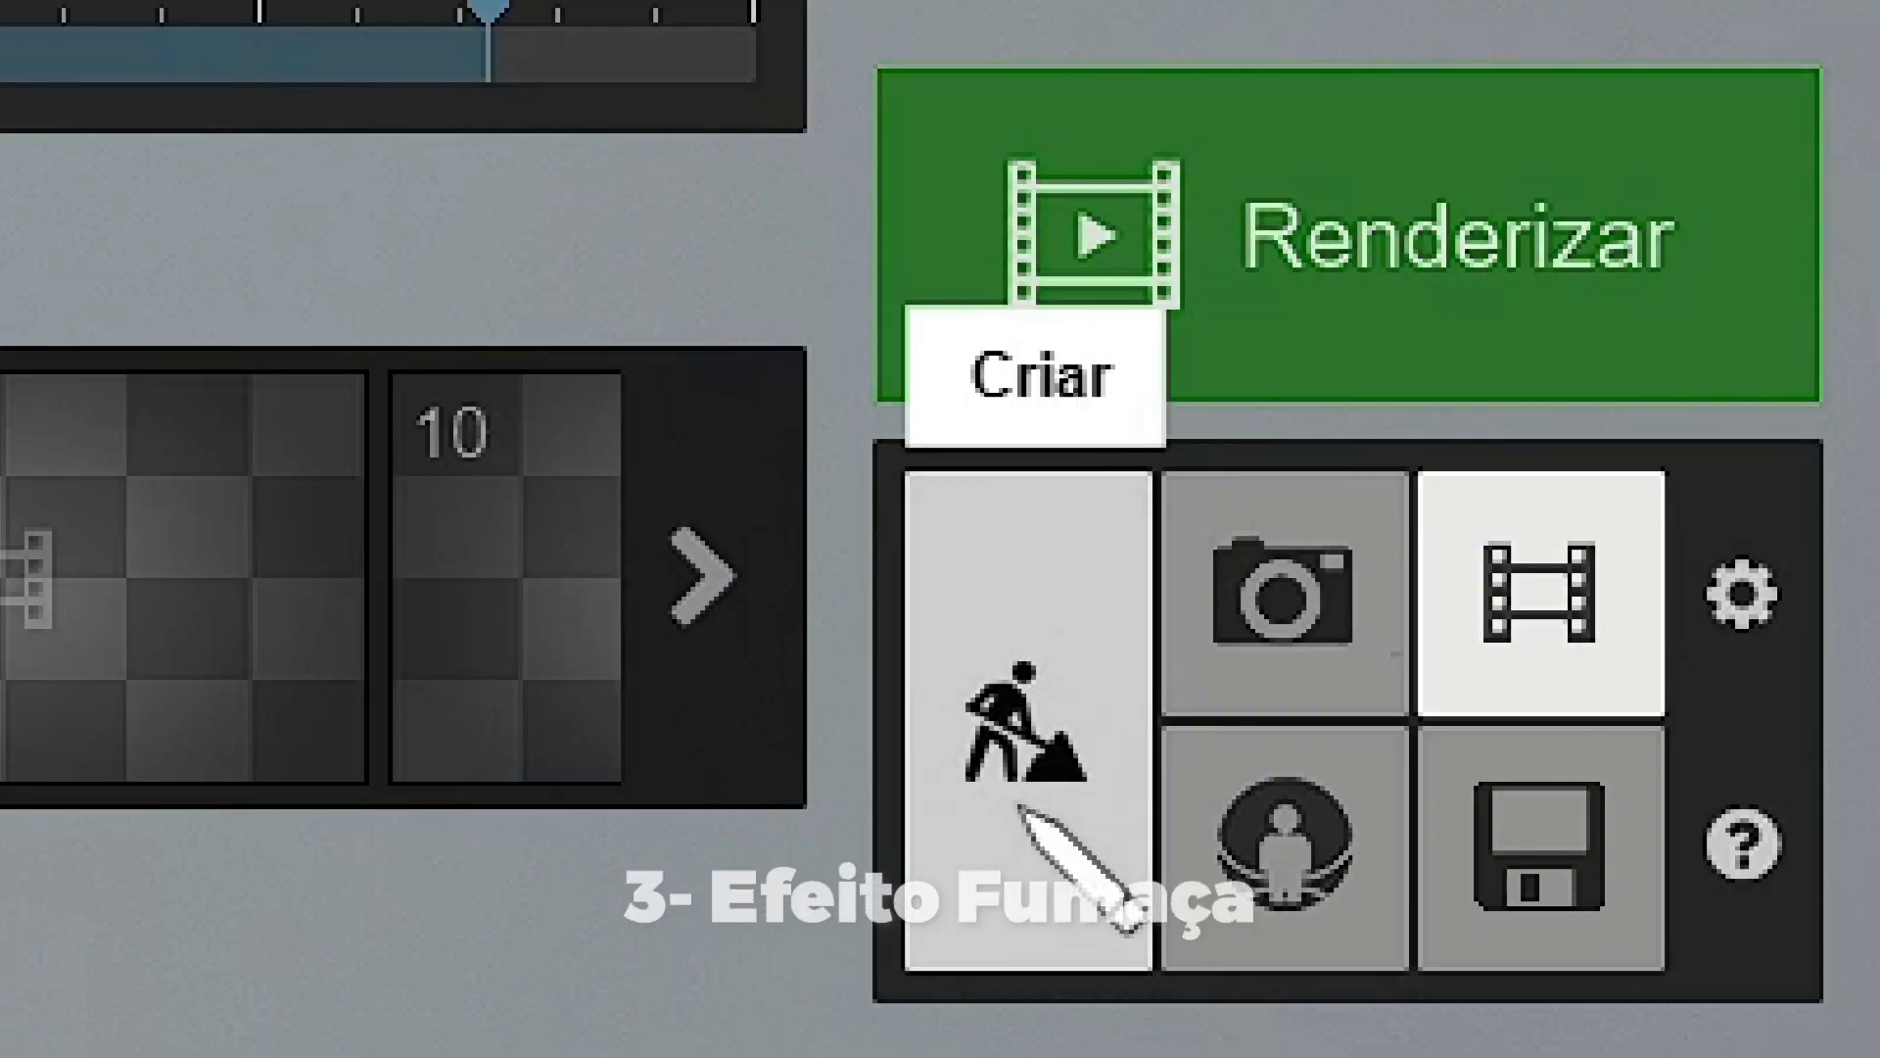
Place a Dust 05 fog effect at the top of the tall tree beyond the deck.
left_click(1021, 809)
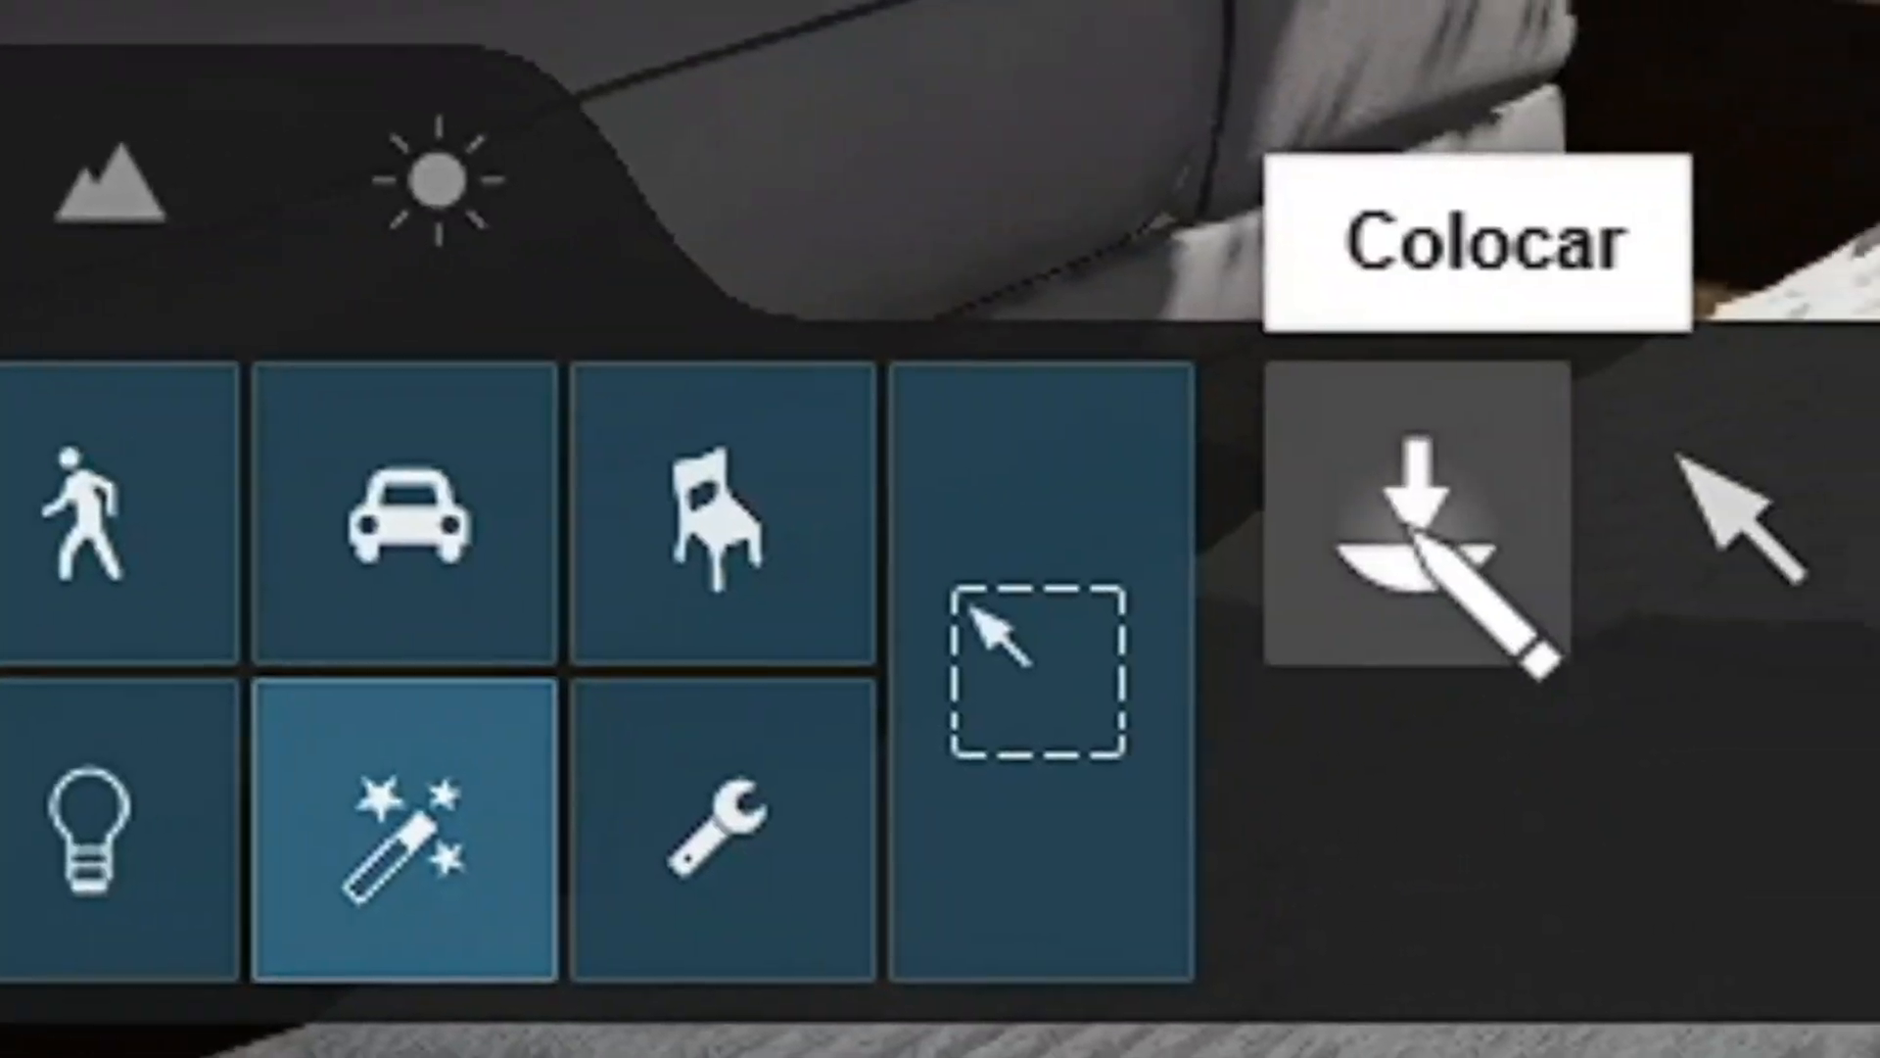
left_click(393, 957)
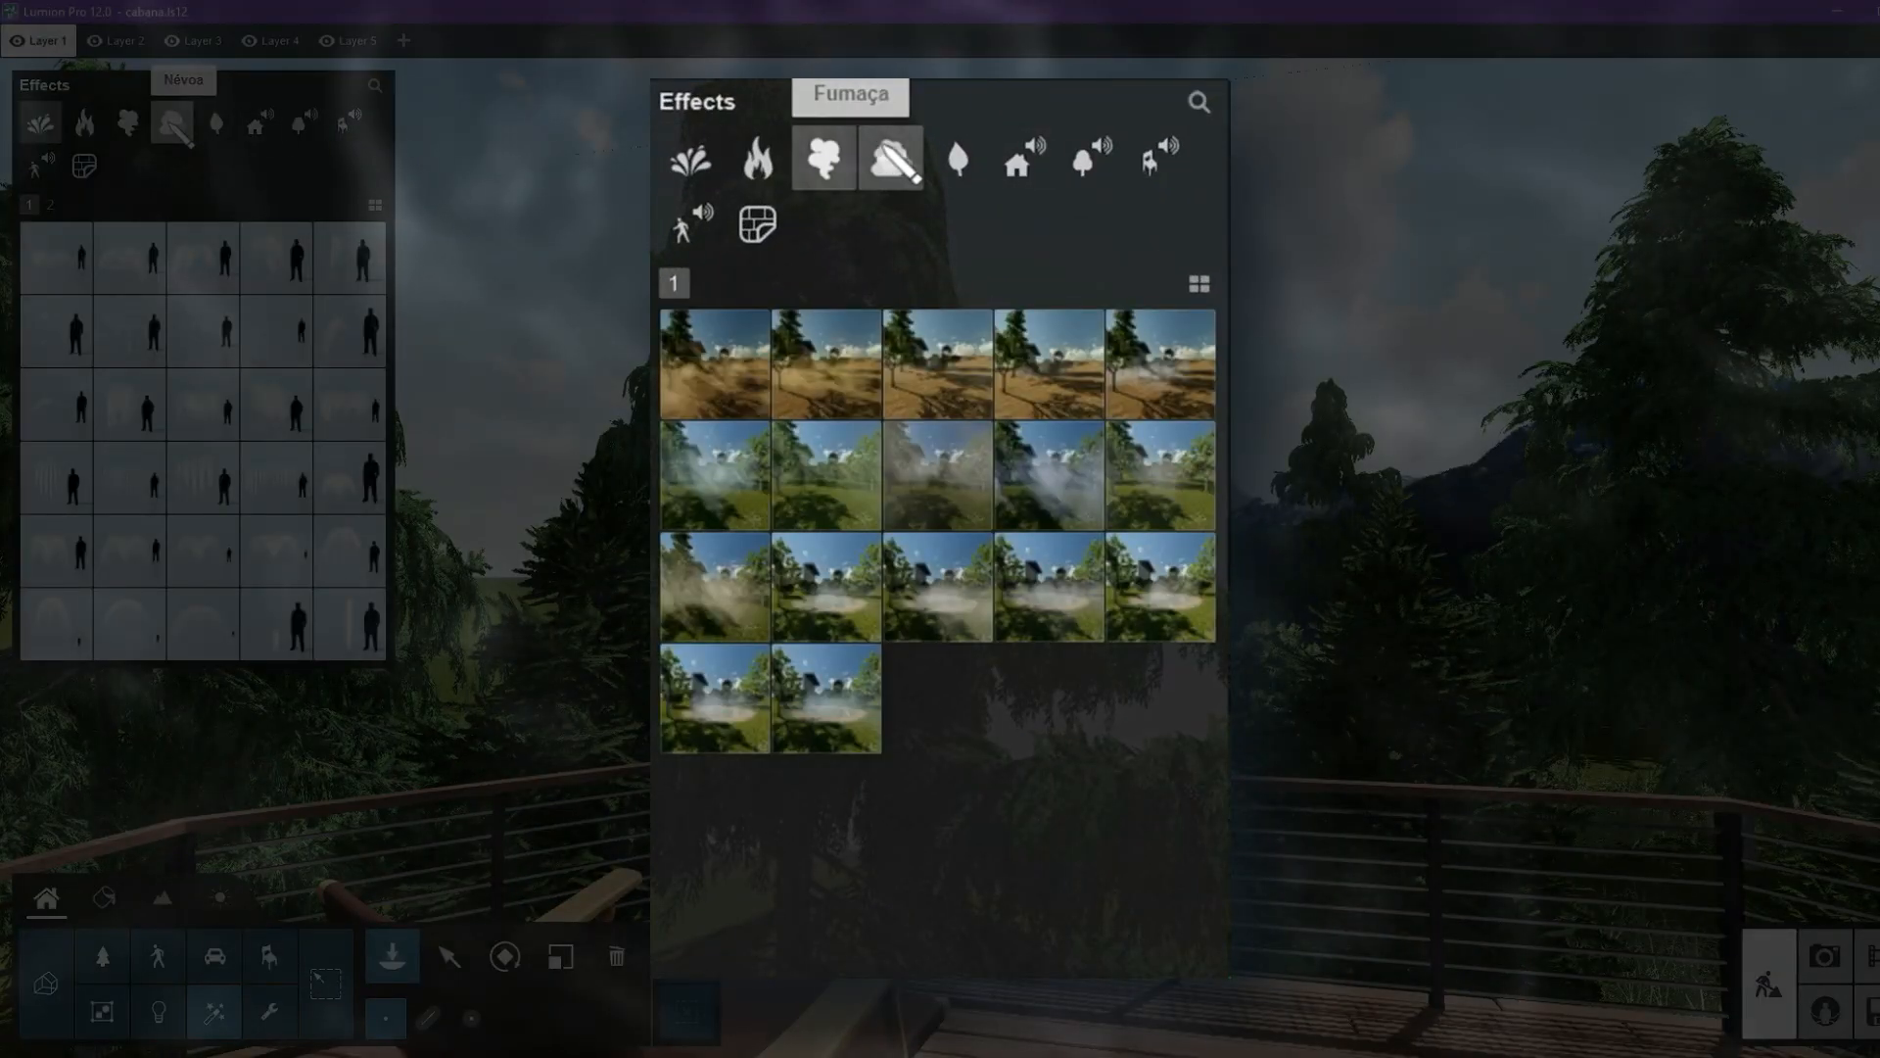
left_click(172, 124)
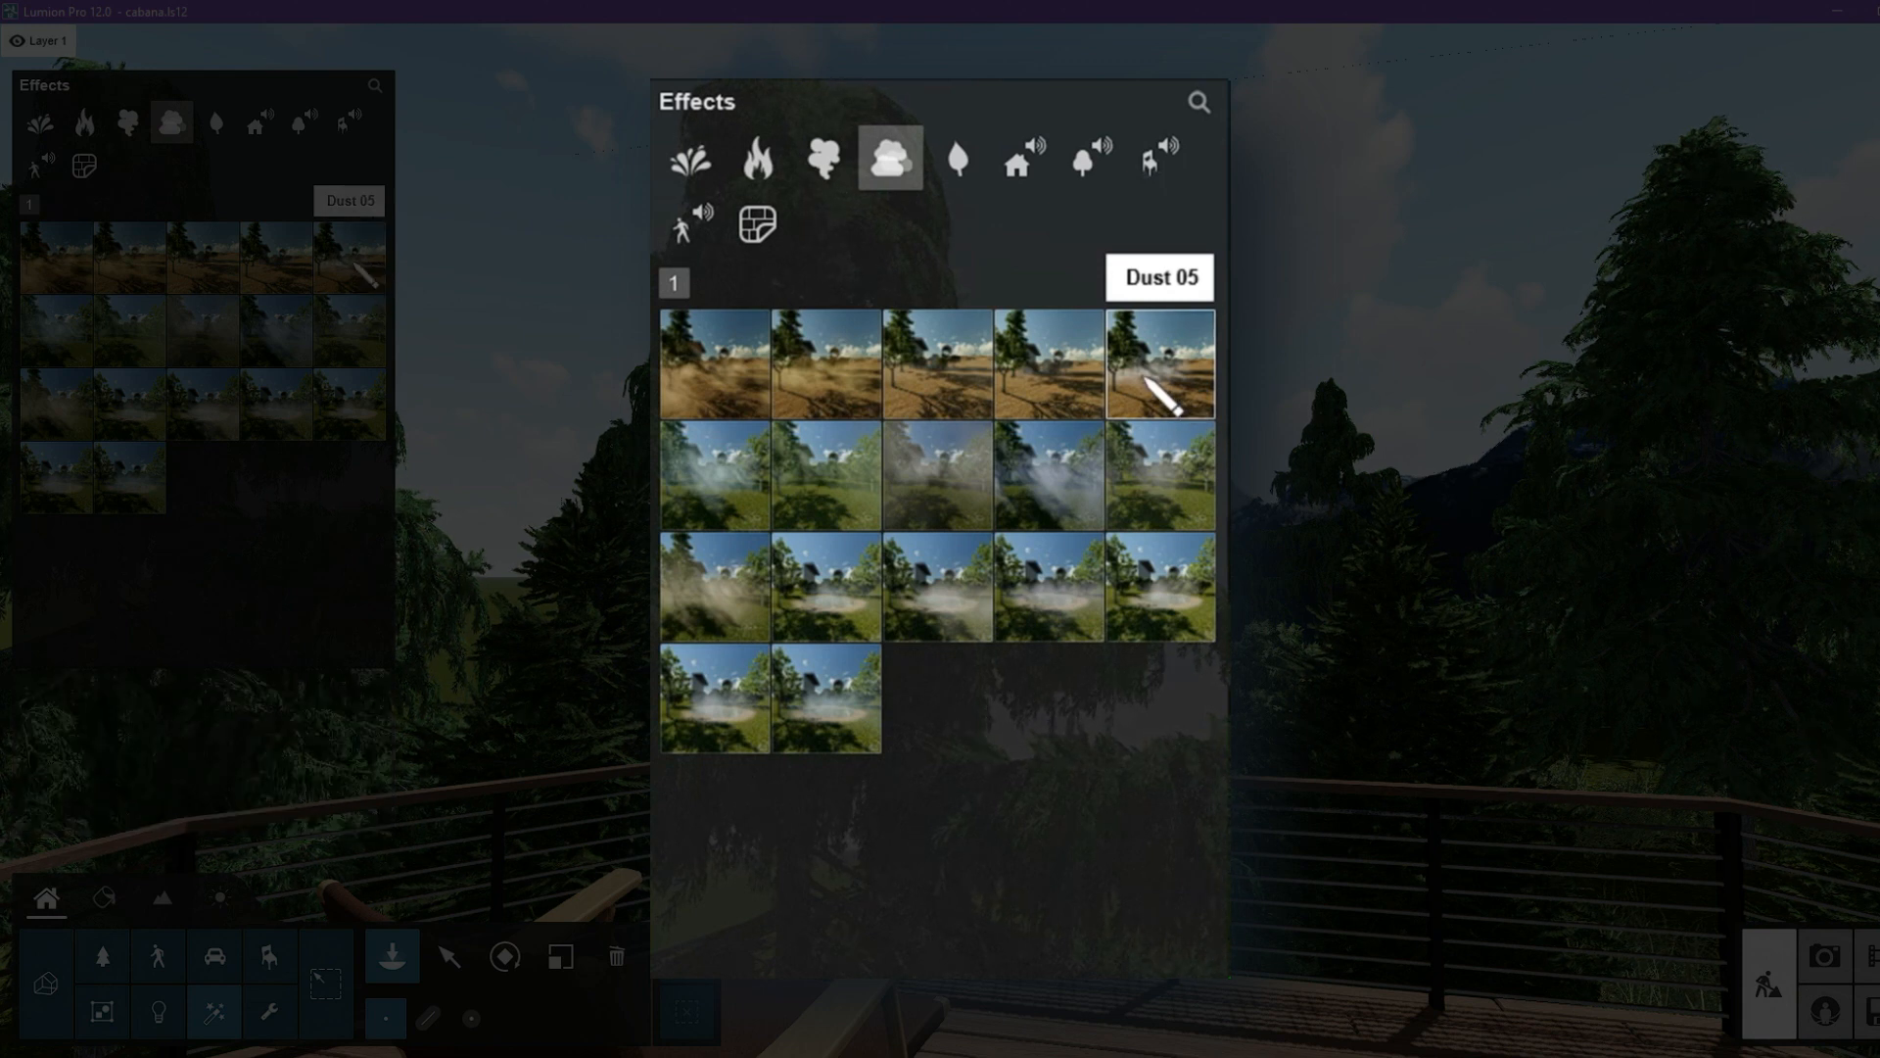
left_click(350, 259)
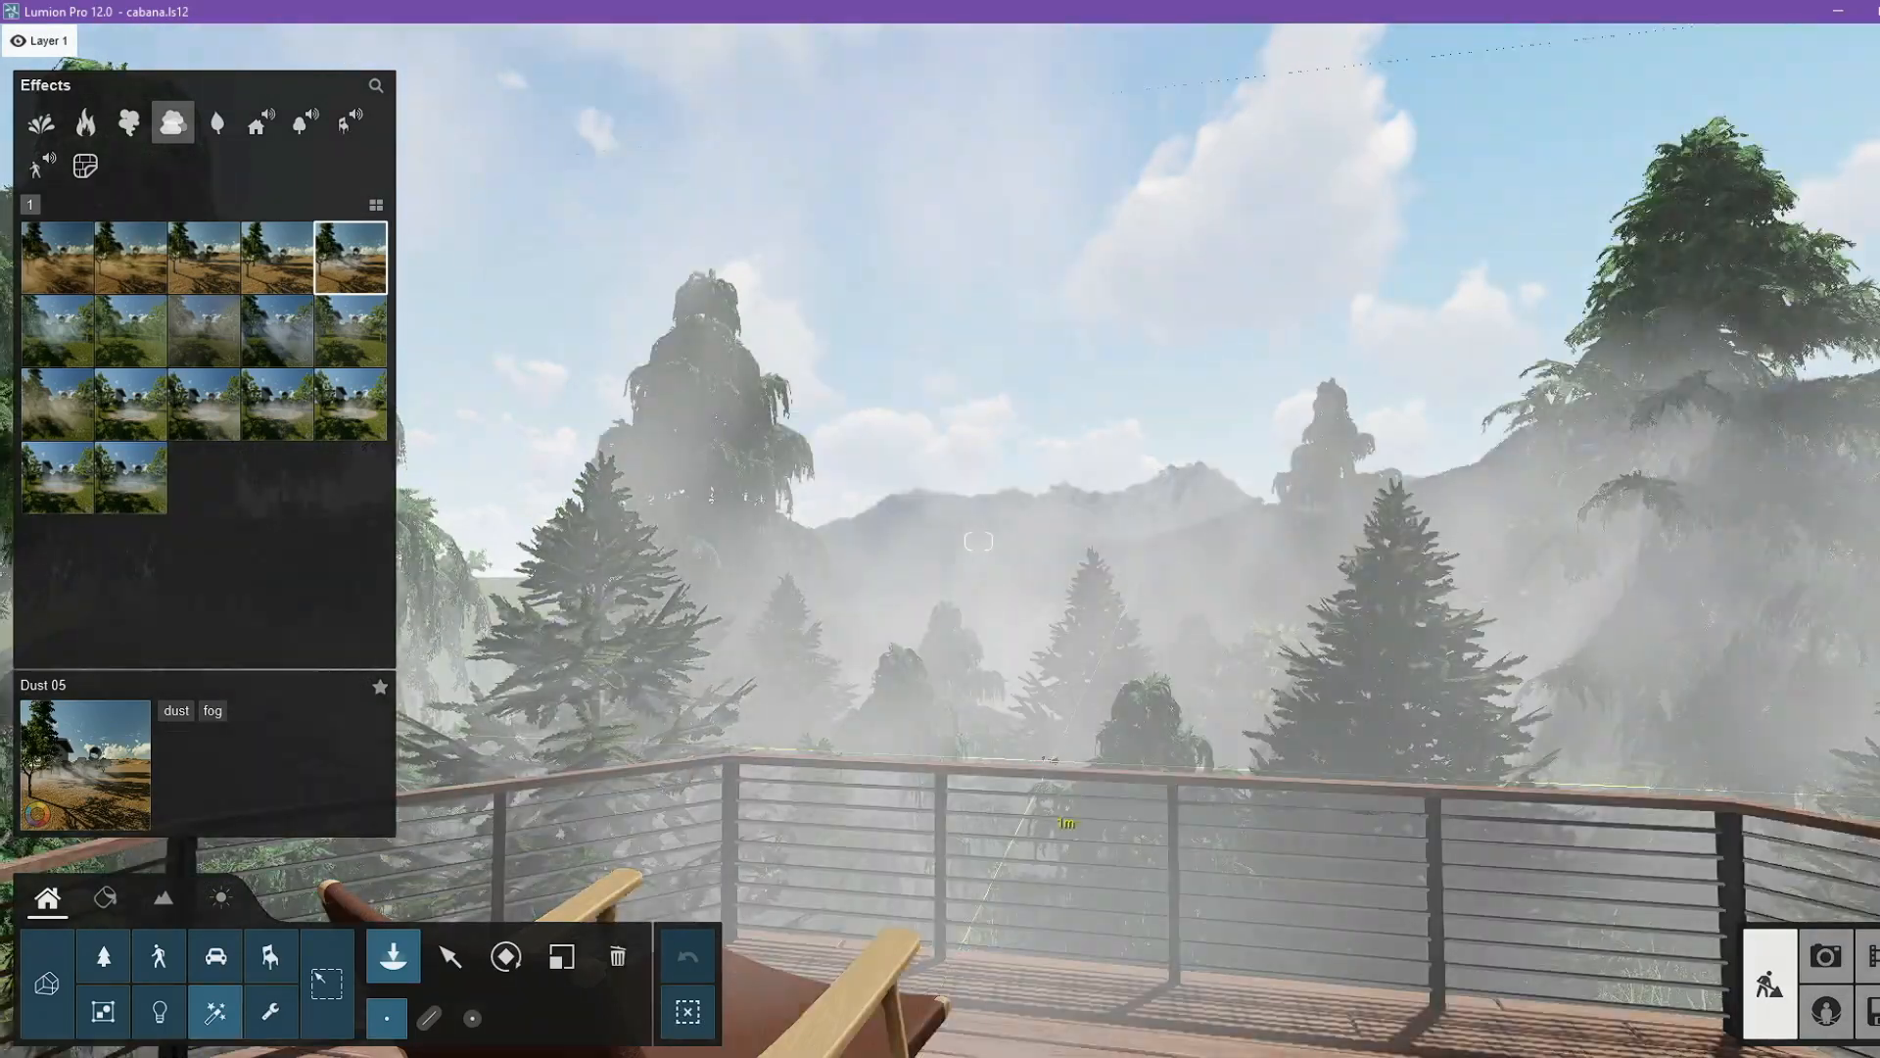
right_click_drag(1050, 760, 989, 627)
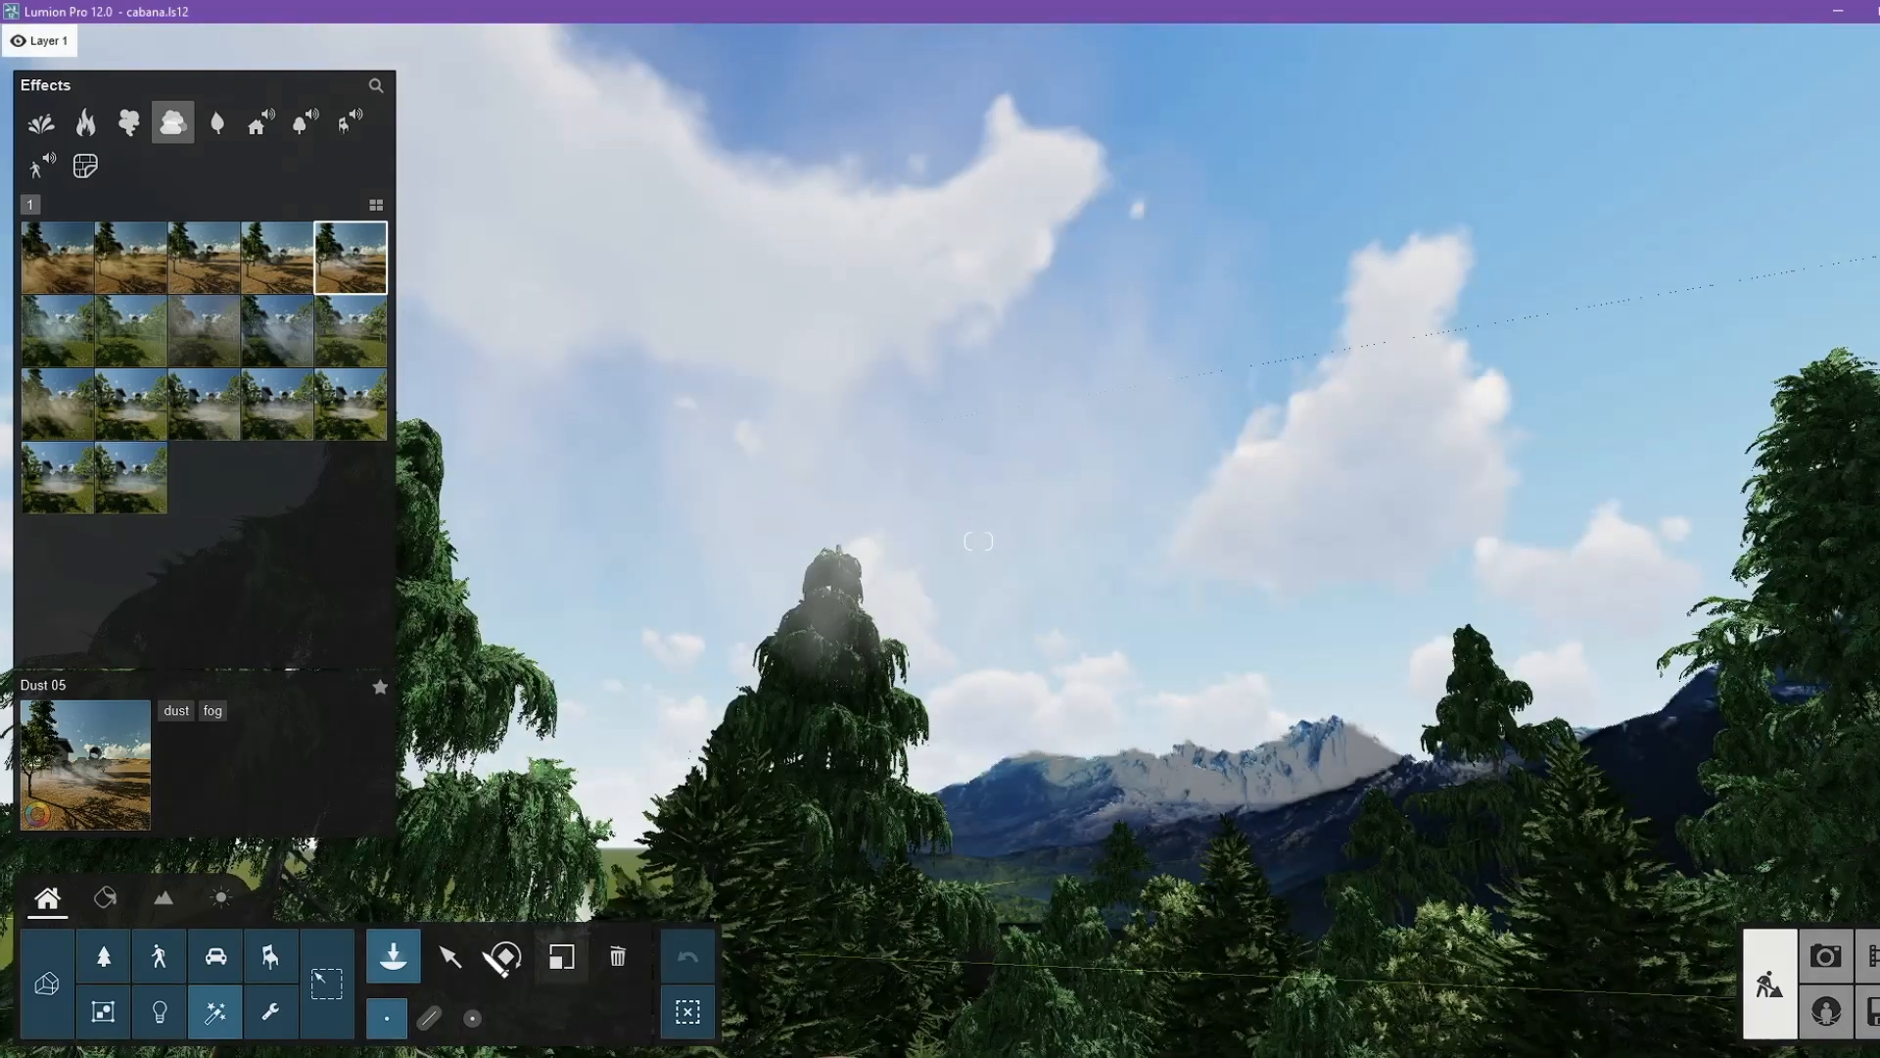
Rotate the Dust 05 fog so its second orientation angle is 90°.
left_click(453, 956)
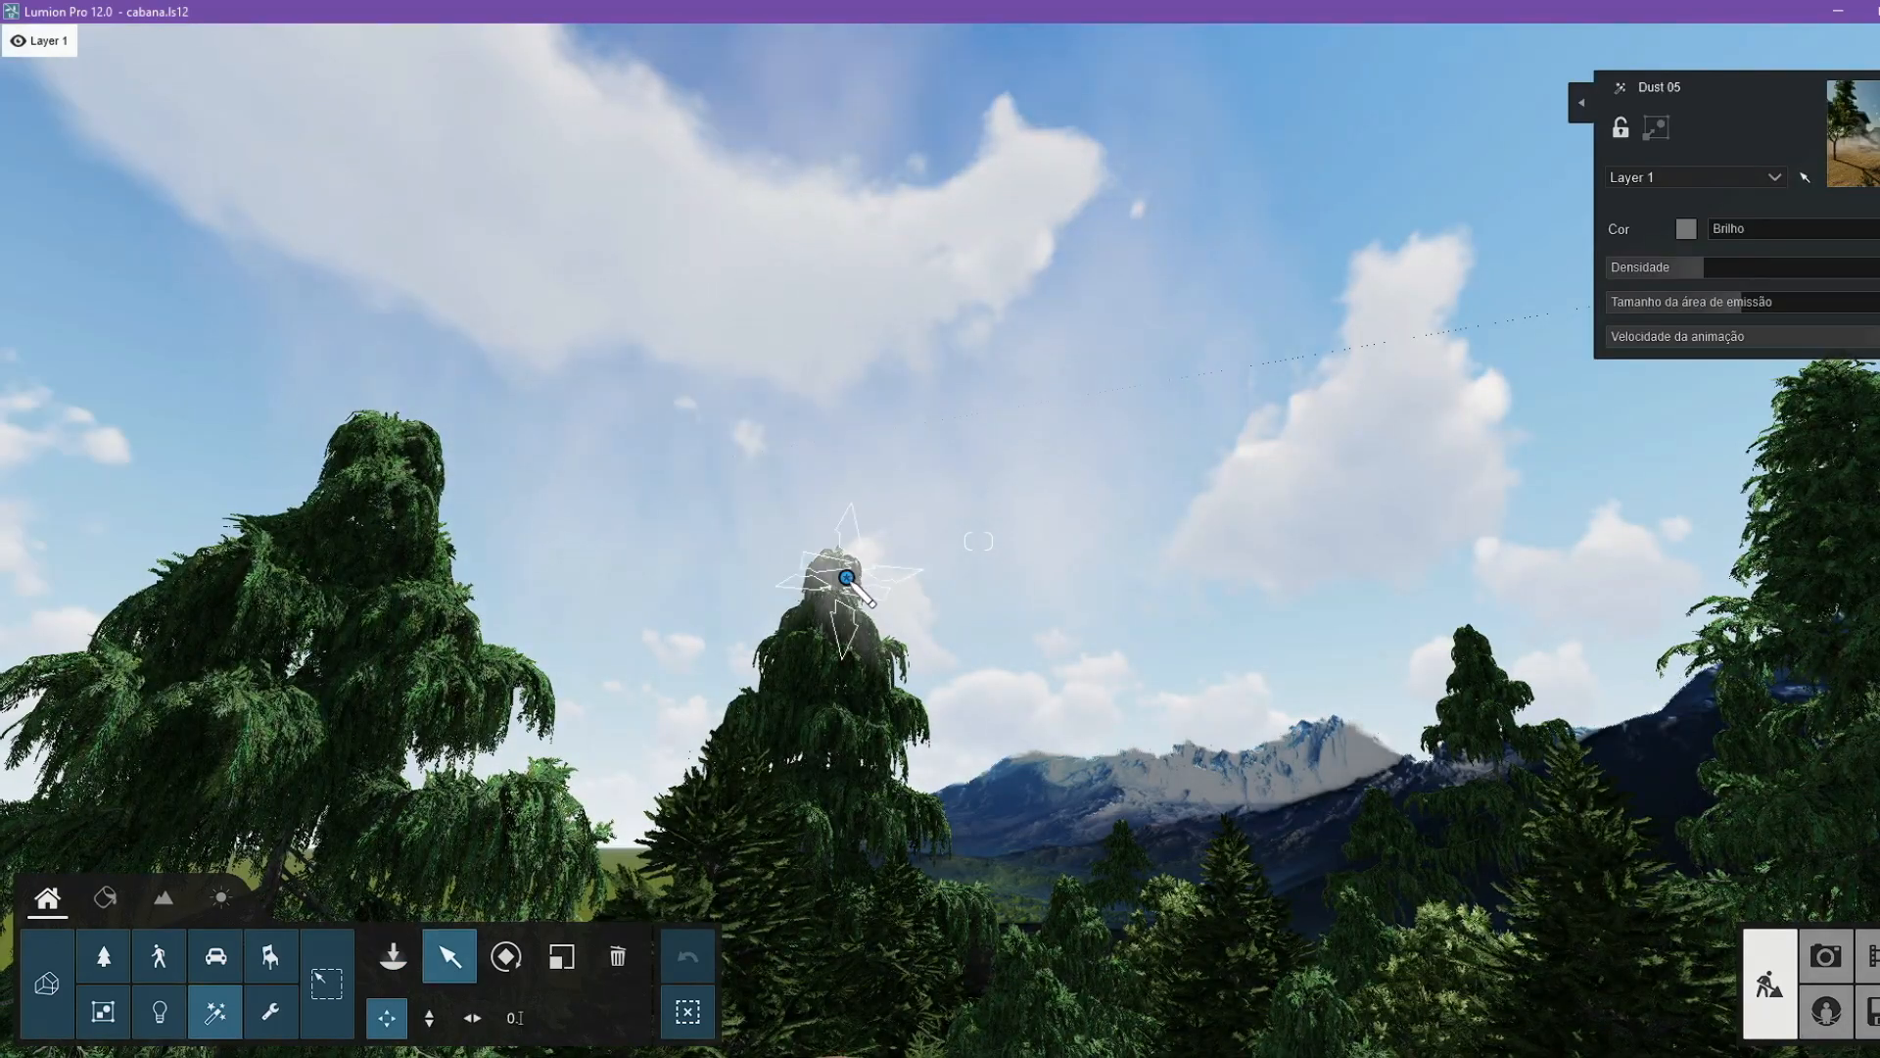
left_click(507, 956)
left_click_drag(869, 998, 892, 999)
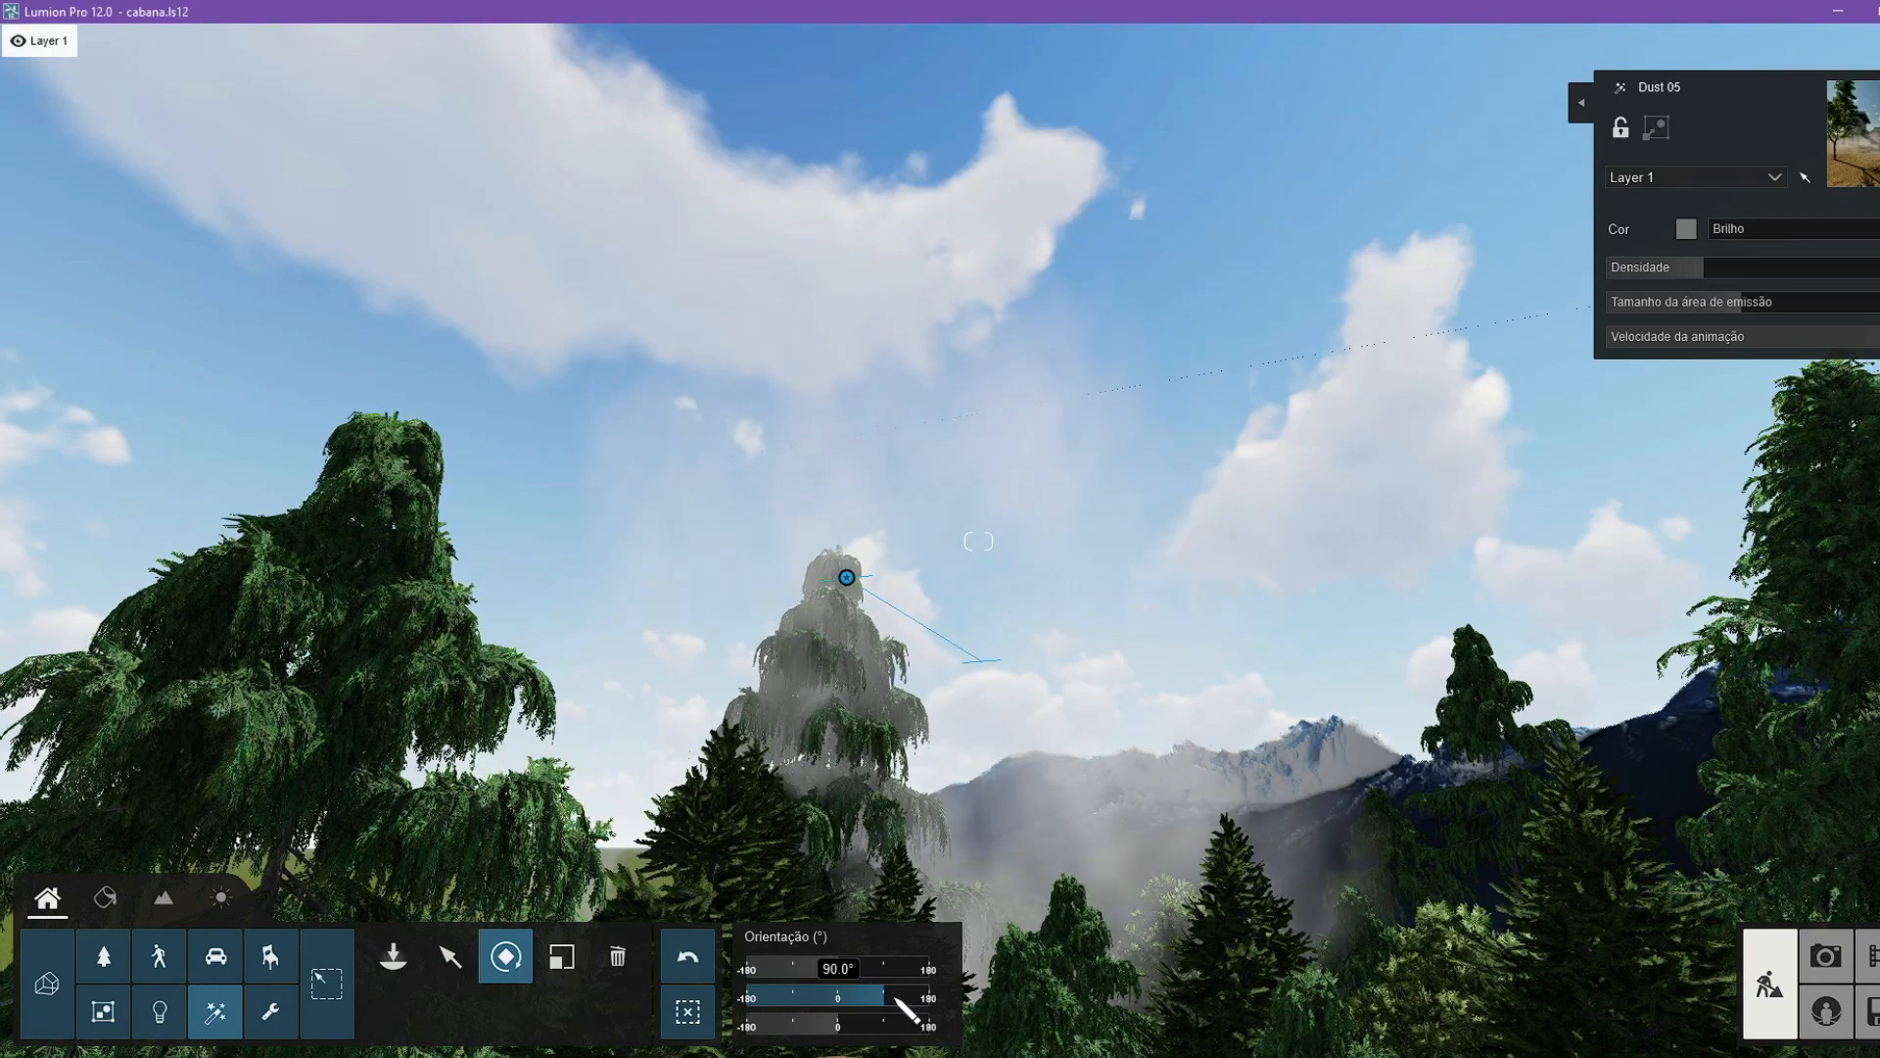
right_click_drag(1019, 881, 605, 1033)
left_click_drag(841, 967, 841, 1015)
Move the Dust 05 fog horizontally so it drifts over the trees in front of the mountains.
left_click(451, 957)
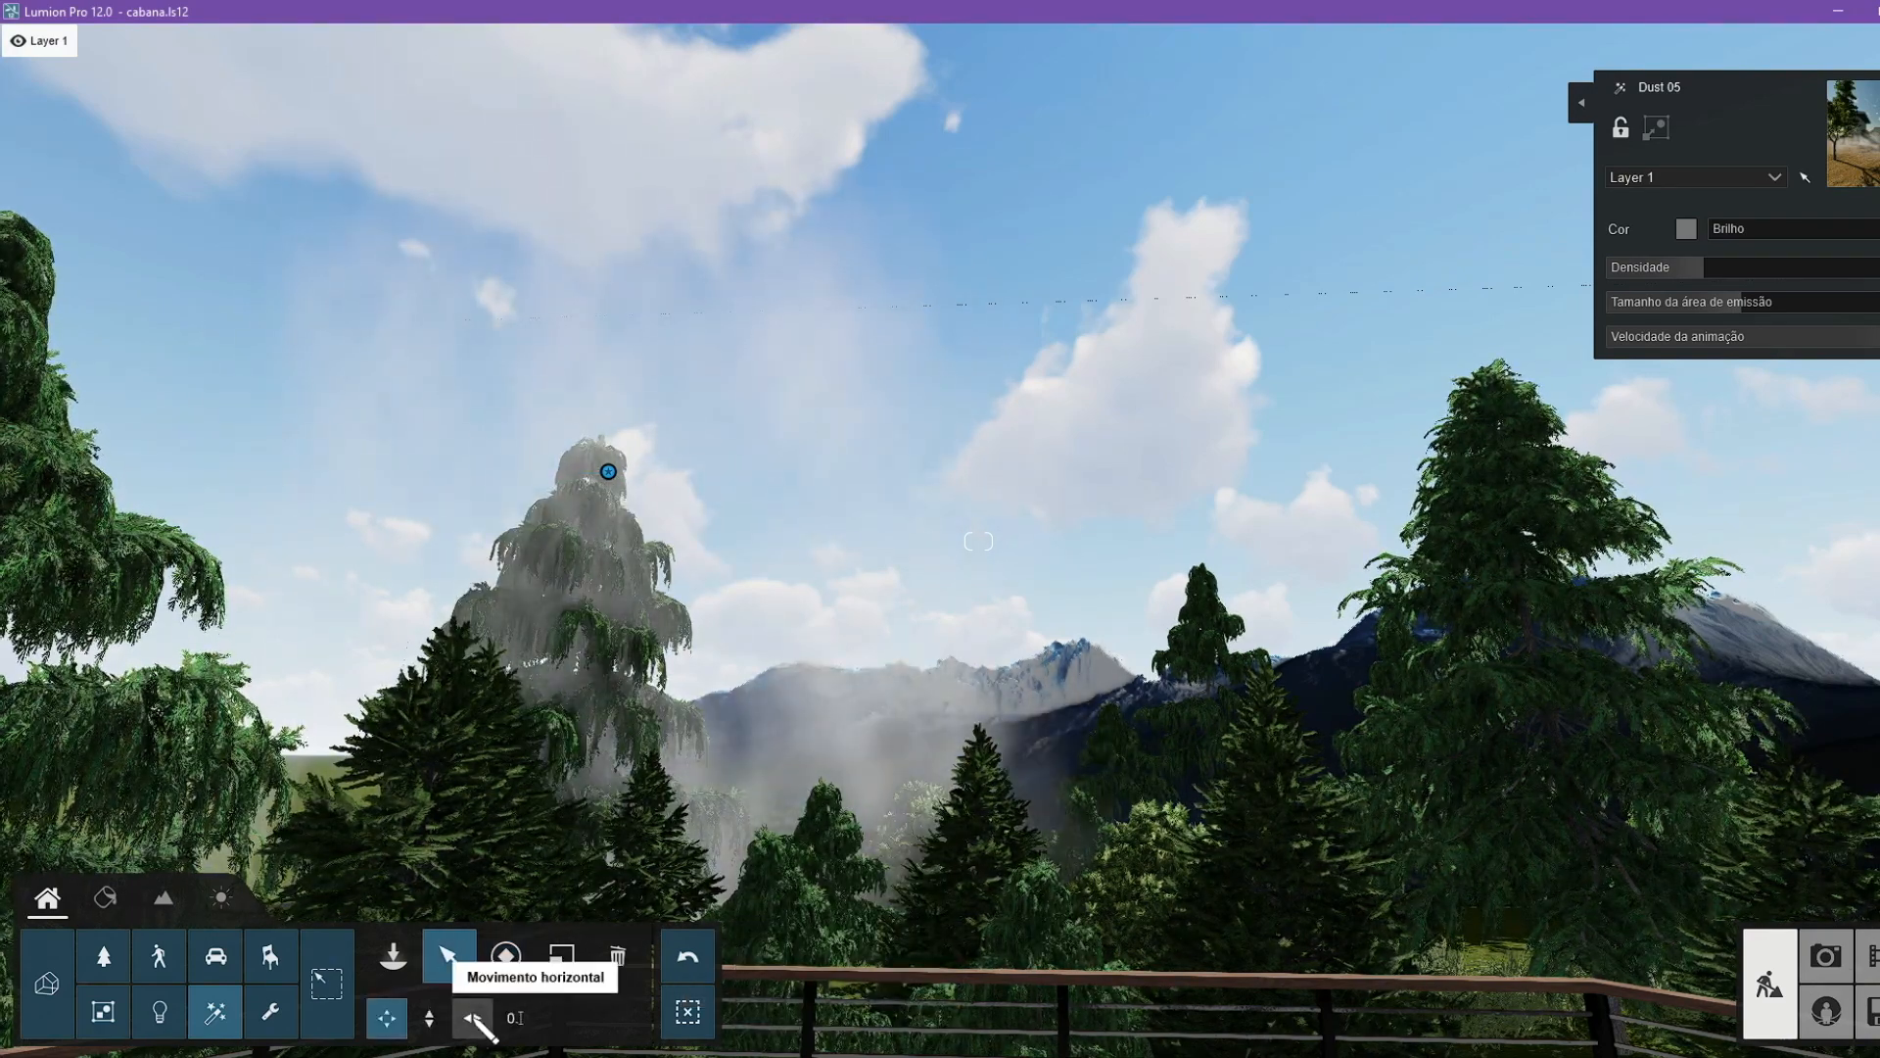
left_click_drag(676, 487, 705, 167)
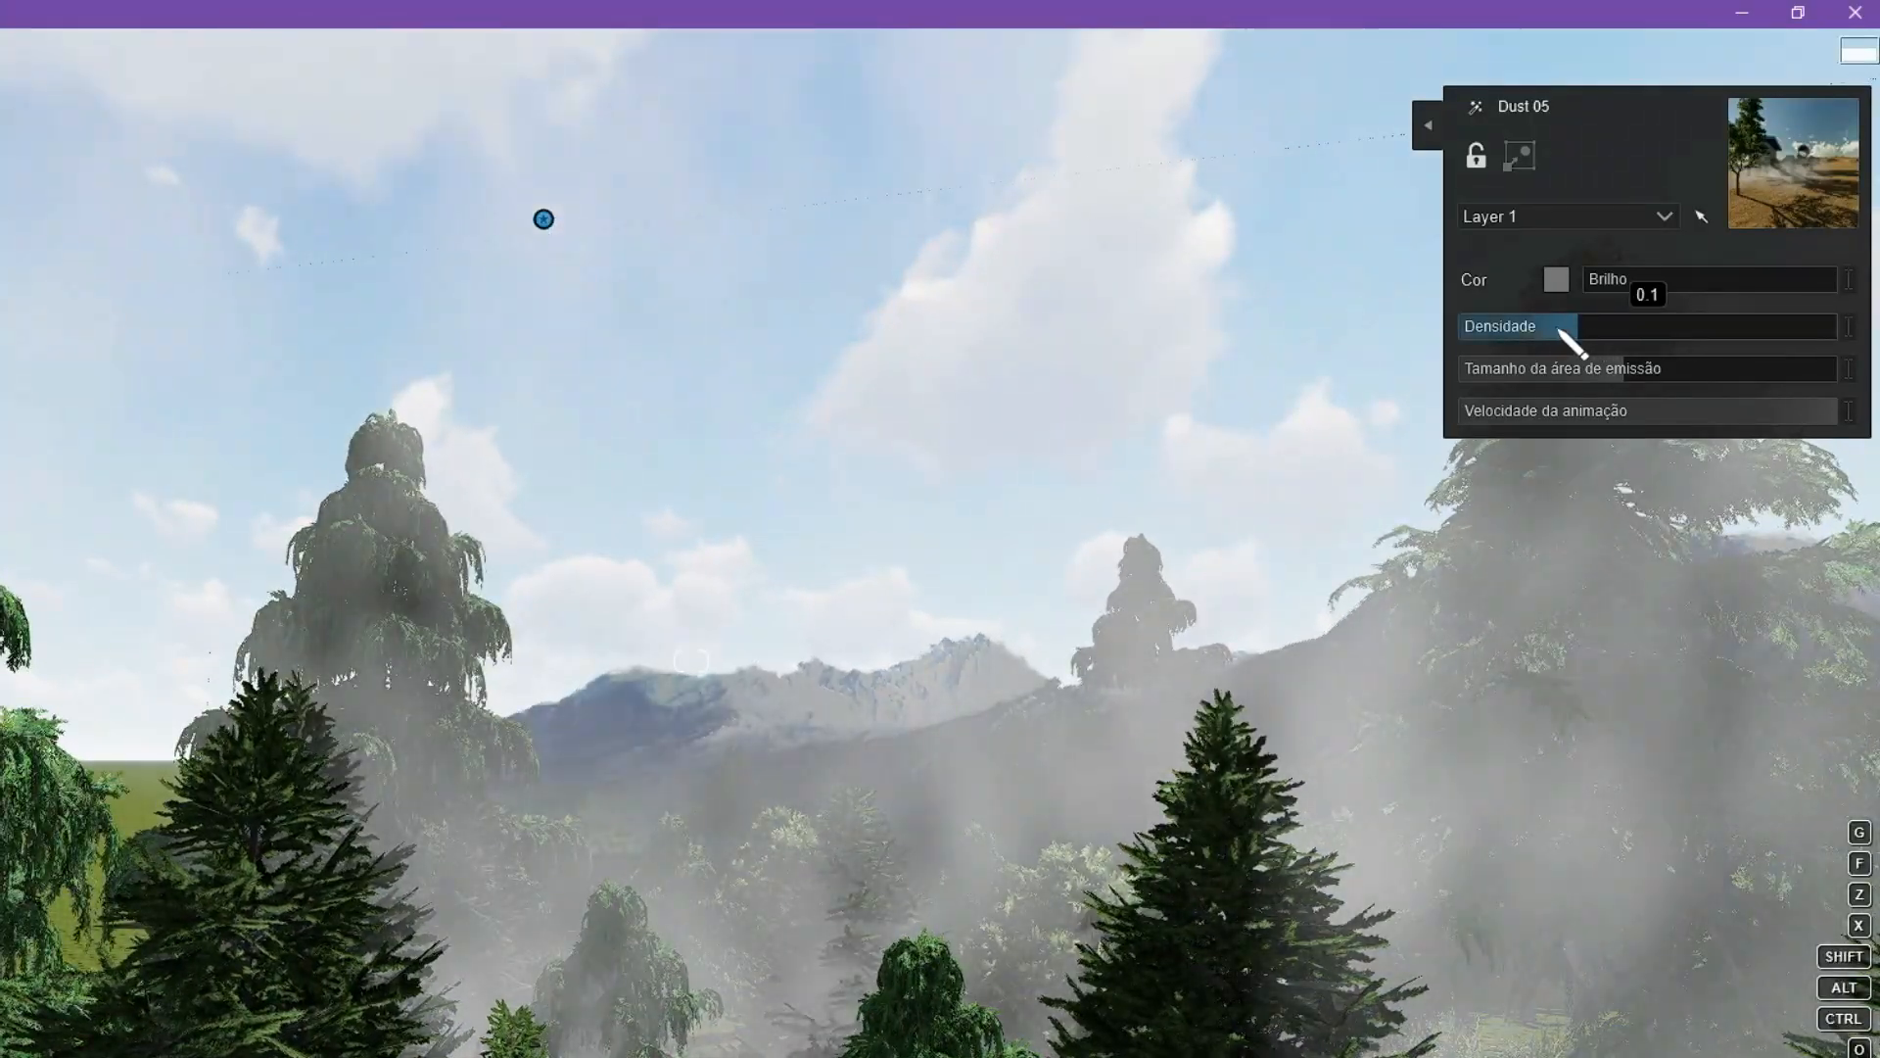
left_click_drag(1559, 330, 1519, 324)
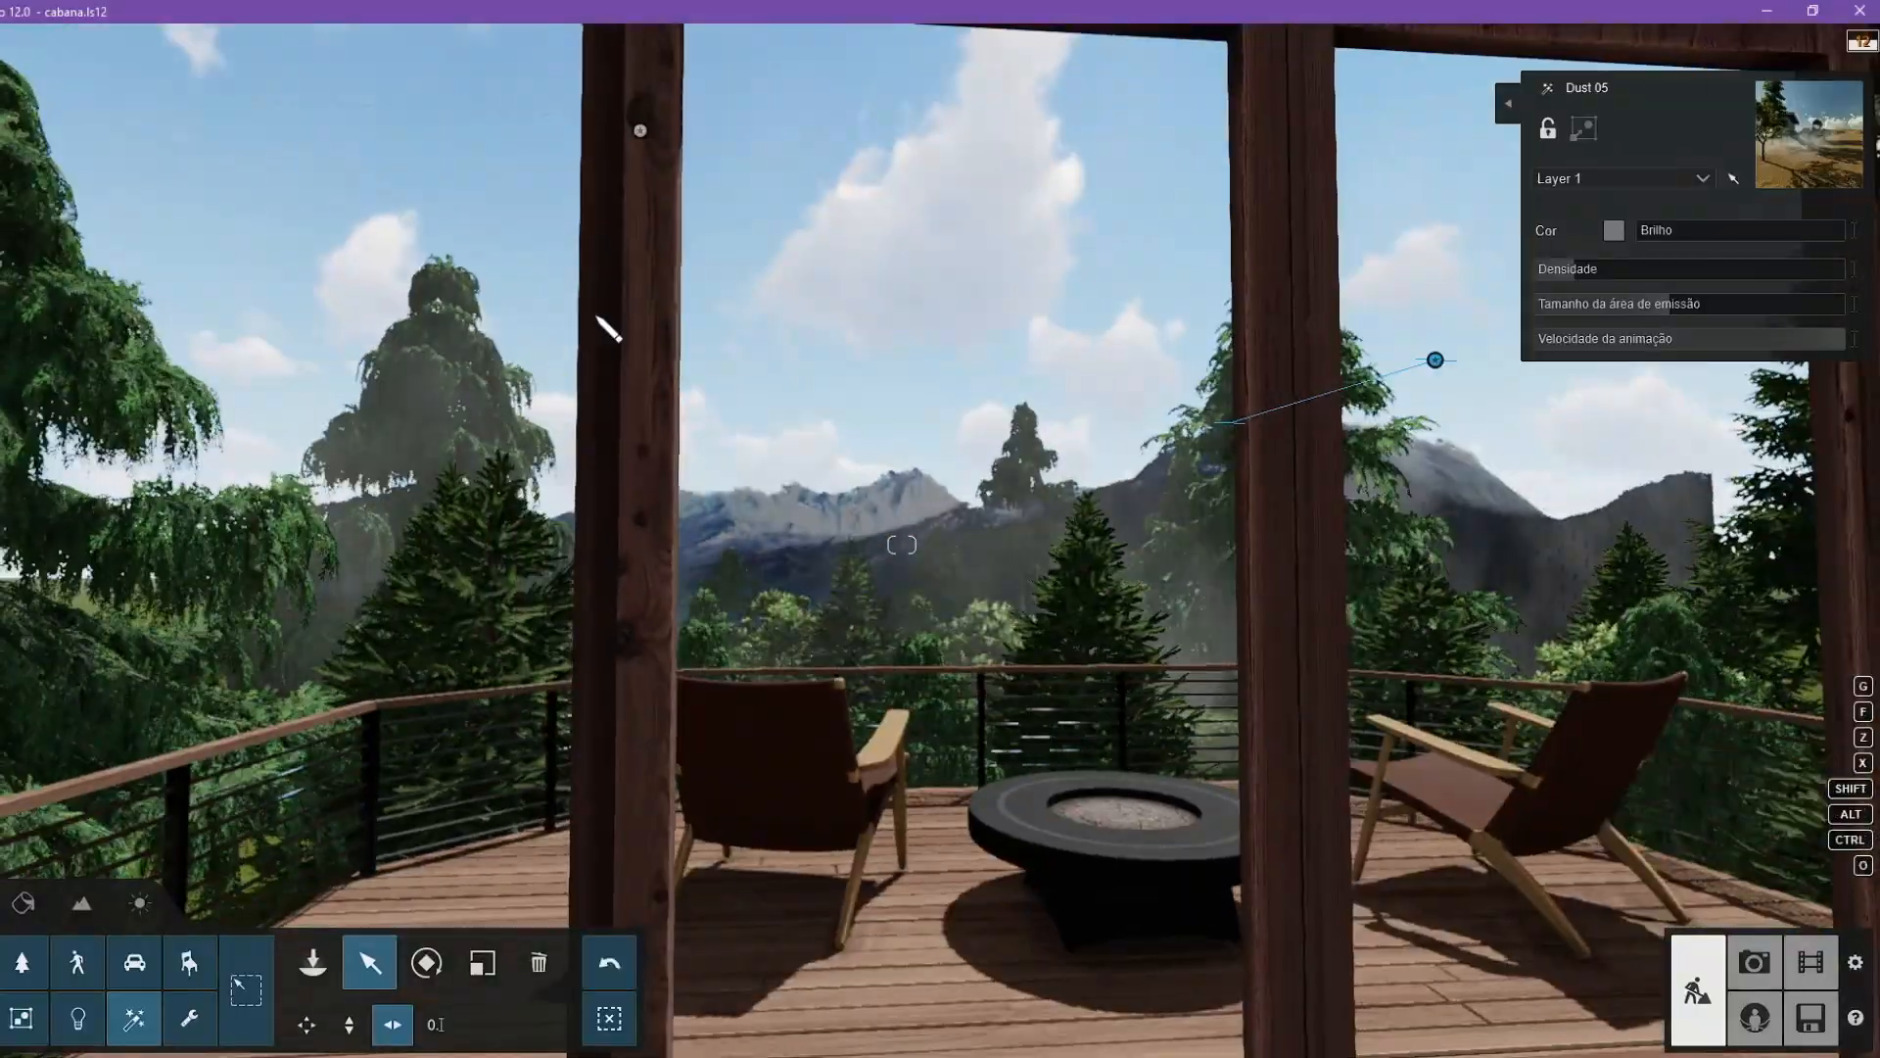
left_click(641, 130)
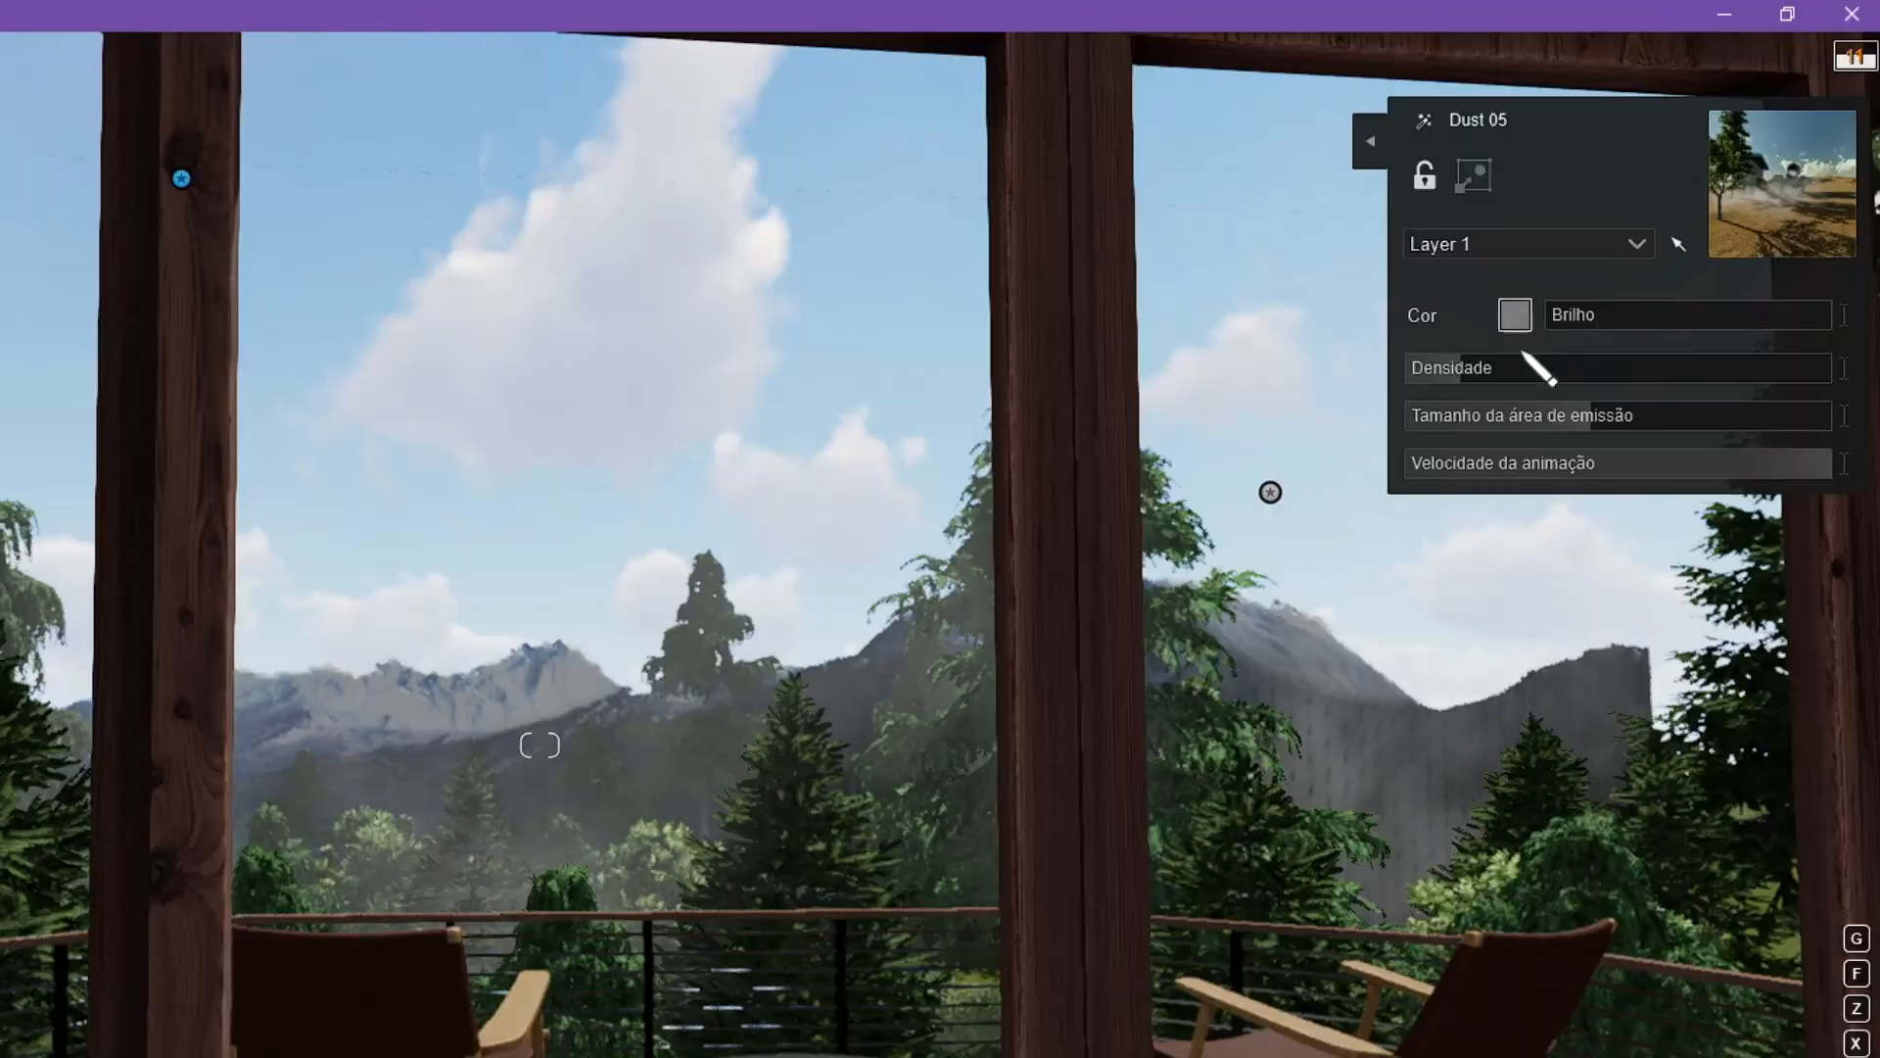
Adjust the fog's colour and brightness, lower its Densidade, and preview clip 4.
left_click(1614, 231)
left_click(1301, 165)
left_click_drag(1671, 236, 1640, 235)
left_click_drag(1574, 270, 1556, 268)
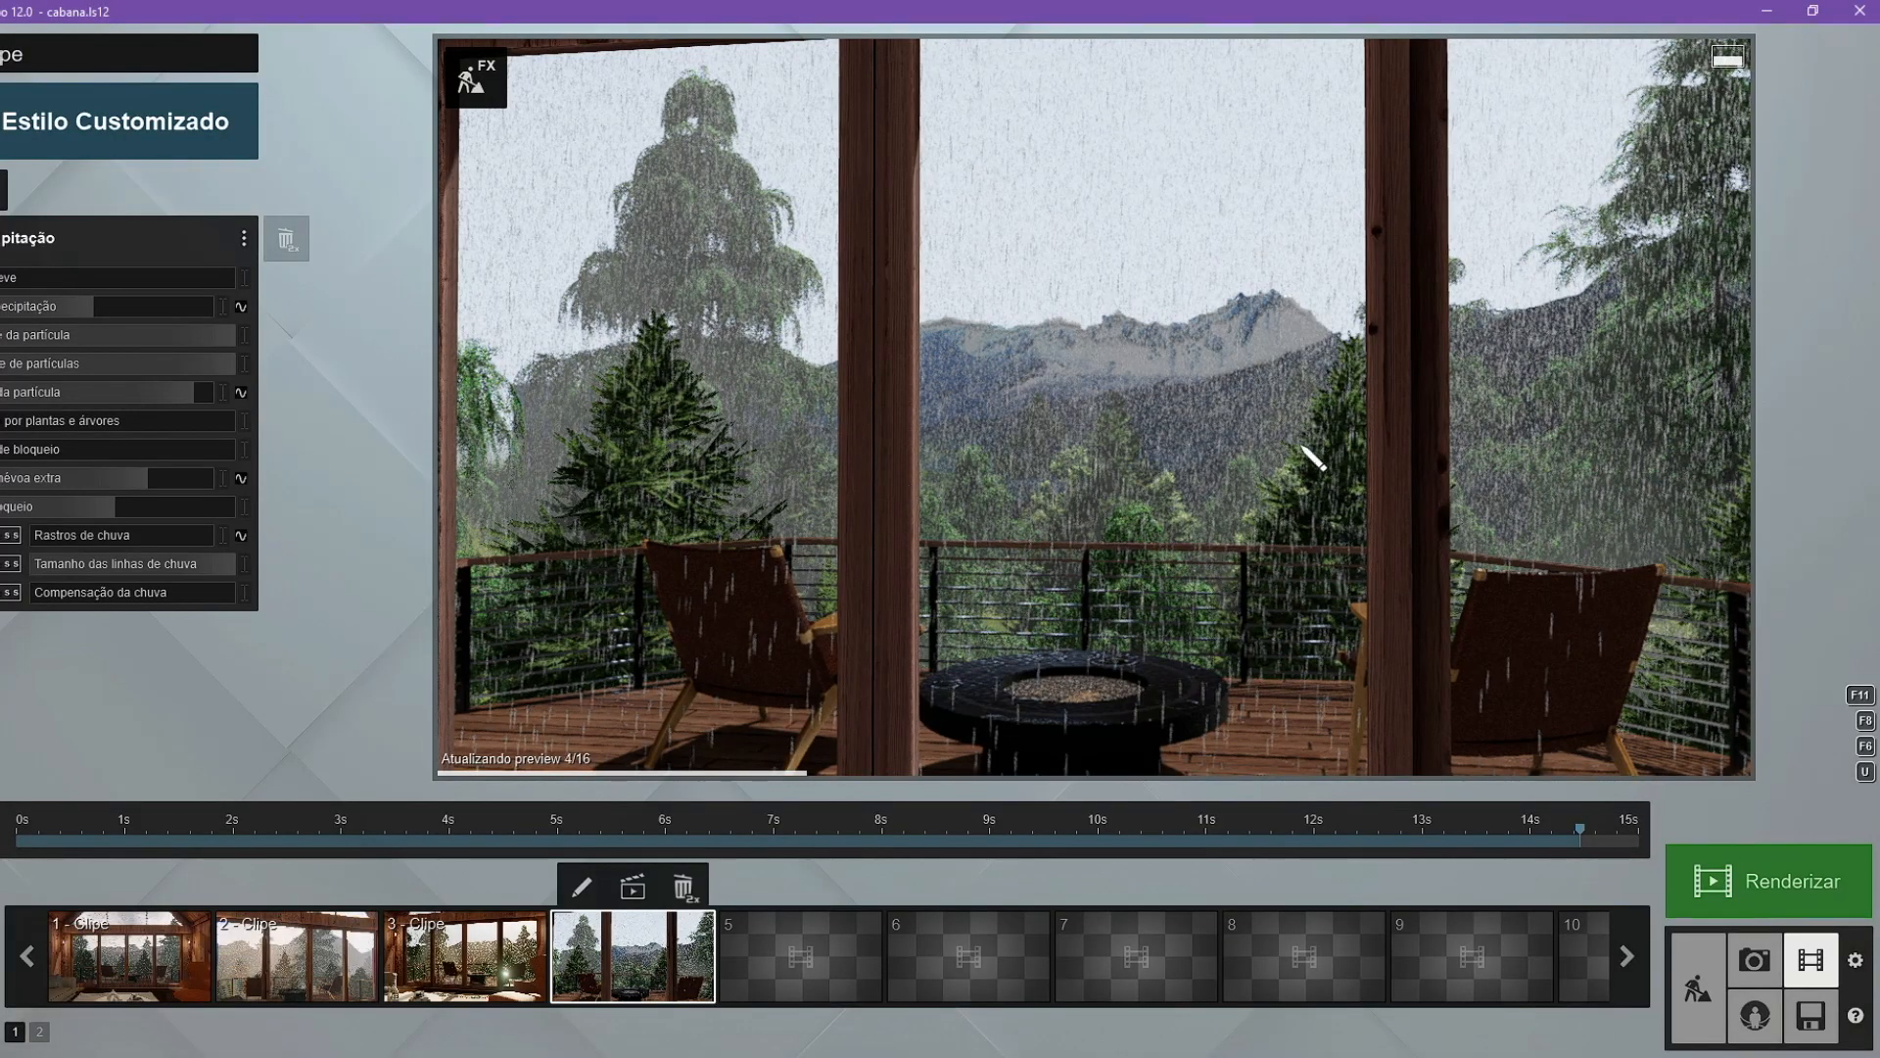
left_click_drag(715, 841, 336, 841)
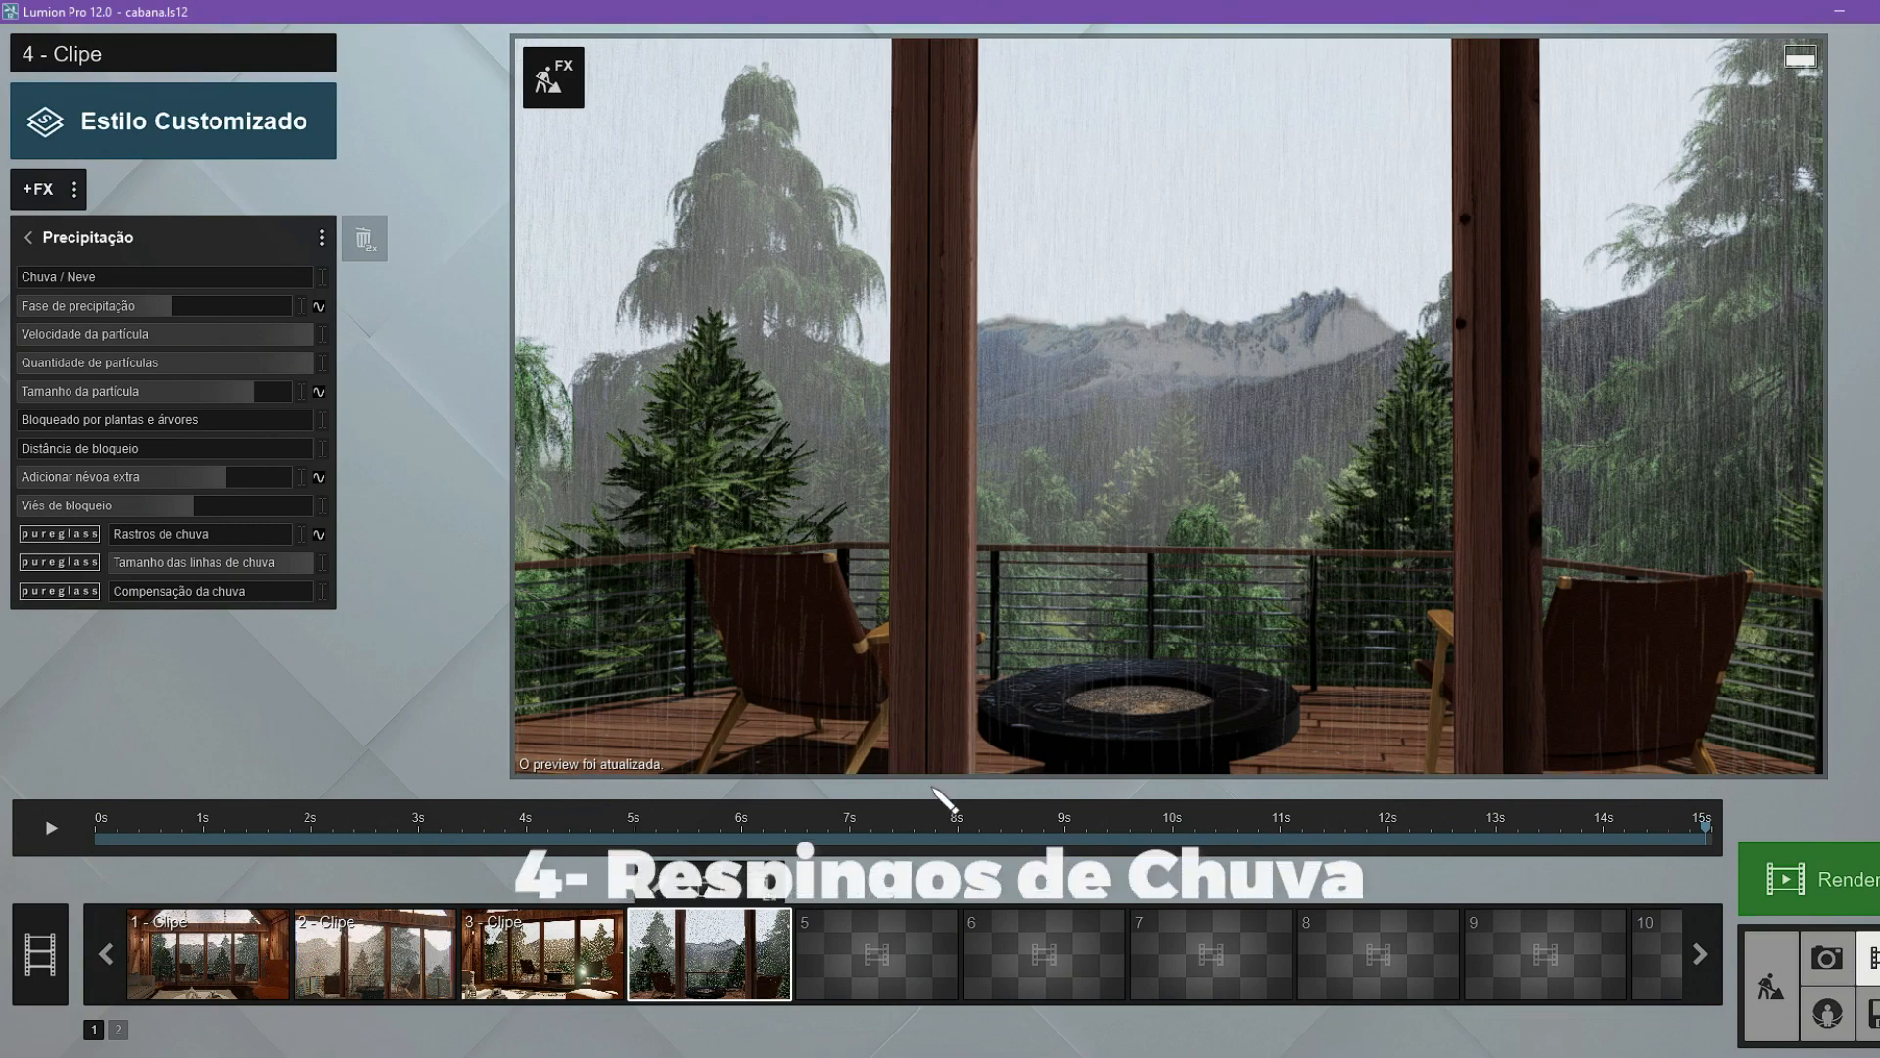
left_click_drag(1657, 840, 1528, 869)
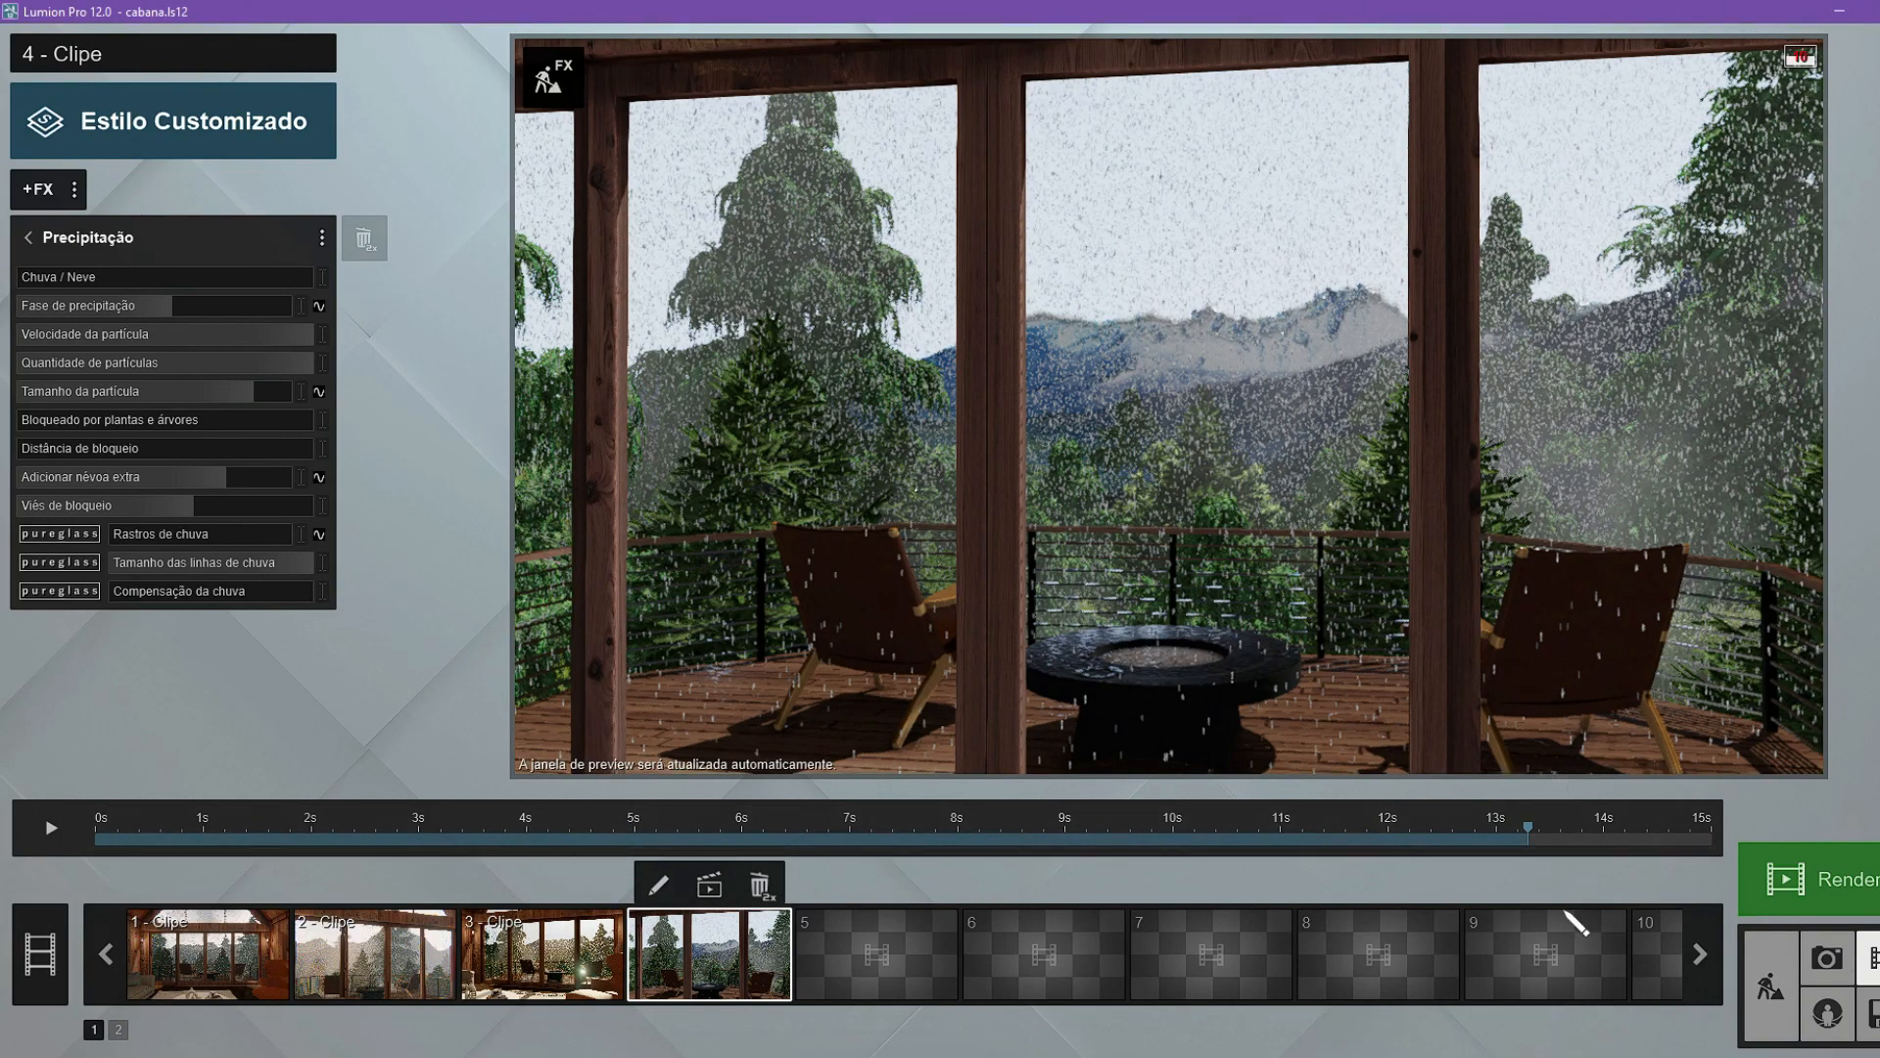
Place a smoke 01 effect from the Fumaça category on the deck floor near the railing.
left_click(1769, 985)
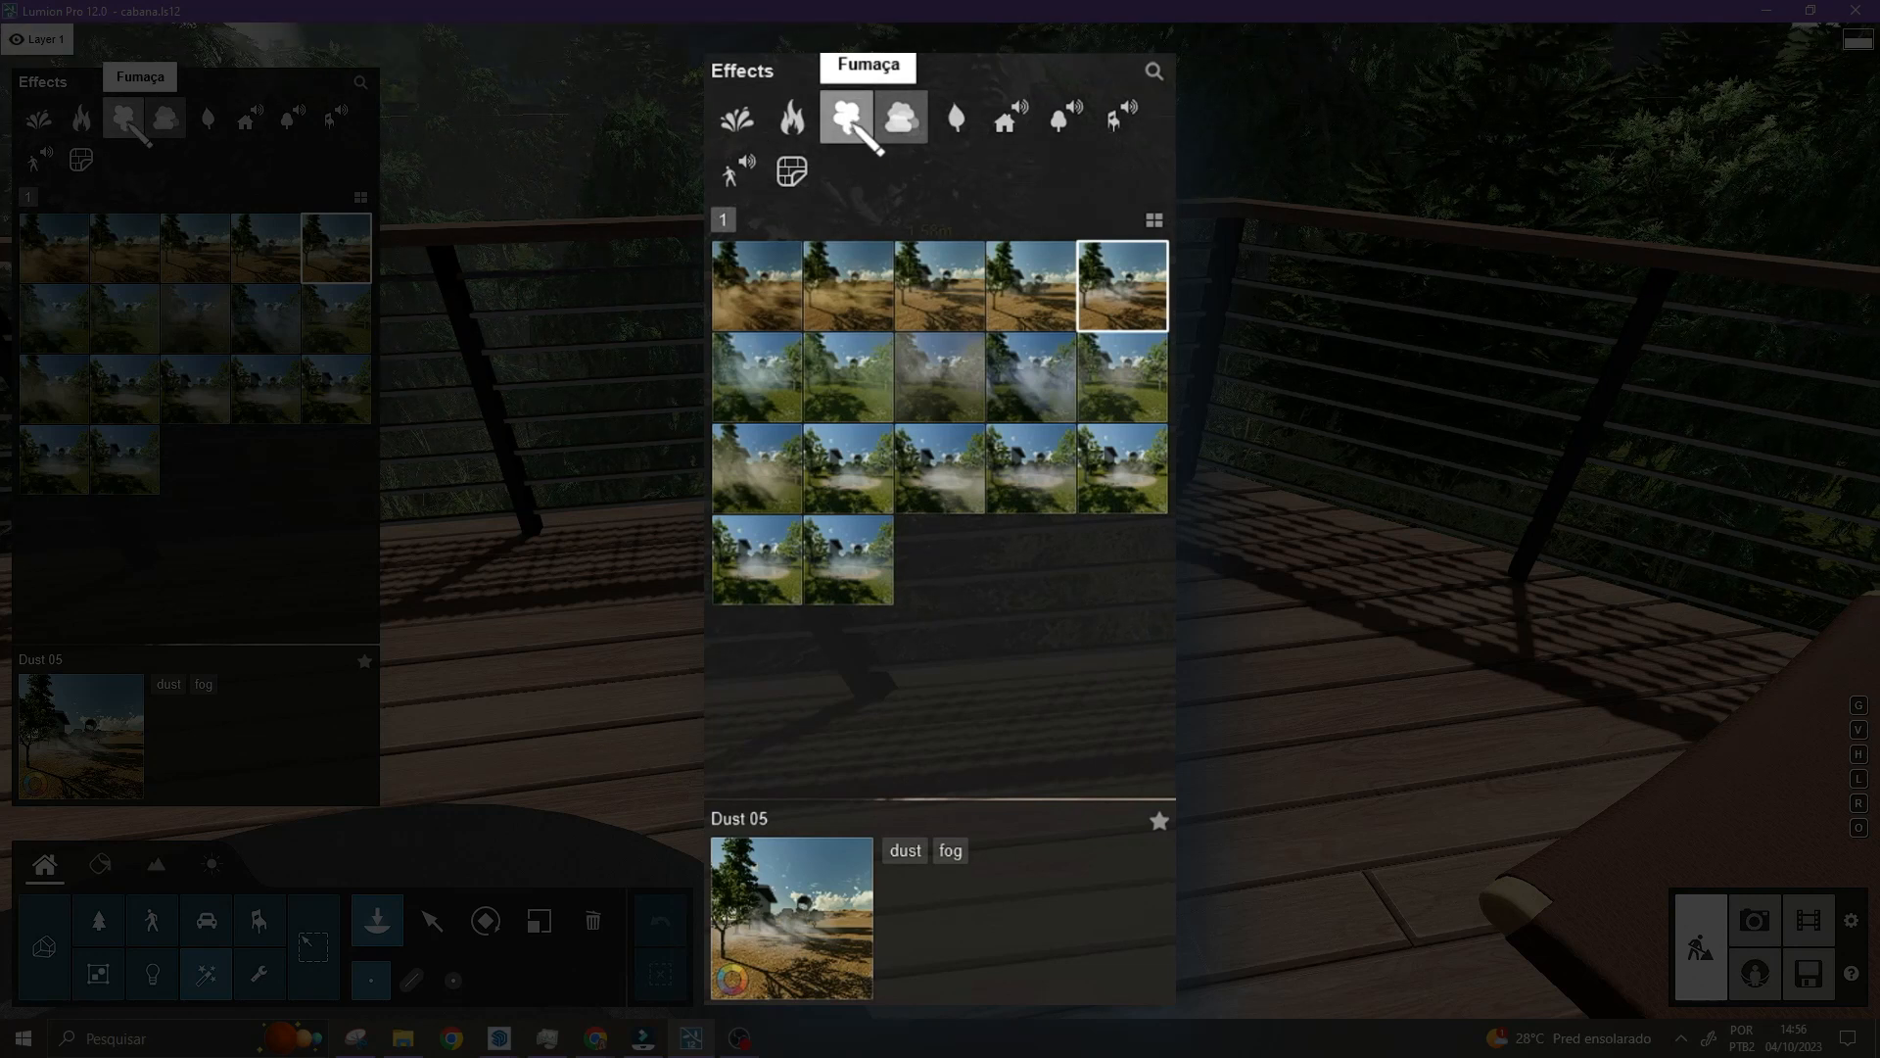
left_click(849, 120)
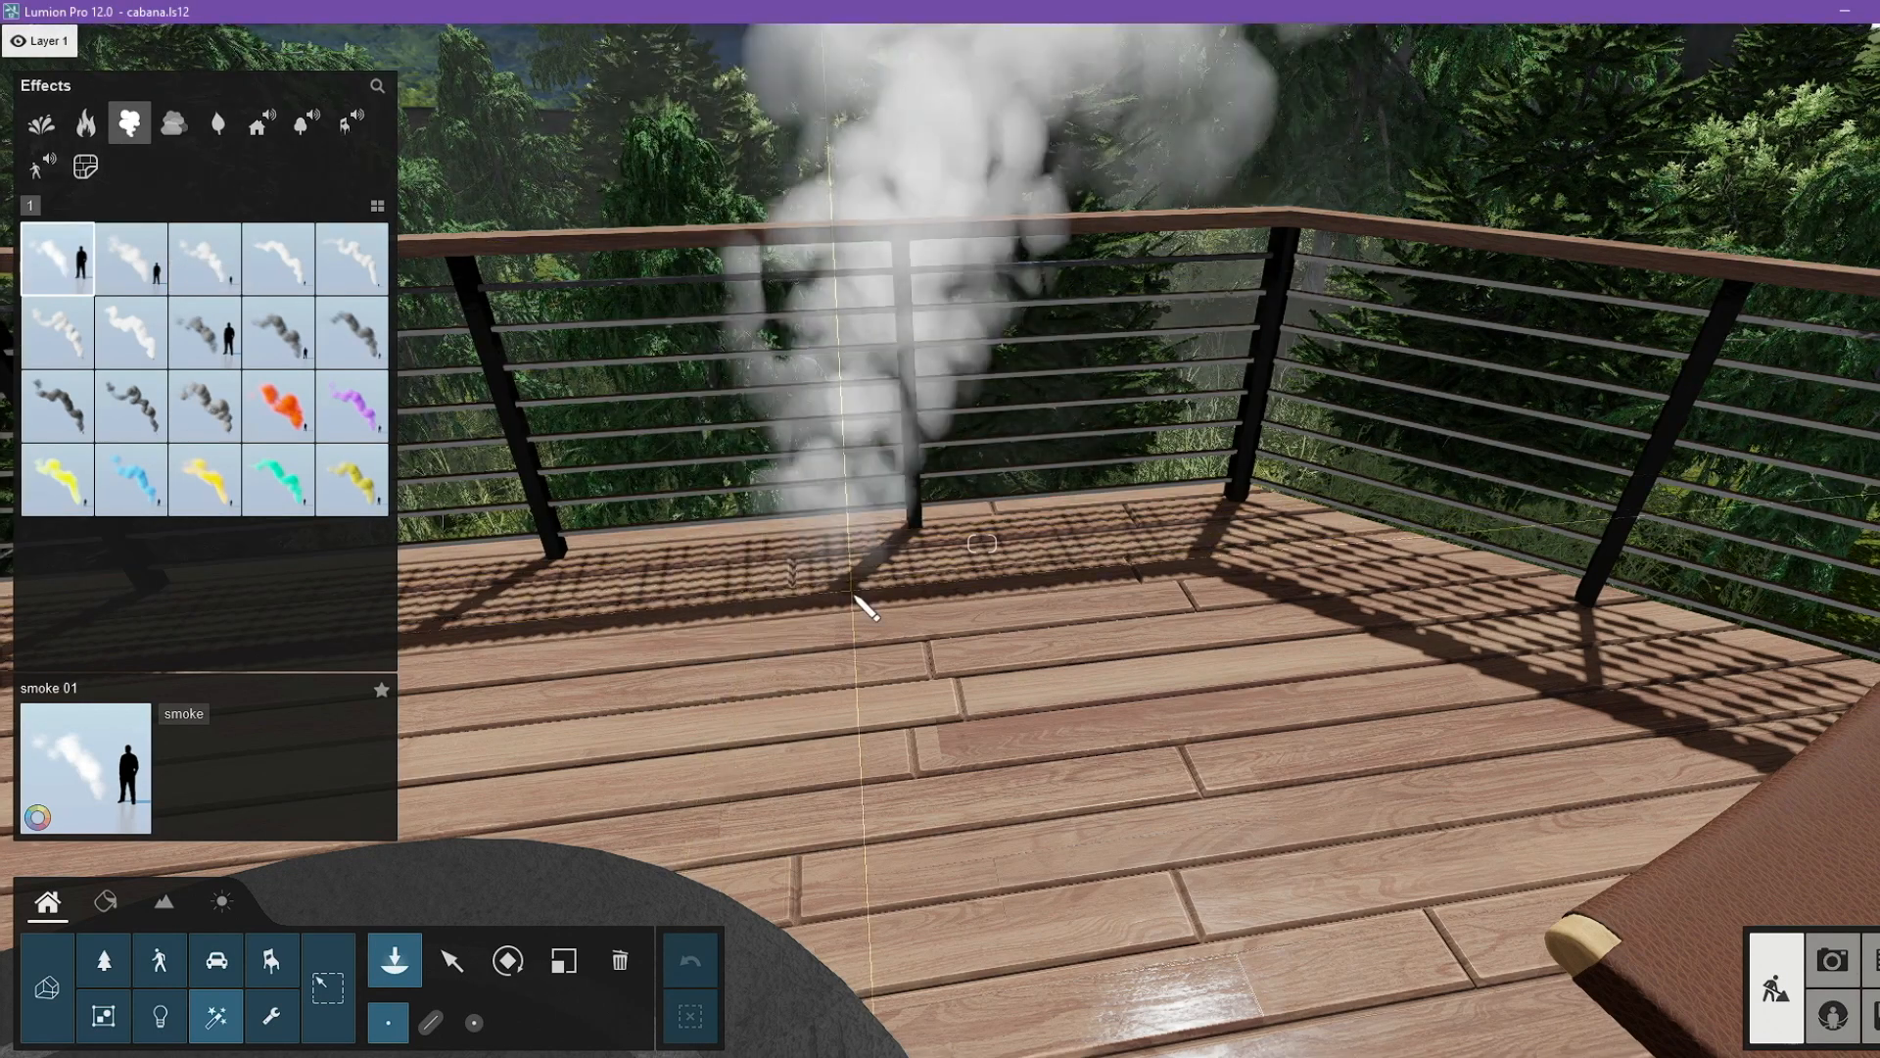
left_click(852, 592)
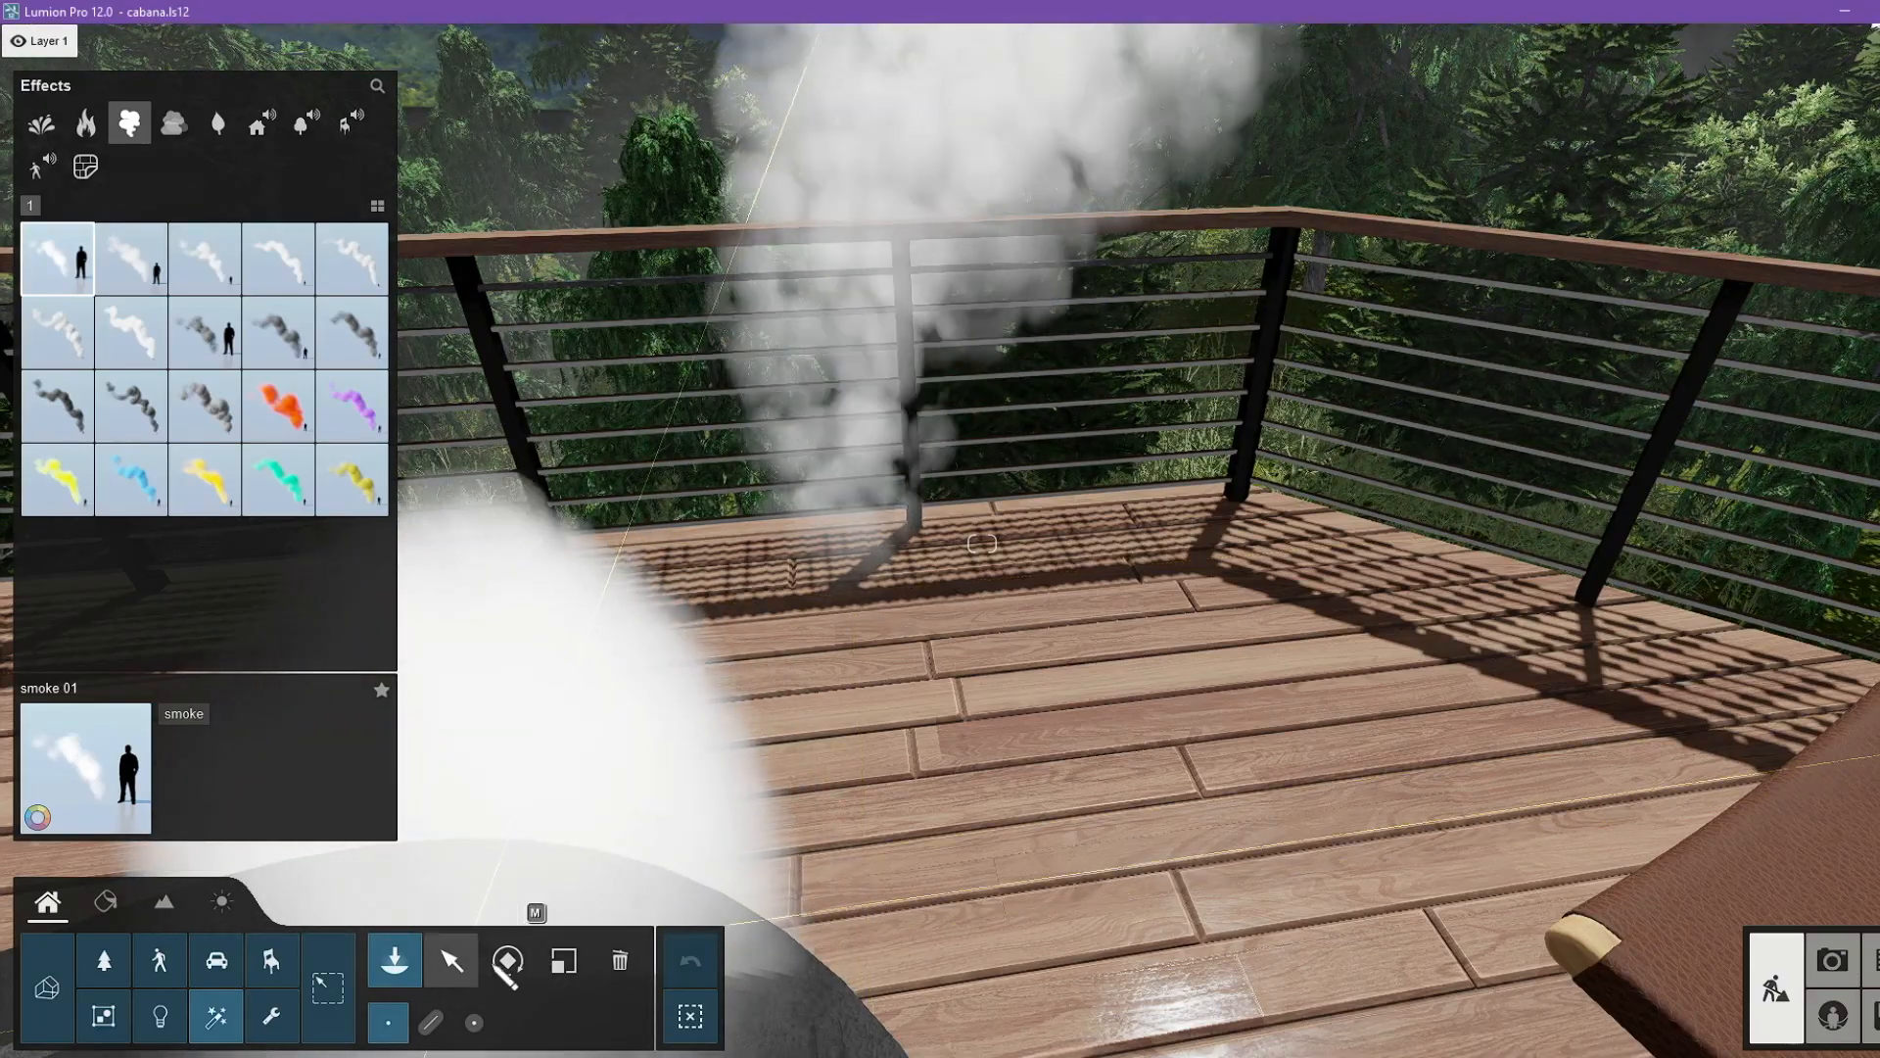
Rotate the smoke 01 effect so it spreads low across the deck floor.
left_click(507, 960)
left_click(889, 1000)
right_click_drag(1012, 697, 1302, 896)
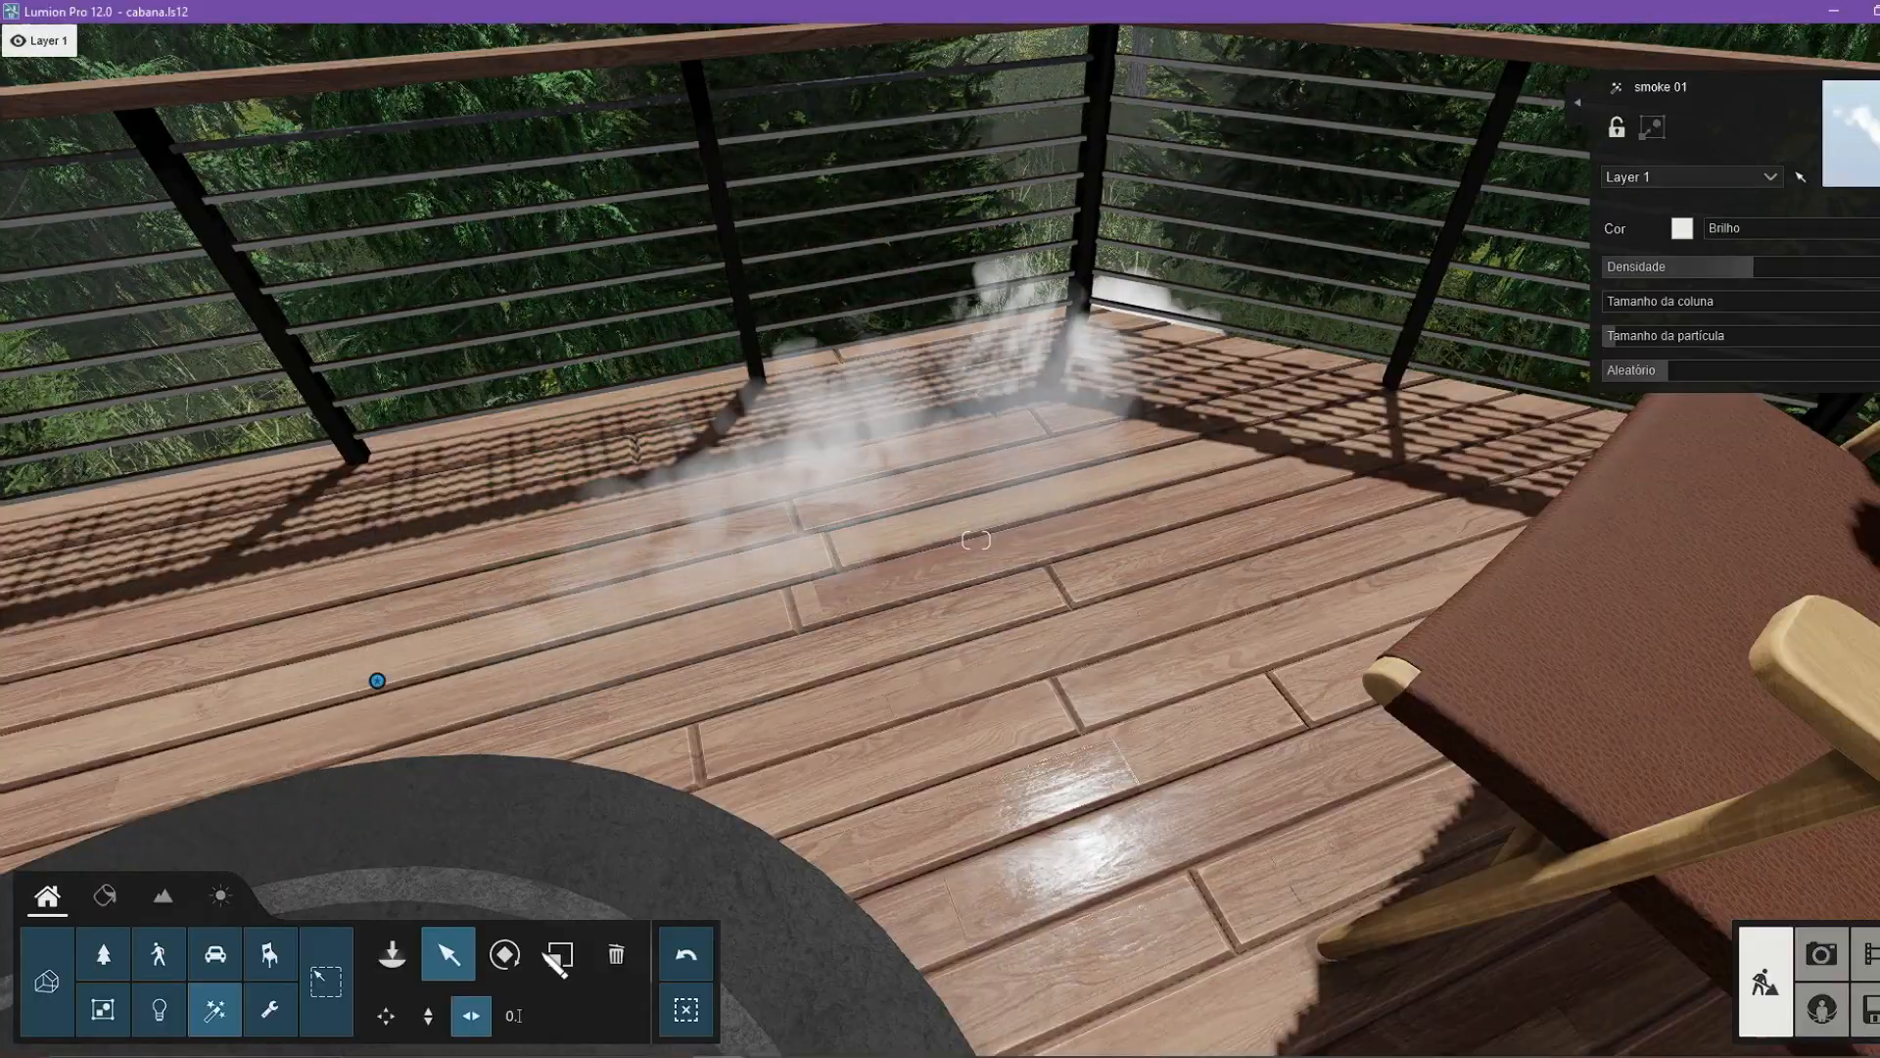
left_click(506, 955)
left_click_drag(880, 967, 868, 970)
Move the smoke horizontally across the deck floor towards the railing.
left_click(451, 955)
left_click_drag(377, 681, 157, 550)
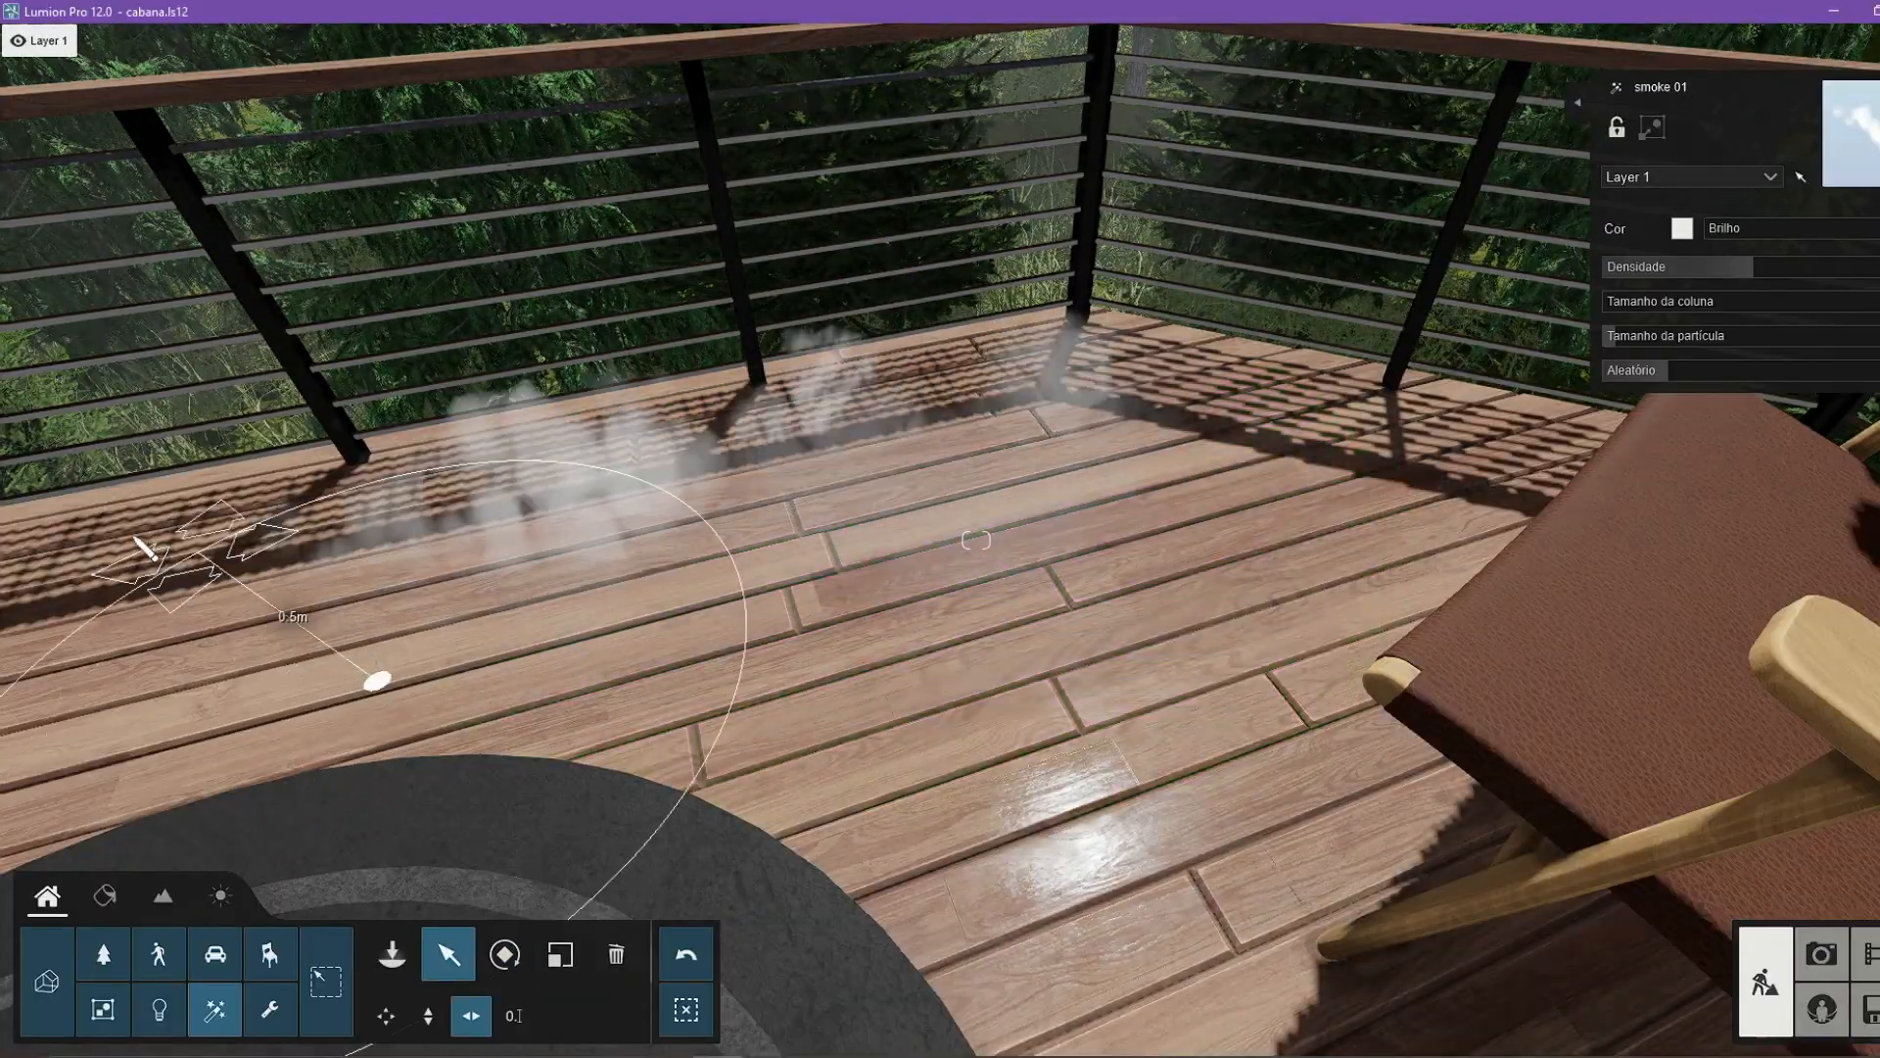
right_click_drag(881, 470, 861, 431)
key("s")
Lower the smoke's Densidade and Aleatório, and adjust its Tamanho da partícula for a thin mist along the floor.
left_click_drag(1752, 269, 1646, 273)
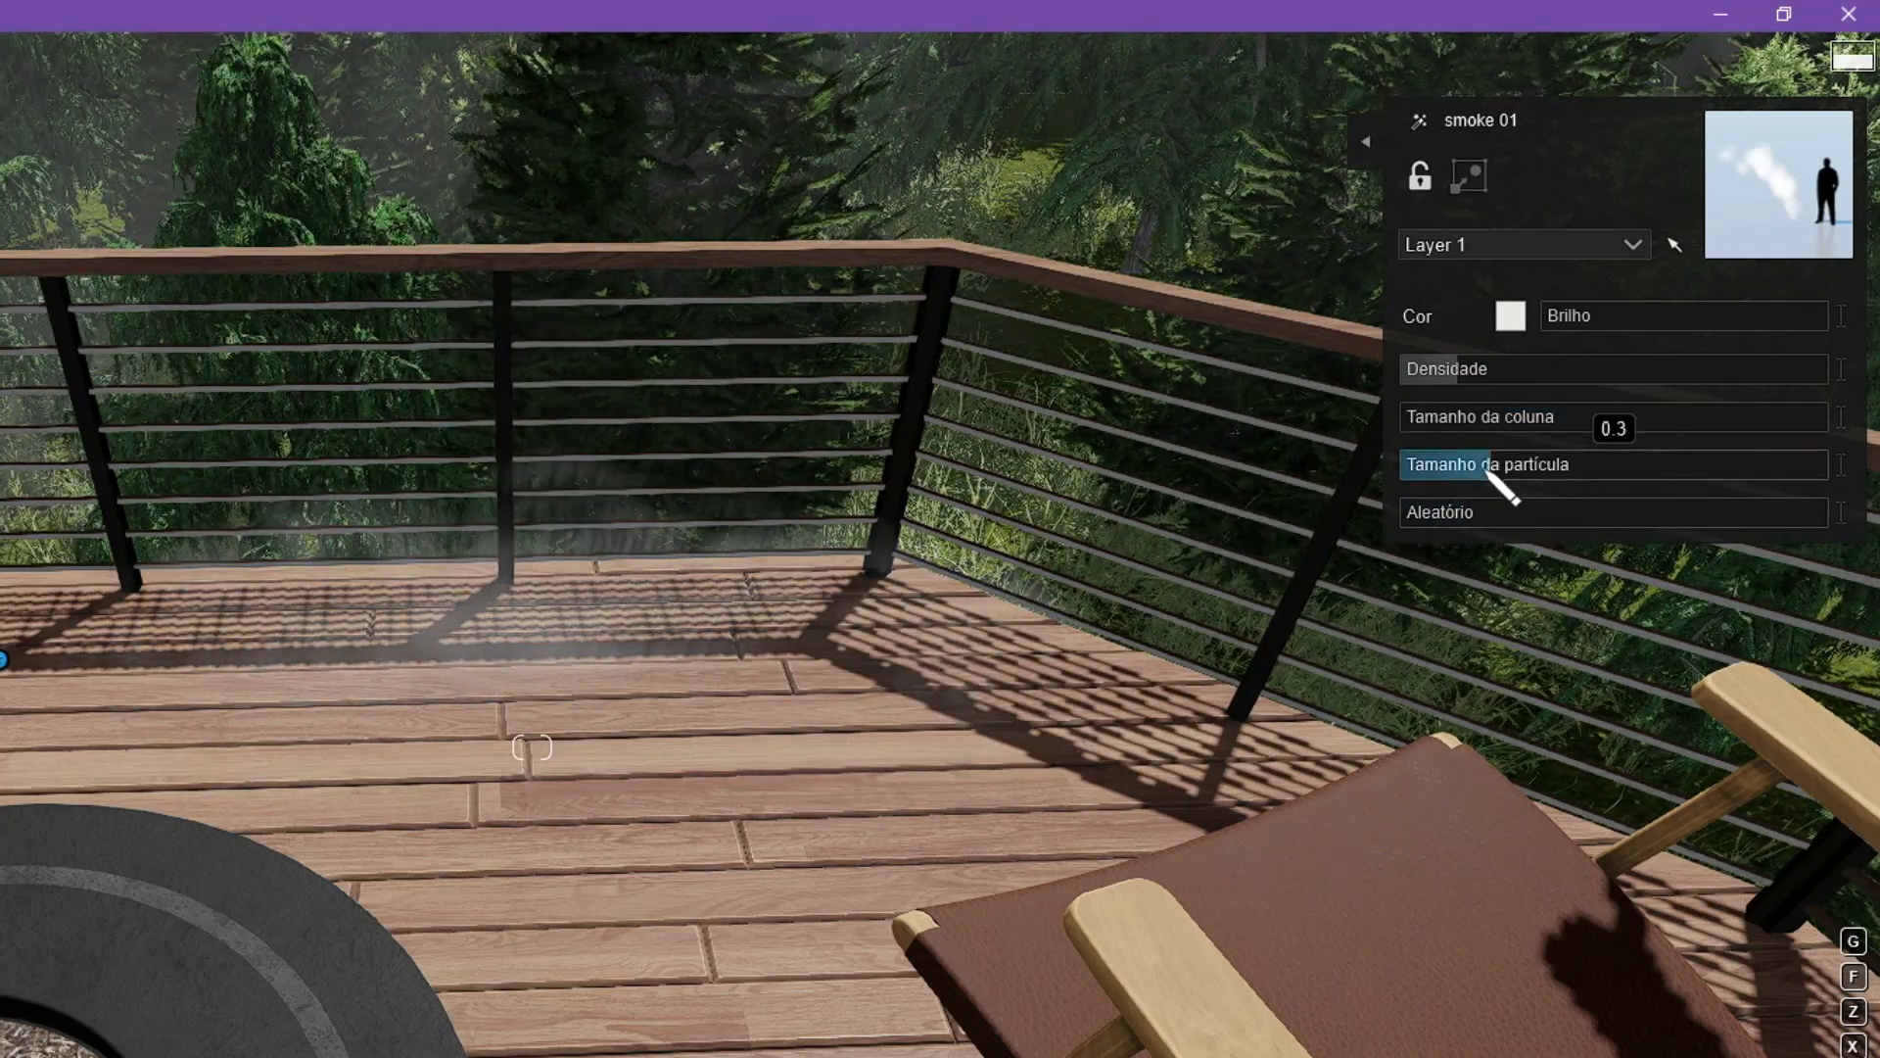
key("s")
key("e")
right_click_drag(1166, 661, 605, 762)
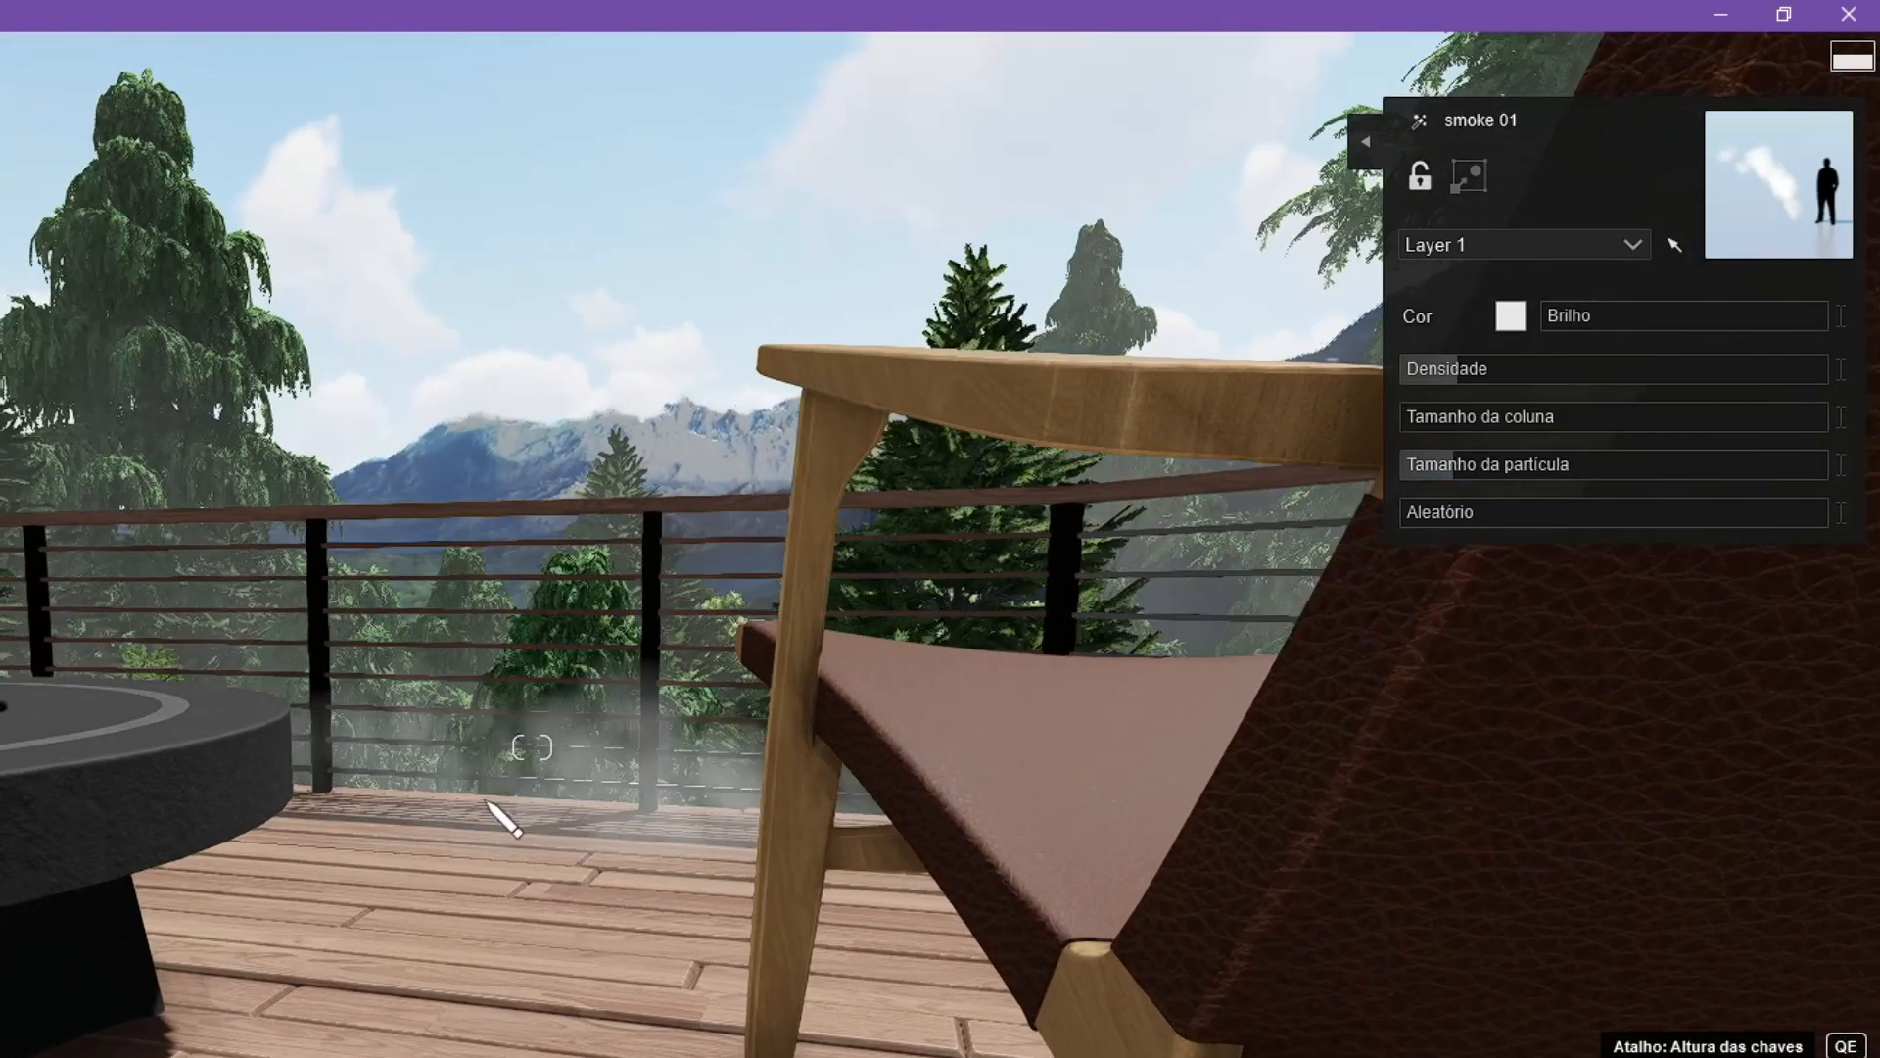
left_click_drag(1431, 378, 1443, 381)
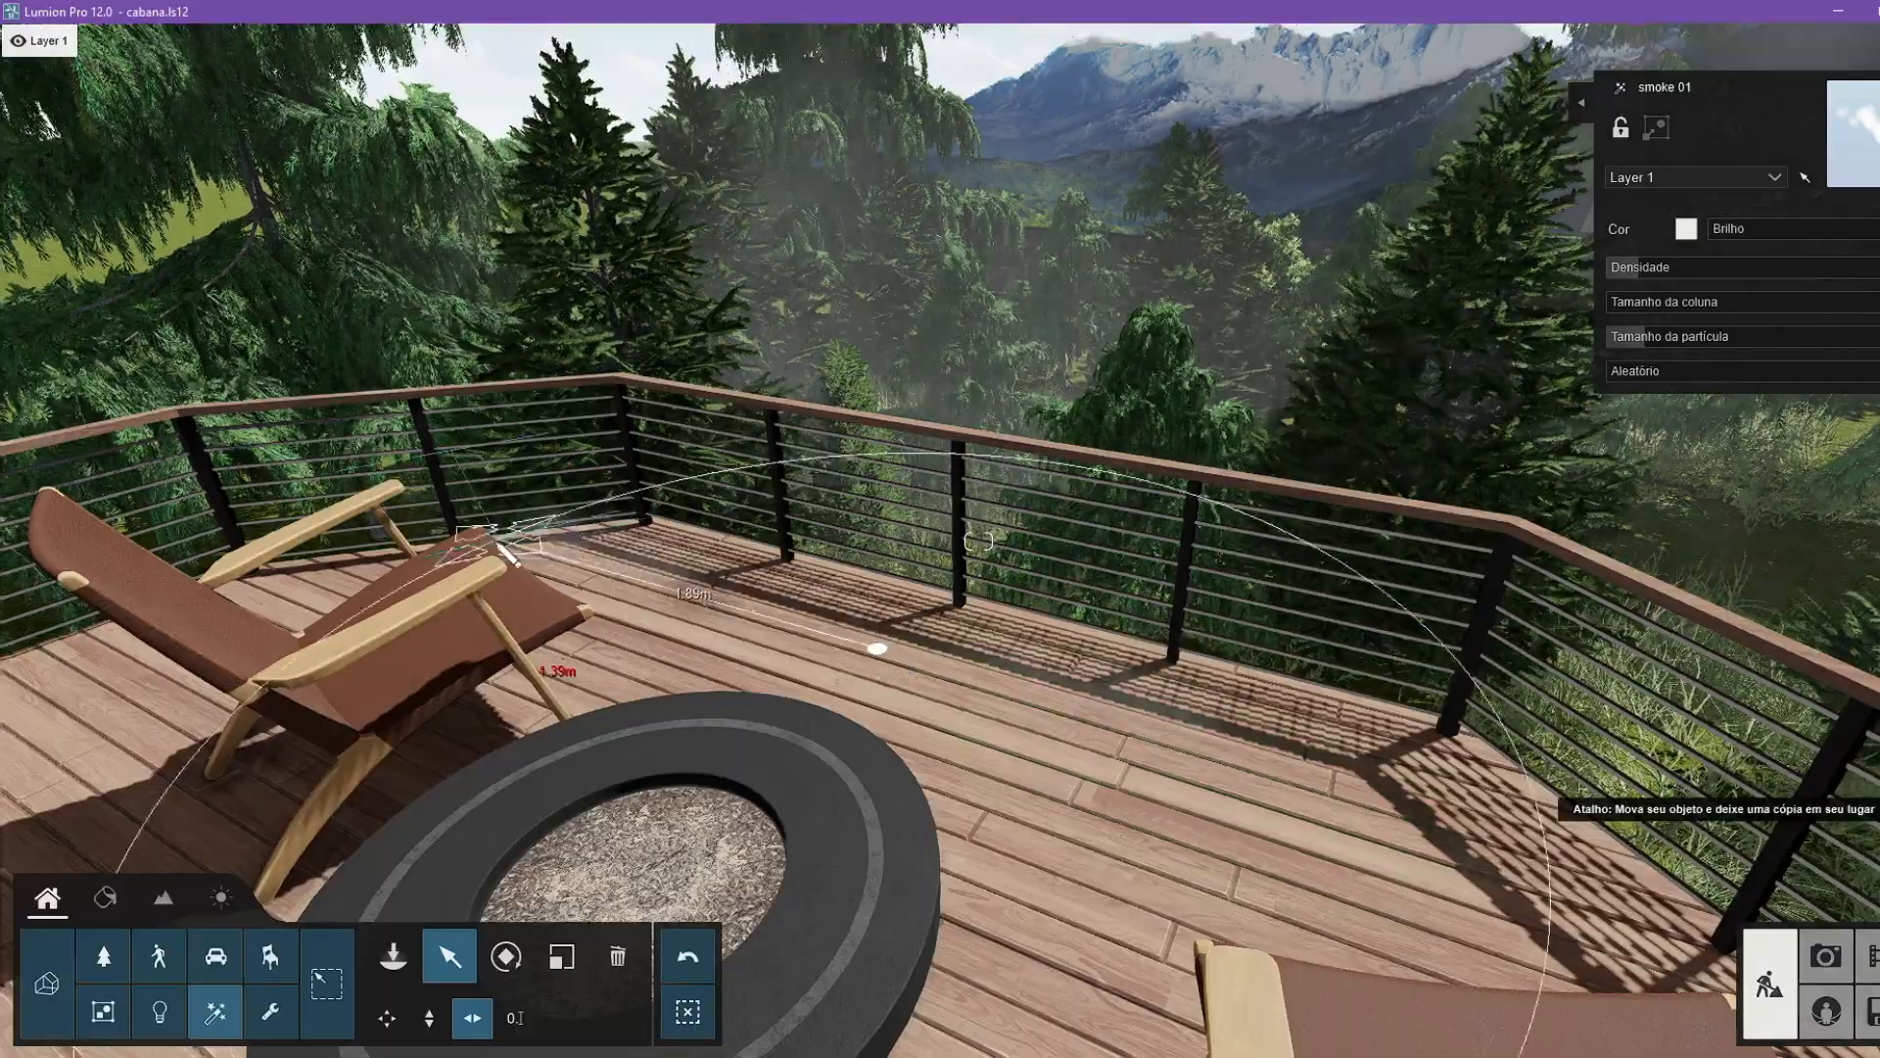
Rotate and position further smoke 01 effects along the side of the deck behind the chair.
right_click_drag(873, 646, 1196, 659)
key("r")
left_click_drag(588, 568, 817, 670)
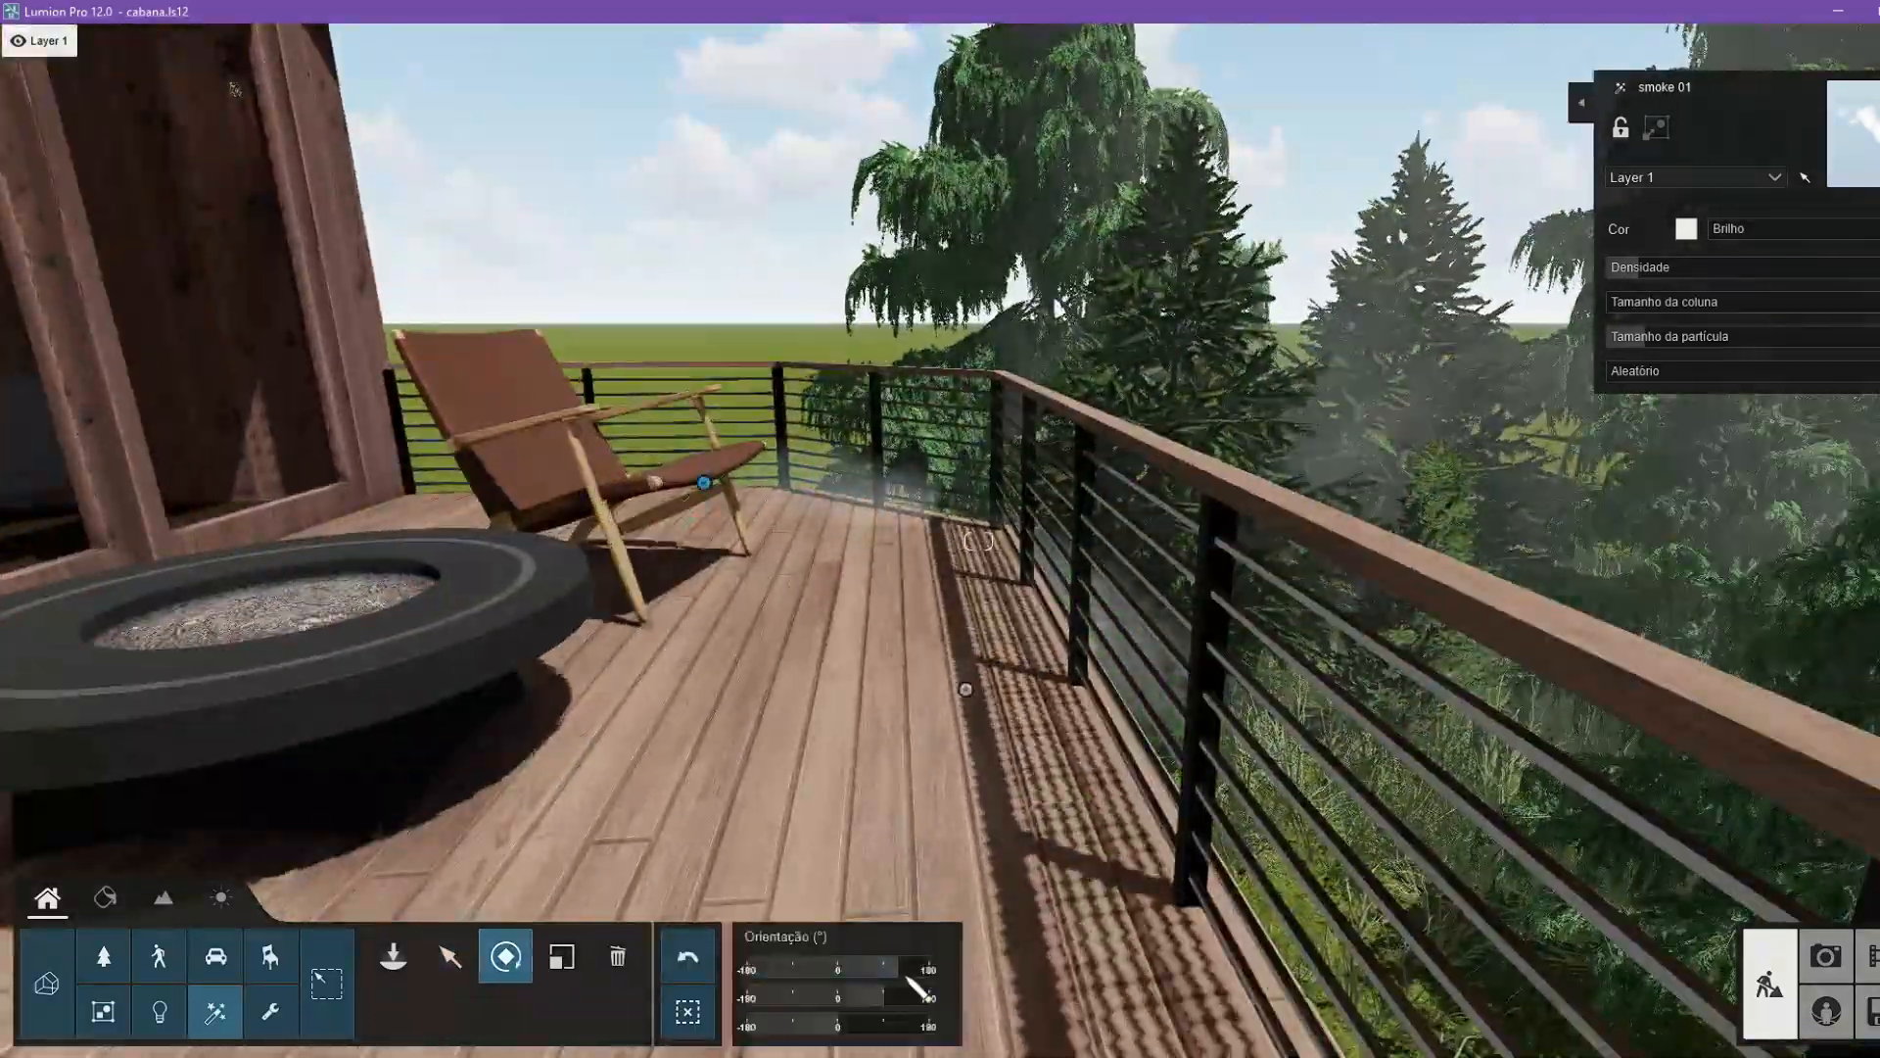
left_click(450, 956)
left_click(476, 1014)
left_click_drag(704, 482, 189, 830, "alt")
left_click(506, 956)
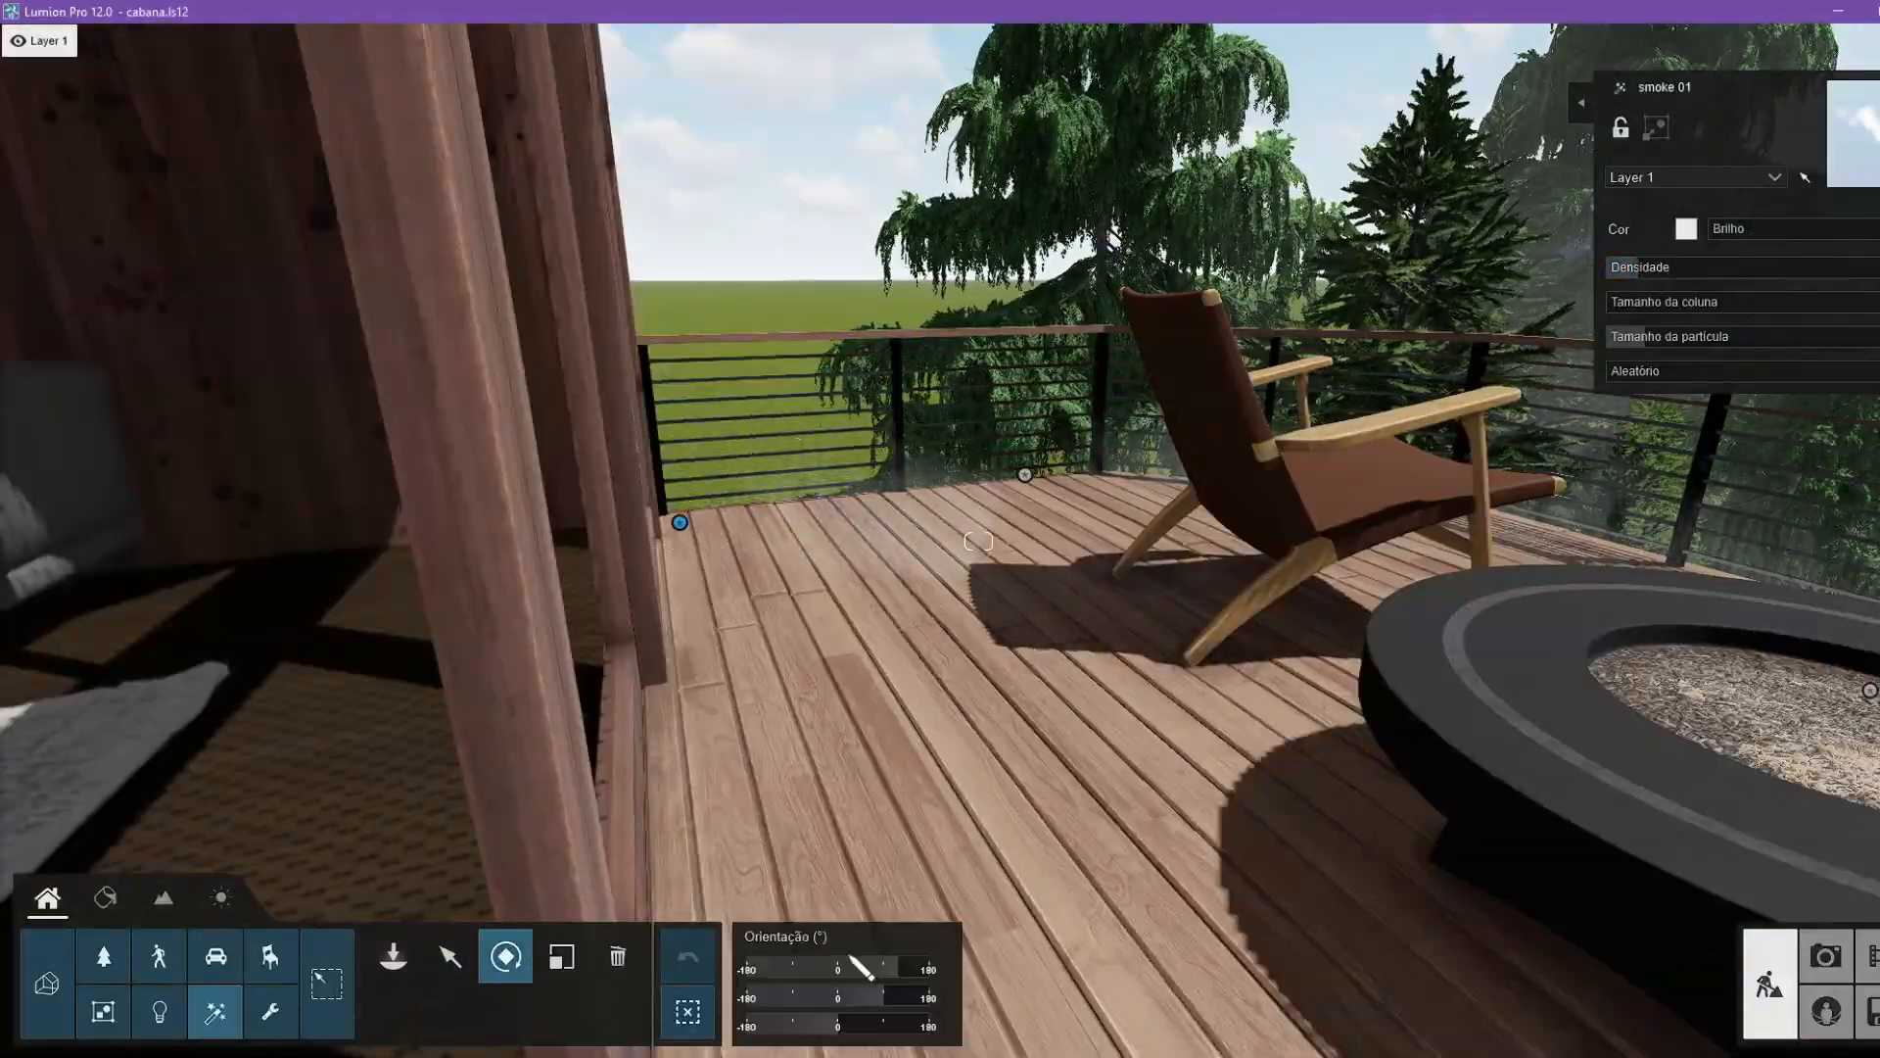
Raise the Densidade of a smoke 01 effect, position it at the fire pit, and preview clip 4 at 11 s.
left_click(450, 956)
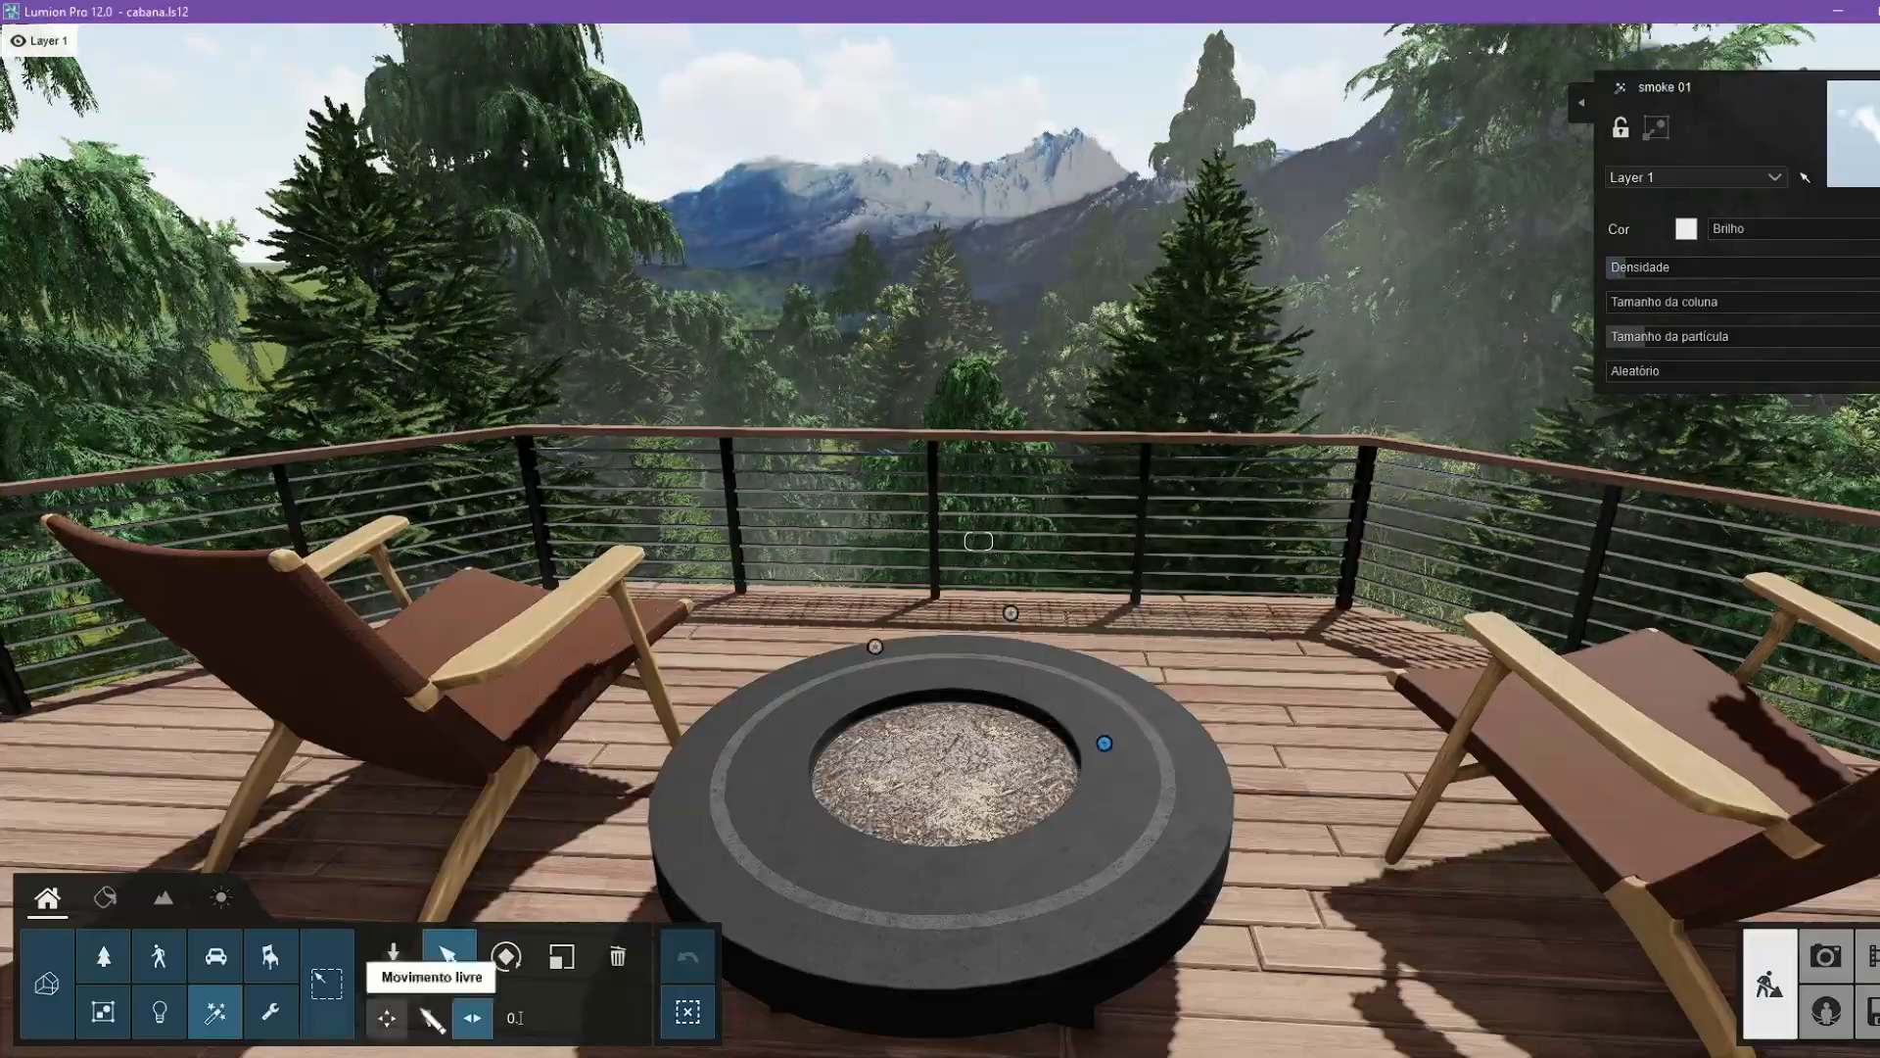
left_click(387, 1018)
left_click_drag(1724, 270, 1741, 268)
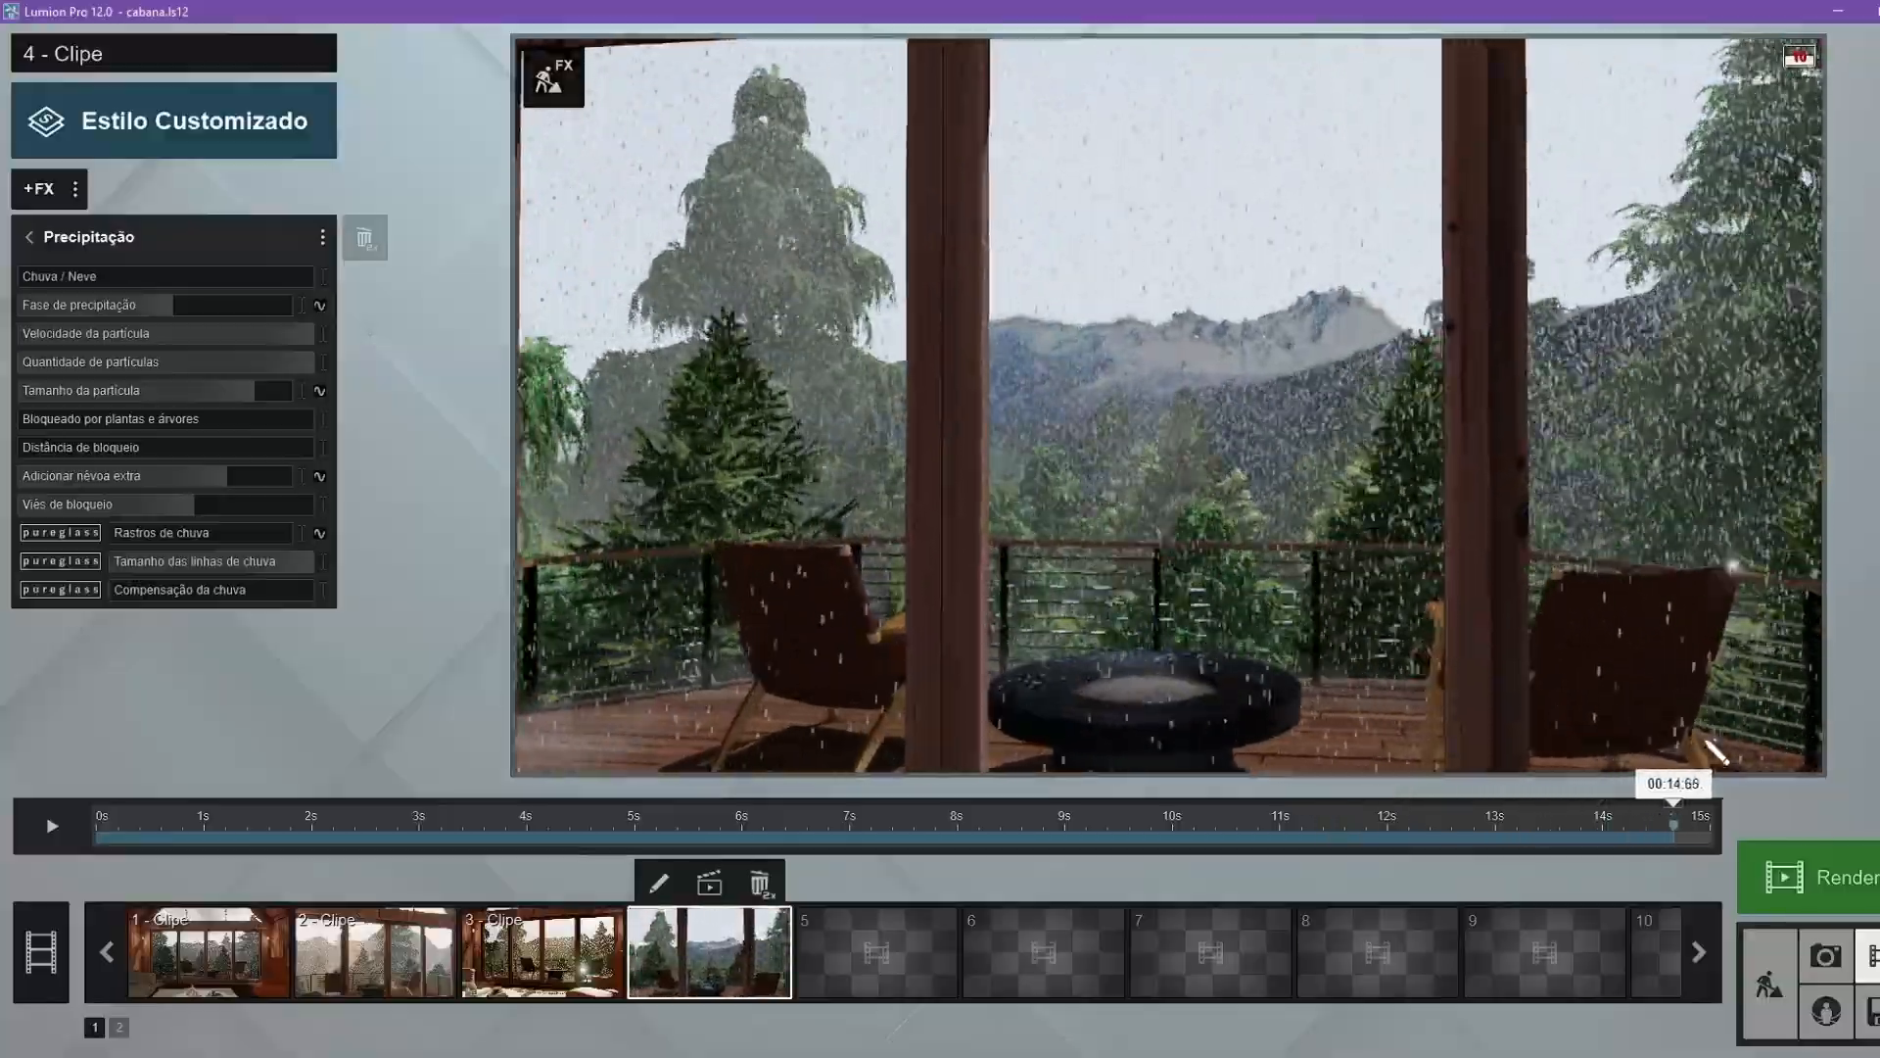
left_click_drag(1707, 742, 1280, 843)
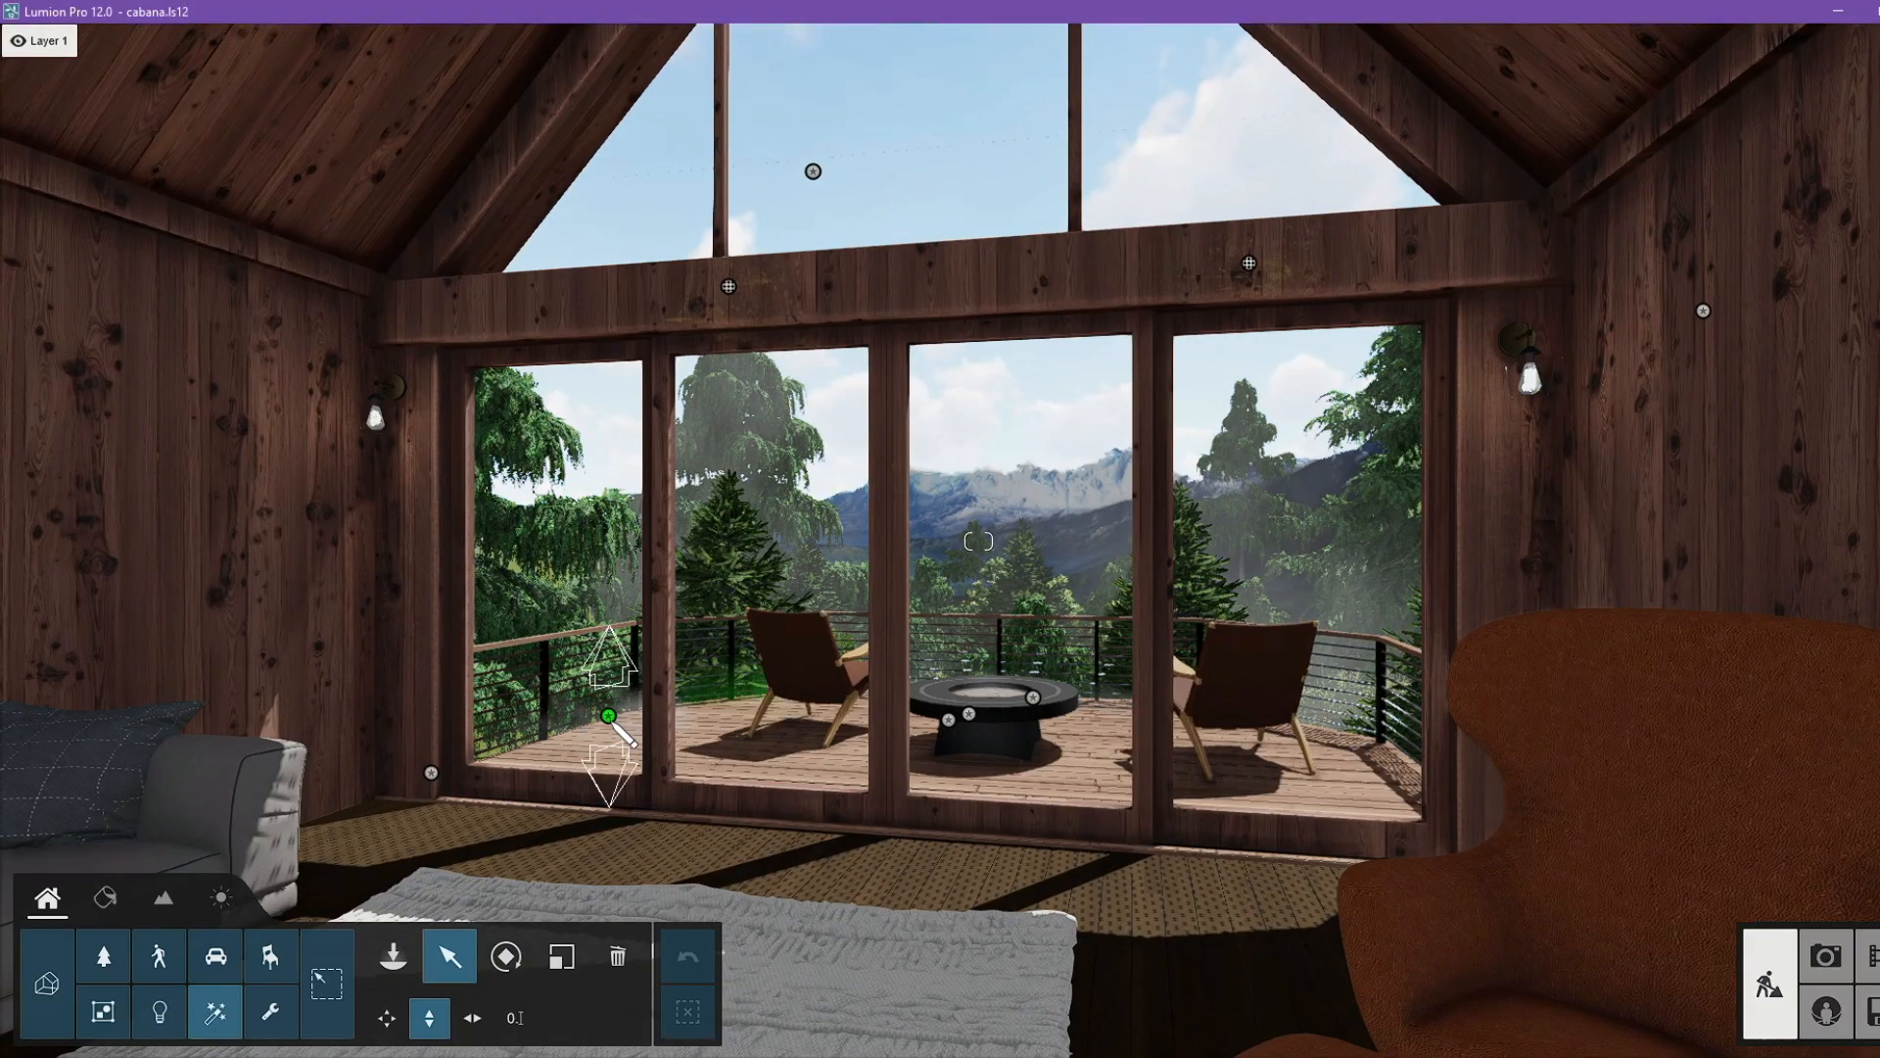
Rotate the smoke at the deck corner by the cabin wall to about 152°, lower its position and reduce its Densidade.
left_click(609, 717)
mouse_move(609, 717)
right_mouse_down()
mouse_move(489, 720)
mouse_move(421, 759)
mouse_move(431, 788)
mouse_move(407, 817)
mouse_move(328, 852)
right_mouse_up()
key("w")
key("w")
key("s")
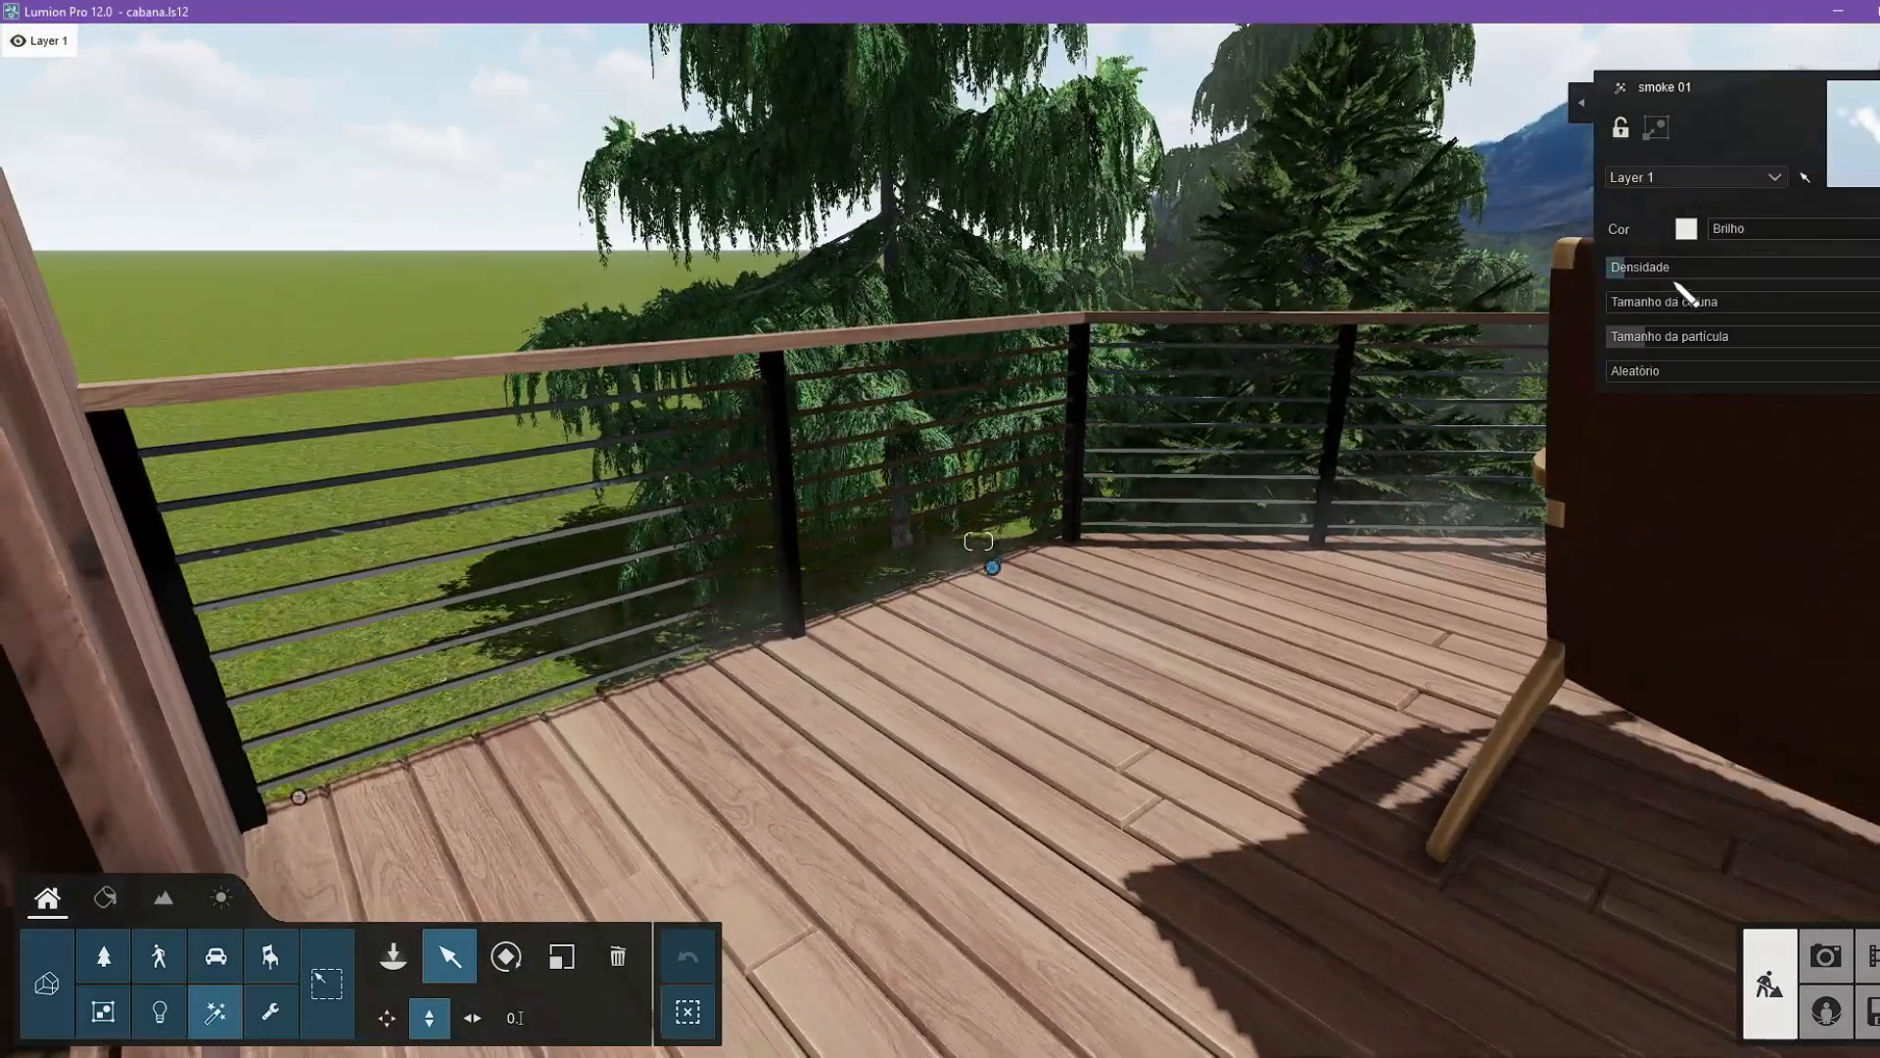
left_click(1762, 269)
left_click(506, 956)
left_click_drag(840, 969, 914, 971)
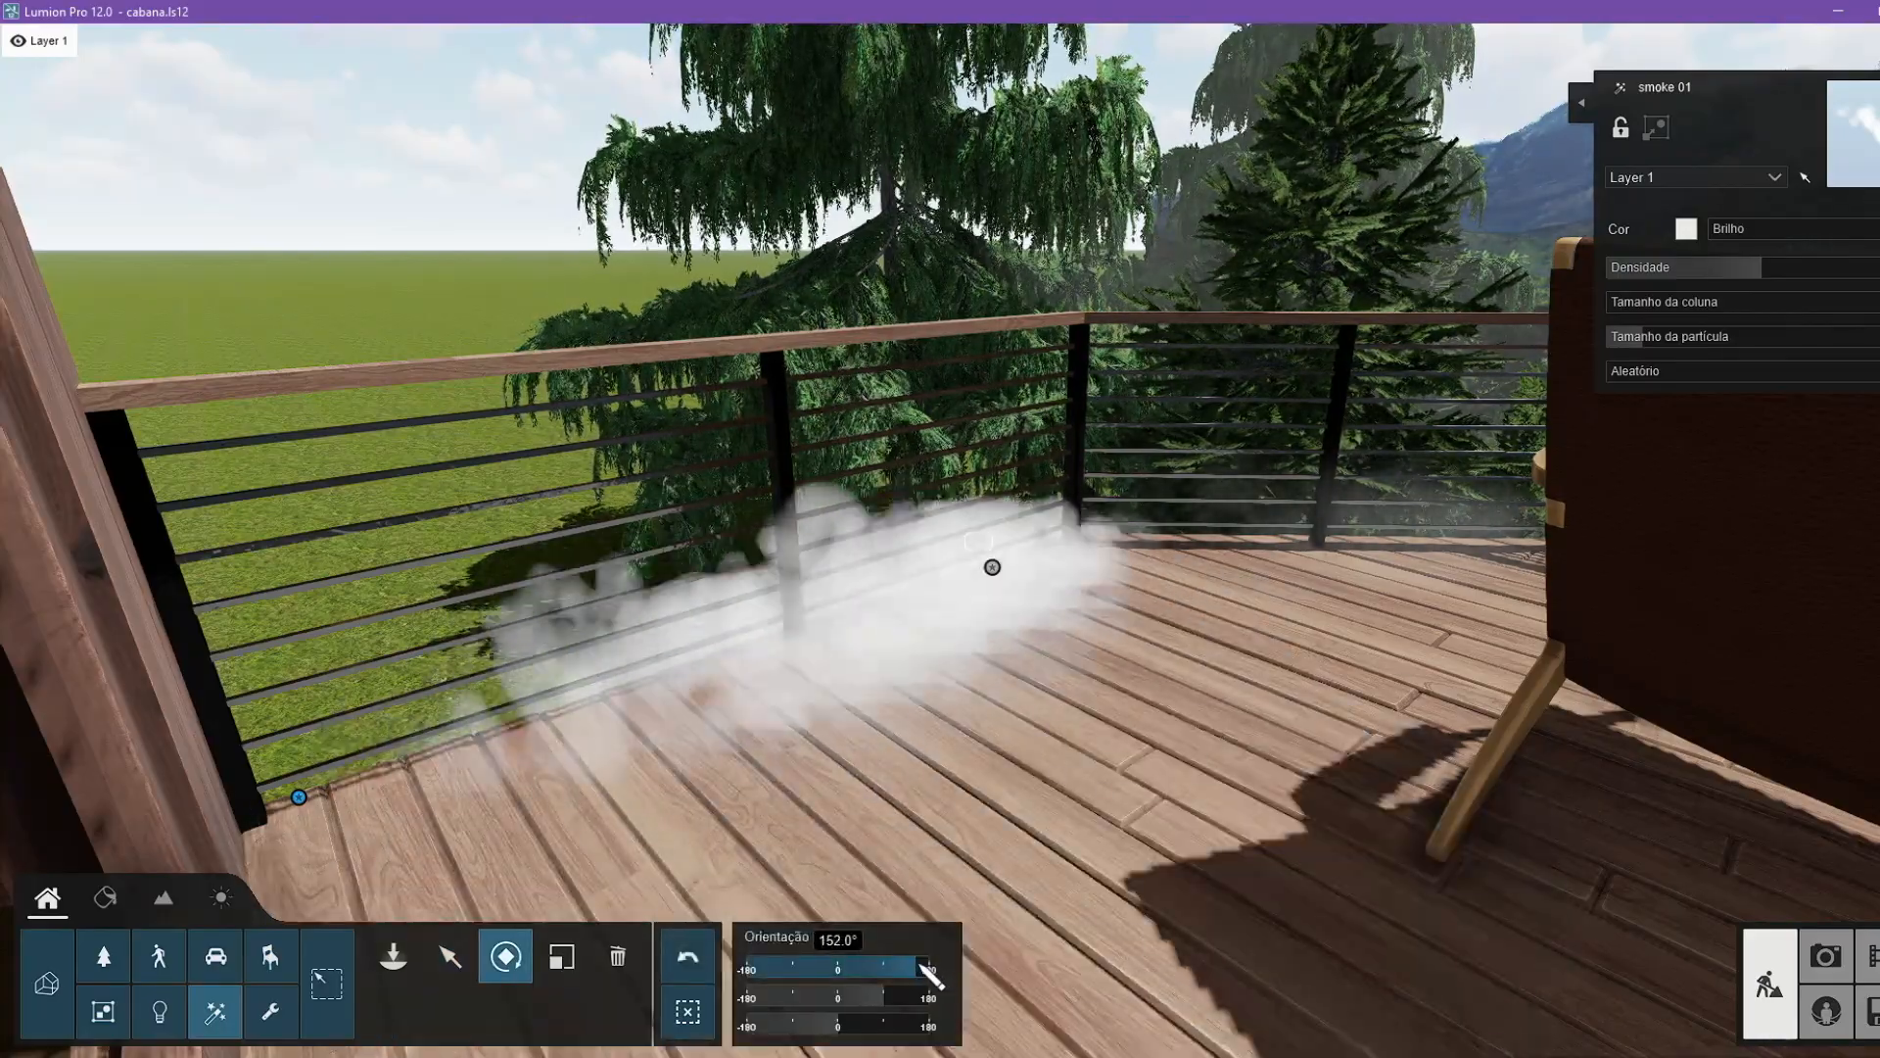
left_click(449, 956)
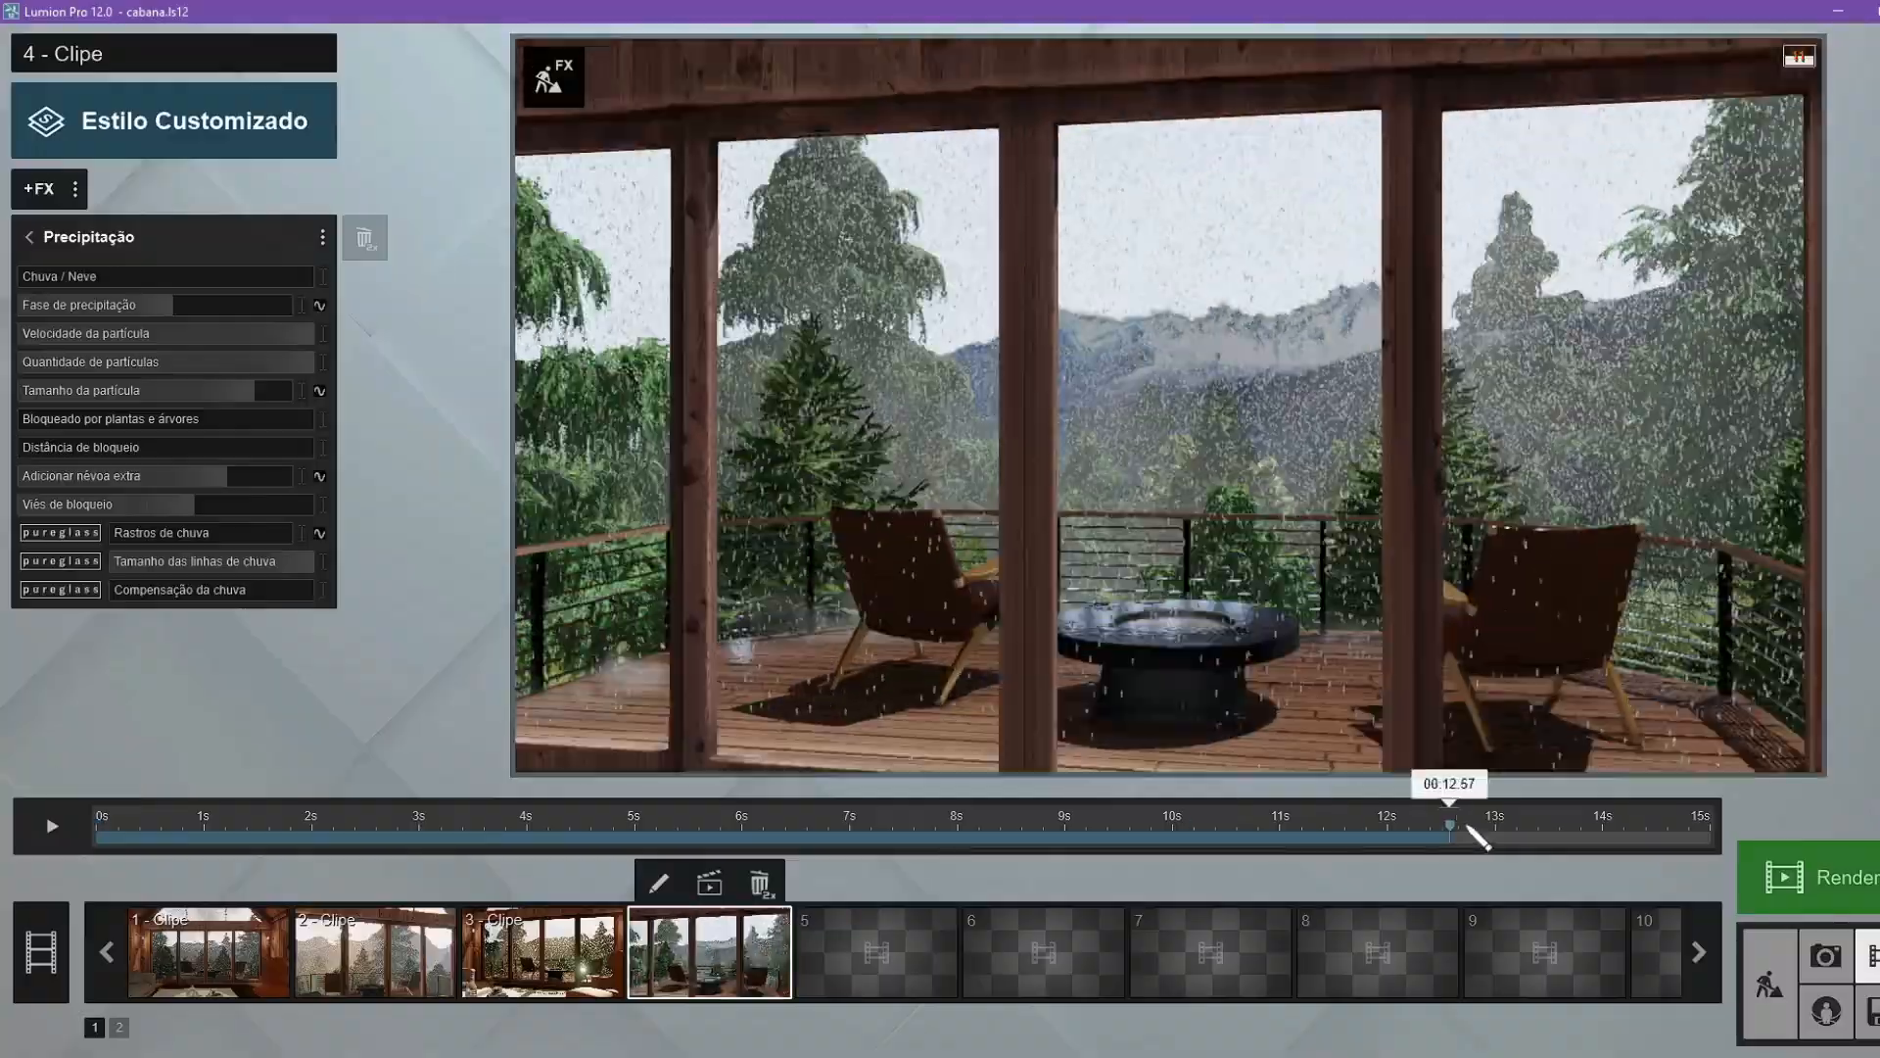
Play clip 4 and refine the deck smoke in the scene with the clip's effects shown.
left_click_drag(1473, 827, 412, 830)
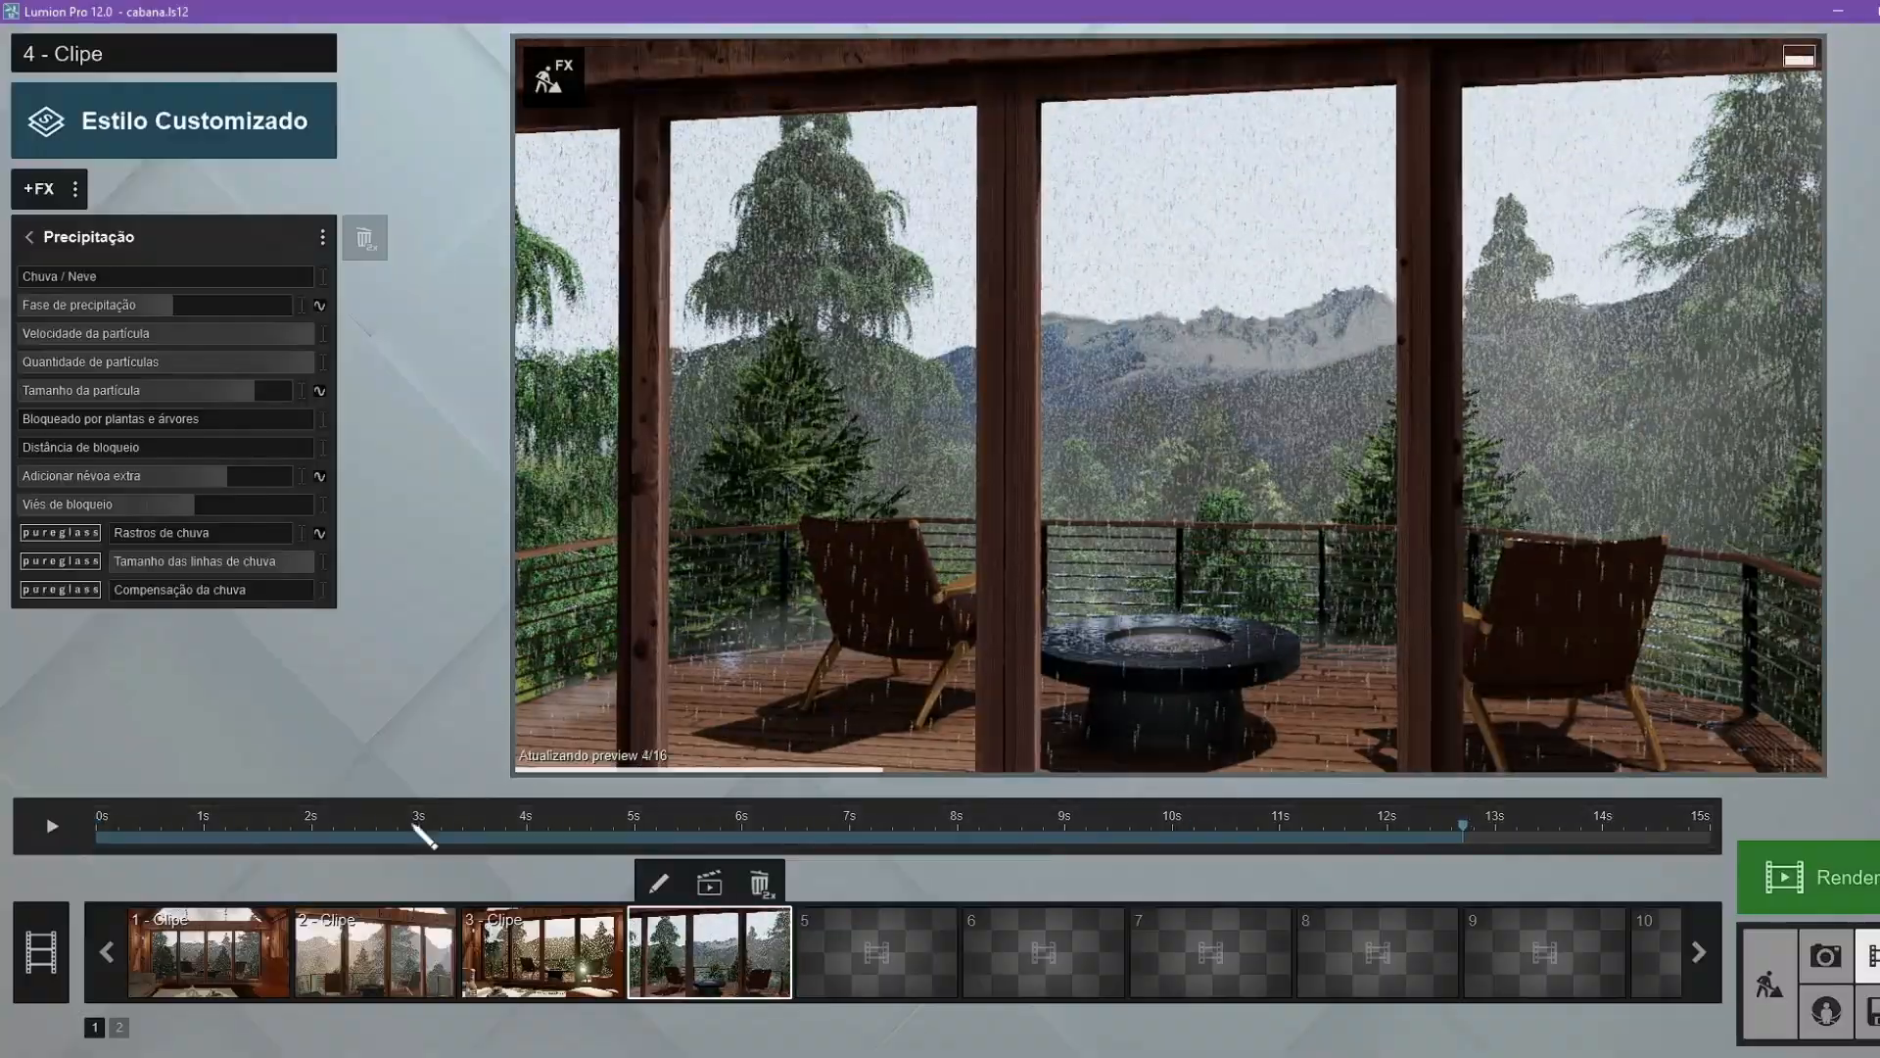
left_click(59, 832)
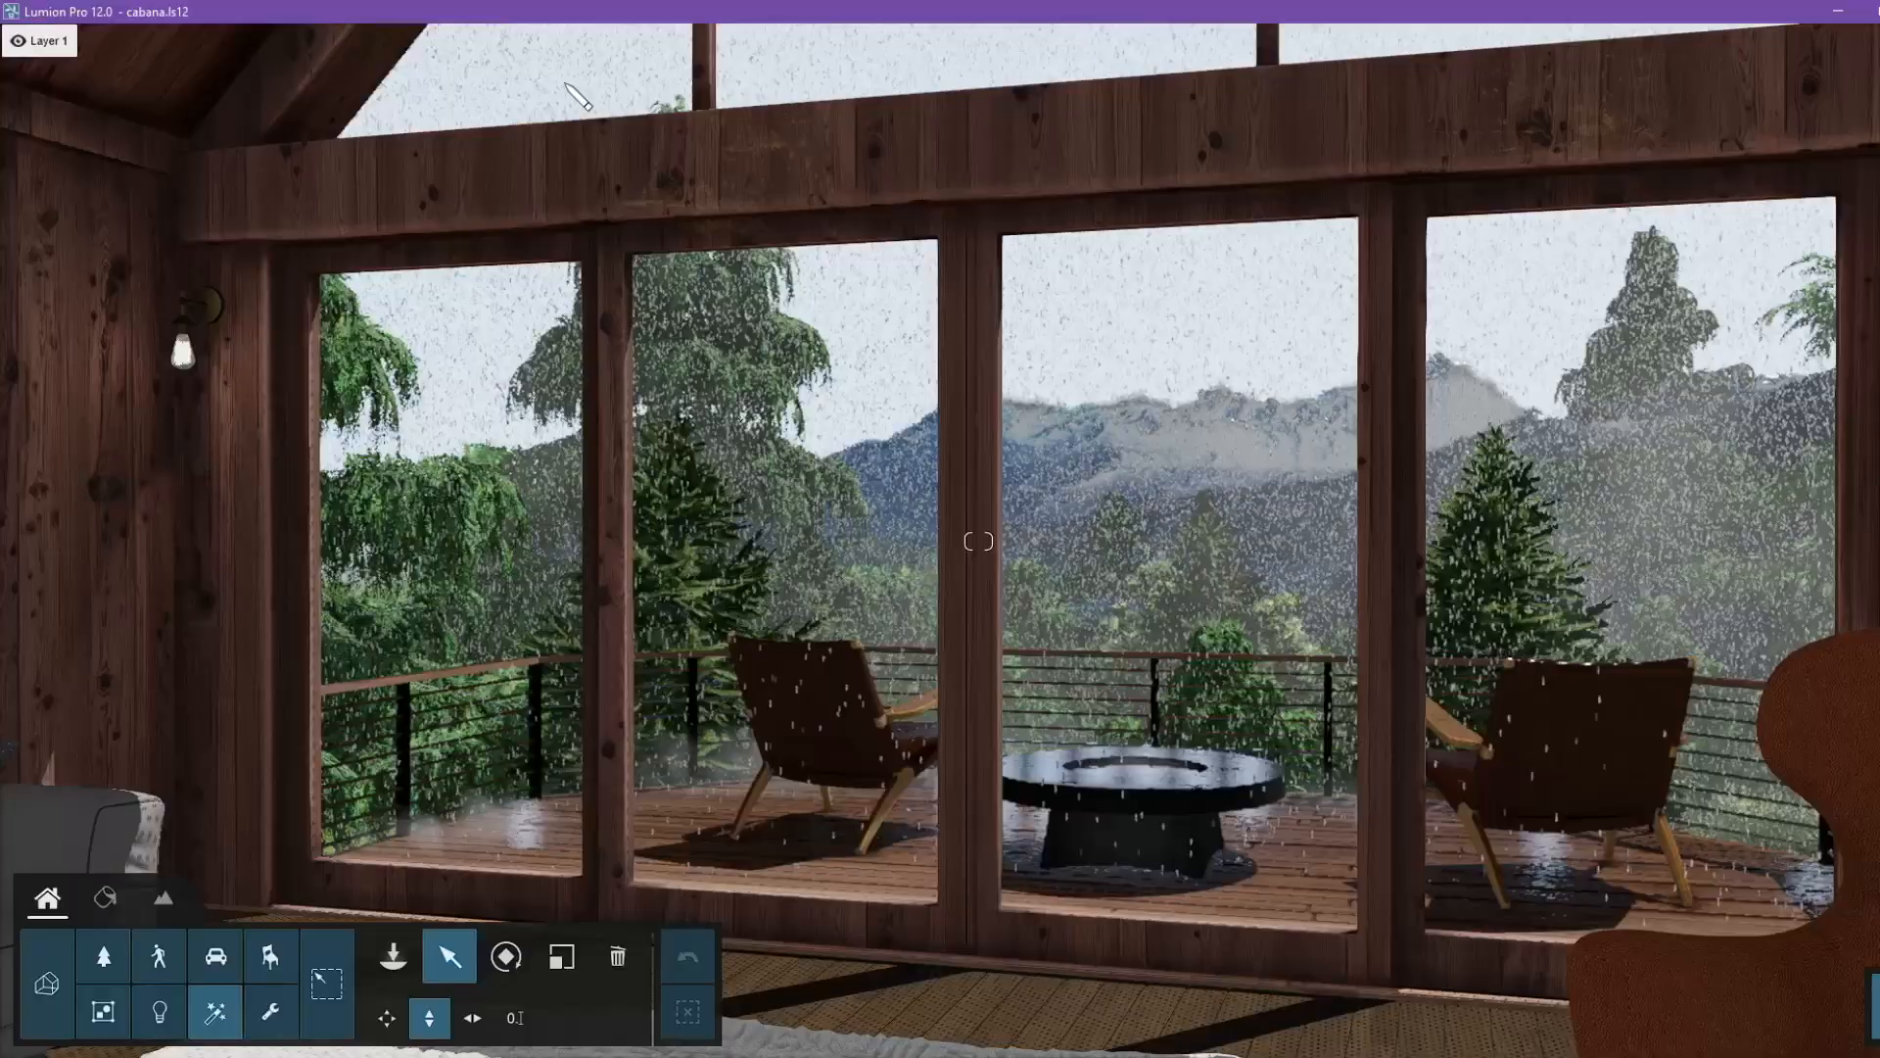
right_click_drag(566, 87, 460, 470)
left_click(446, 848)
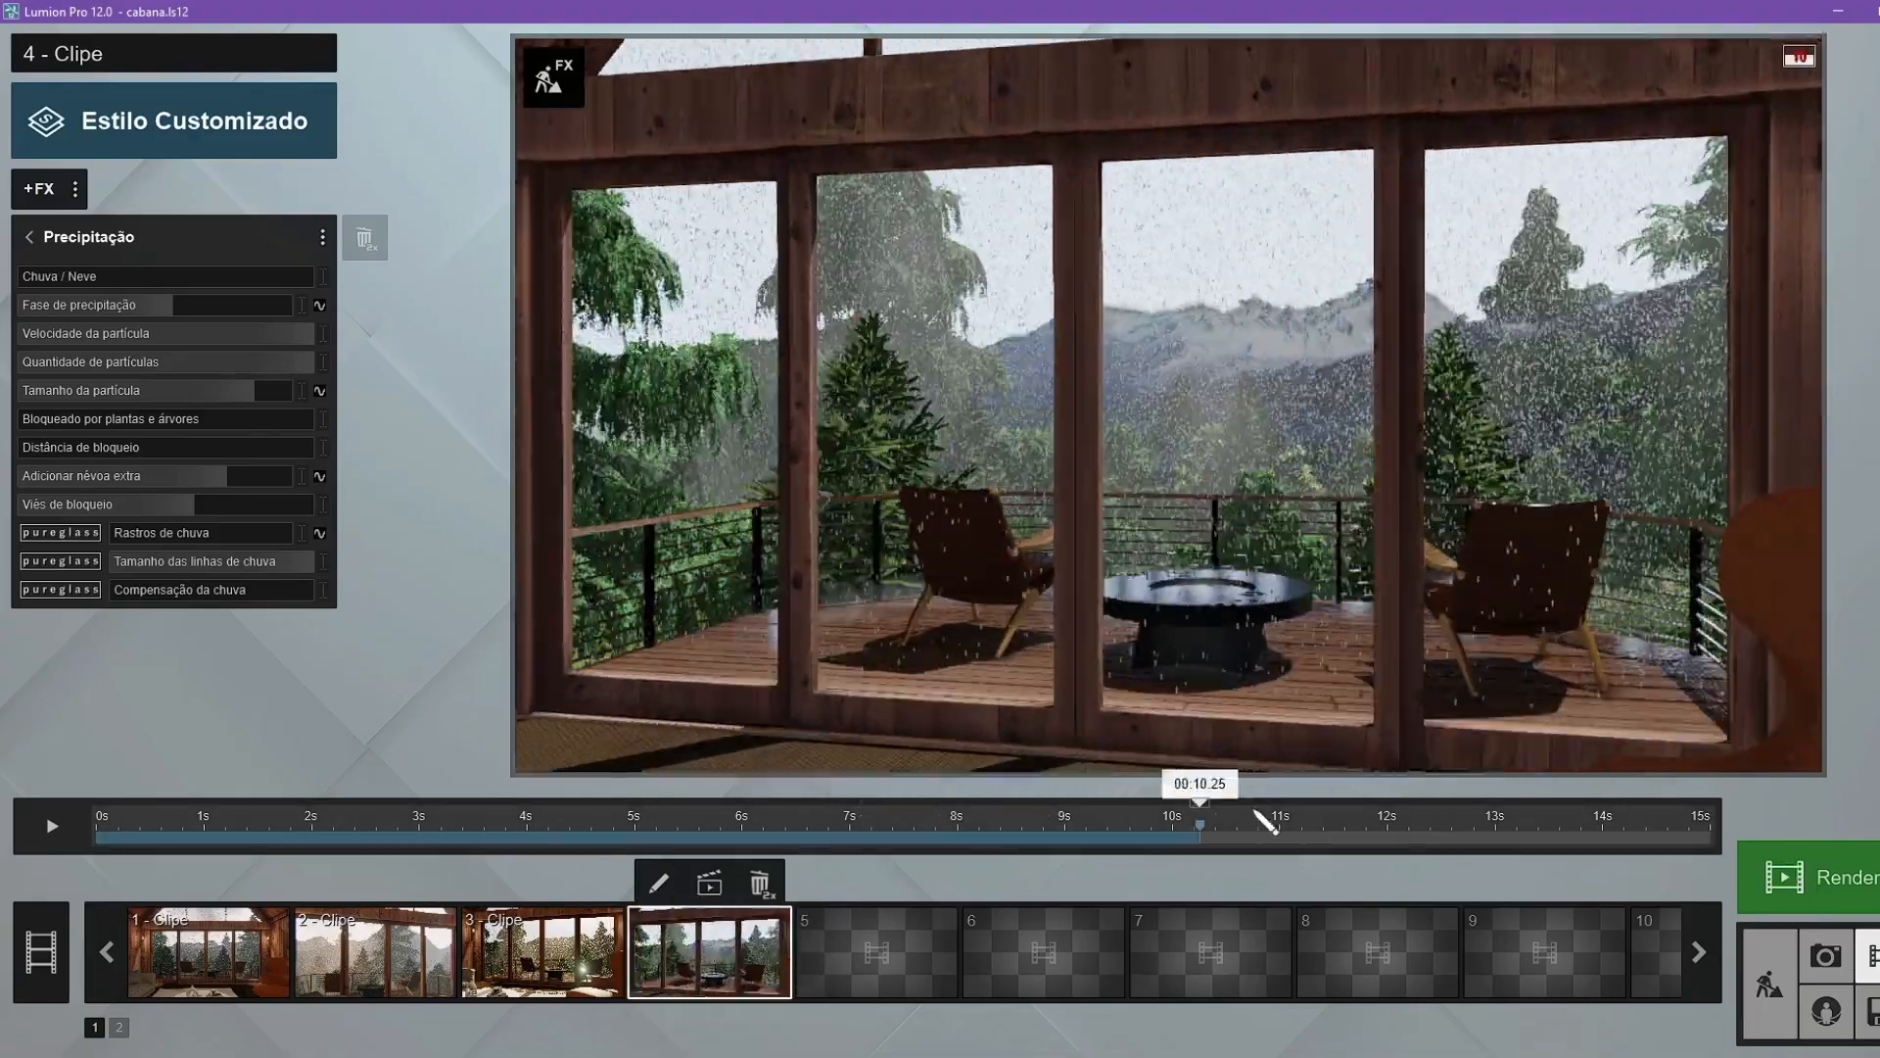
Scrub through clip 4 to review the smoke splashes on the deck and fire pit.
left_click_drag(1260, 823, 538, 828)
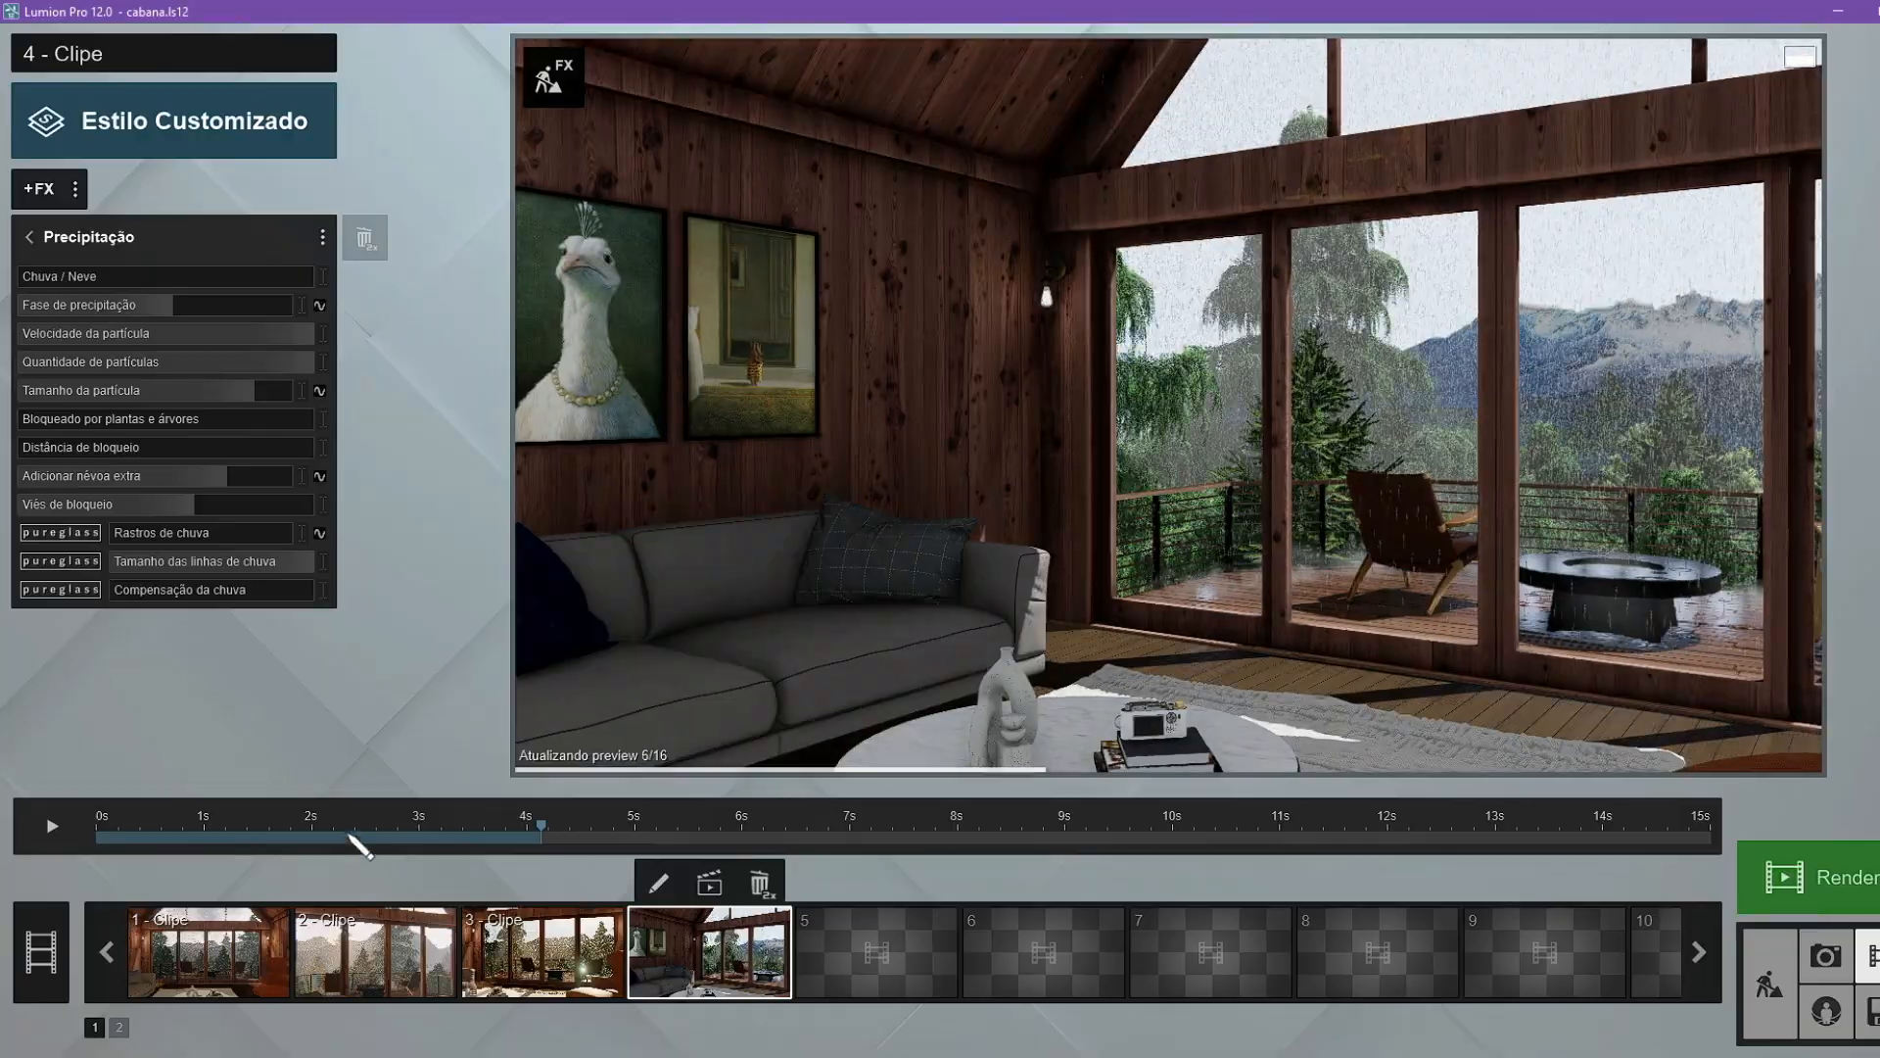
left_click_drag(357, 828, 1293, 826)
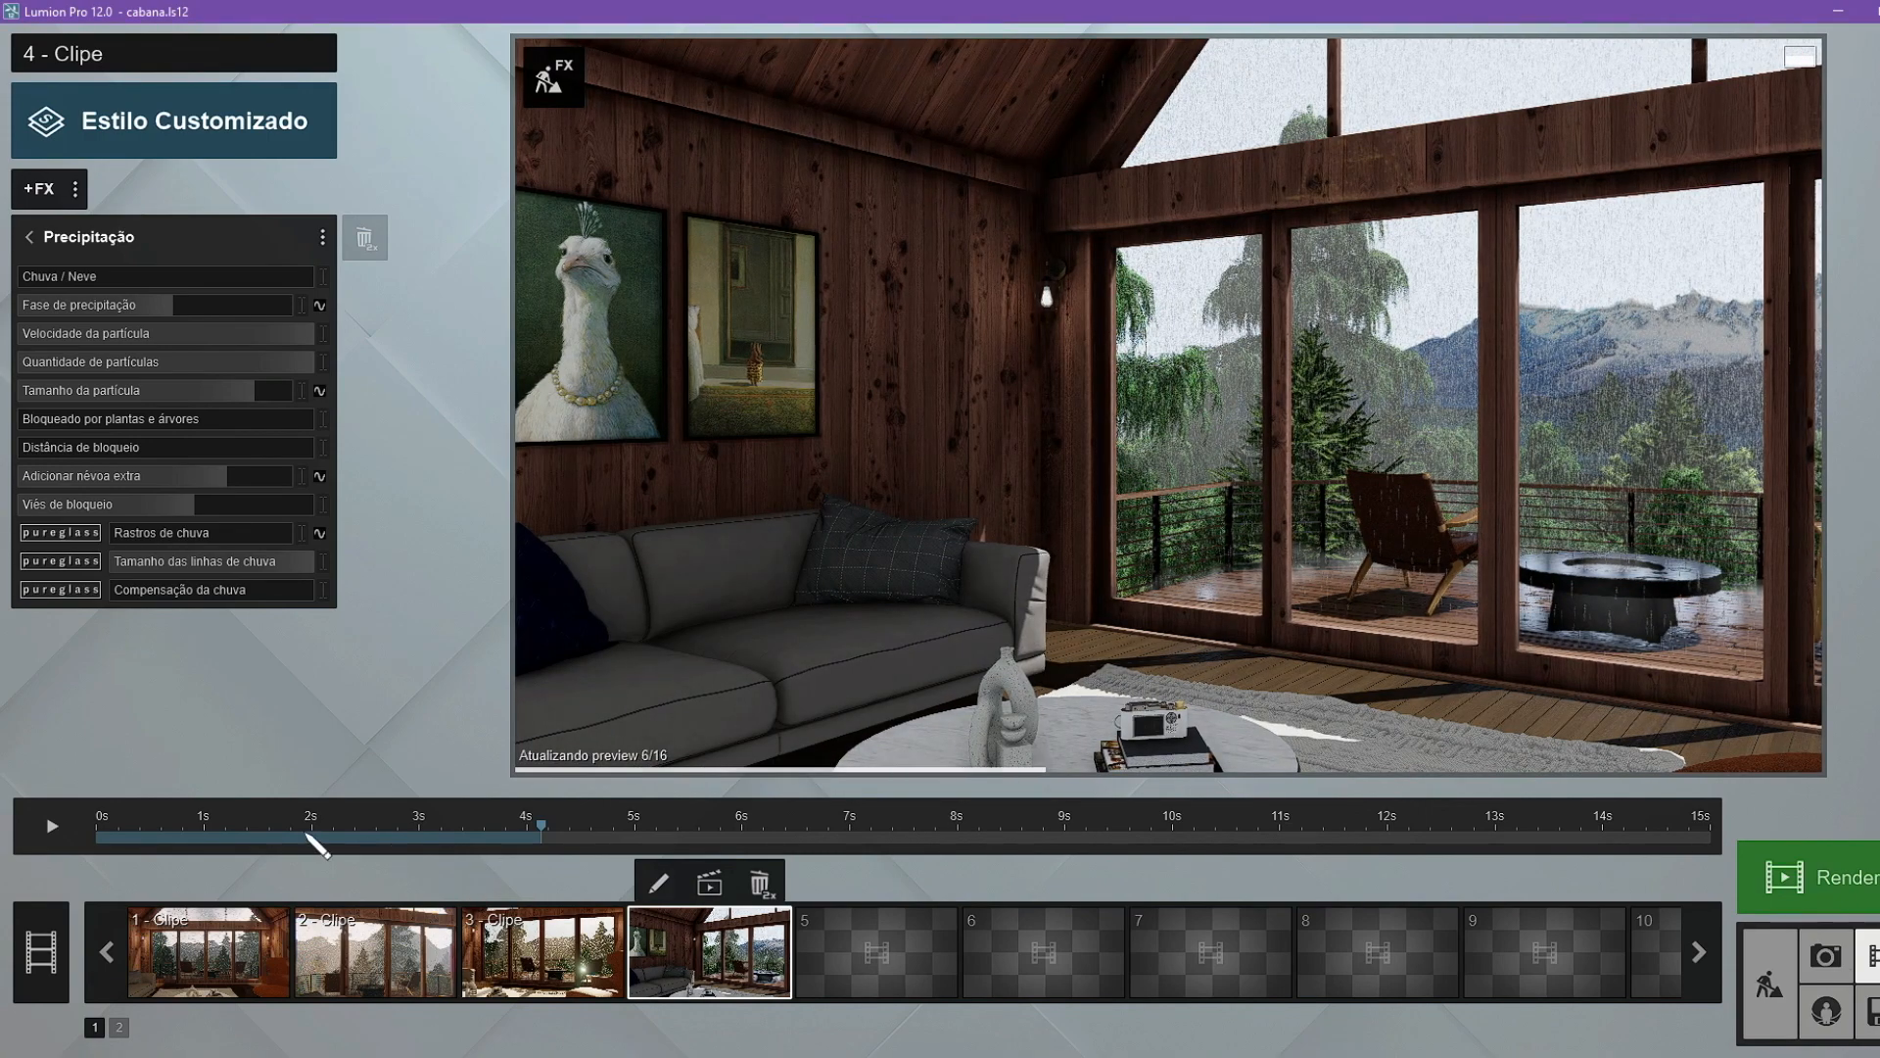
left_click_drag(306, 834, 1007, 813)
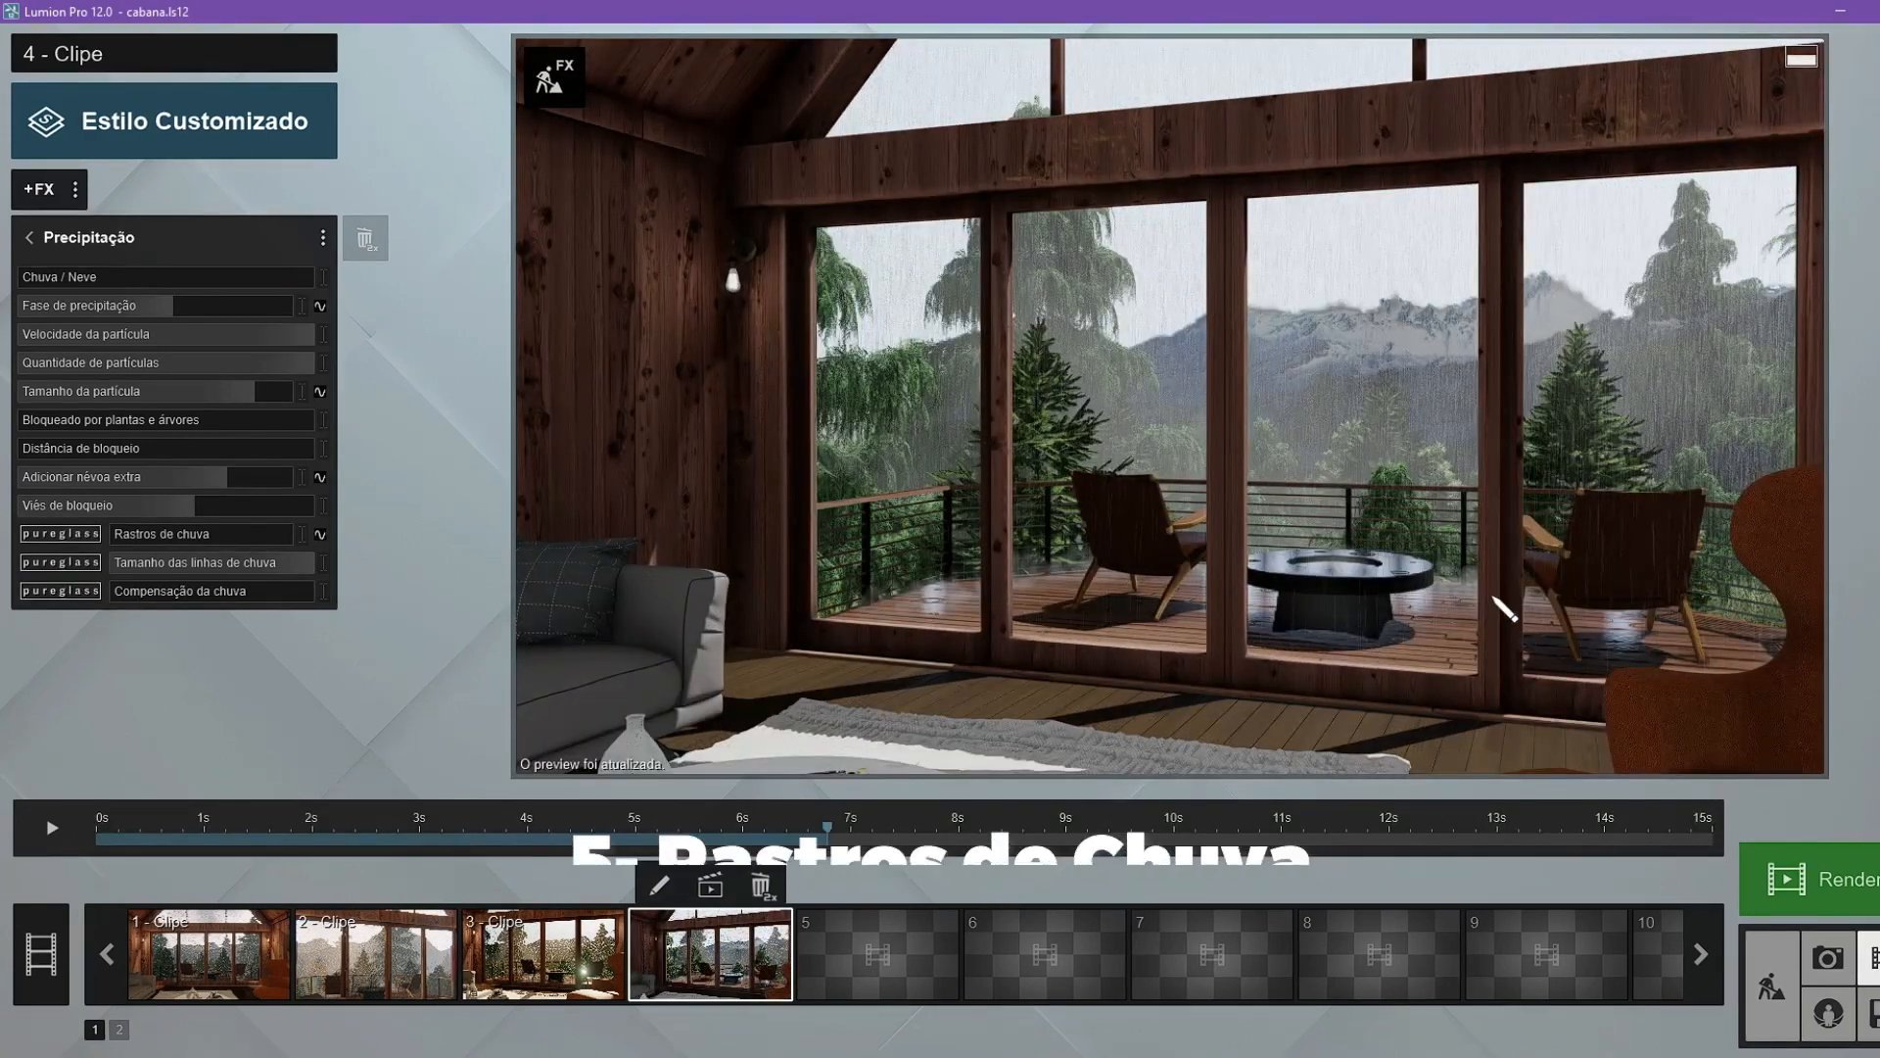
Open the glass door material in the material editor for the cabin scene.
left_click(1762, 990)
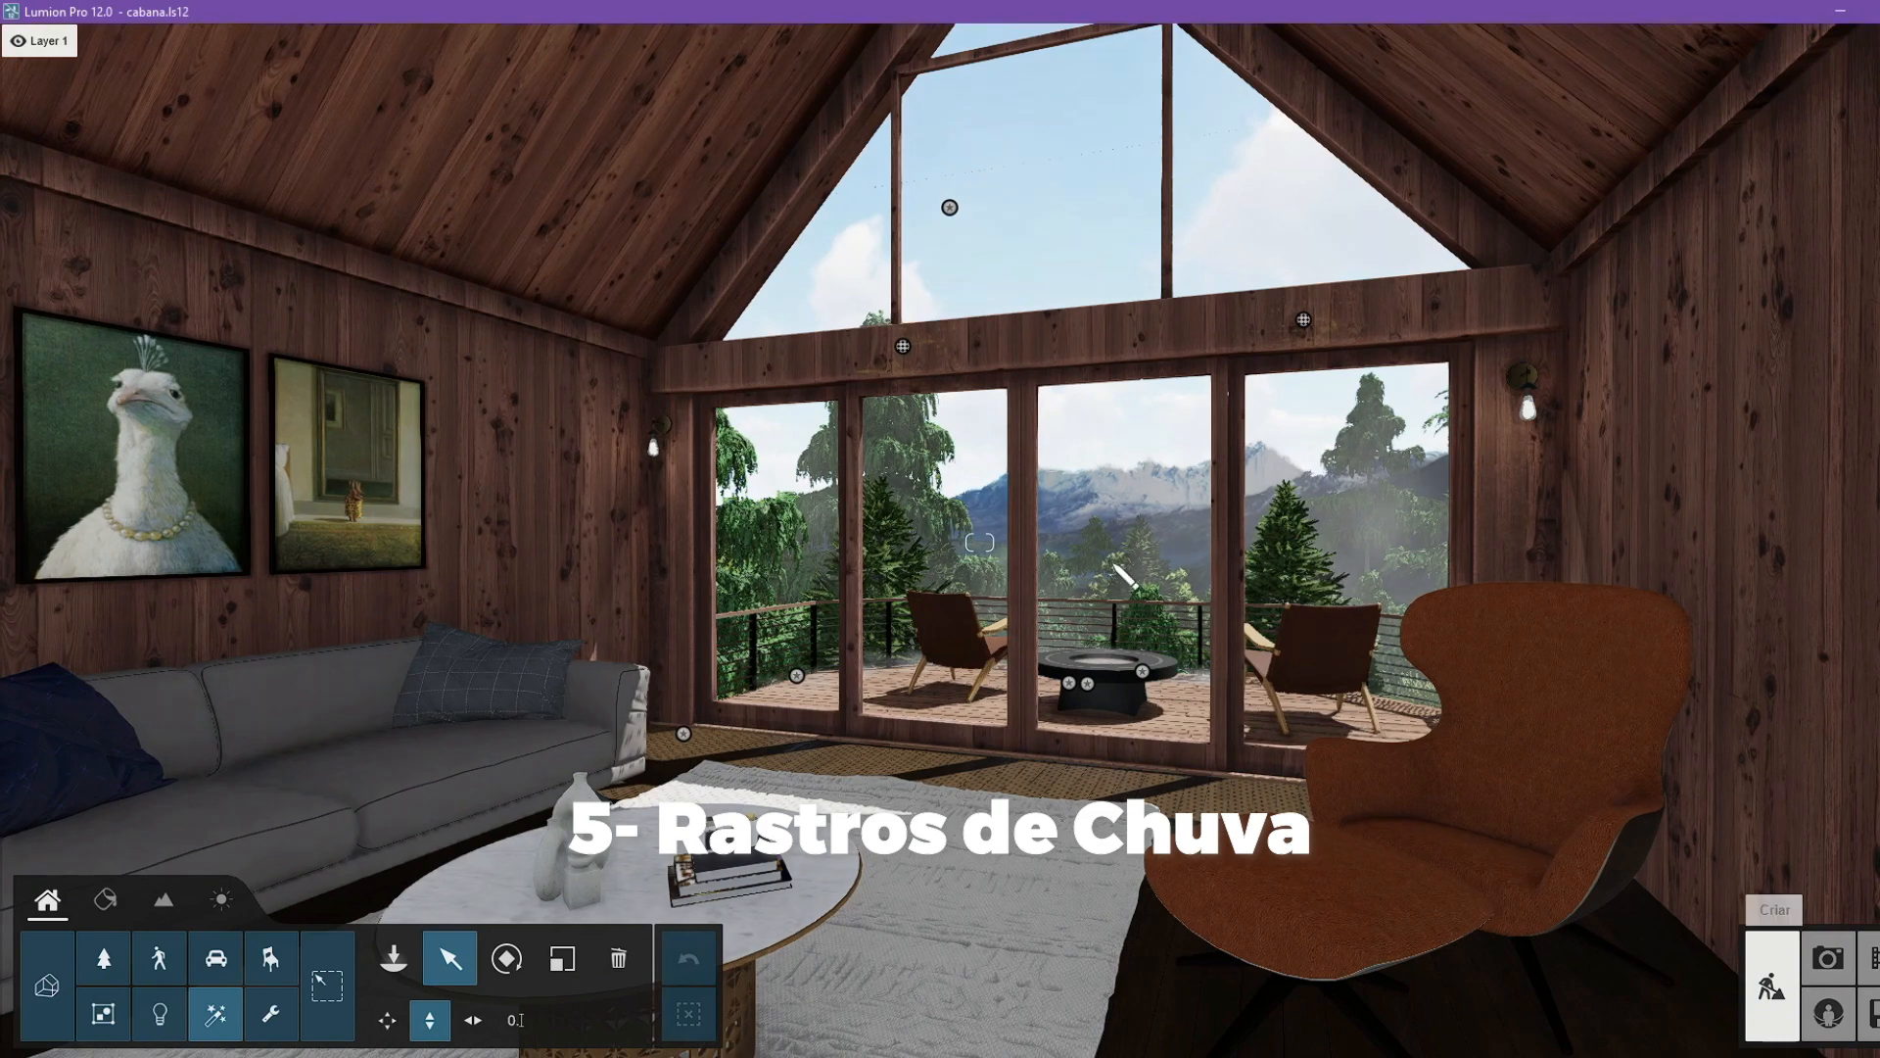
left_click(104, 899)
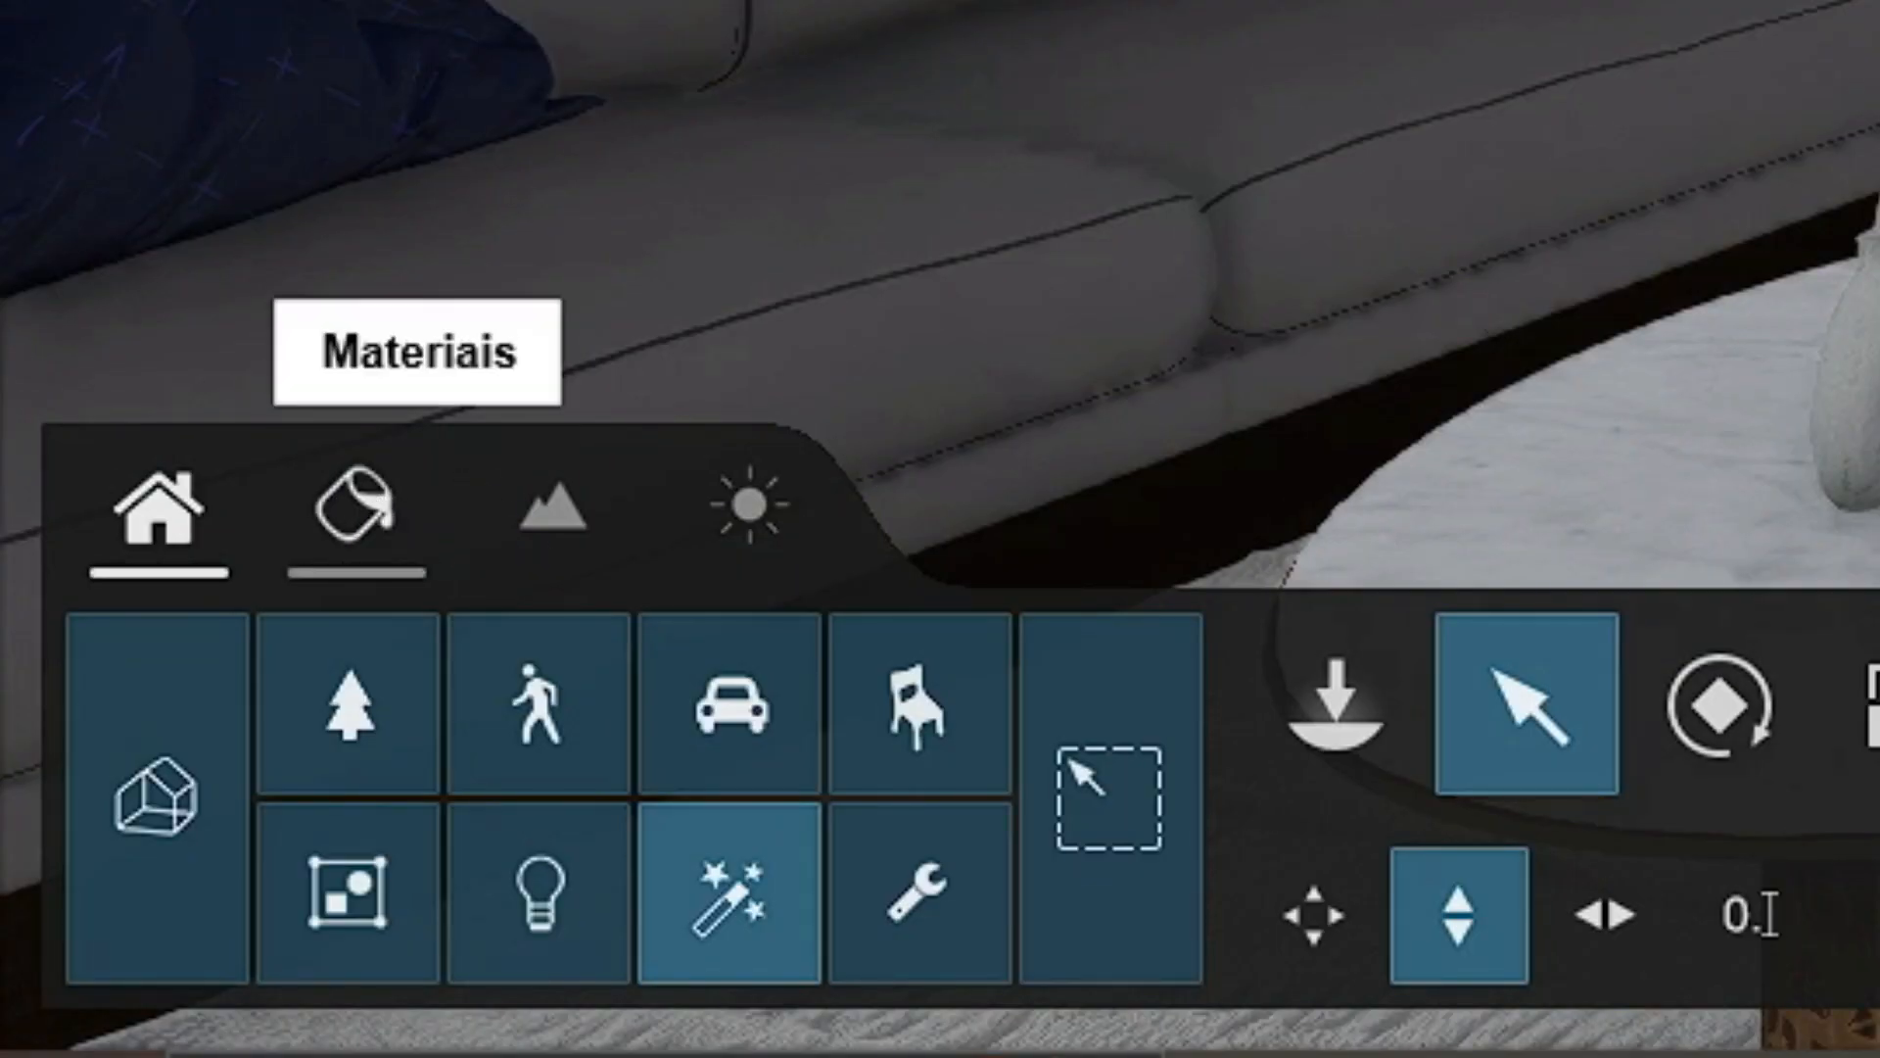
left_click(356, 504)
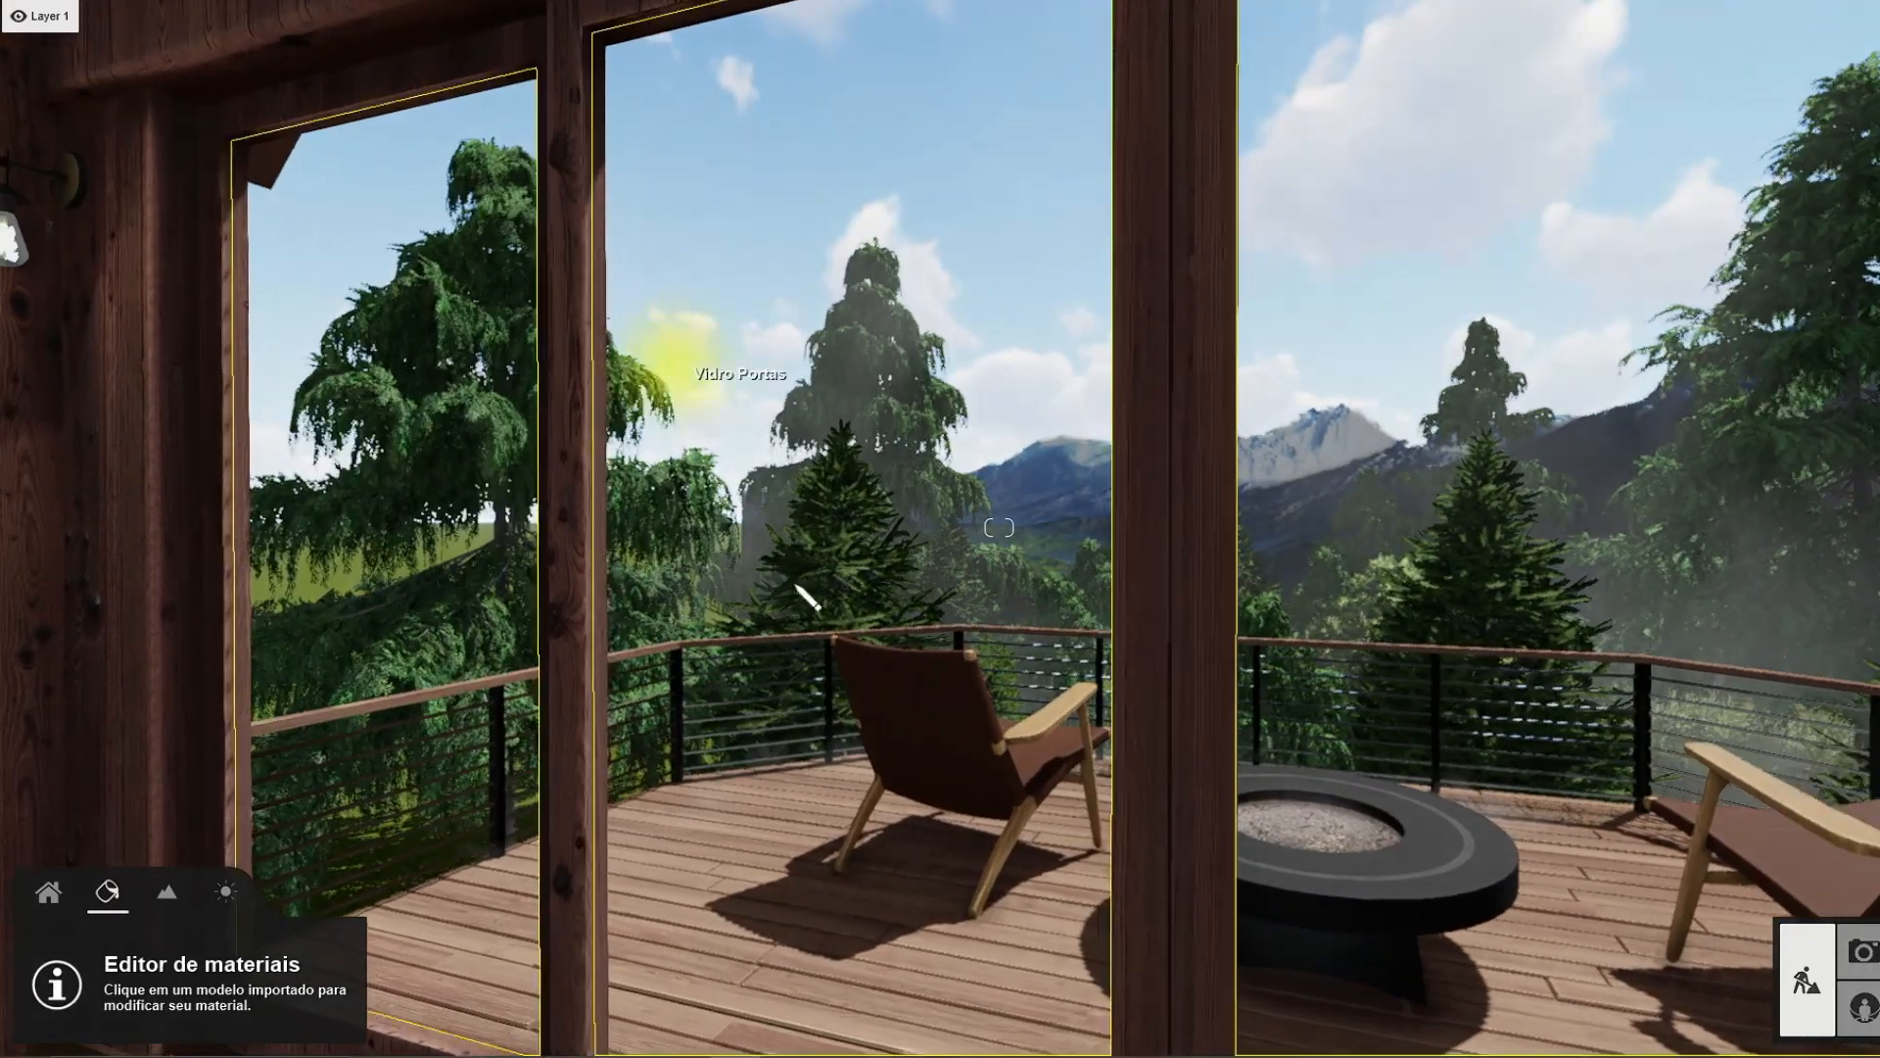
left_click(837, 512)
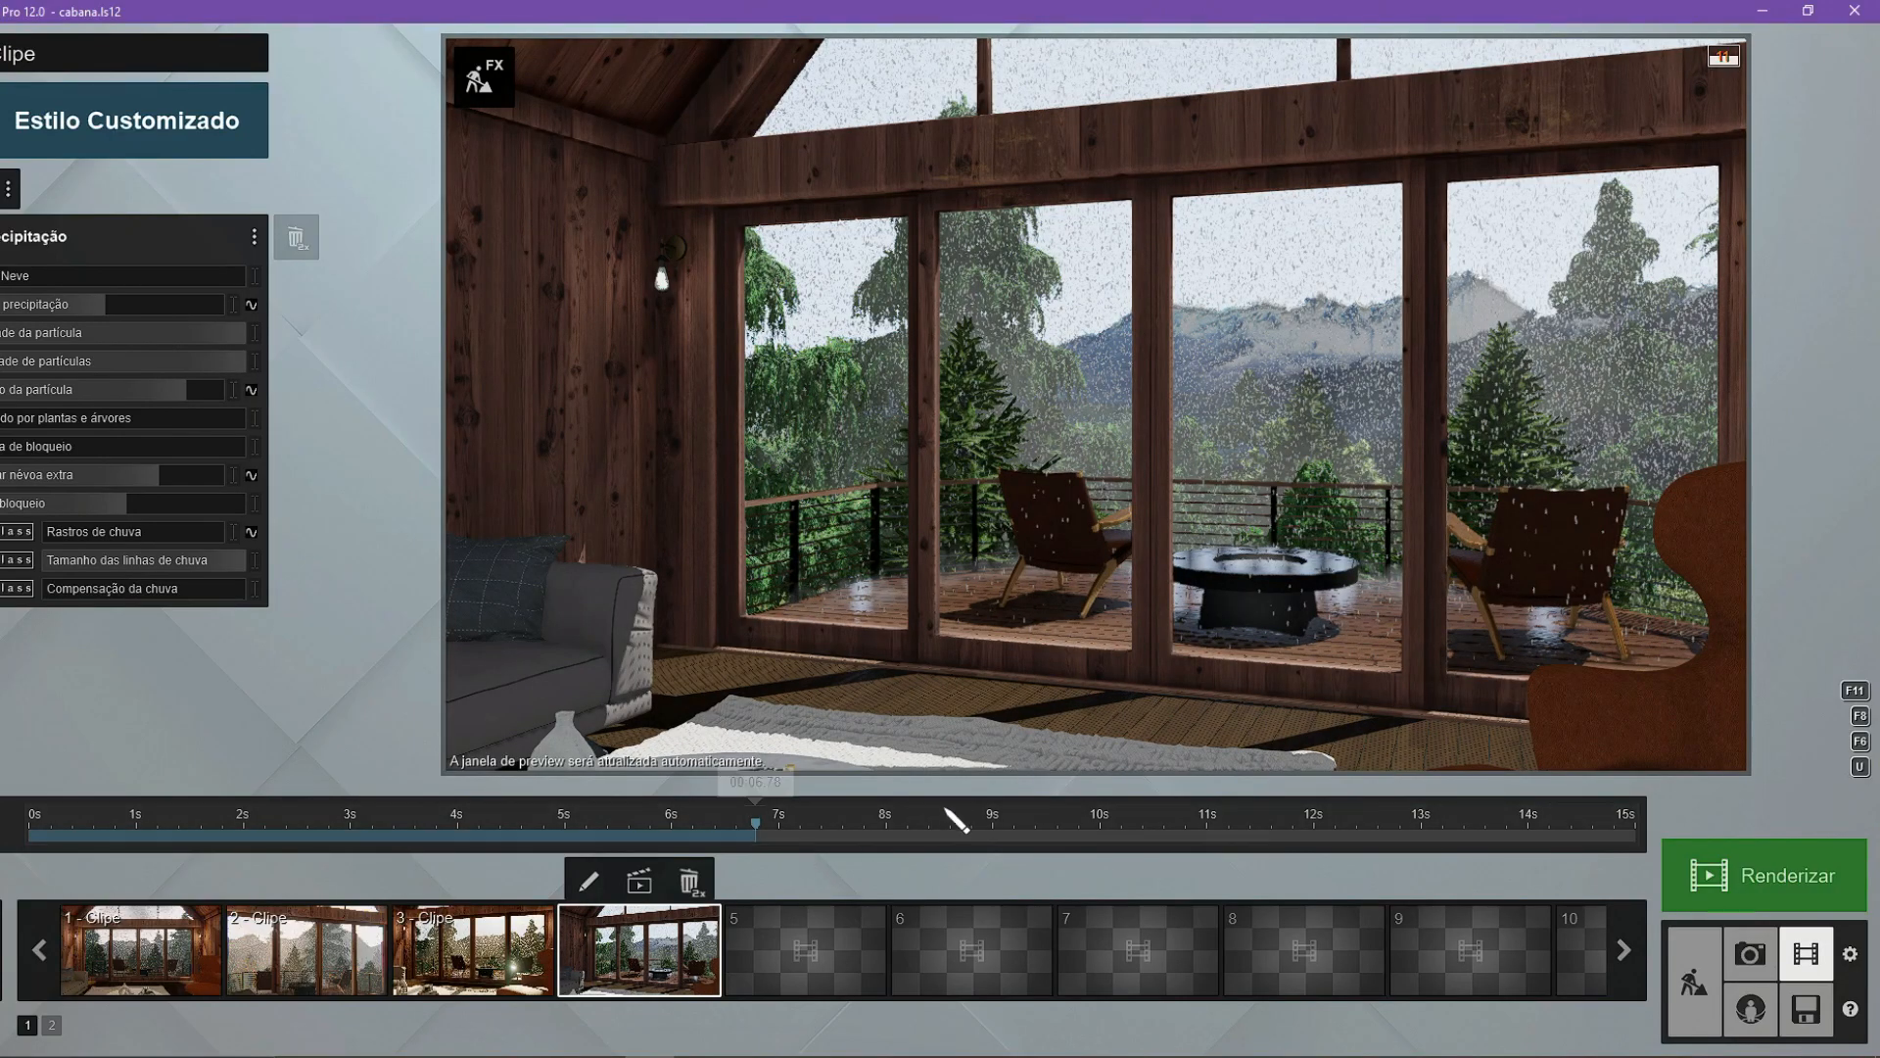
At 15 s of clip 4, raise Rastros de chuva and Compensação da chuva and reduce Tamanho das linhas de chuva in the Precipitação effect.
left_click(1298, 835)
left_click_drag(1496, 858, 1846, 870)
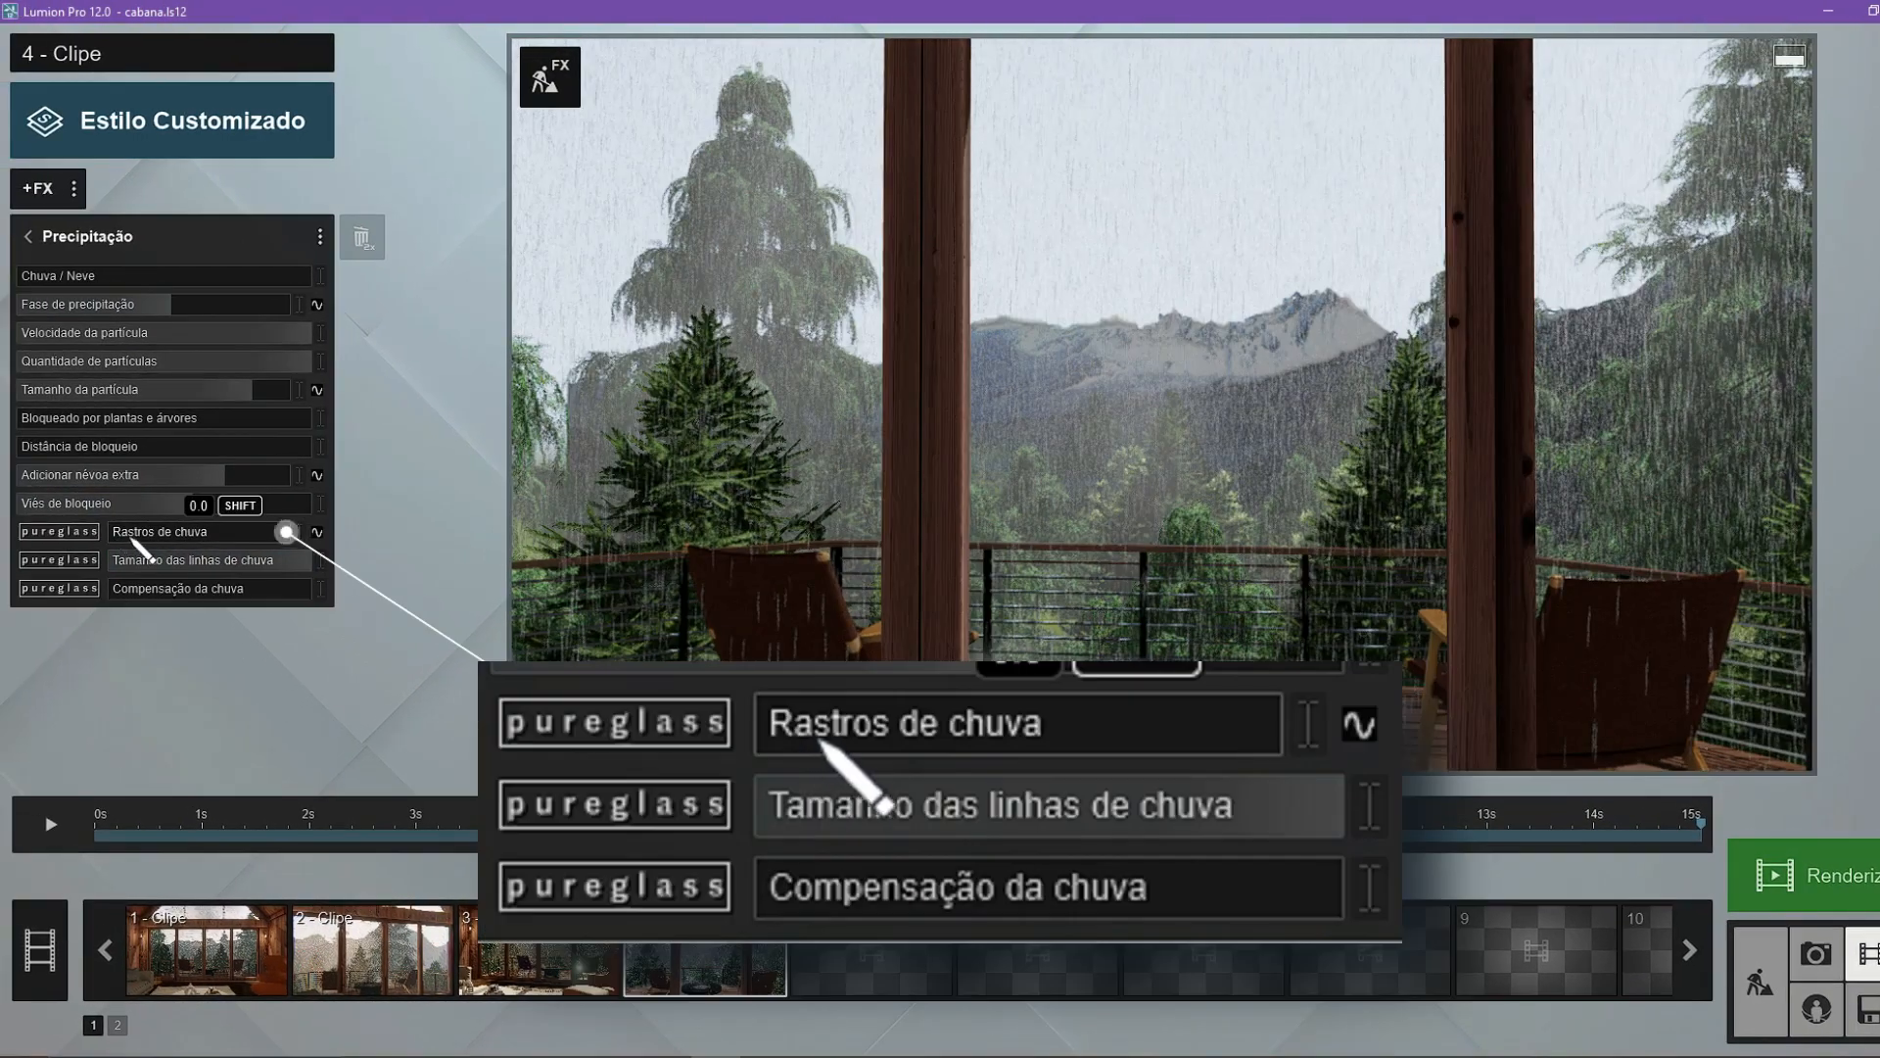
mouse_move(130, 538)
left_mouse_down()
mouse_move(289, 535)
mouse_move(268, 557)
mouse_move(59, 556)
left_mouse_up()
left_click_drag(174, 556, 59, 614)
mouse_move(239, 630)
left_mouse_down()
mouse_move(325, 643)
mouse_move(225, 649)
left_mouse_up()
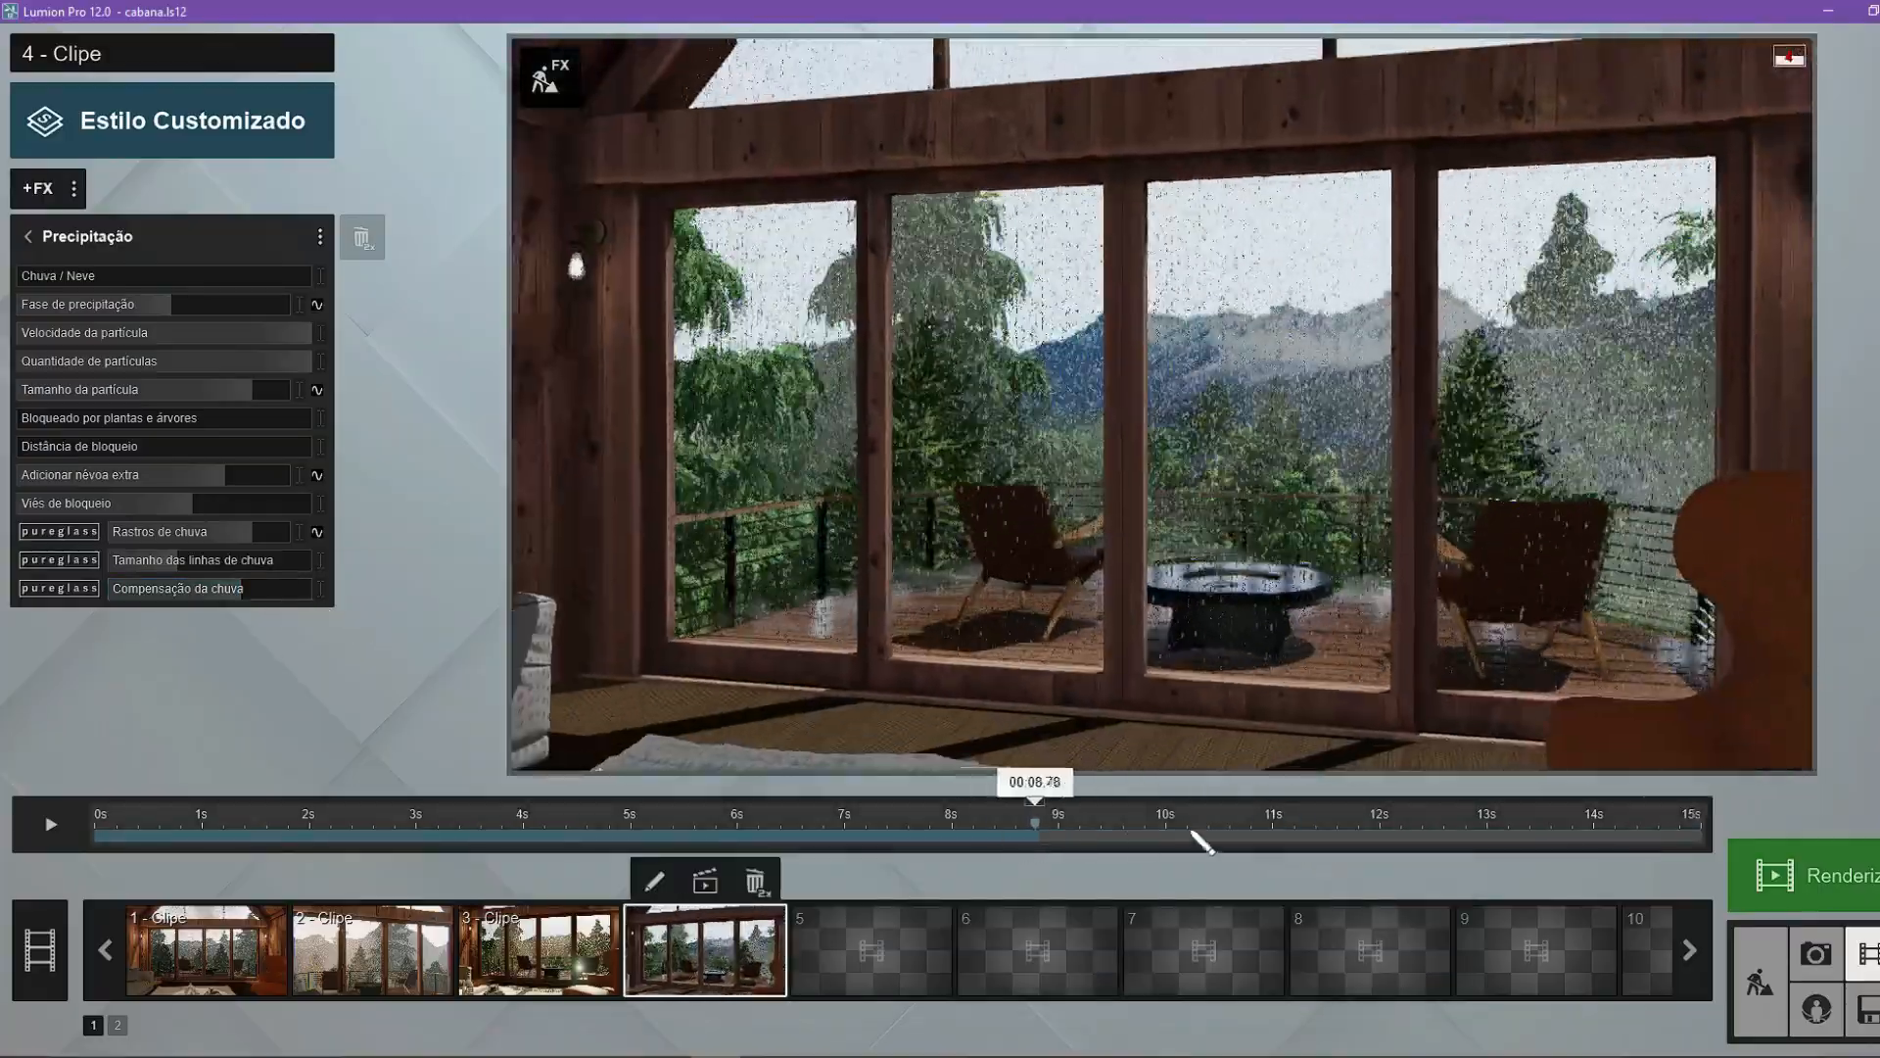
Scrub through clip 4 and reduce the Tamanho da partícula of its Precipitação effect.
left_click_drag(1193, 833, 1344, 836)
left_click(32, 237)
left_click(140, 239)
left_click_drag(235, 397, 197, 397)
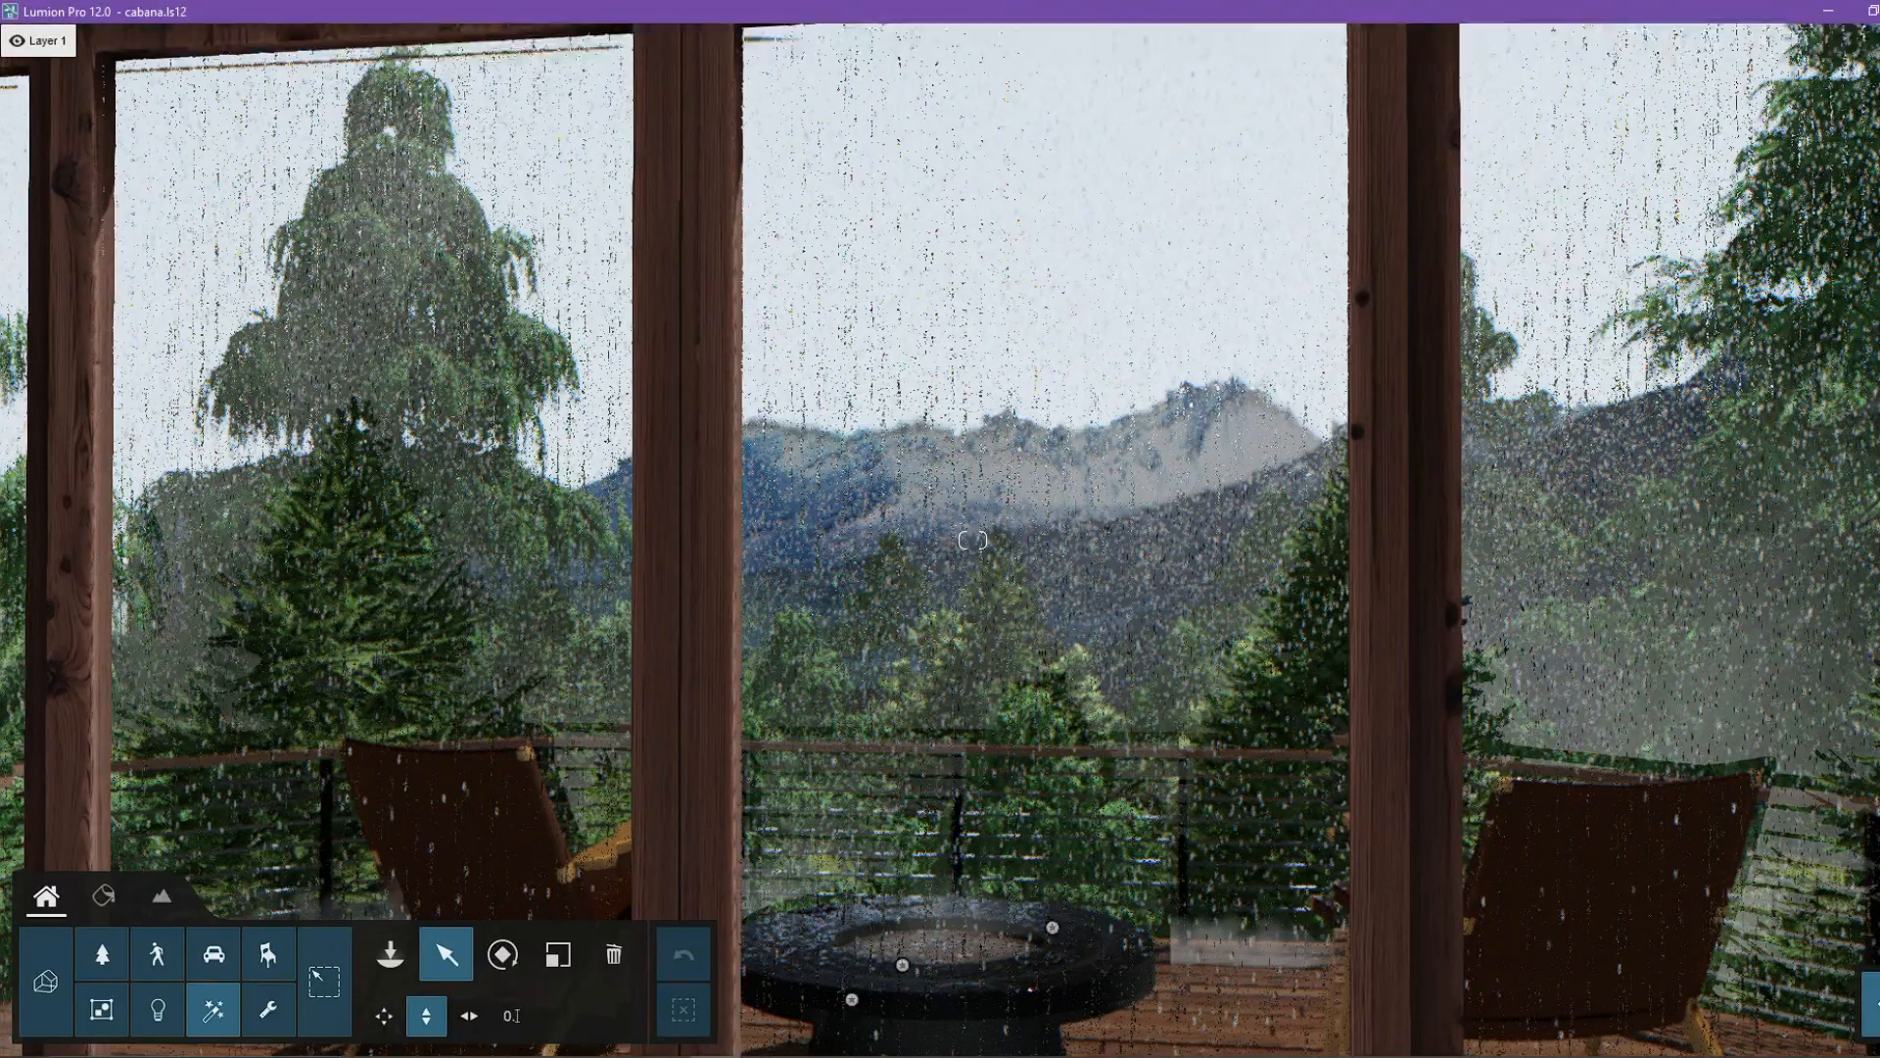
Set Forçar rajadas de chuva to -1.0 on the glass material of the interior wall lamp.
right_click_drag(972, 540, 500, 483)
right_click_drag(1168, 496, 1324, 511)
key("w")
key("w")
key("w")
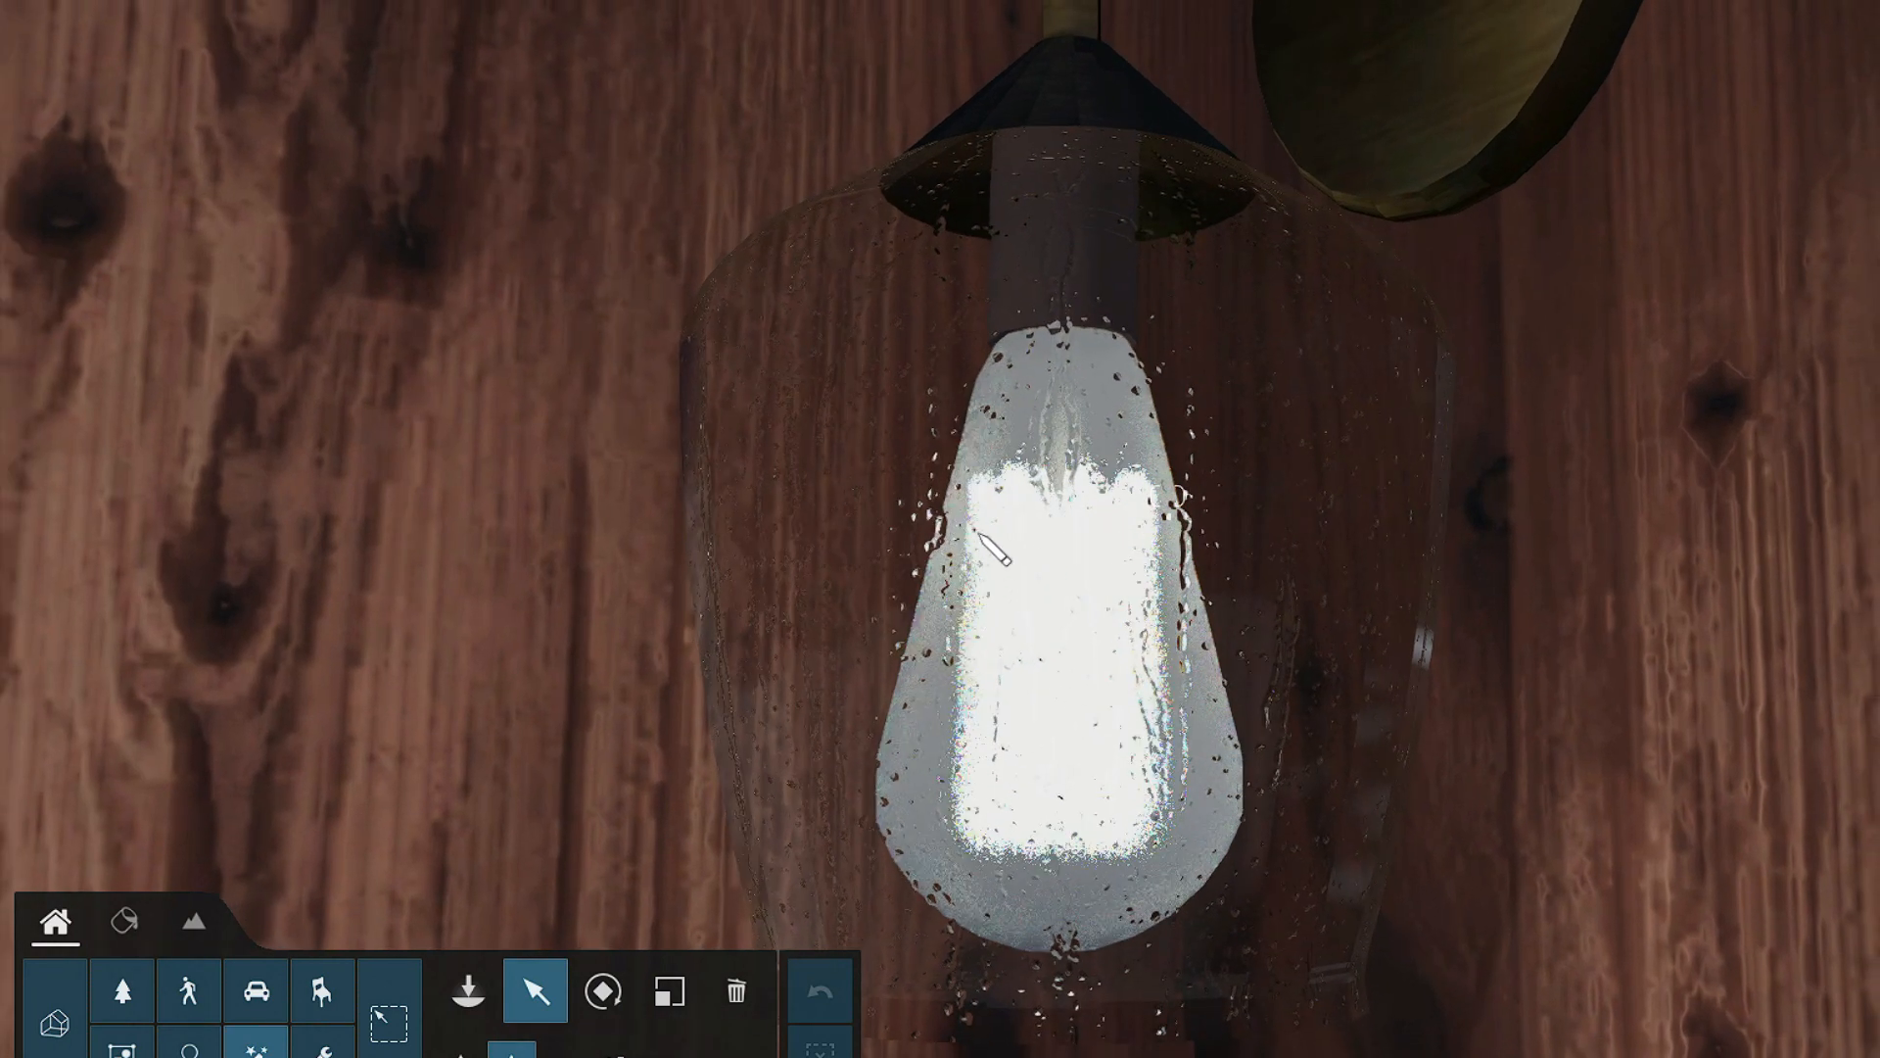
left_click(124, 921)
left_click(210, 353)
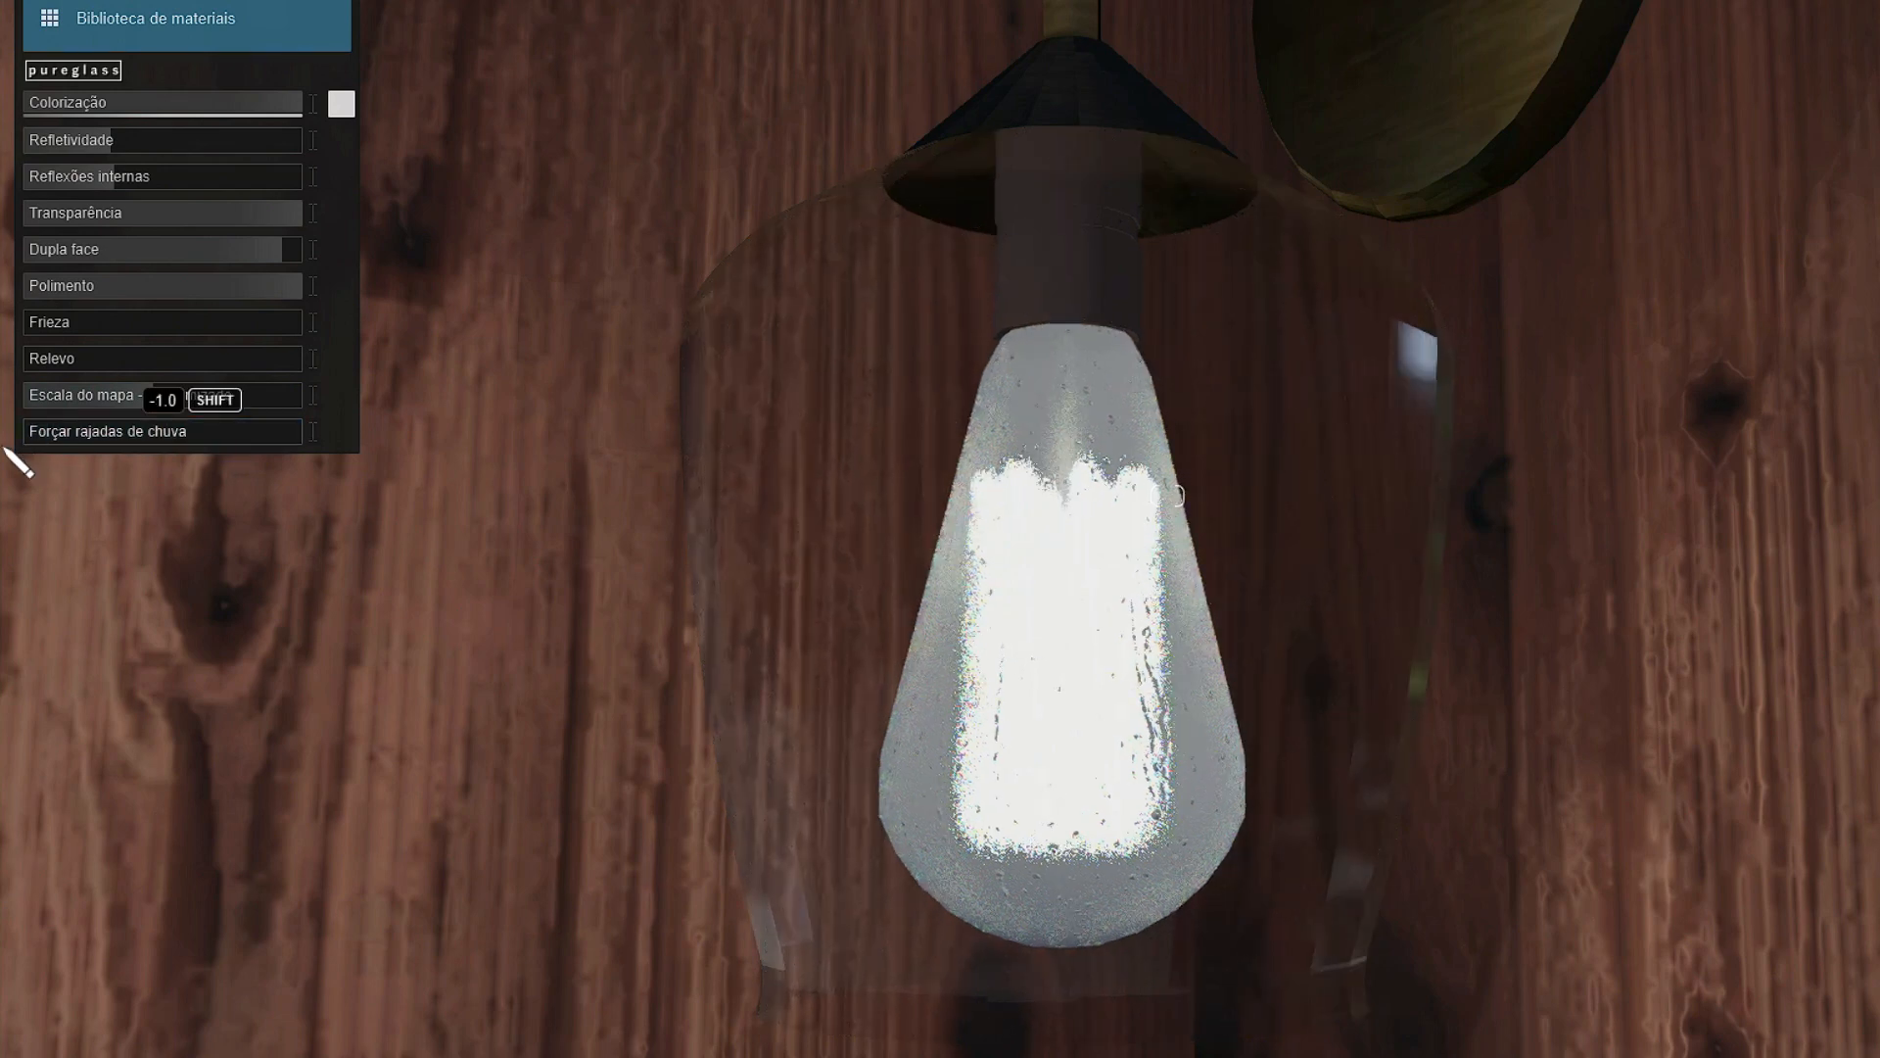
right_click_drag(1167, 496, 1167, 496)
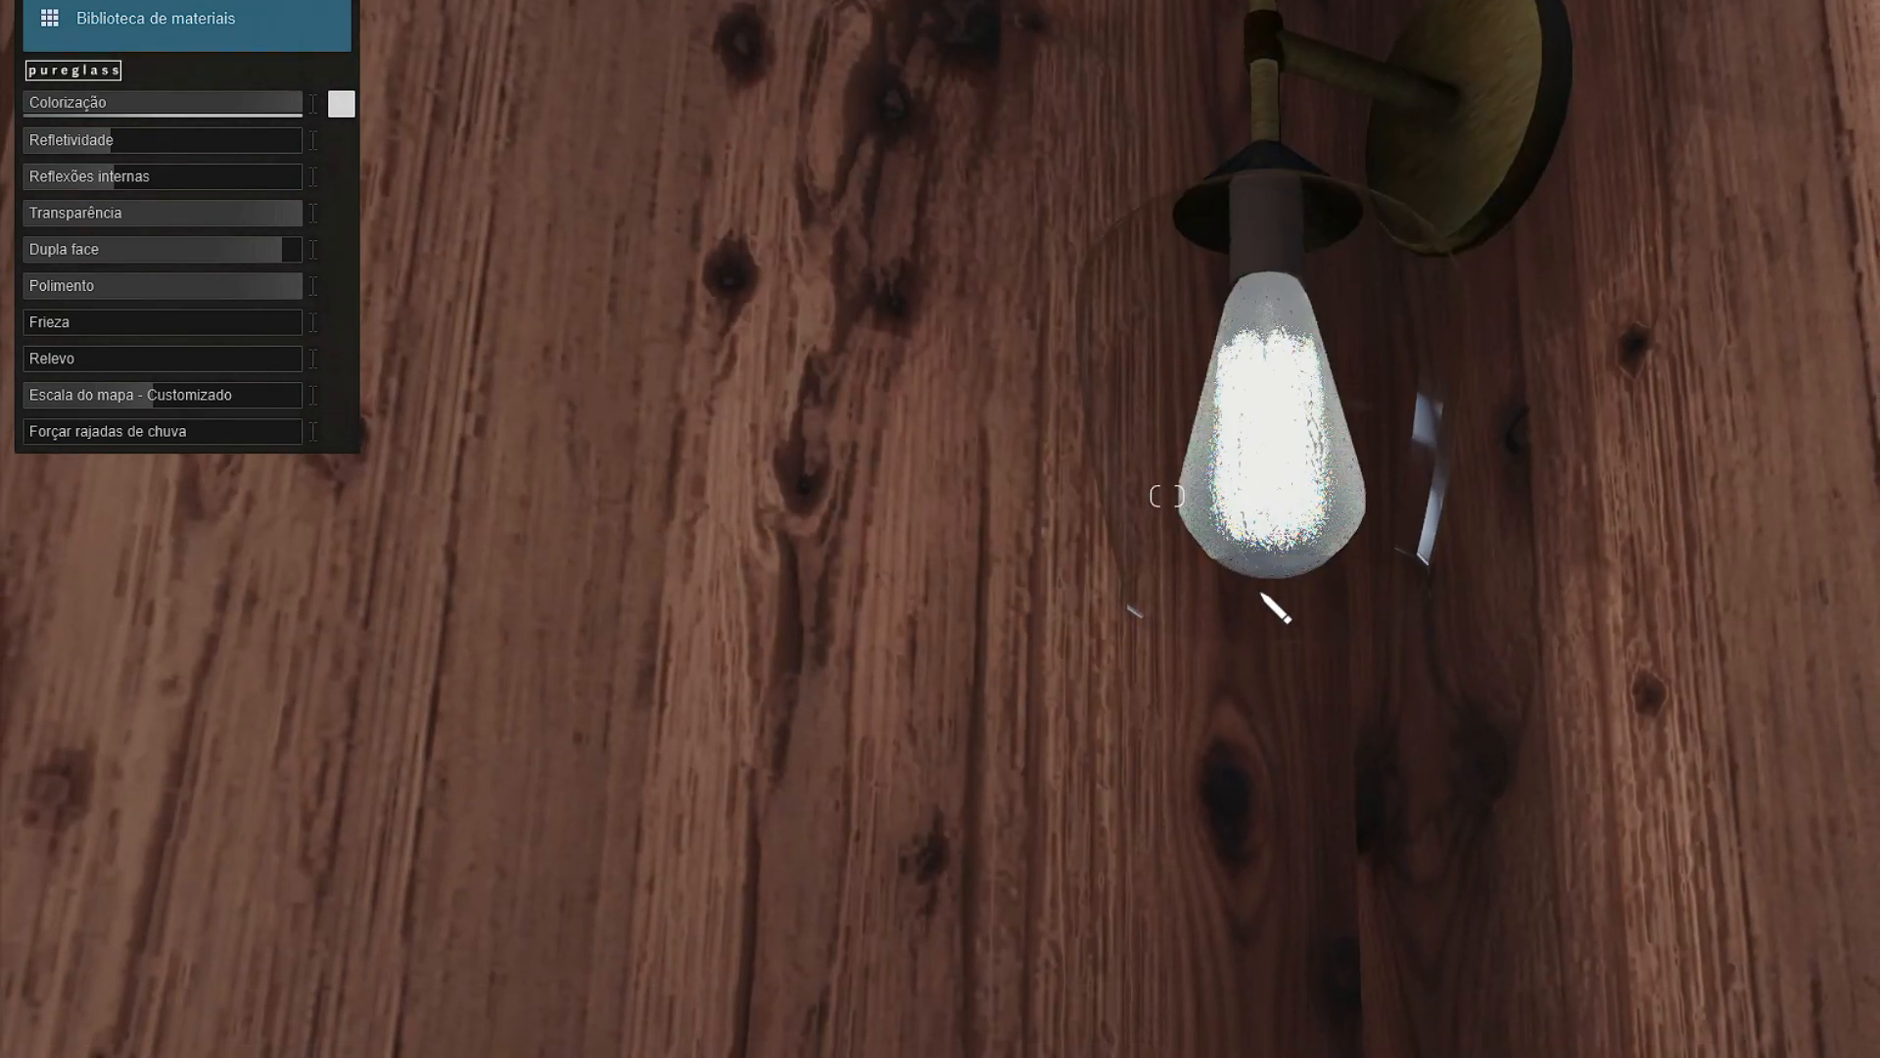
left_click(1288, 579)
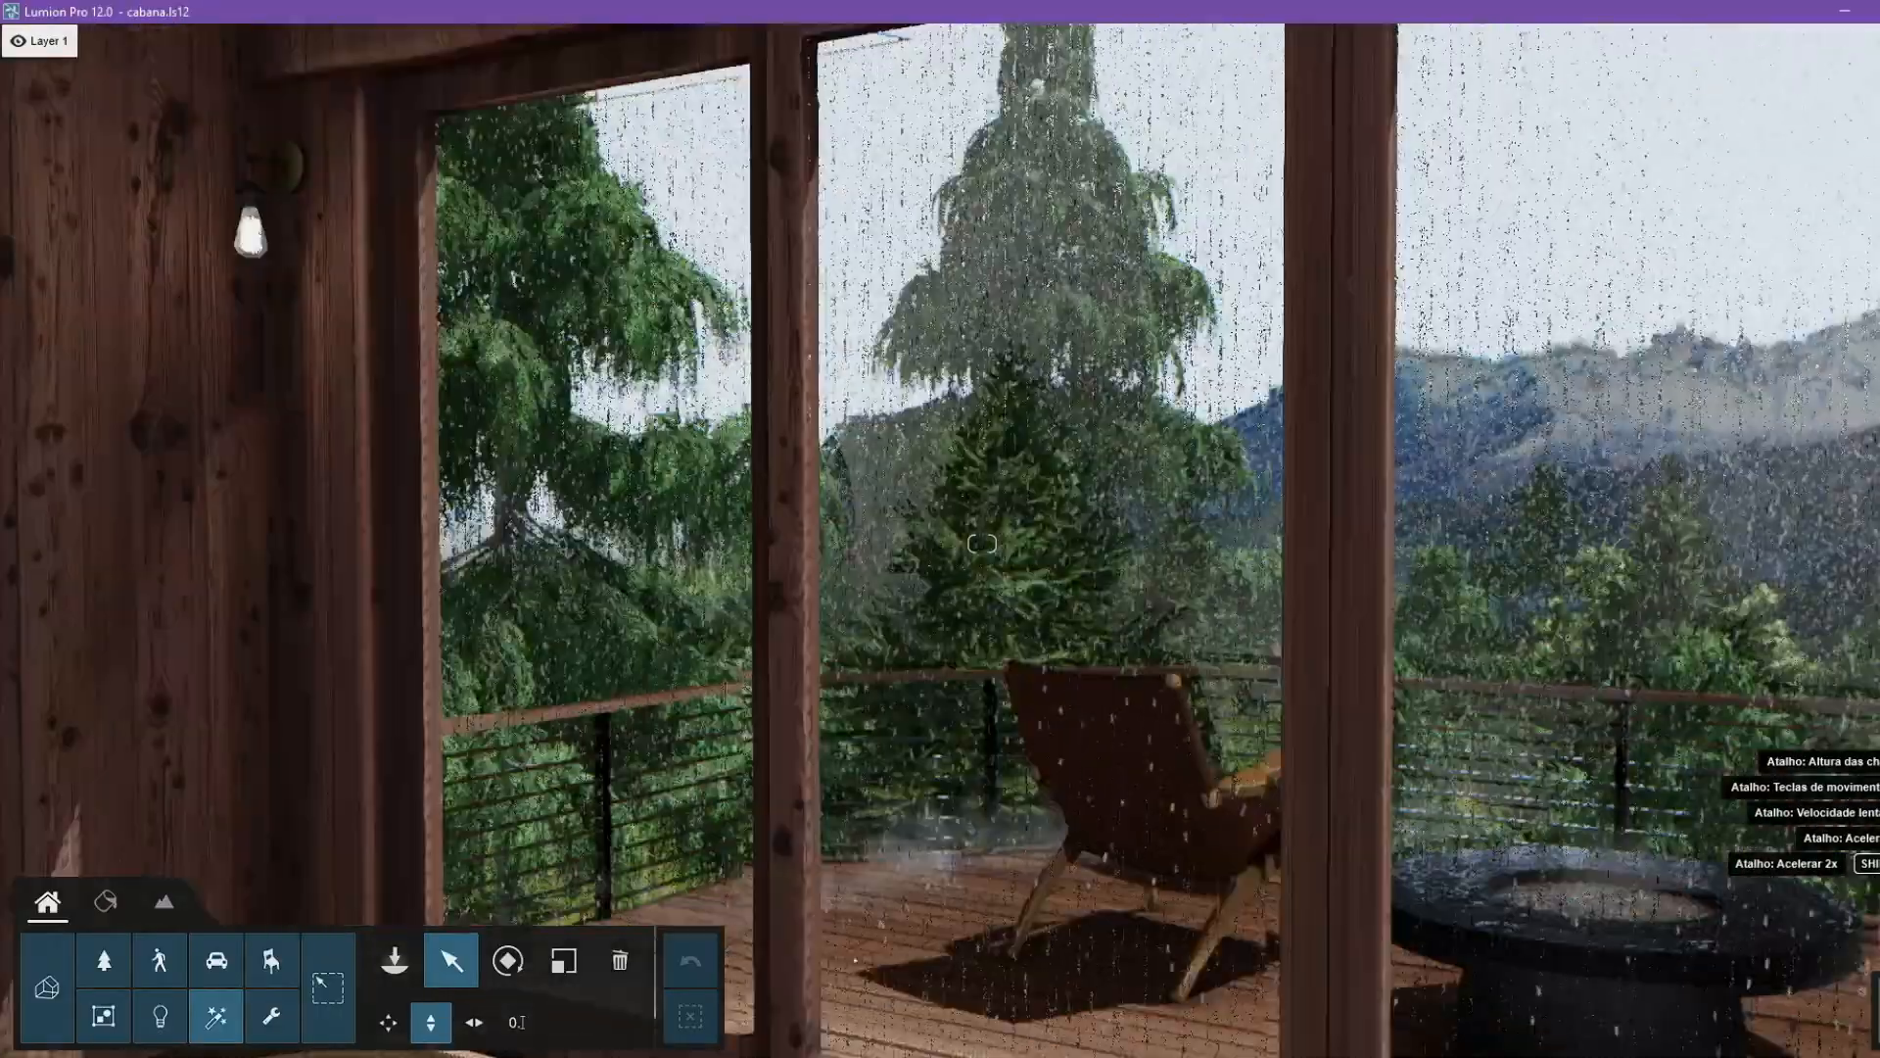
Give the Vidro Portas glass material a slight Frieza and raise its Refletividade to about half.
key("w")
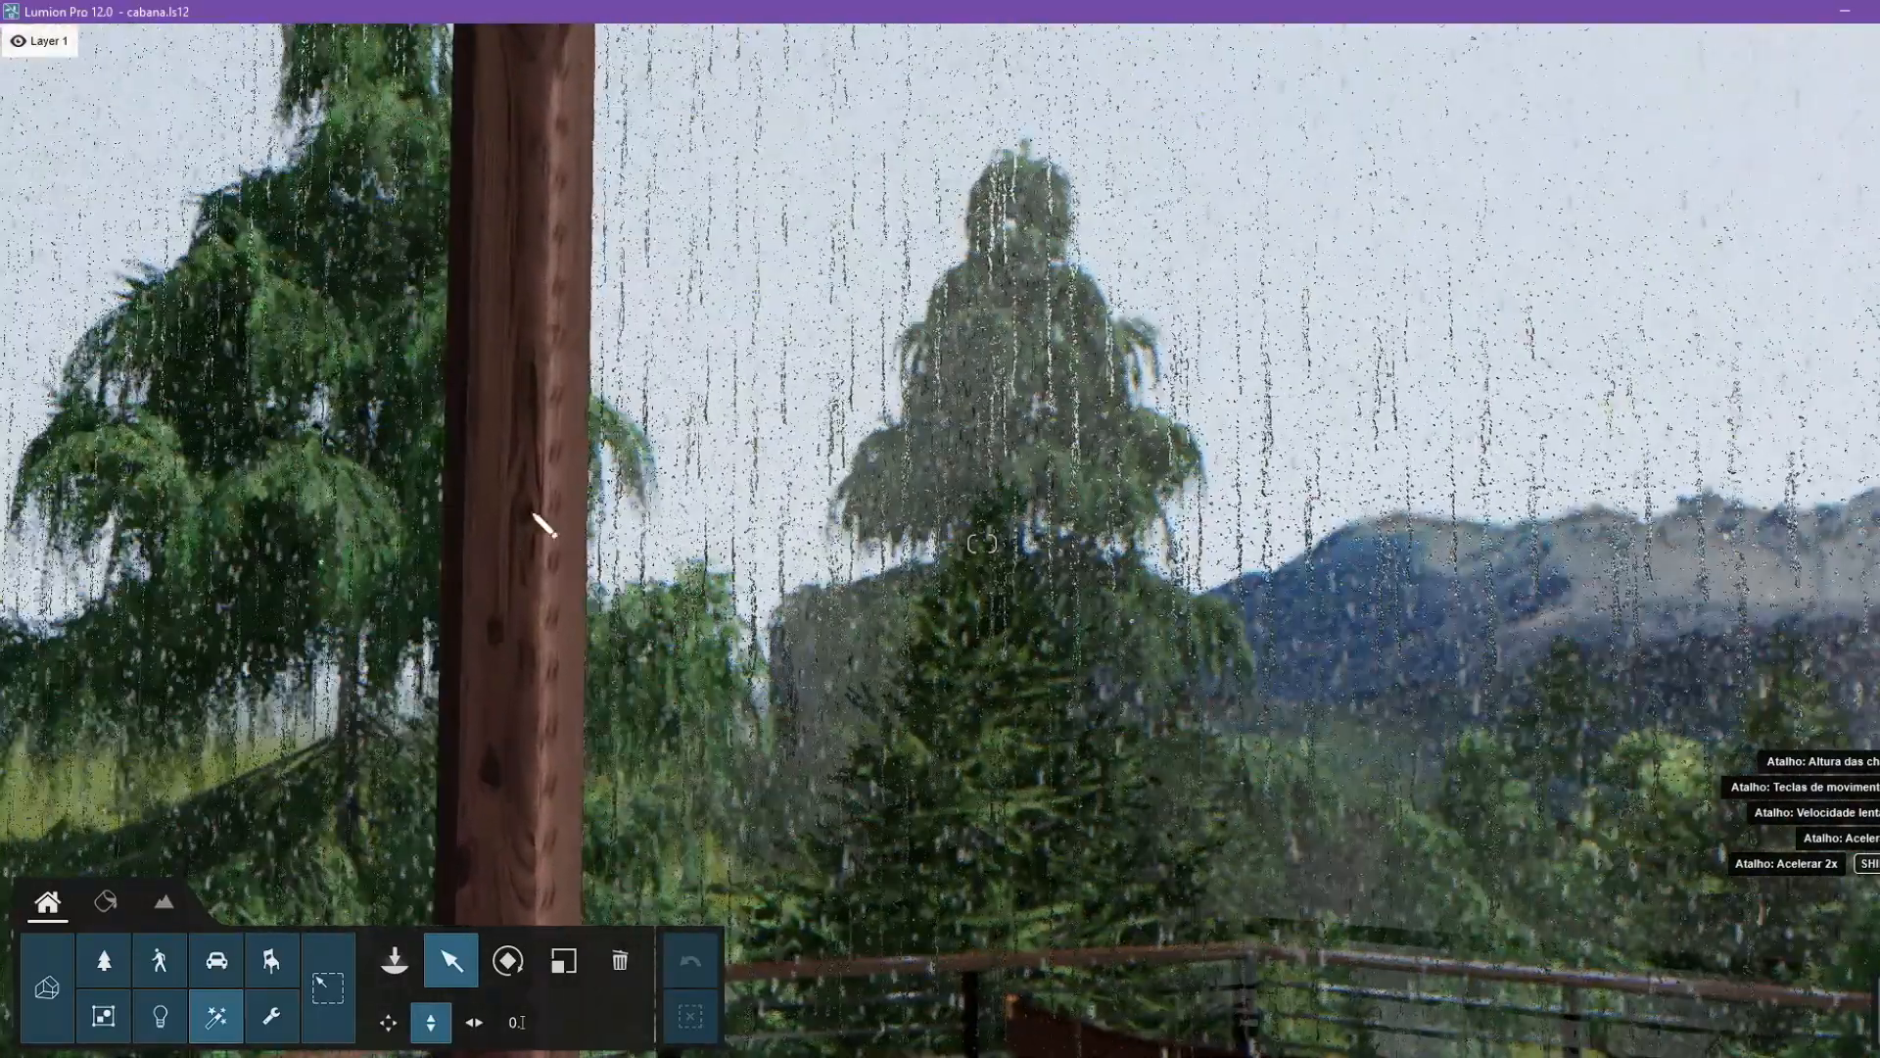
left_click(105, 901)
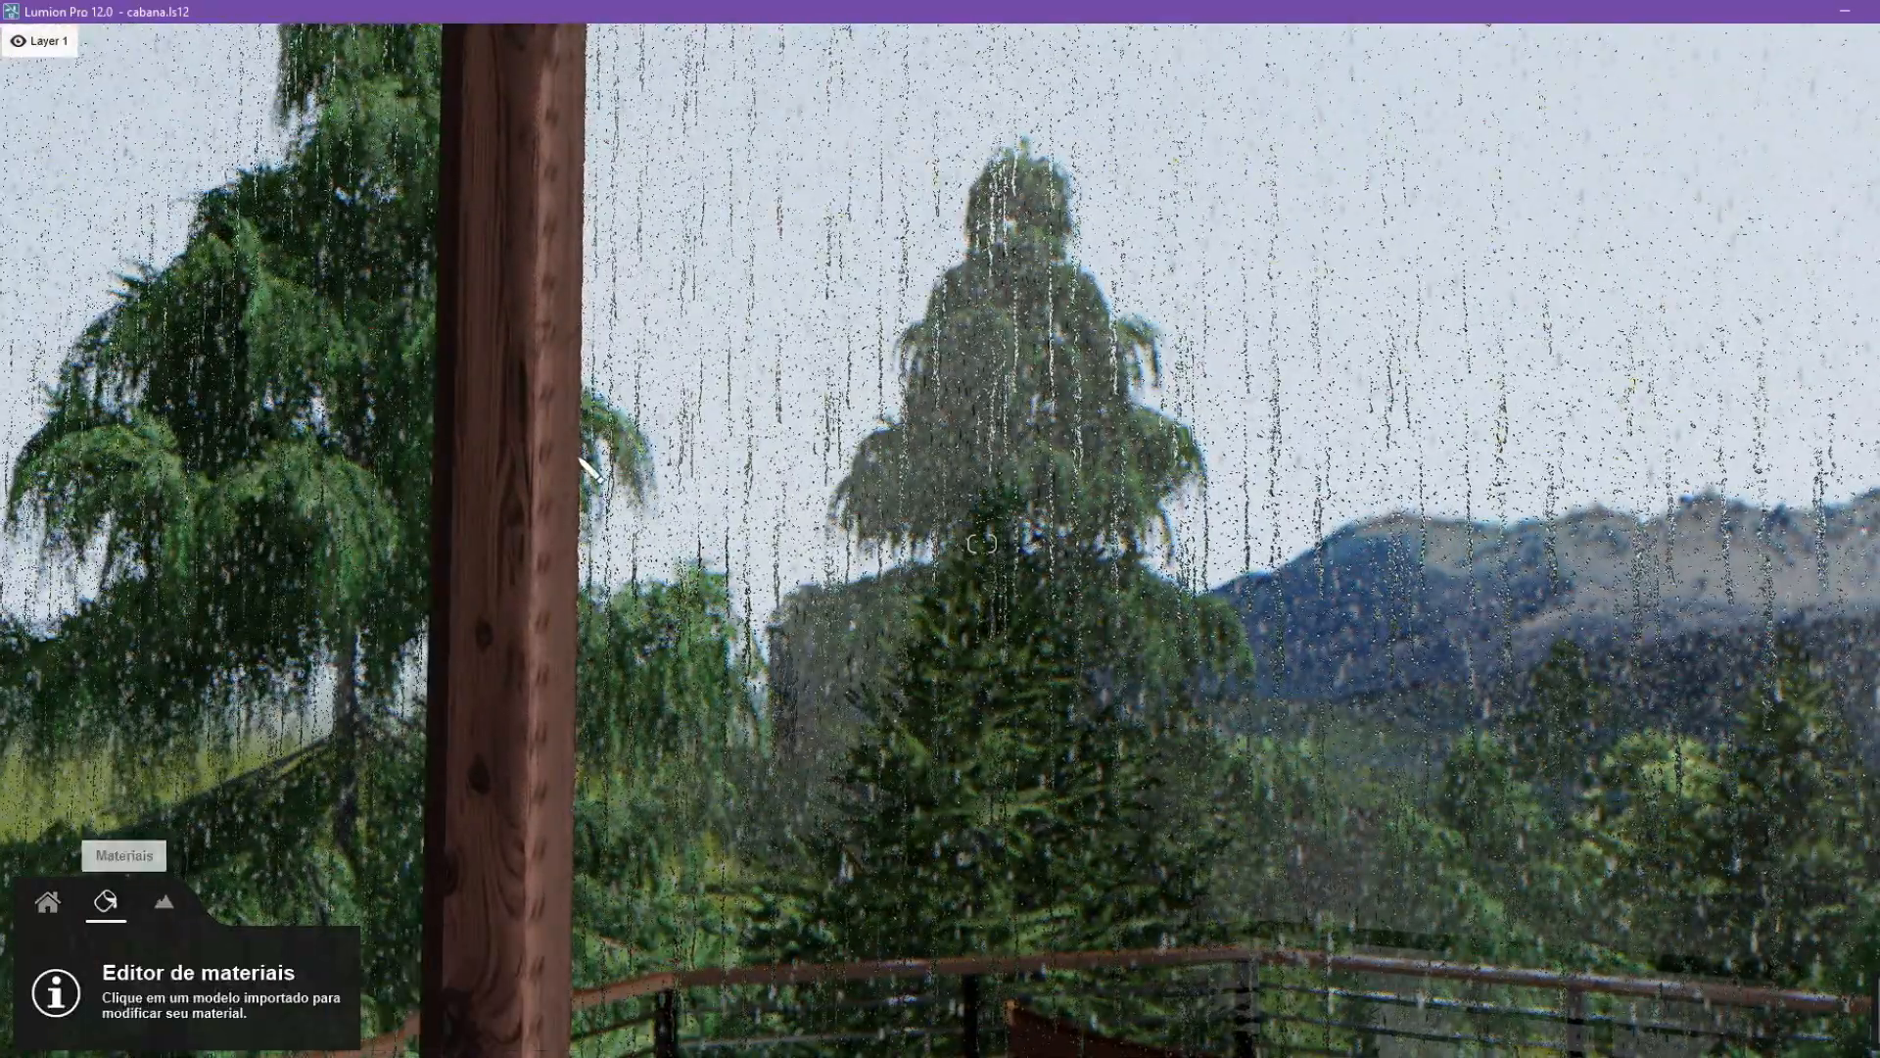
left_click(984, 627)
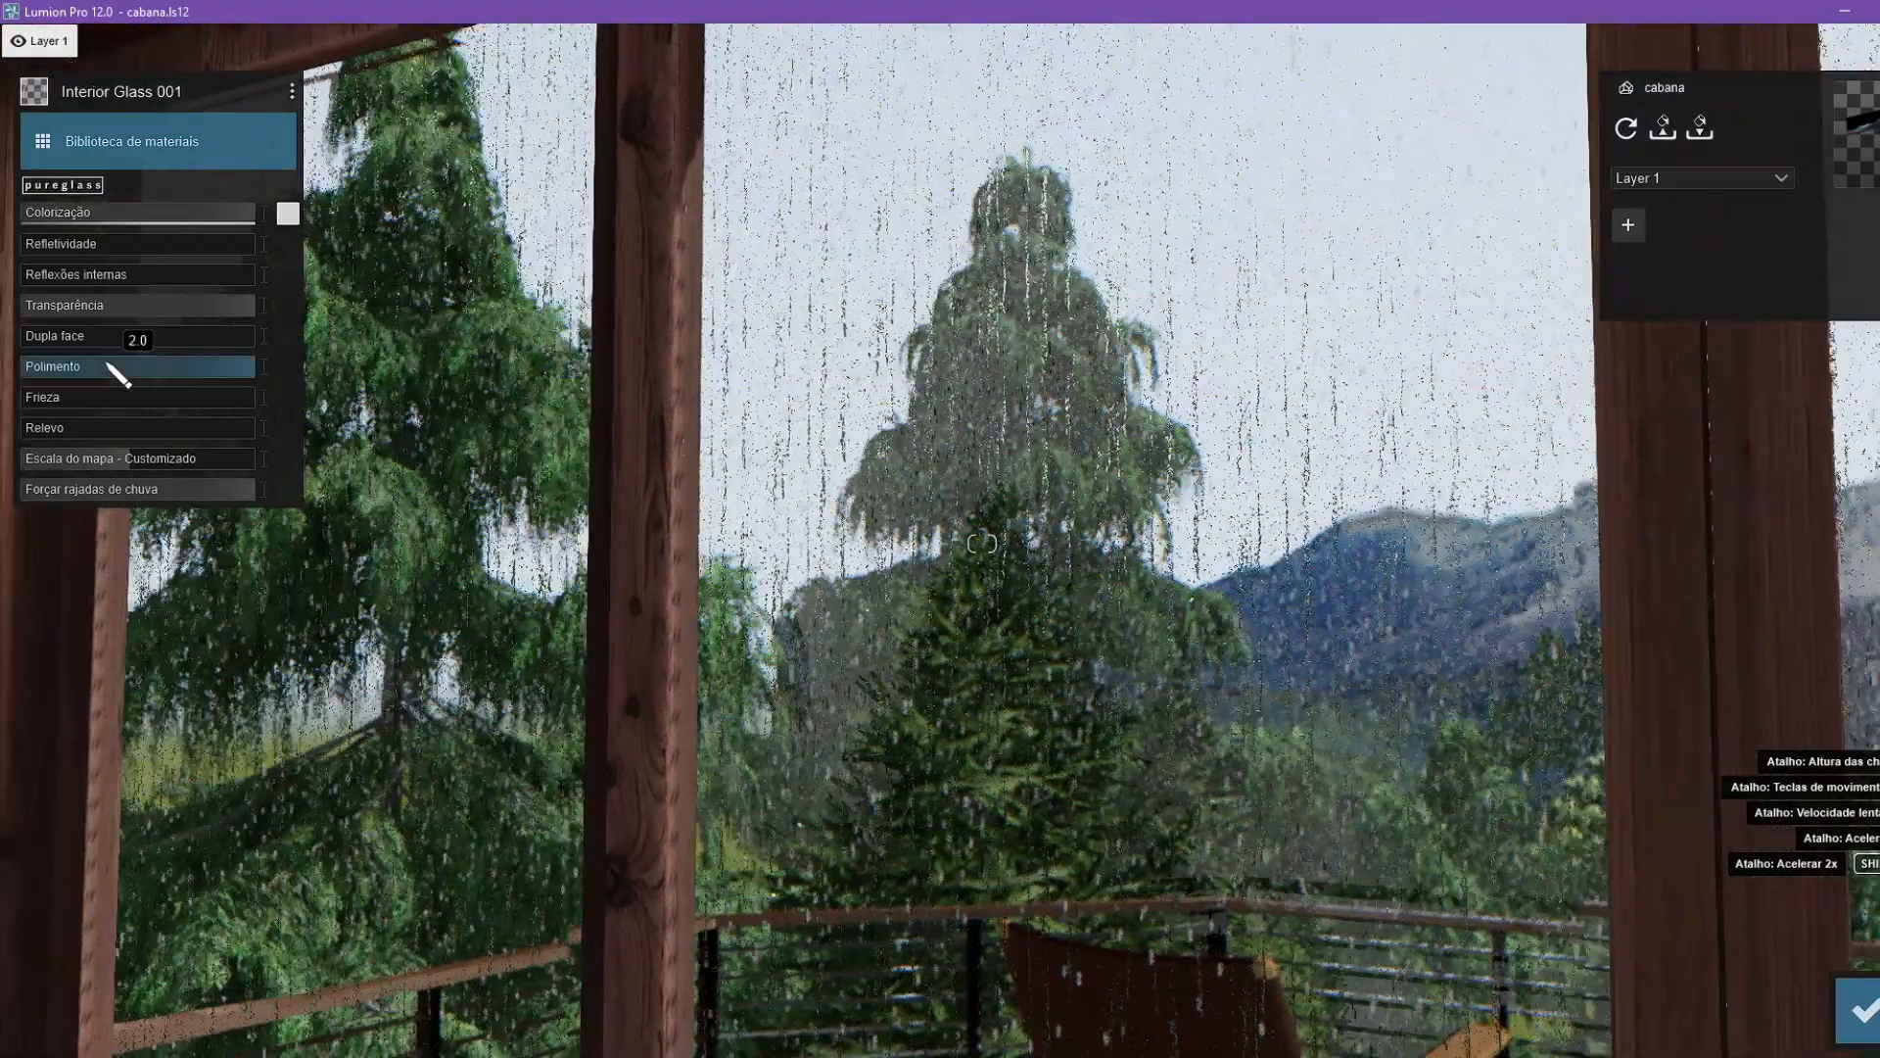
left_click(1032, 473)
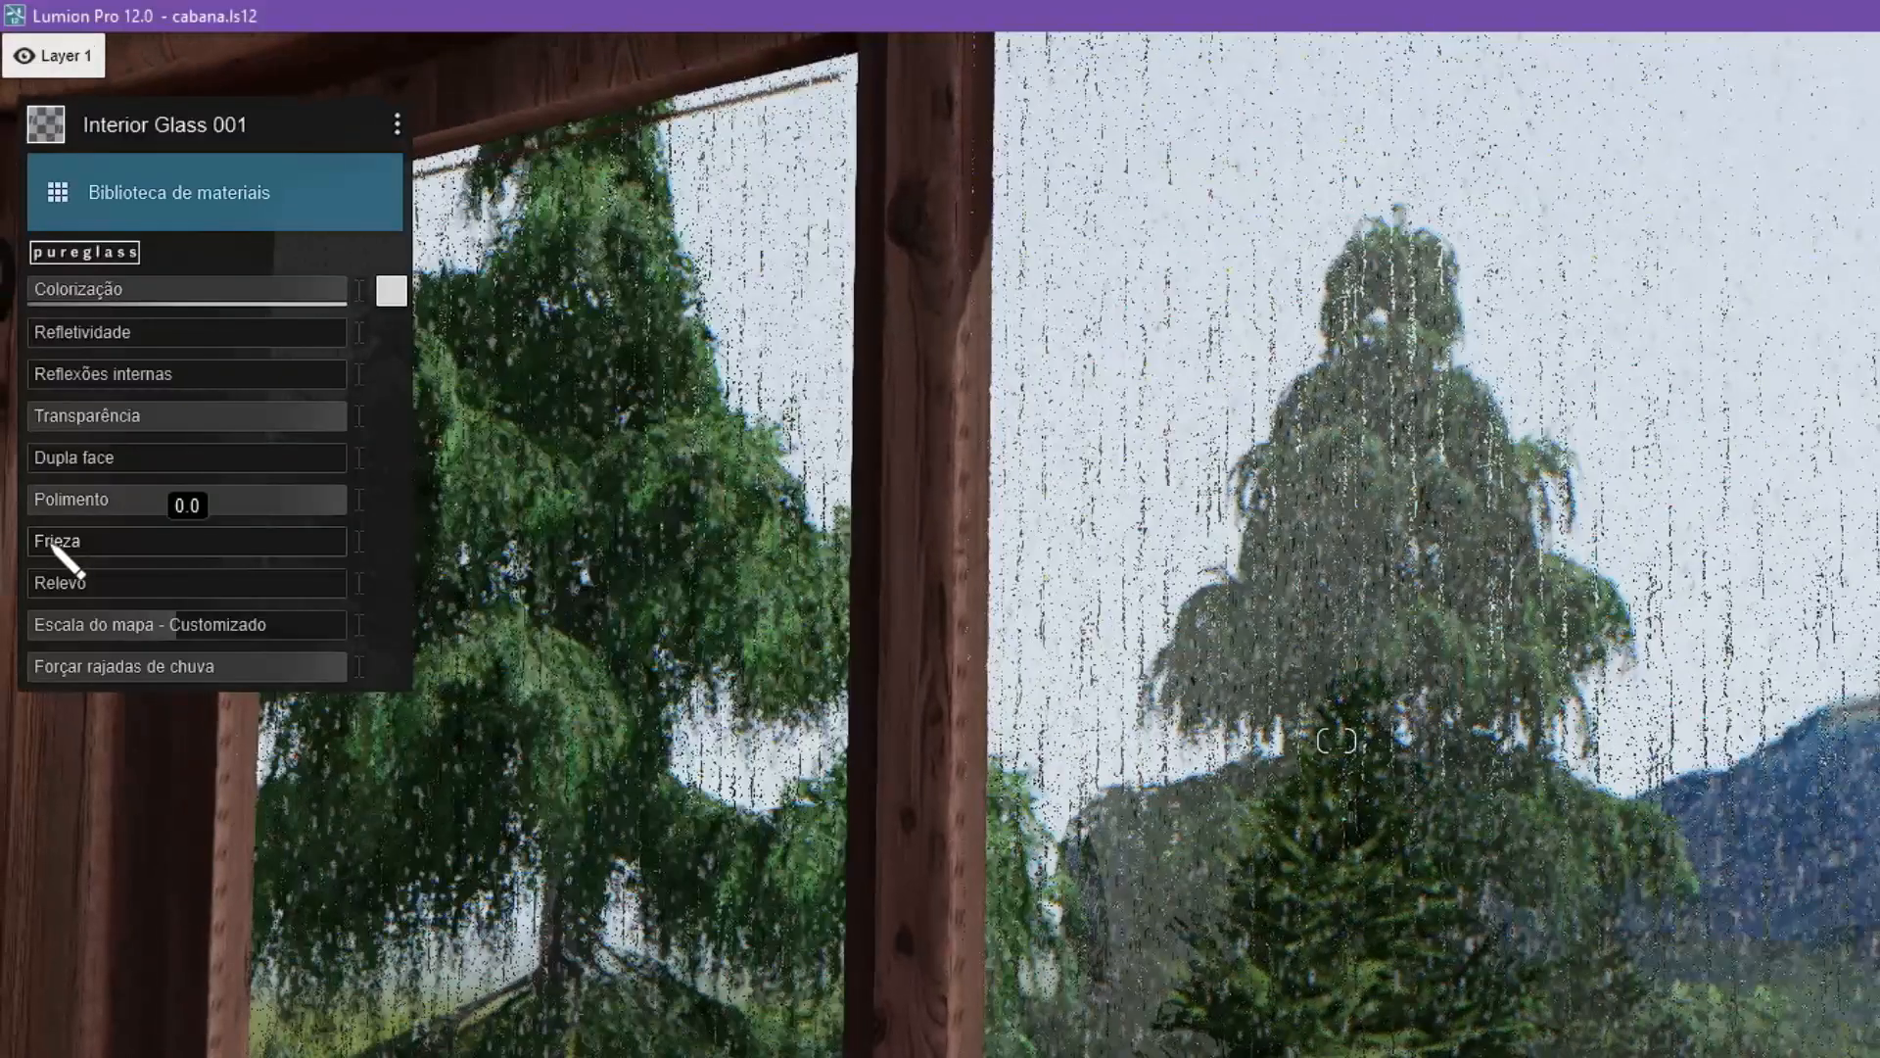
key("shift")
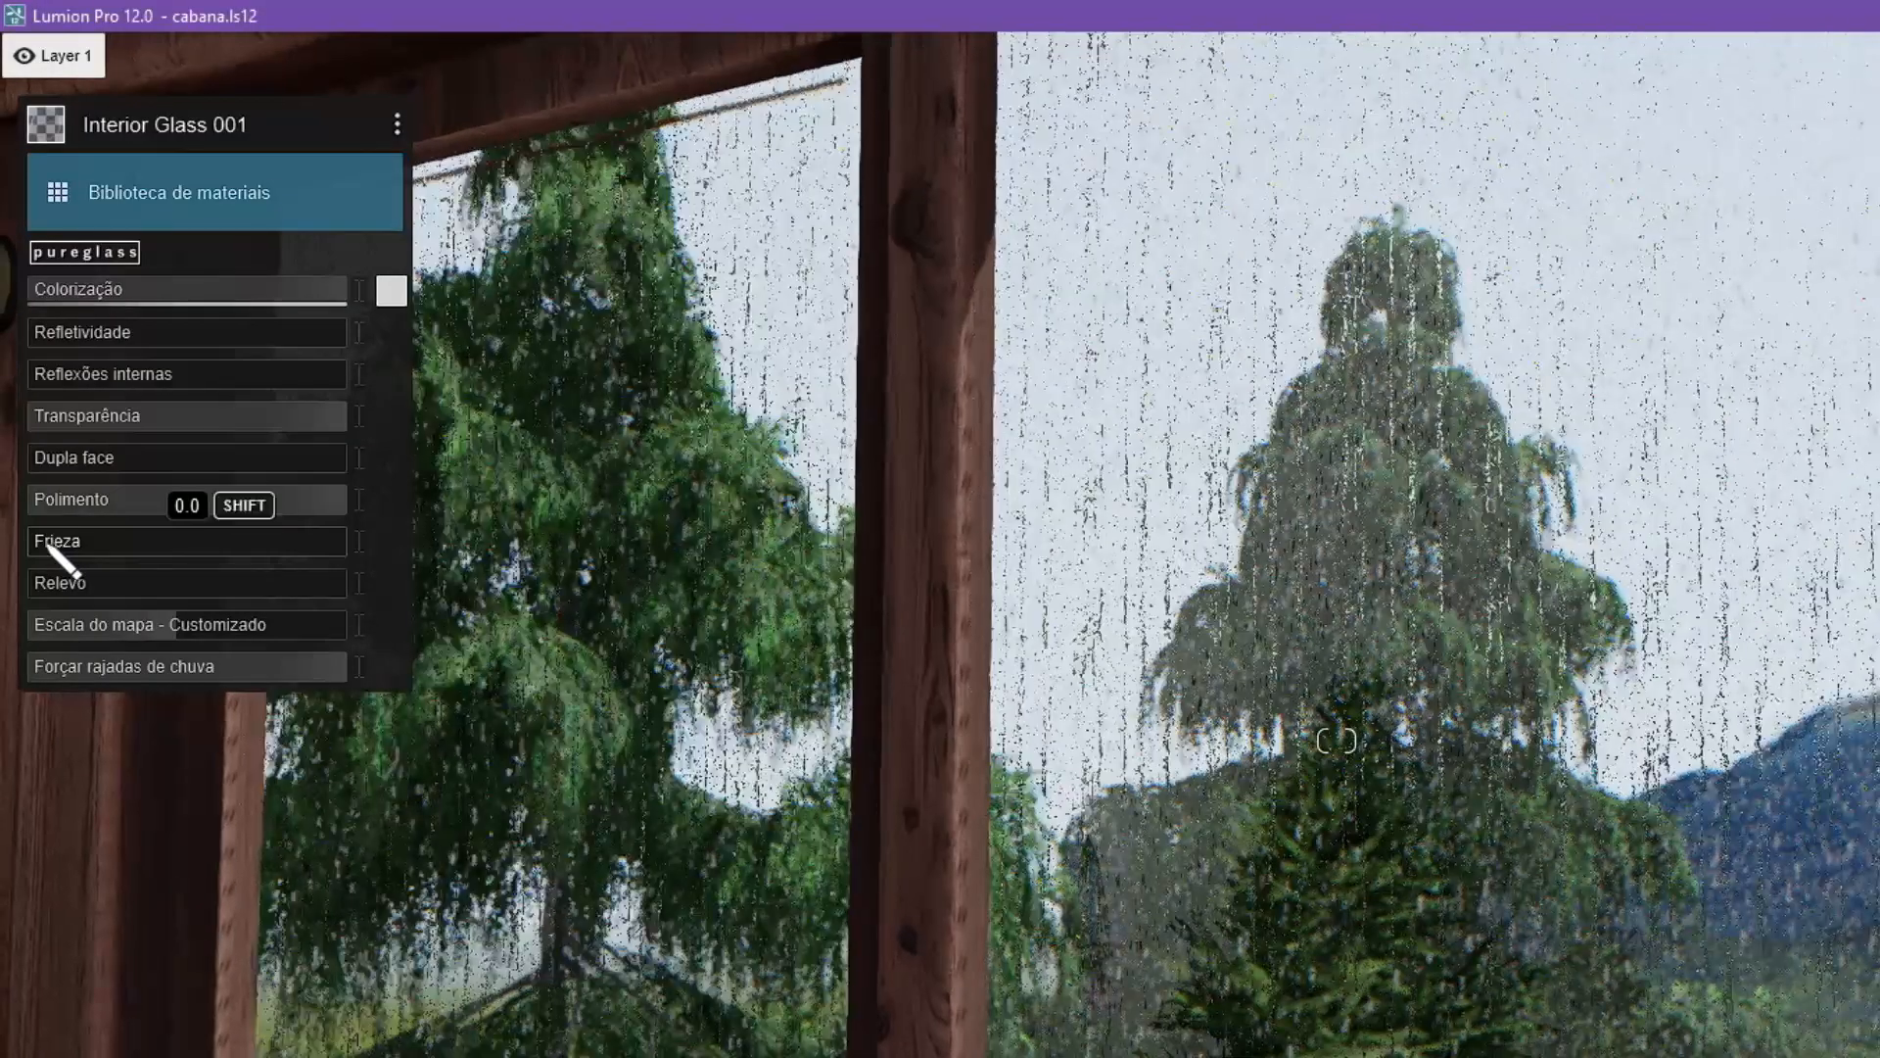
left_click_drag(139, 561, 77, 548)
left_click_drag(64, 331, 149, 331)
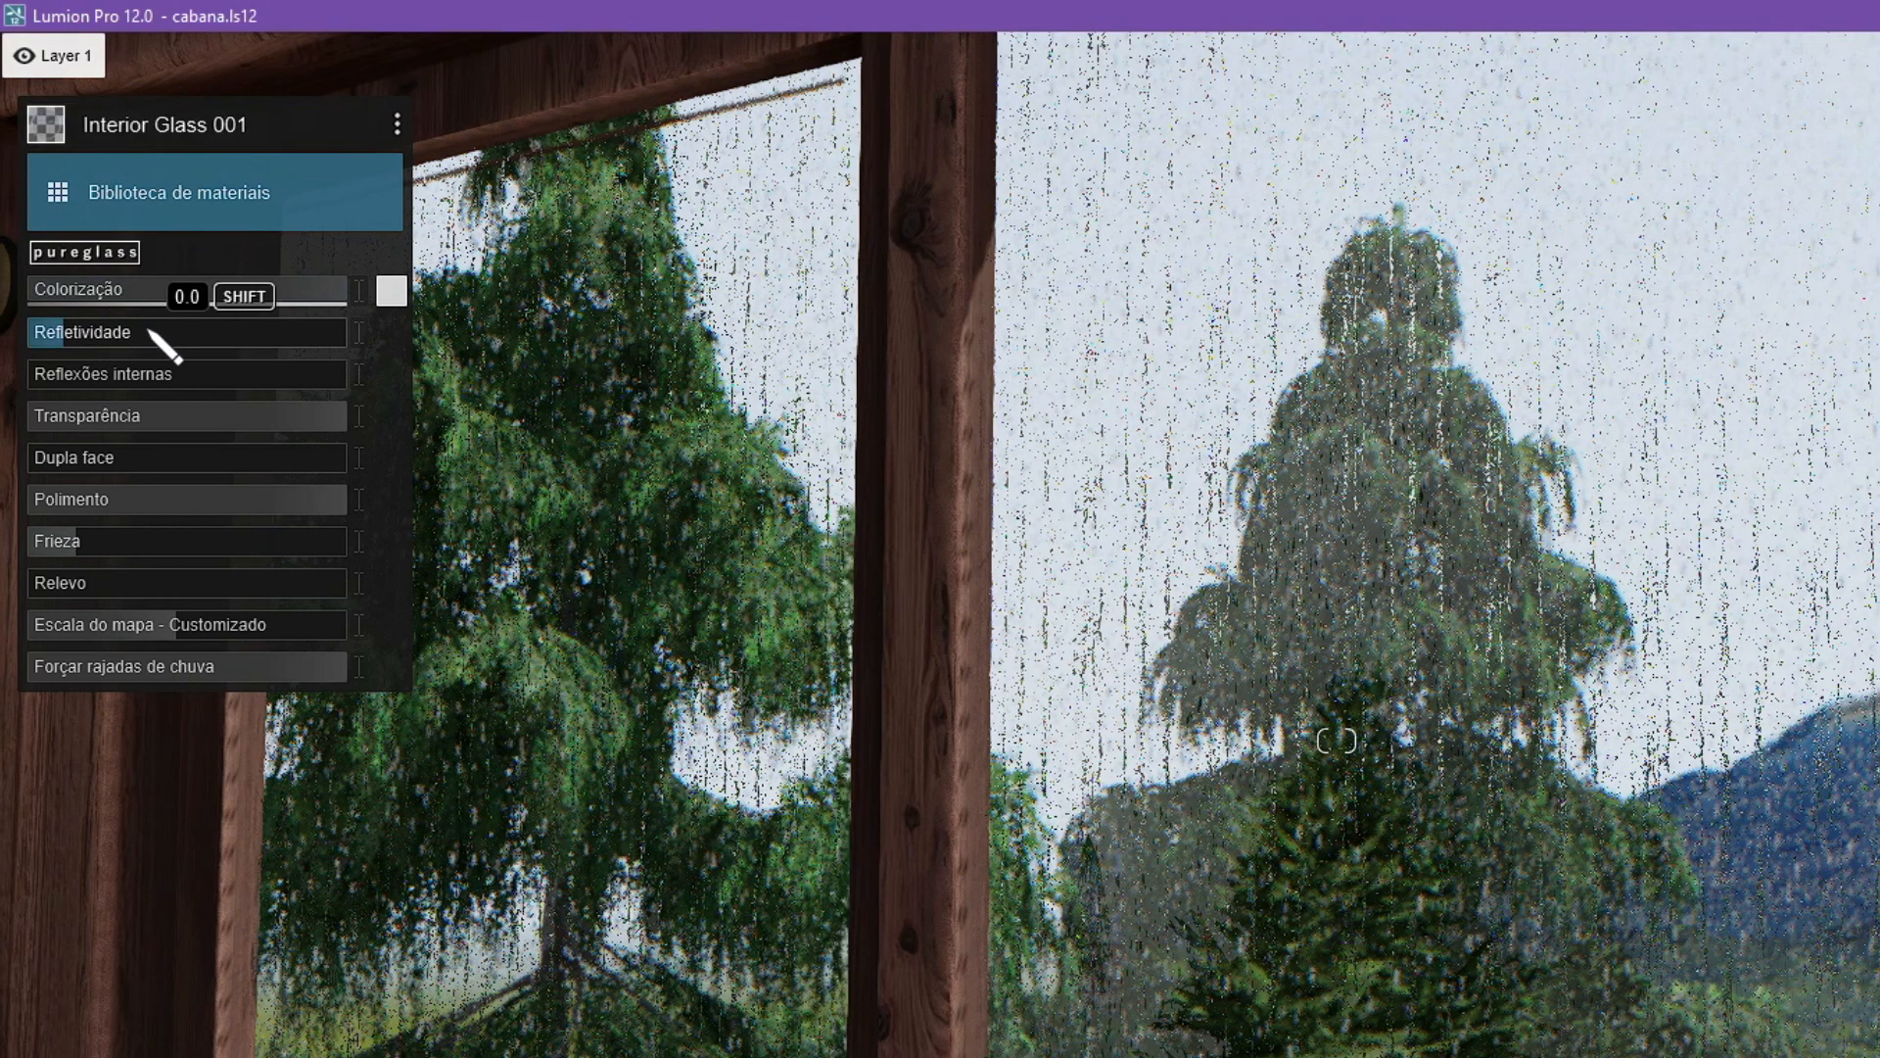
left_click_drag(259, 370, 169, 356, "shift")
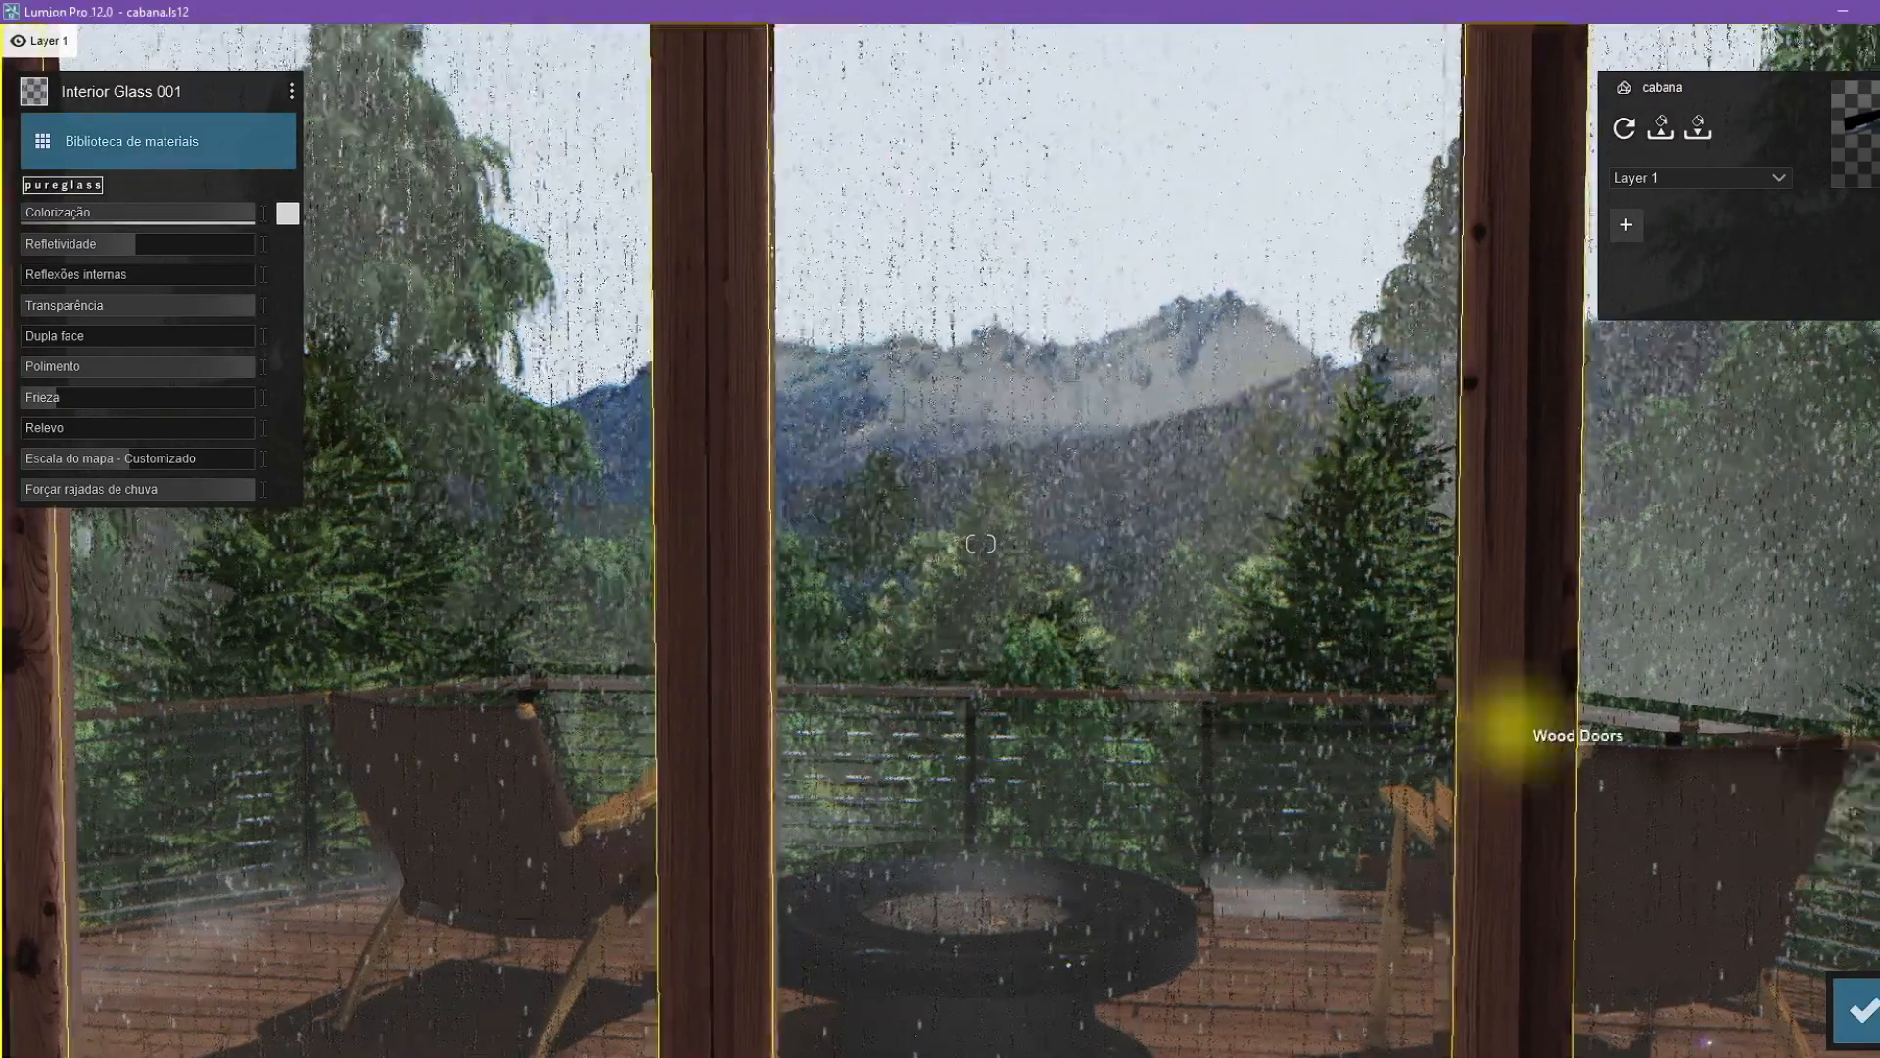
right_click_drag(1517, 726, 1224, 730)
Place a Reflection control object inside the living room near the coffee table, in view of the glass doors.
mouse_move(980, 543)
right_mouse_down()
mouse_move(931, 601)
mouse_move(974, 542)
right_mouse_up()
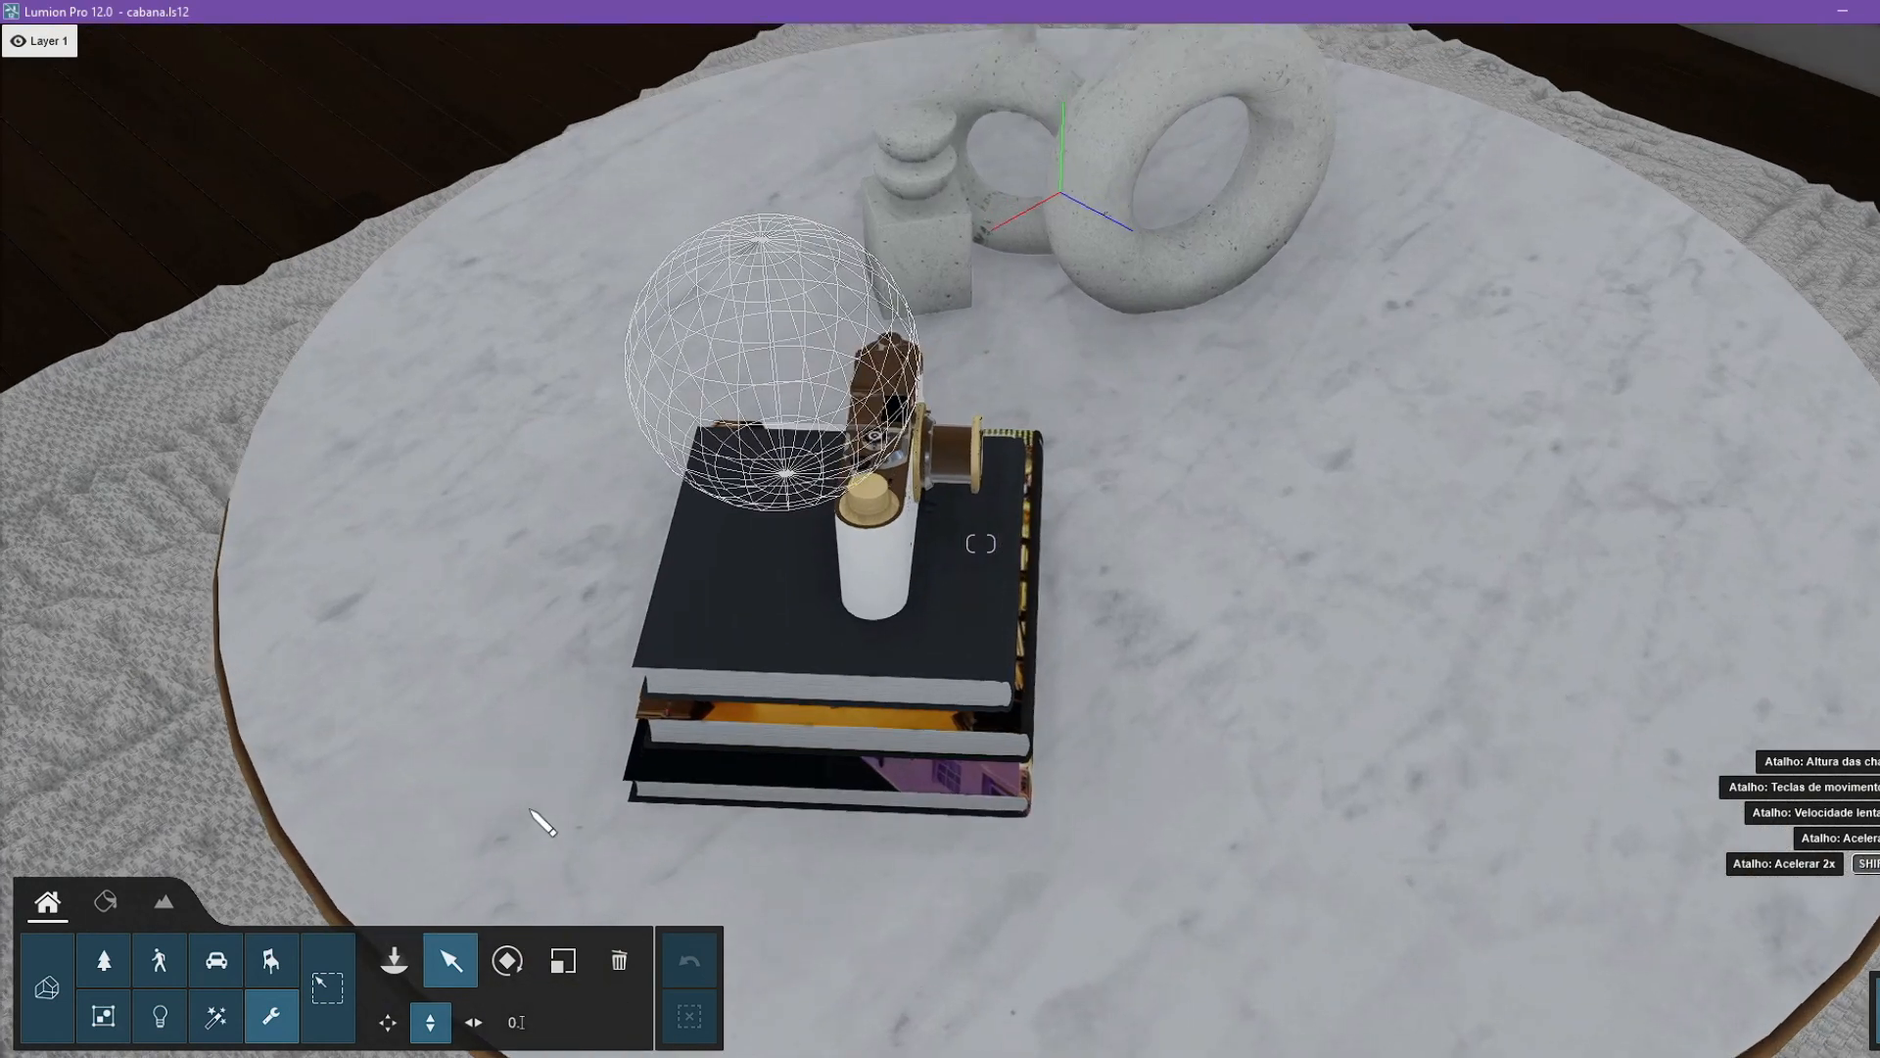
scroll(588, 612, "down", 3)
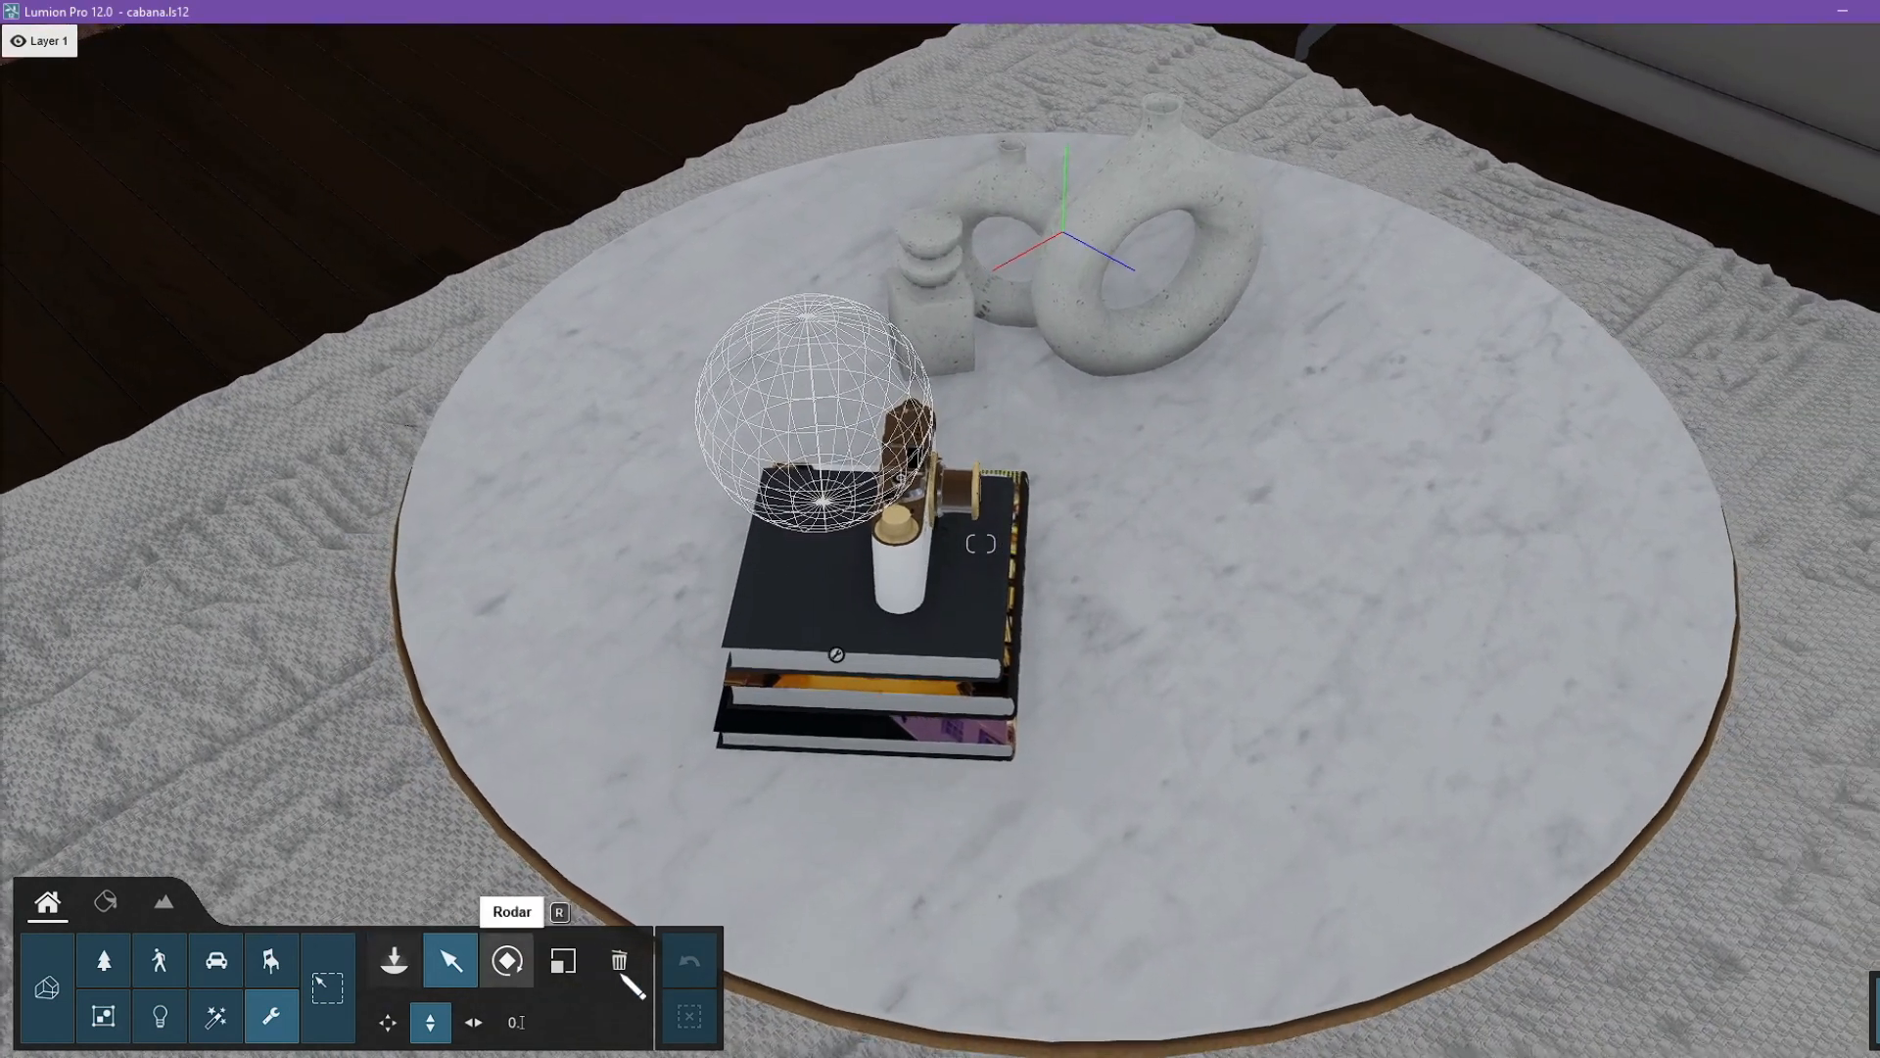
left_click(836, 662)
right_click_drag(871, 742, 1371, 451)
right_click_drag(685, 548, 968, 621)
key("s")
key("s")
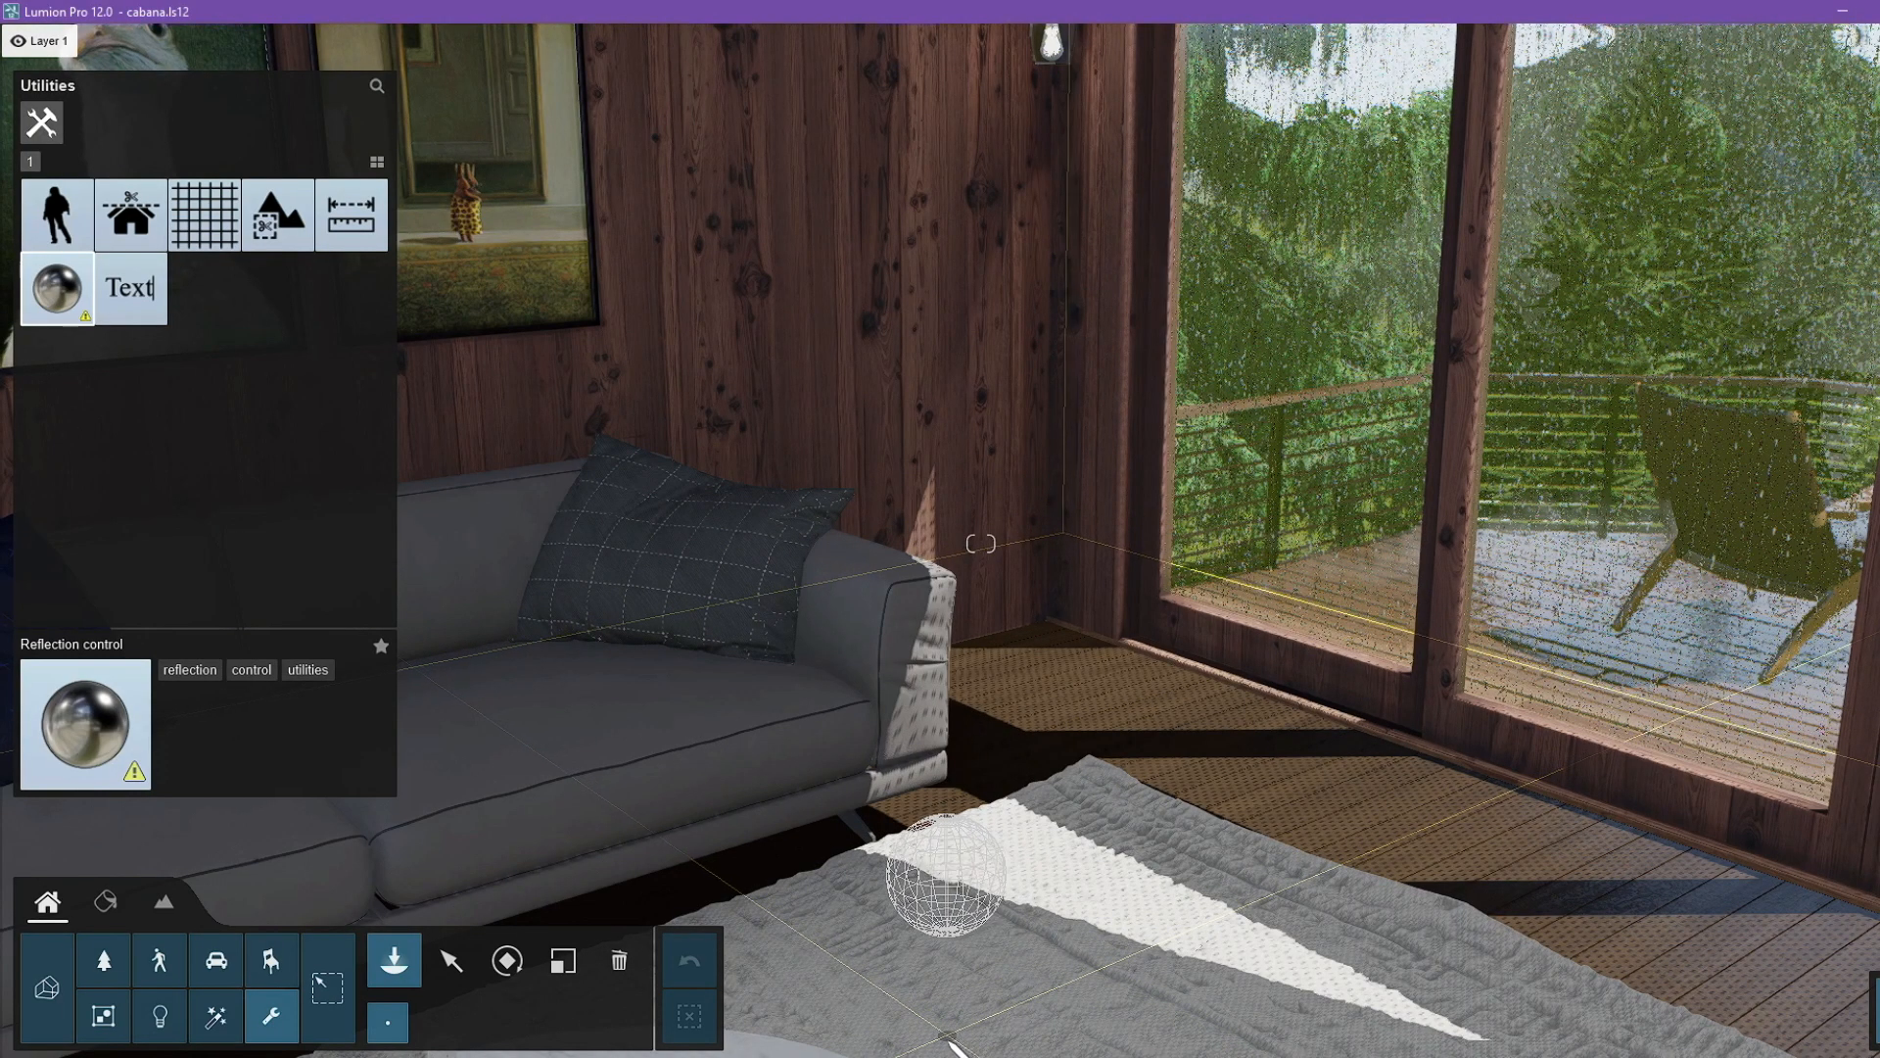
left_click(937, 990)
right_click_drag(938, 989, 1420, 951)
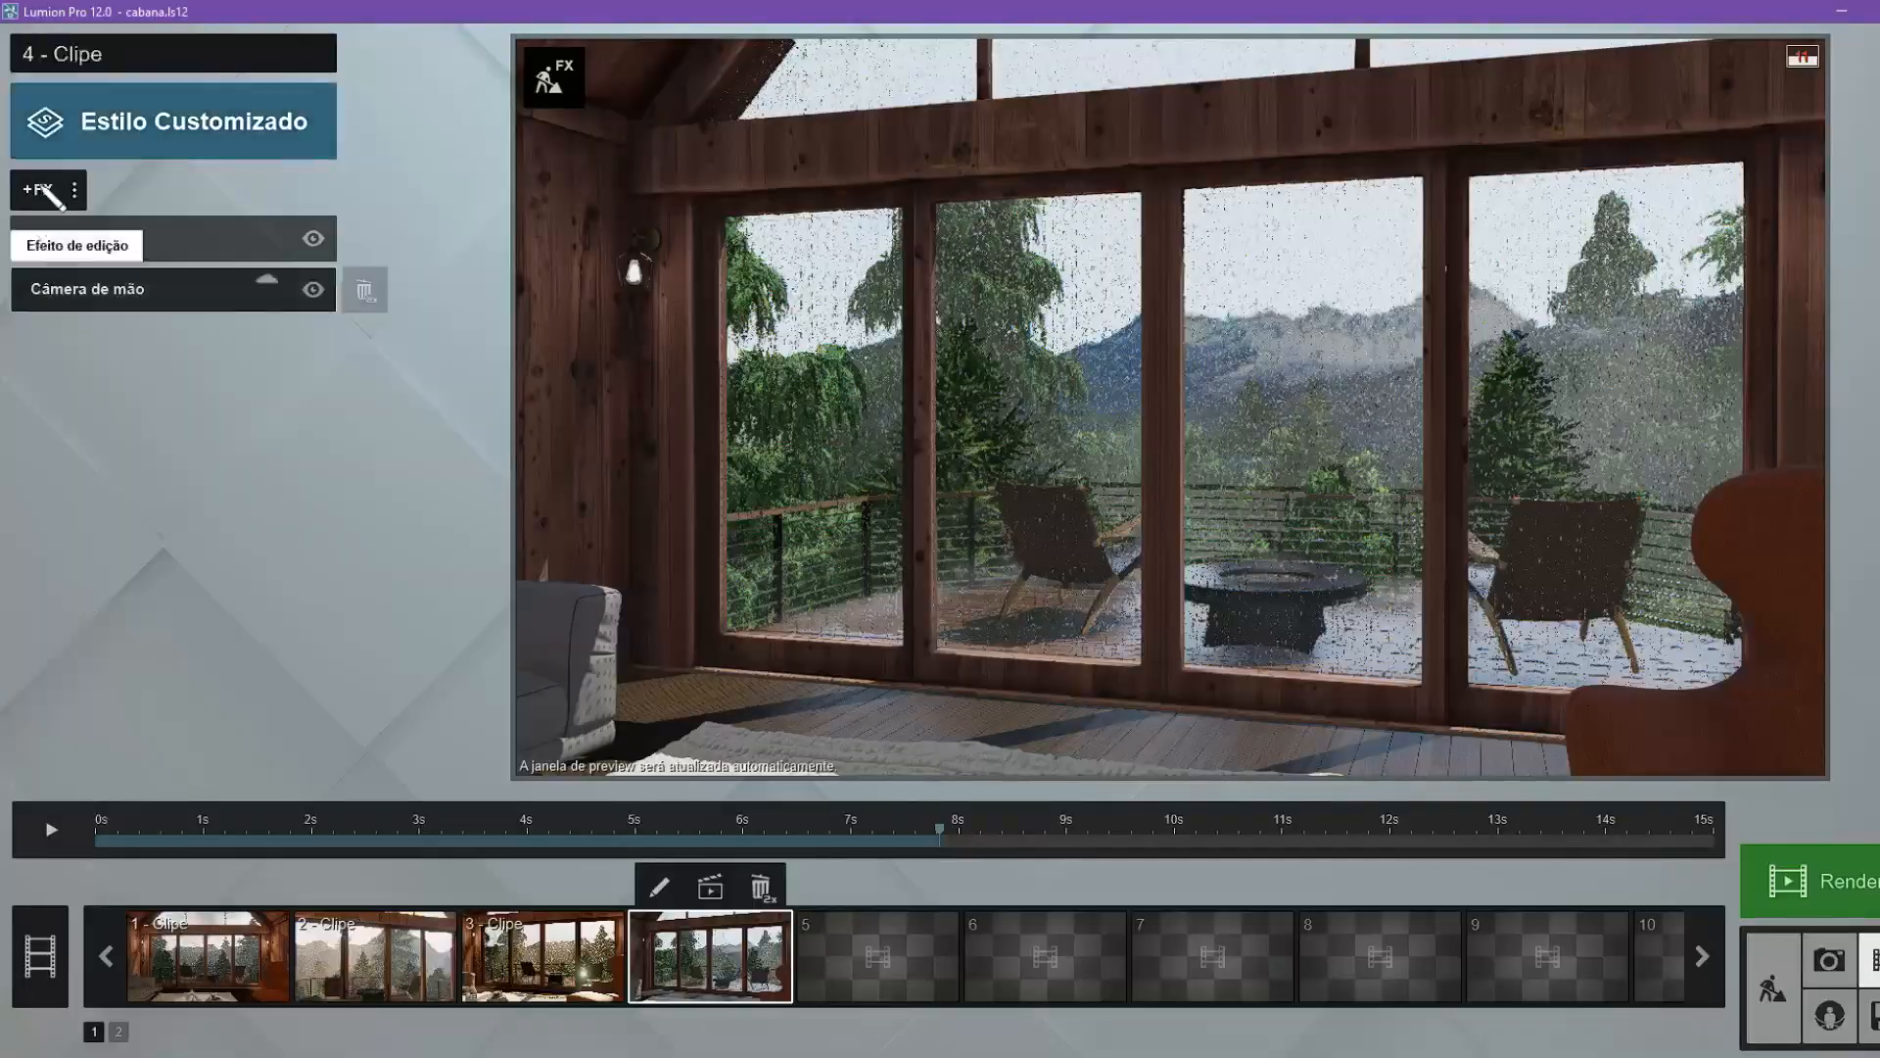
Add a Vento effect to clip 4, set Velocidade do vento to 100% and adjust the Direção do vento.
left_click(44, 189)
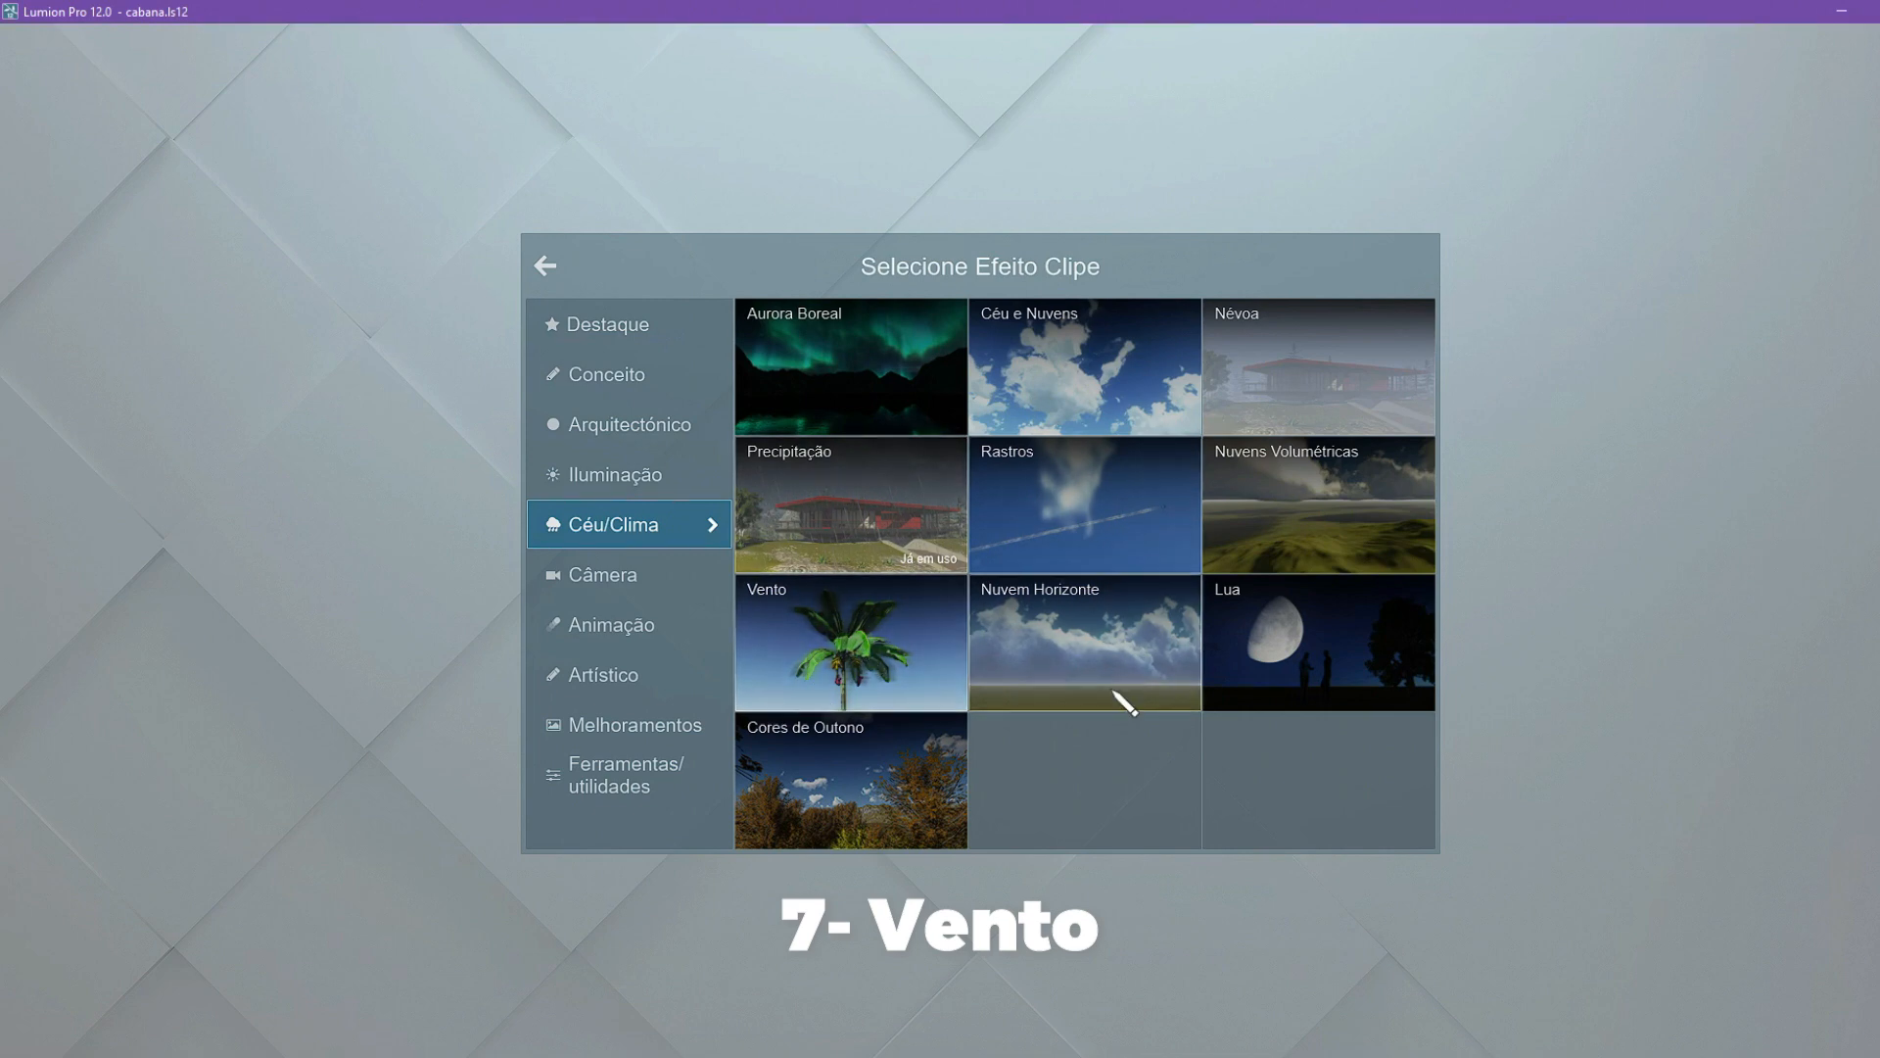
left_click(802, 677)
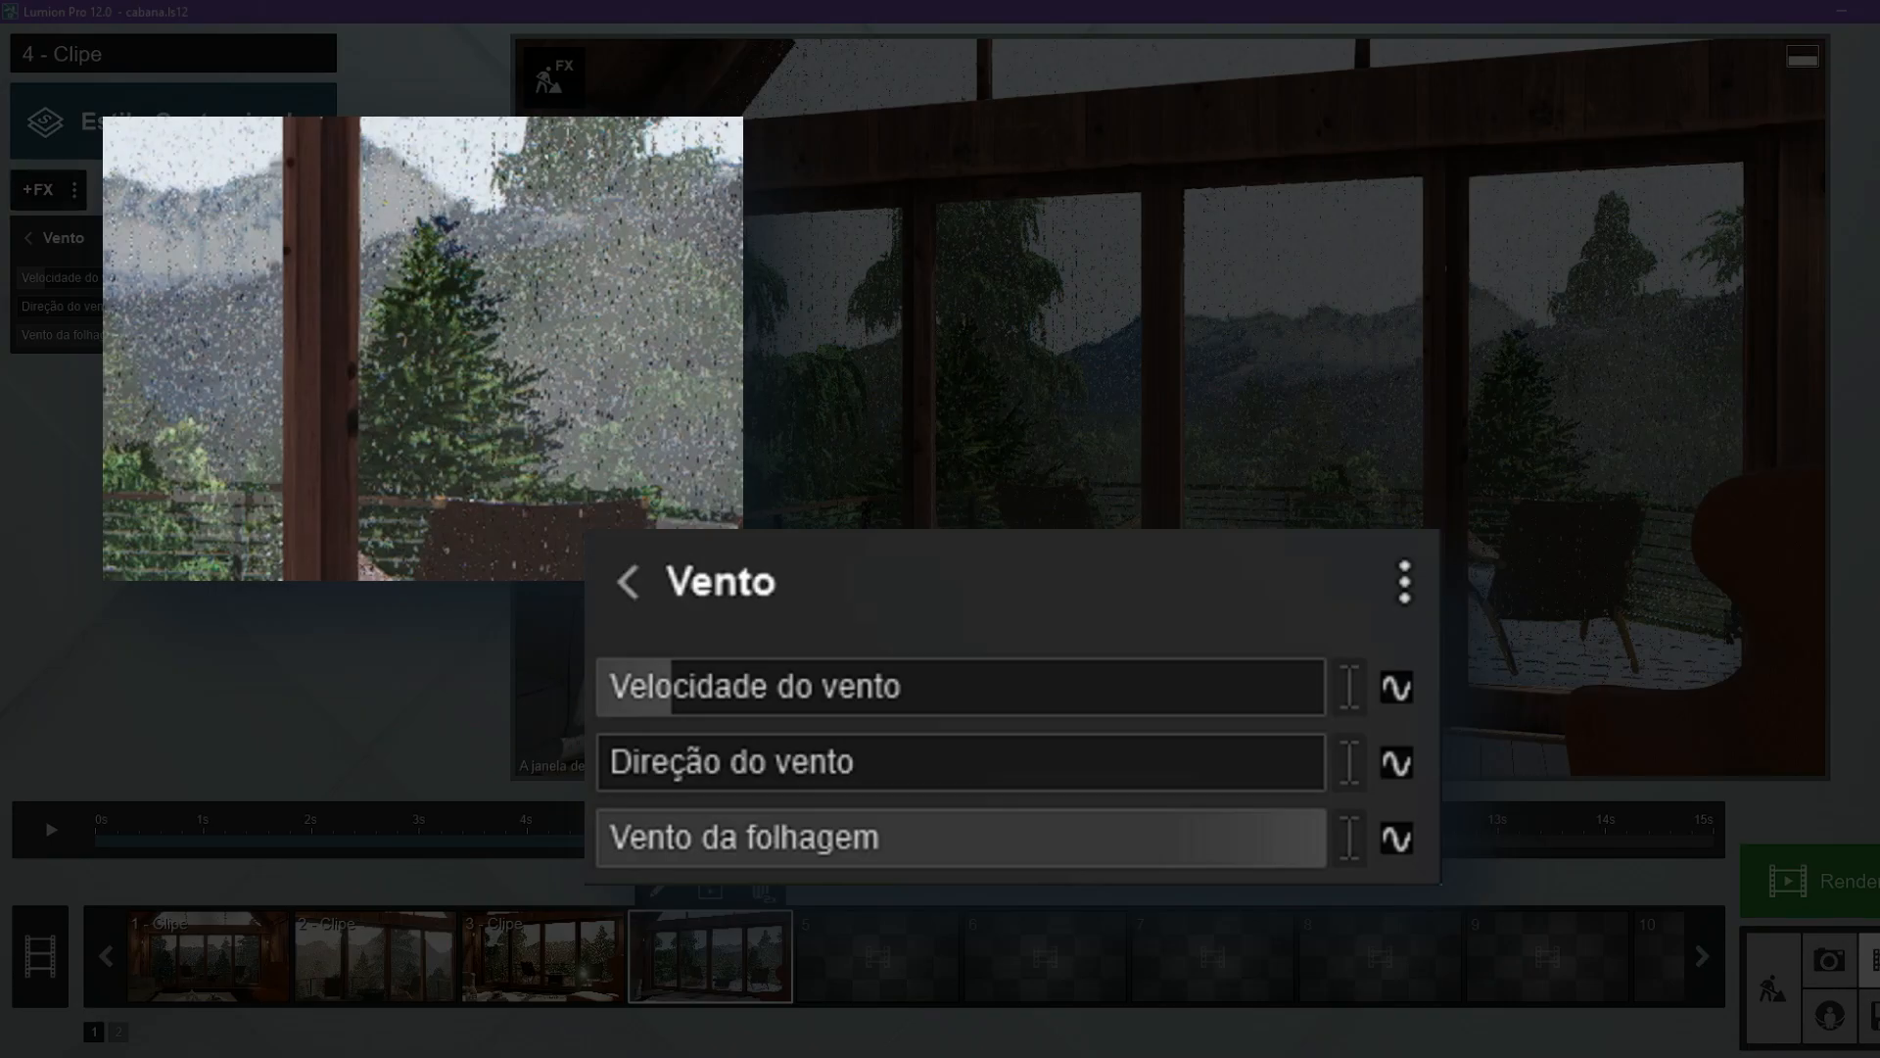
left_click_drag(876, 690, 1328, 691)
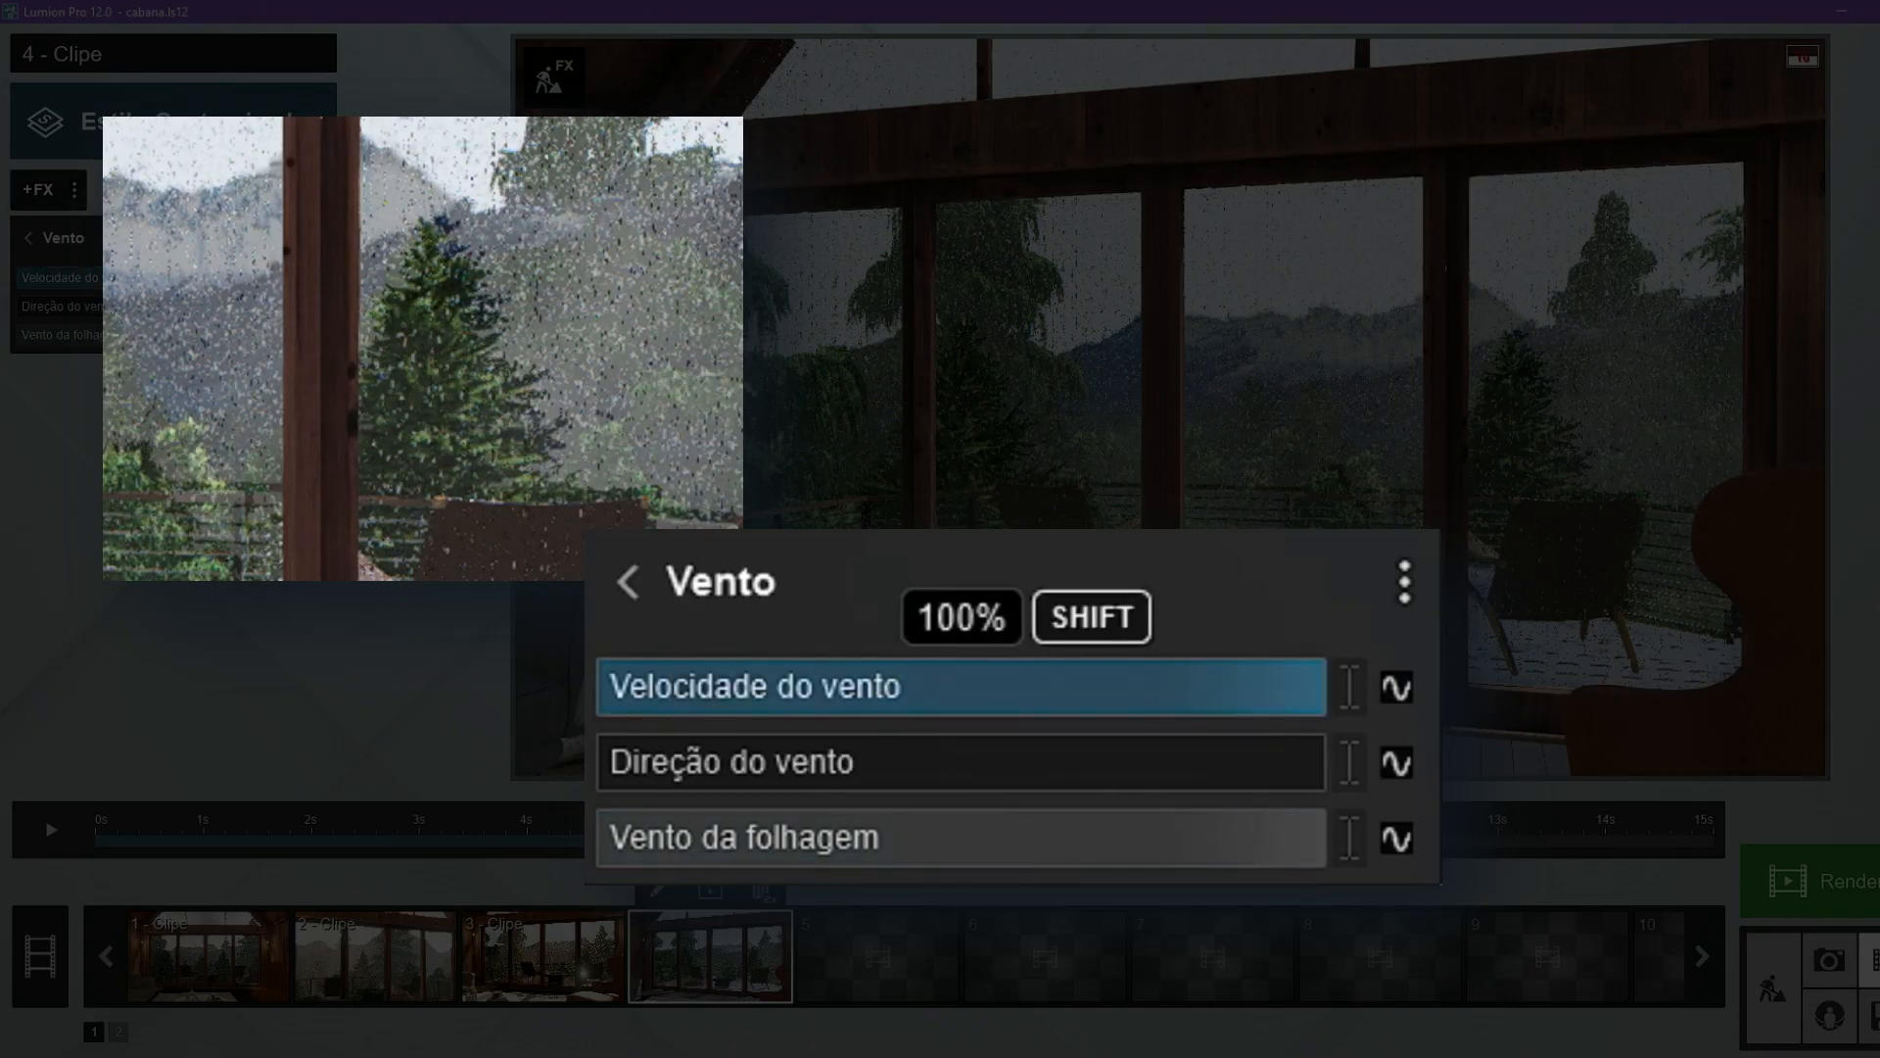
left_click_drag(698, 769, 893, 788)
left_click_drag(1039, 804, 1413, 868)
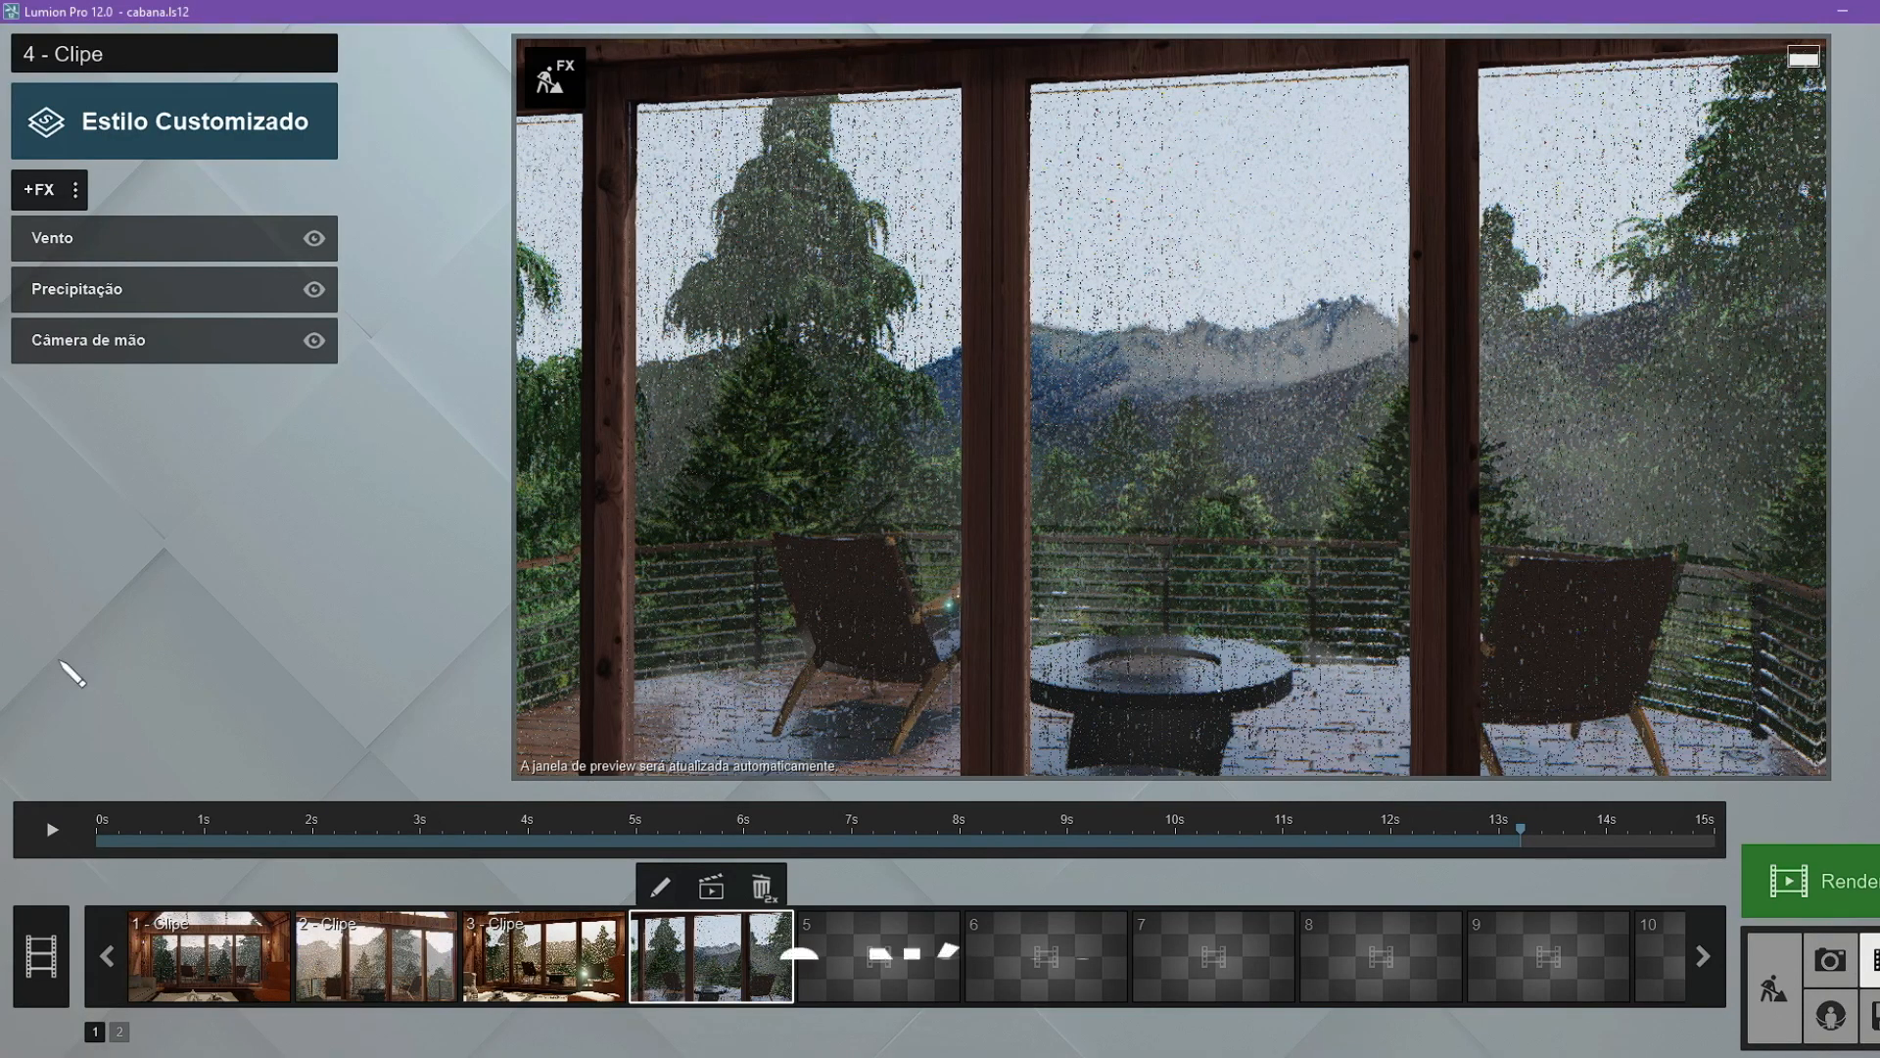
Add a Névoa effect to clip 4, raise its Densidade da névoa and adjust its Queda da névoa.
left_click(51, 199)
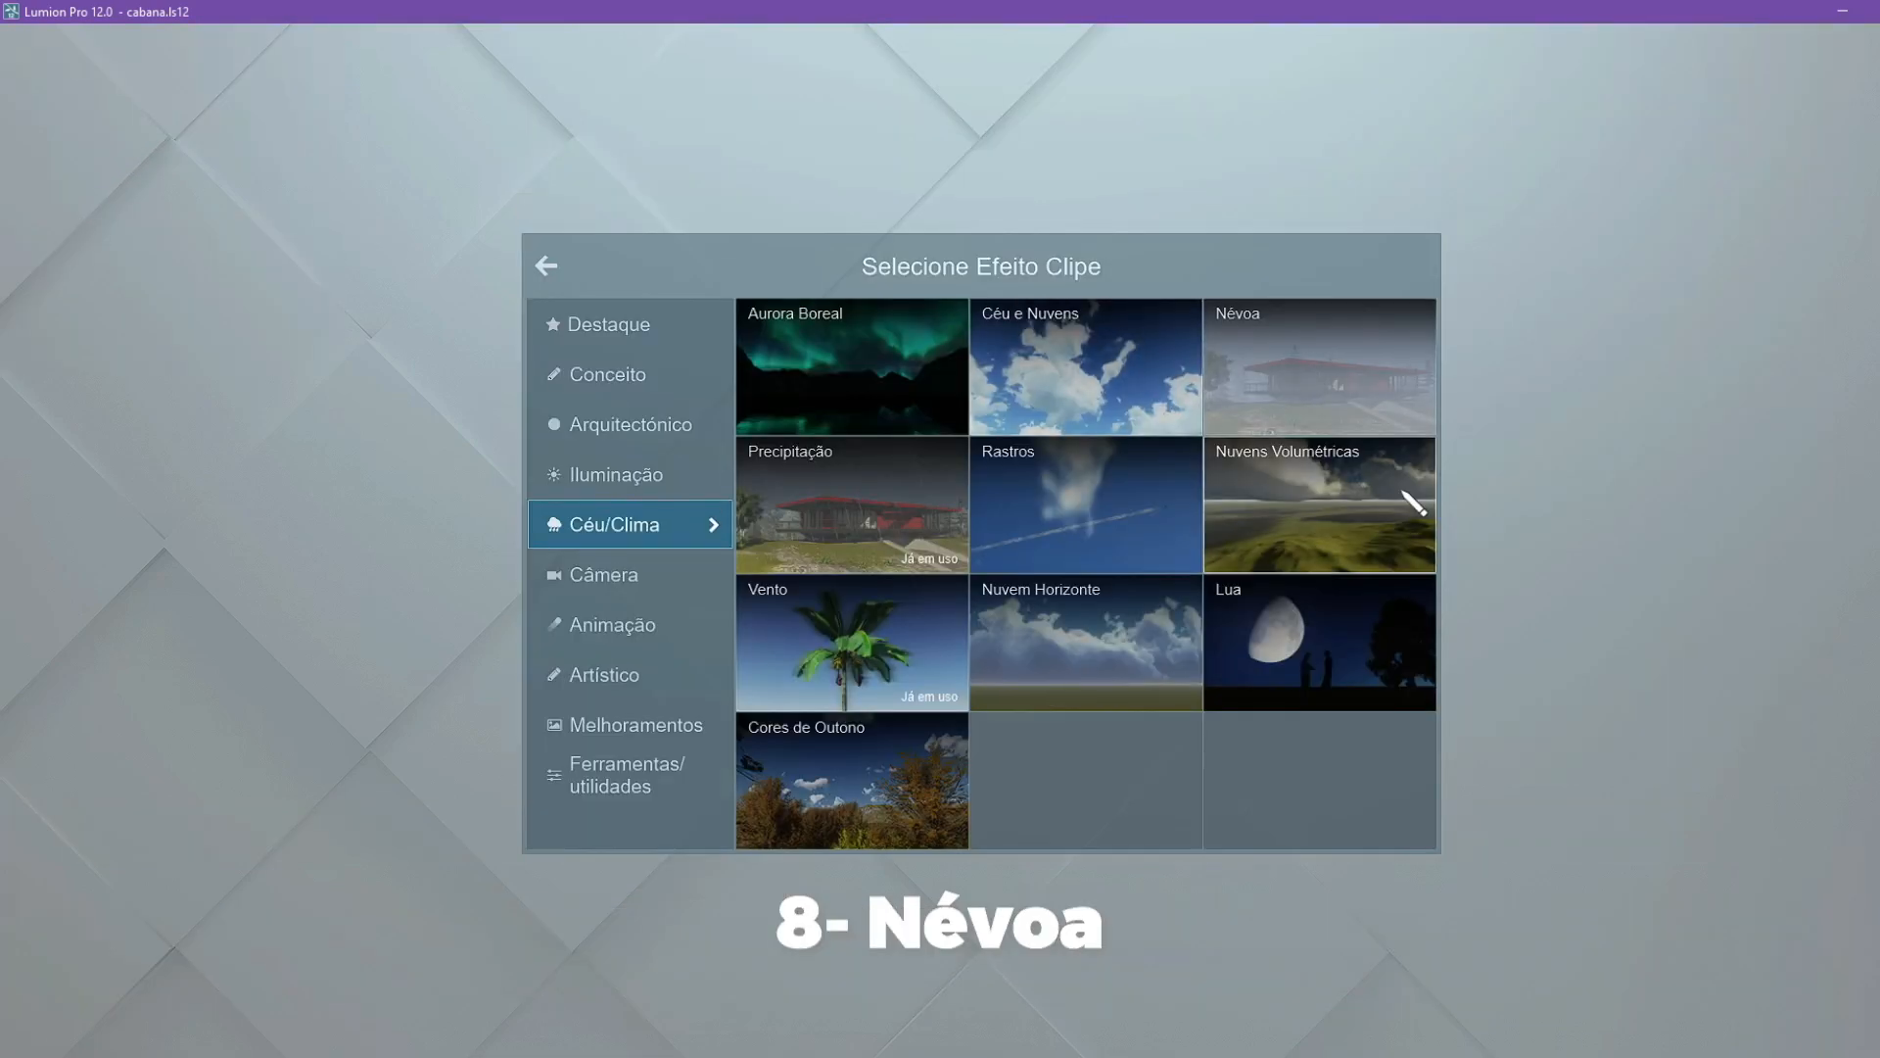
left_click(1345, 390)
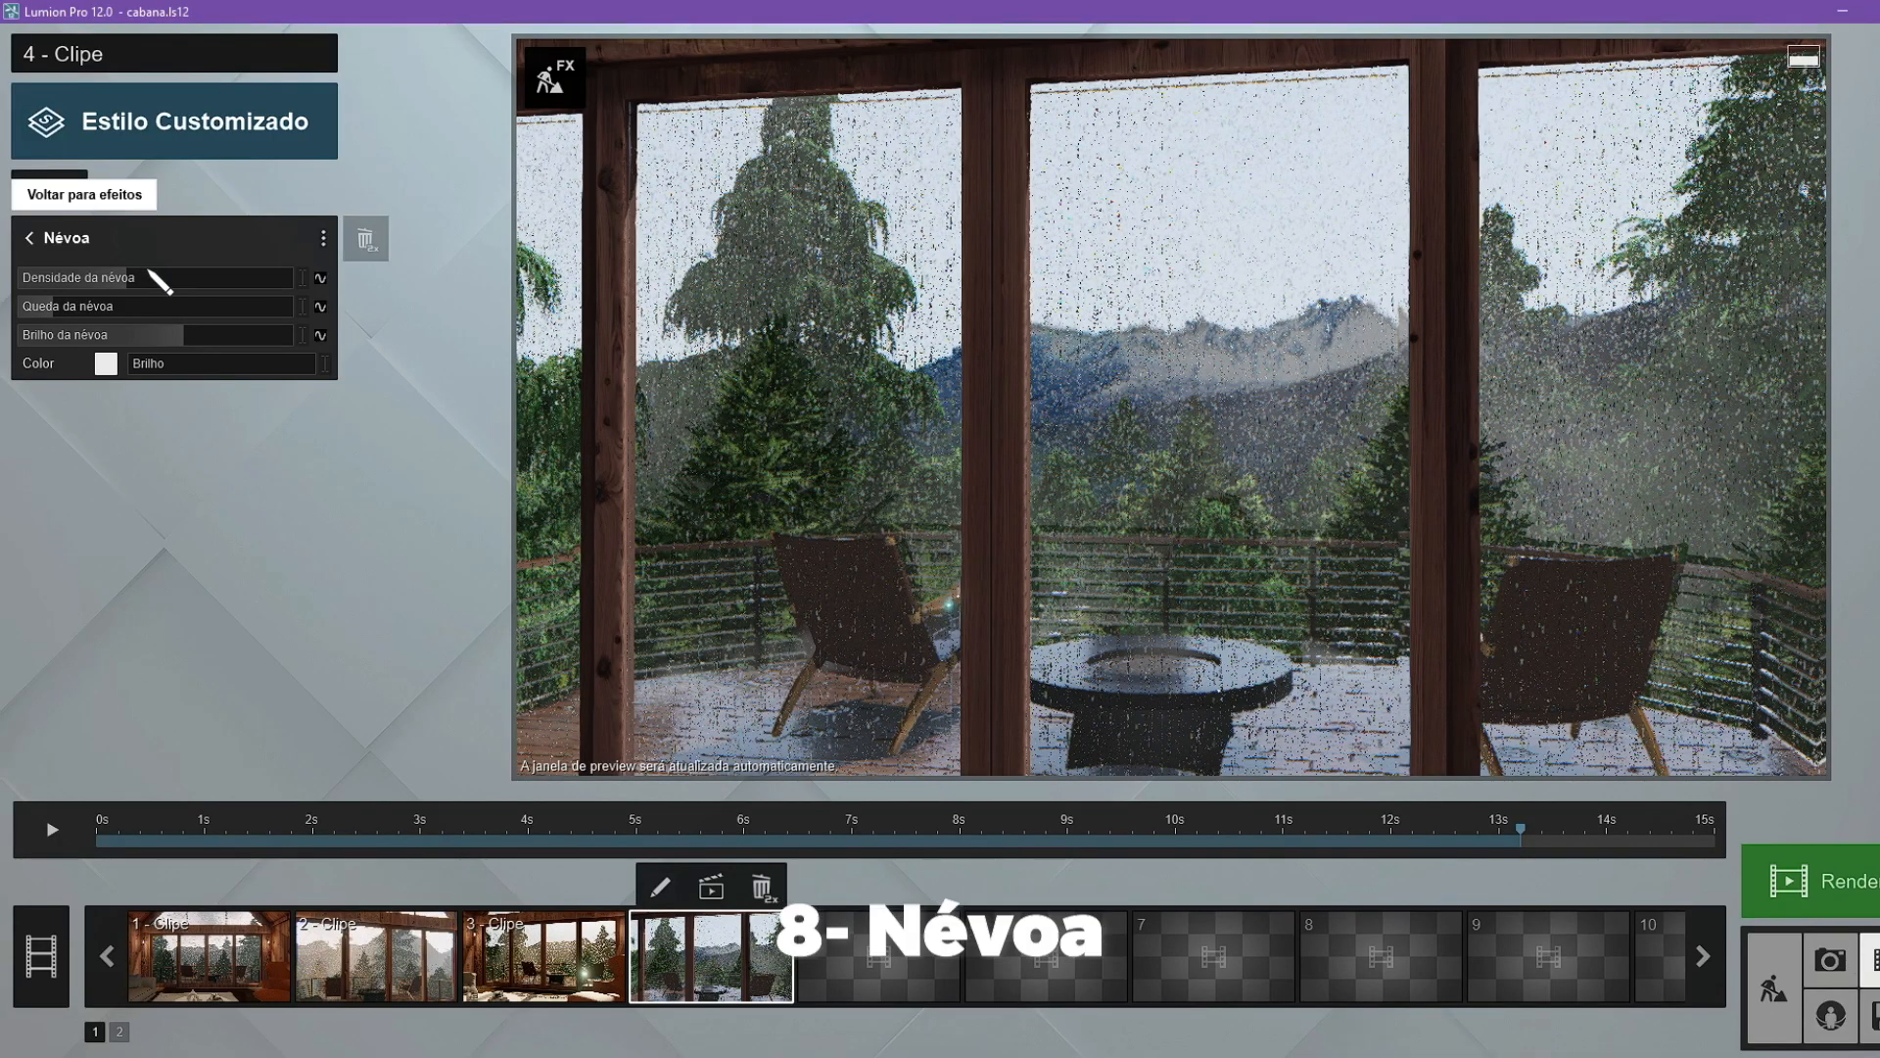
left_click_drag(159, 281, 245, 284)
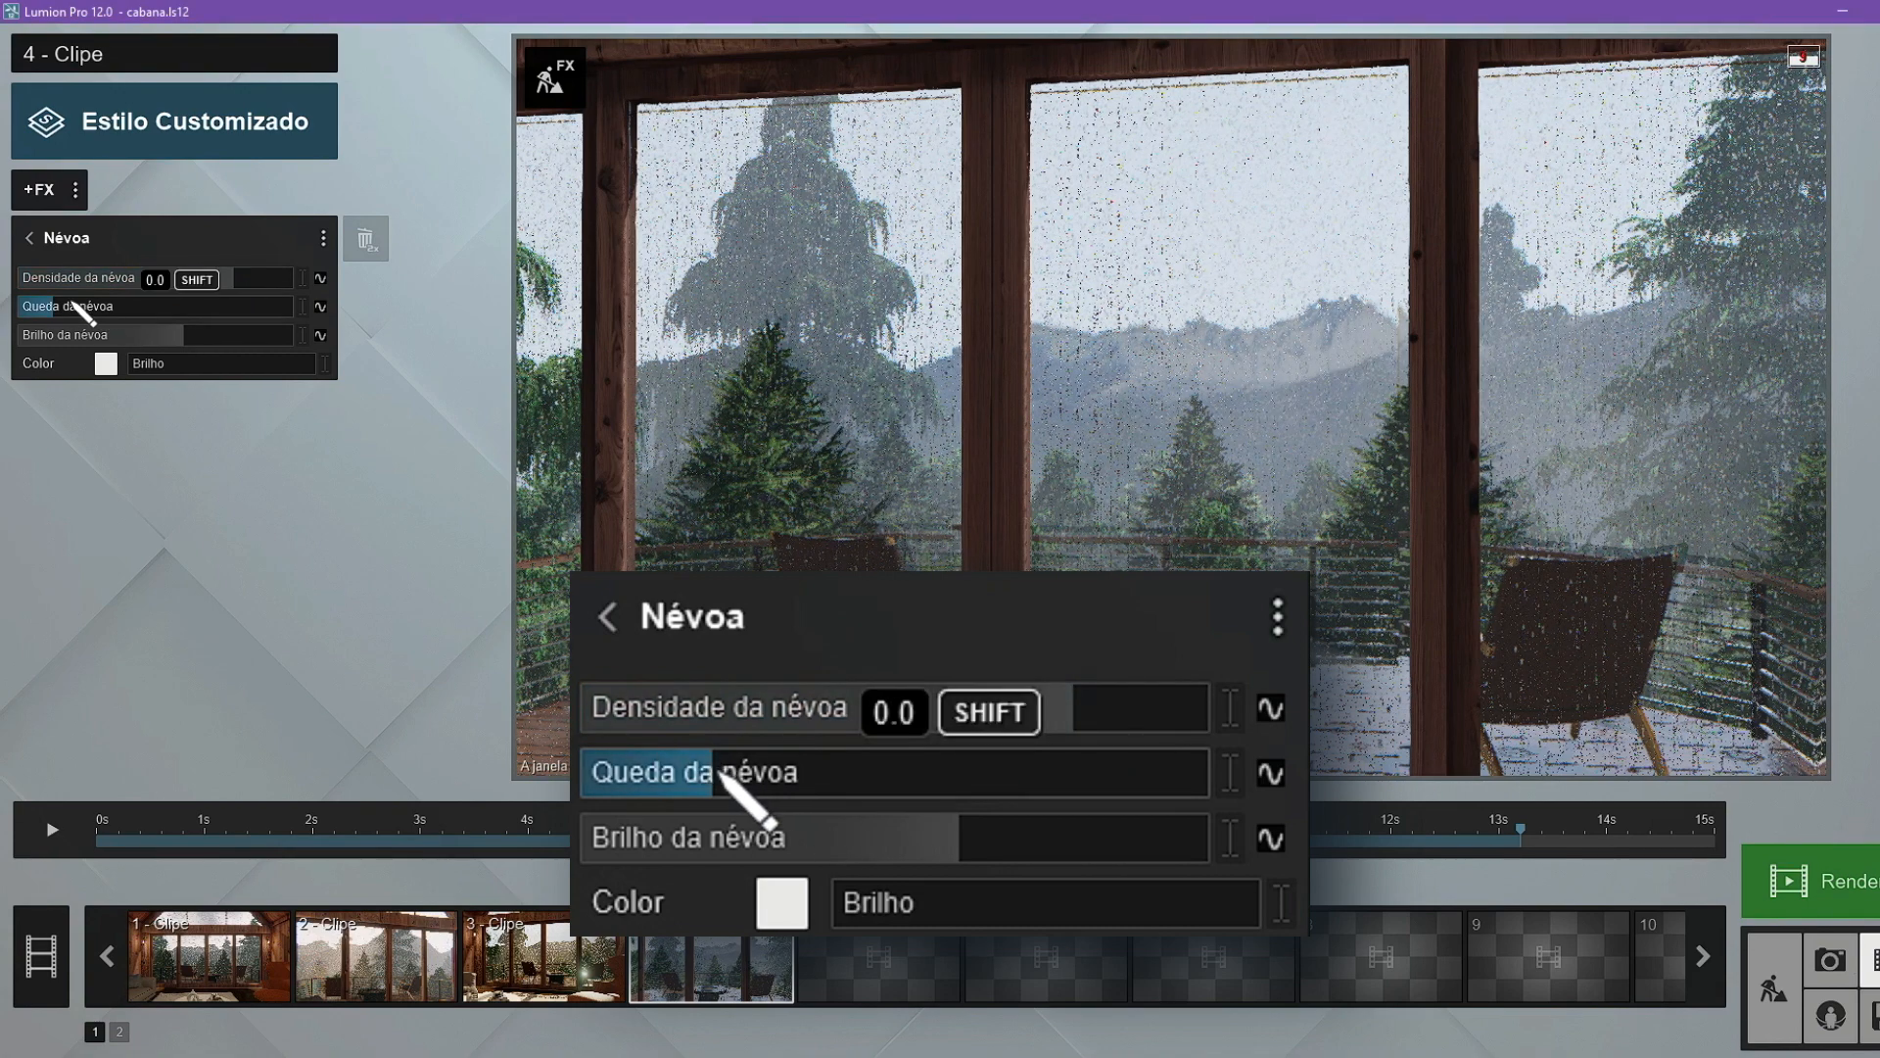
left_click_drag(88, 307, 202, 338)
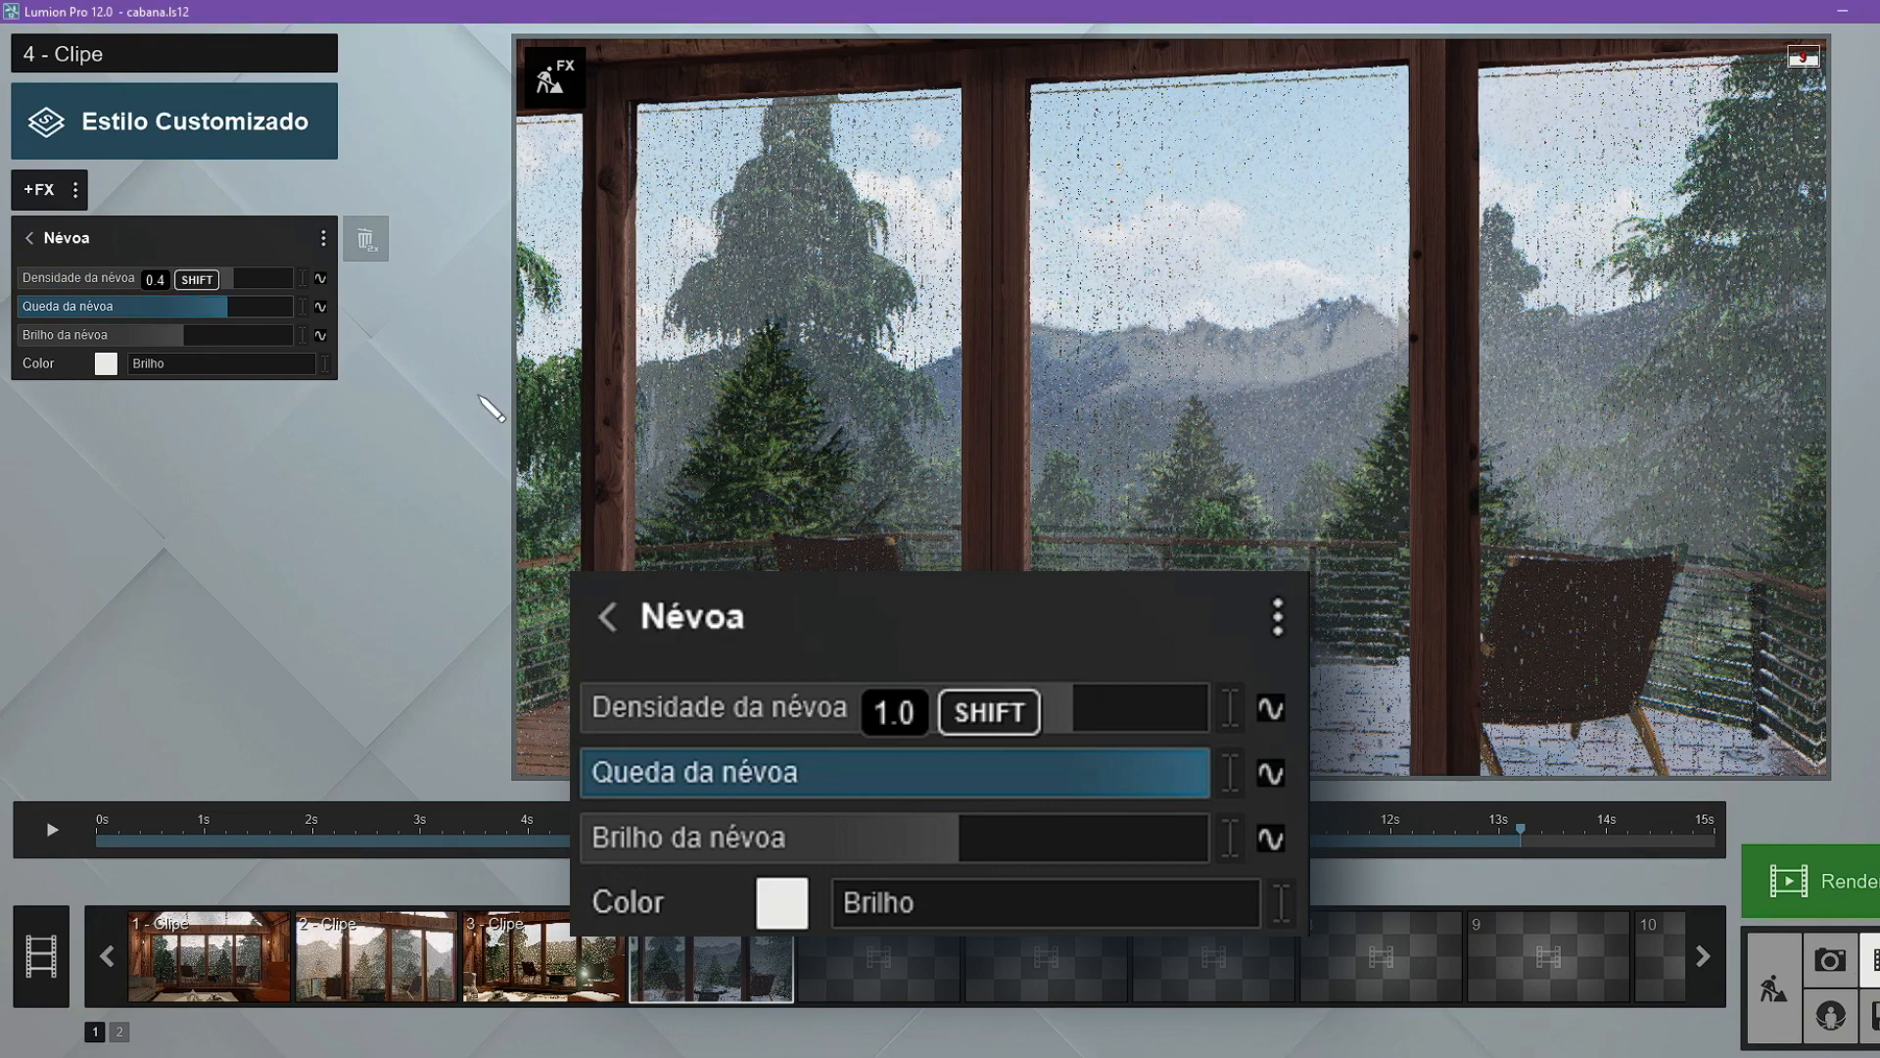
mouse_move(223, 424)
left_mouse_down()
mouse_move(67, 396)
mouse_move(214, 396)
left_mouse_up()
left_click_drag(1195, 840, 825, 842)
Add a Sol effect to clip 4 and adjust Rotação do Sol to about 155°.
left_click(29, 238)
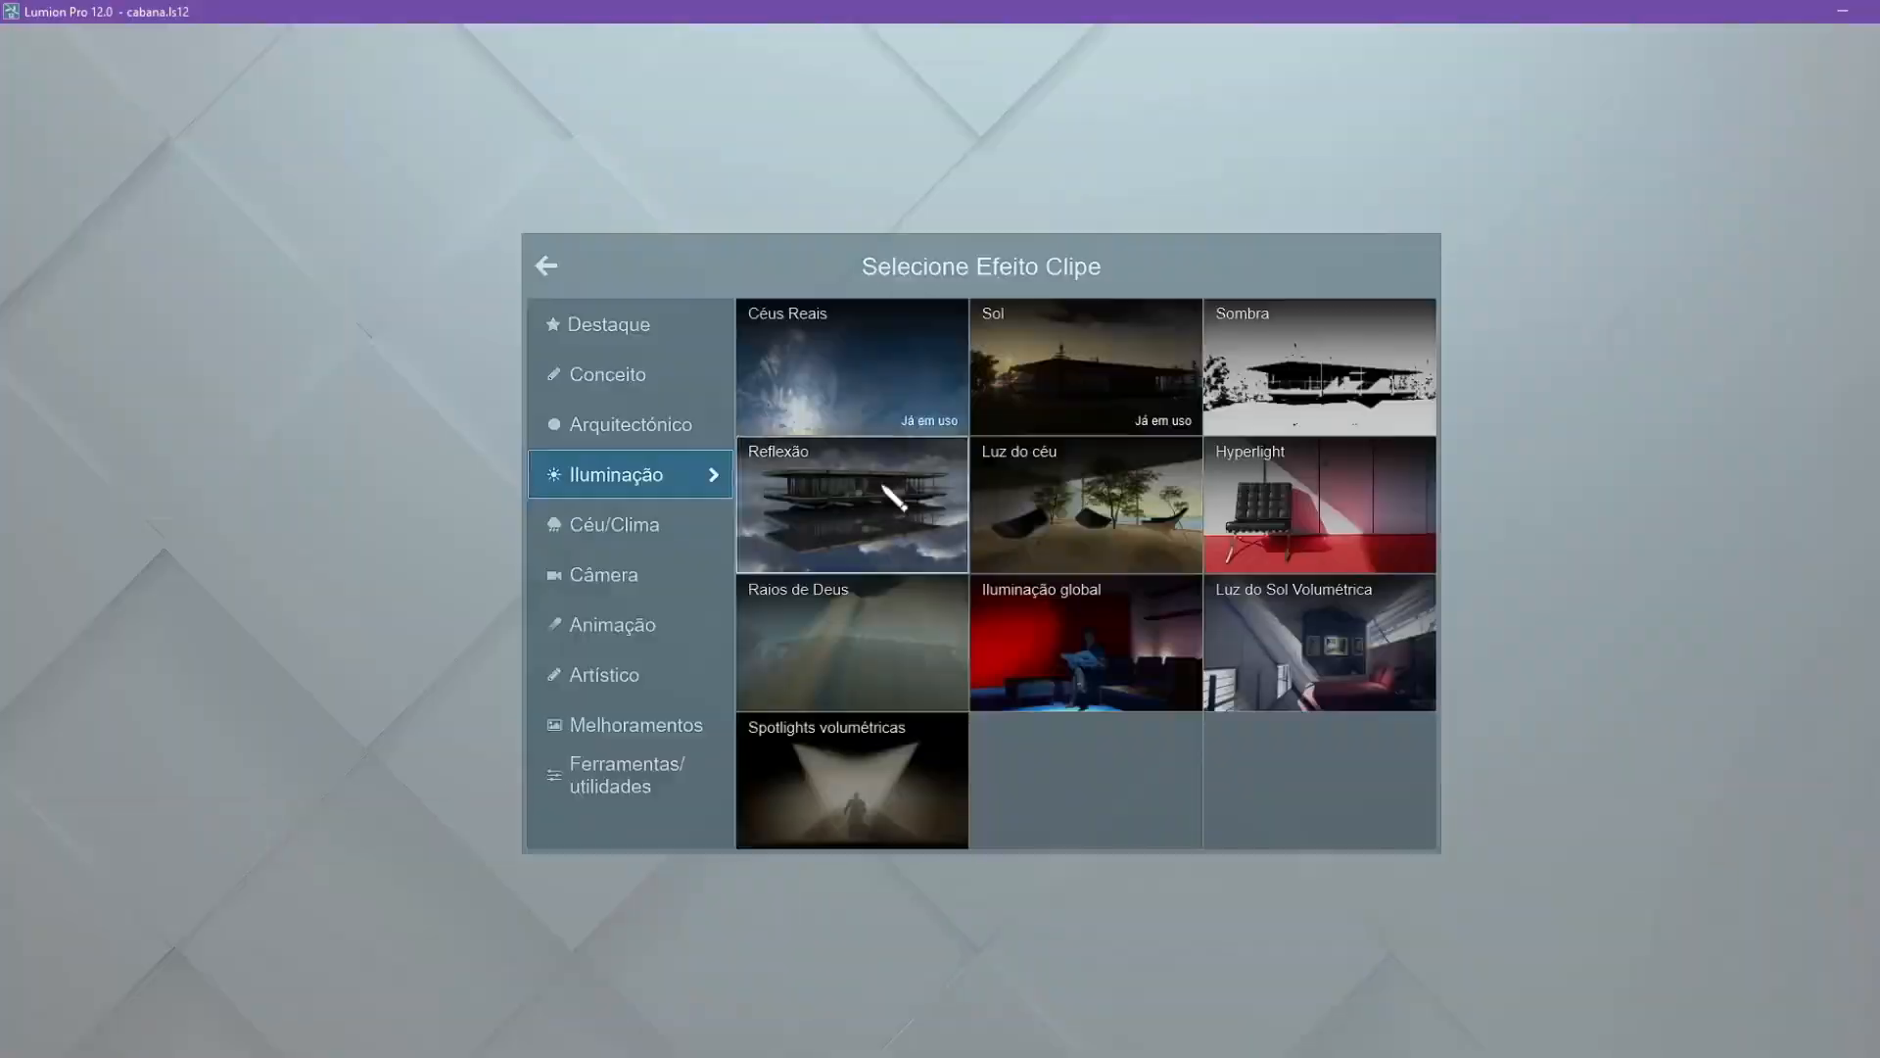
left_click(895, 497)
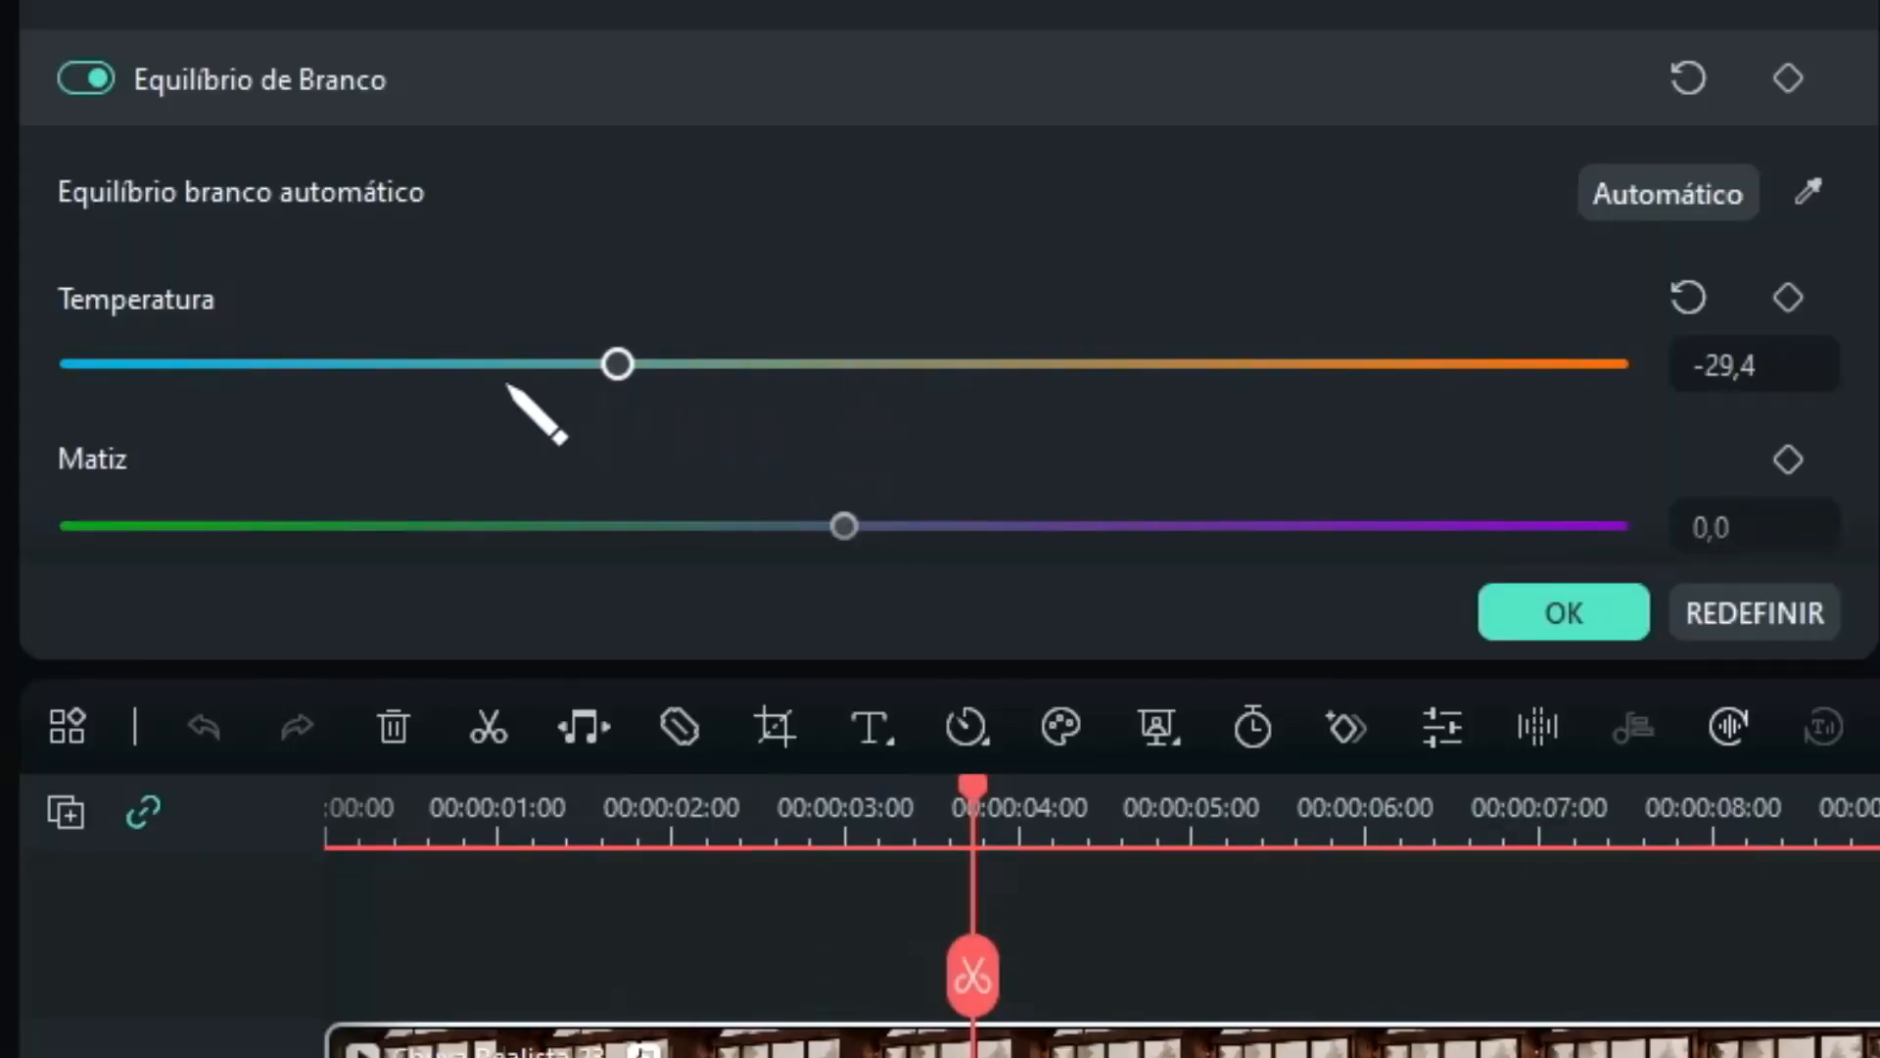
In the video editor, grade the rendered clip with Temperatura -29,4, Exposição -11,8, Brilho -9,8, Contraste 5,0 and Vibração -23,3.
scroll(1107, 203, "down", 4)
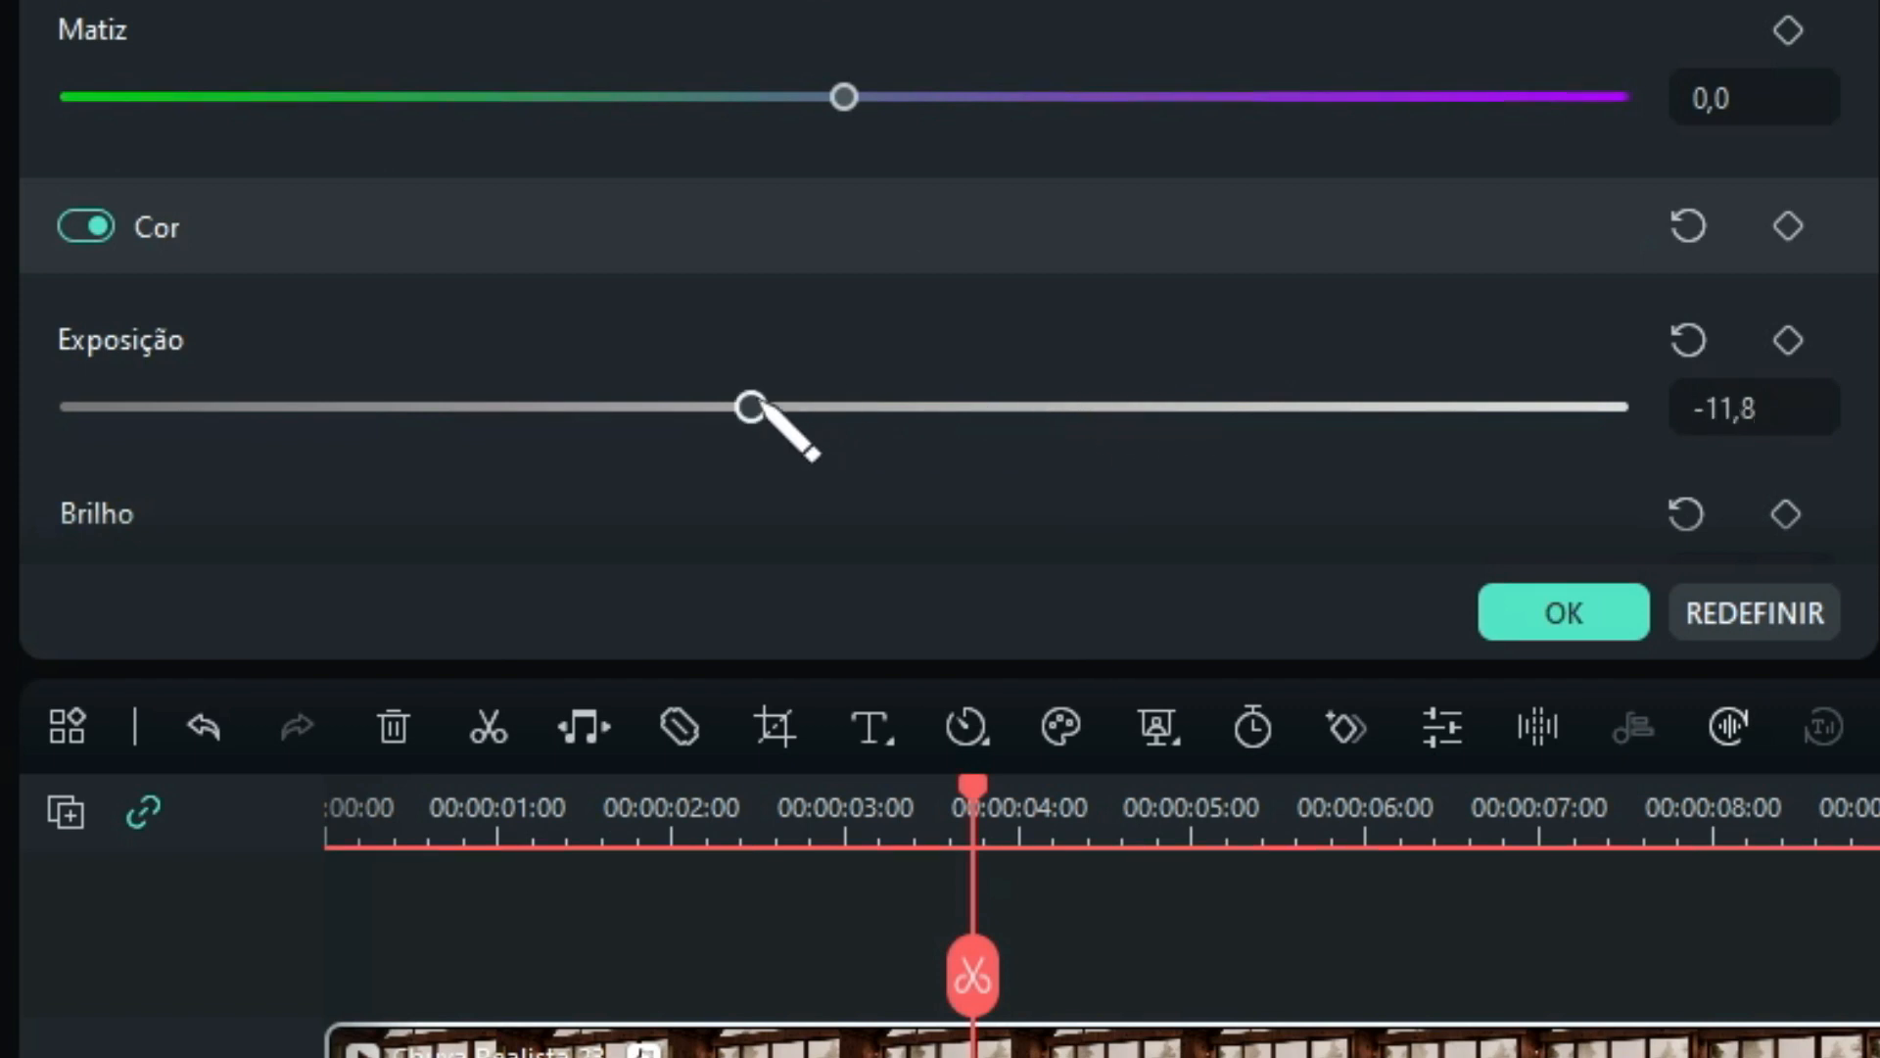
scroll(828, 104, "down", 4)
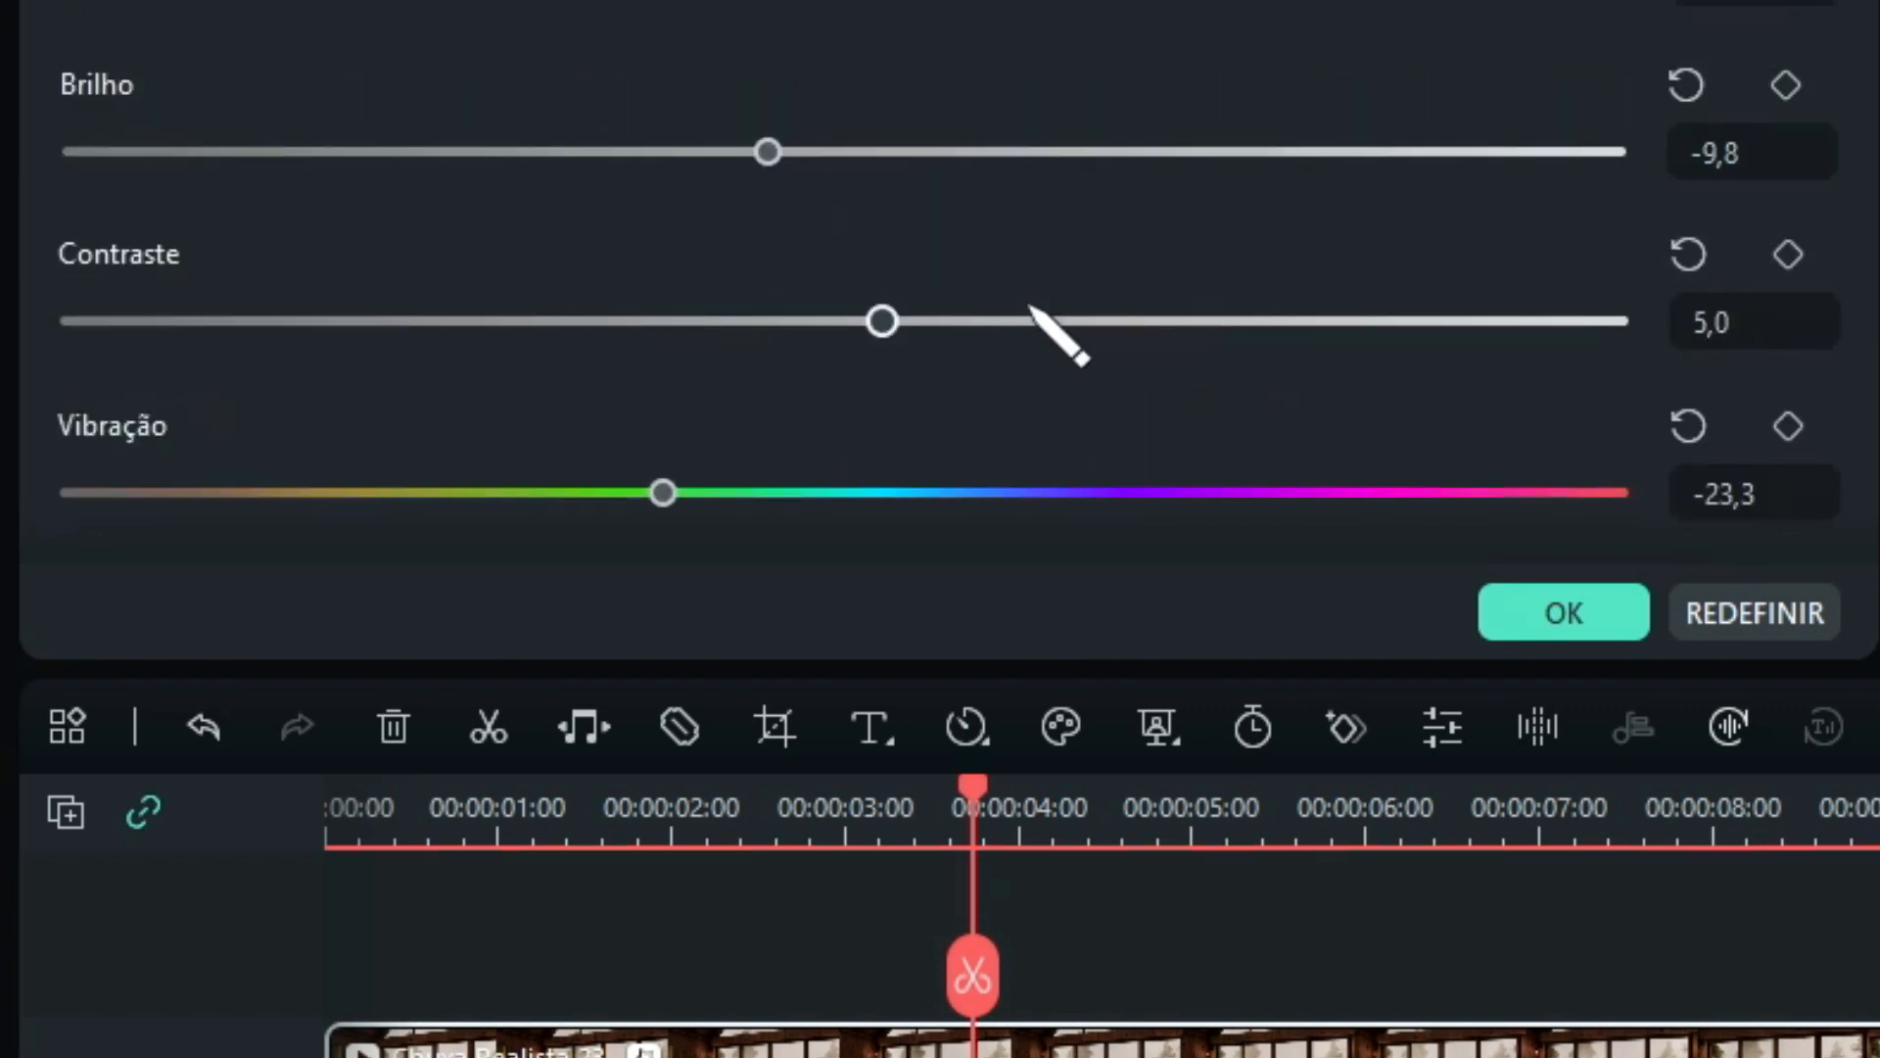
scroll(837, 301, "down", 4)
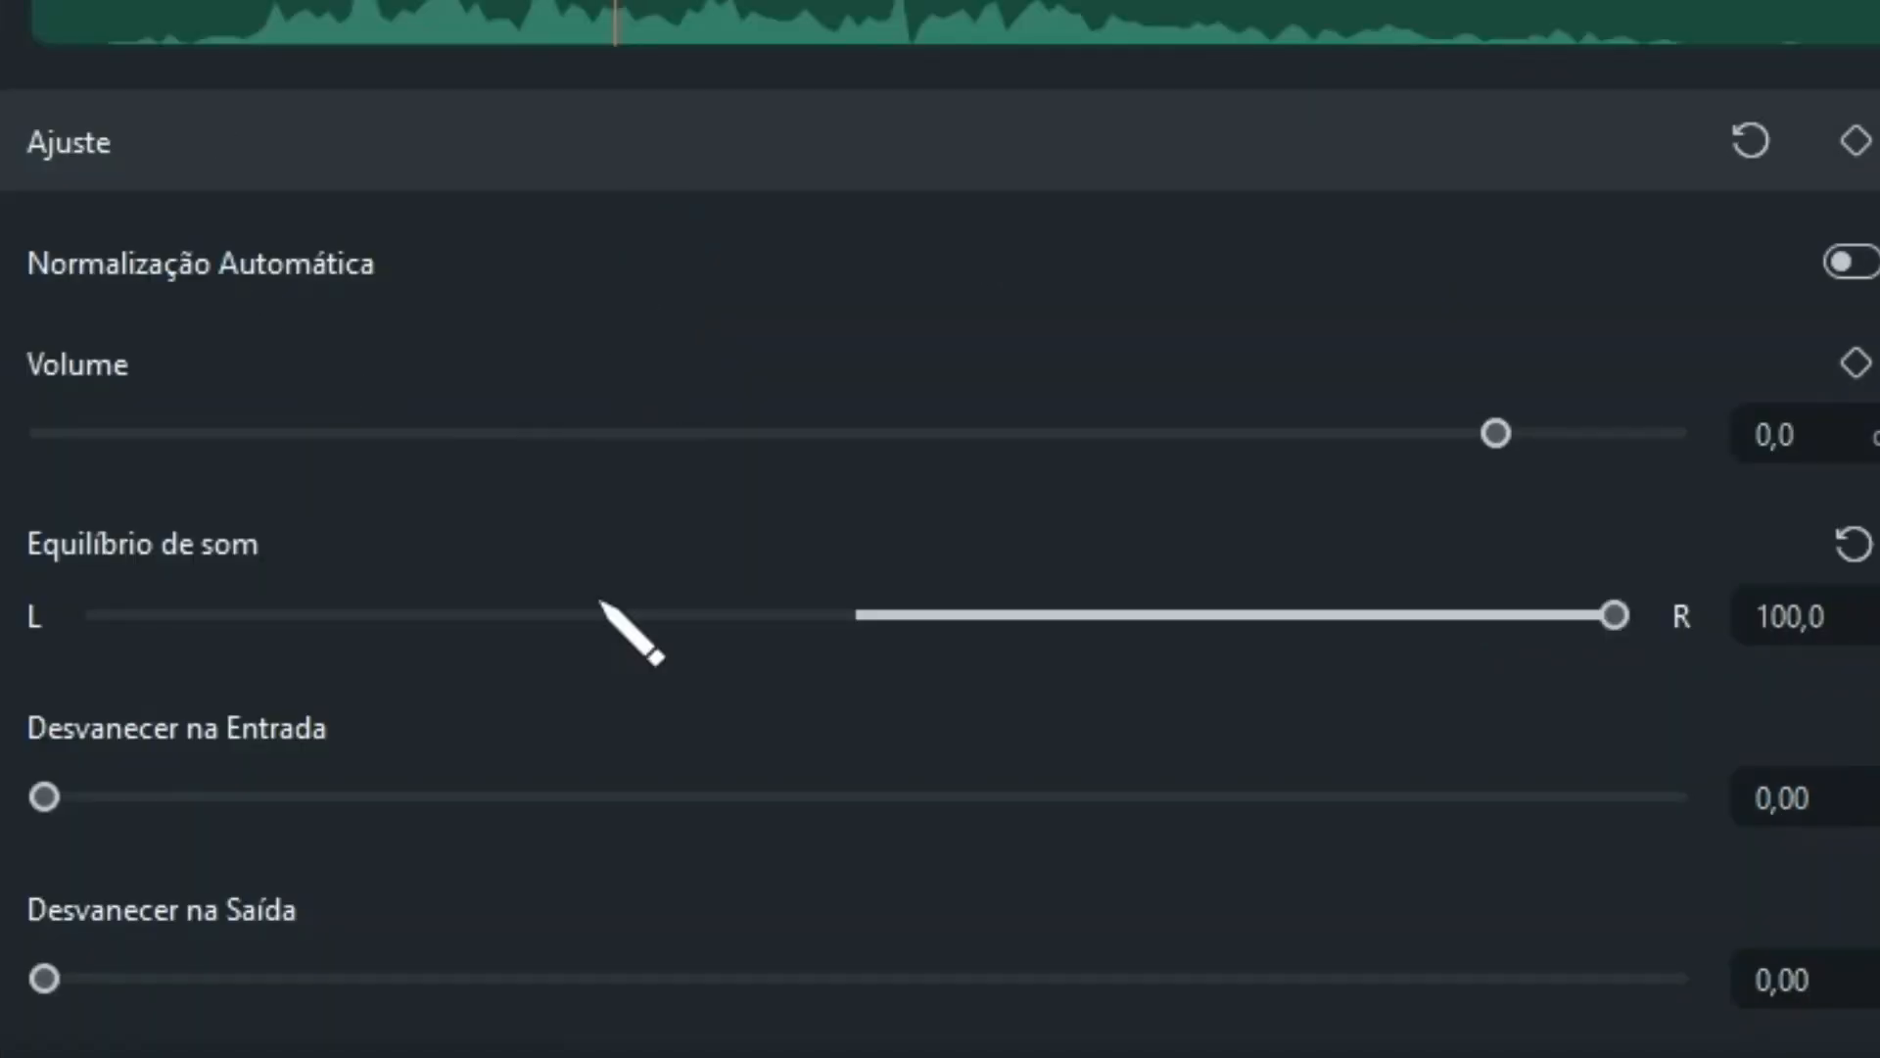
Set the audio clip's Equilíbrio de som to 84,0.
left_click_drag(1611, 612, 464, 563)
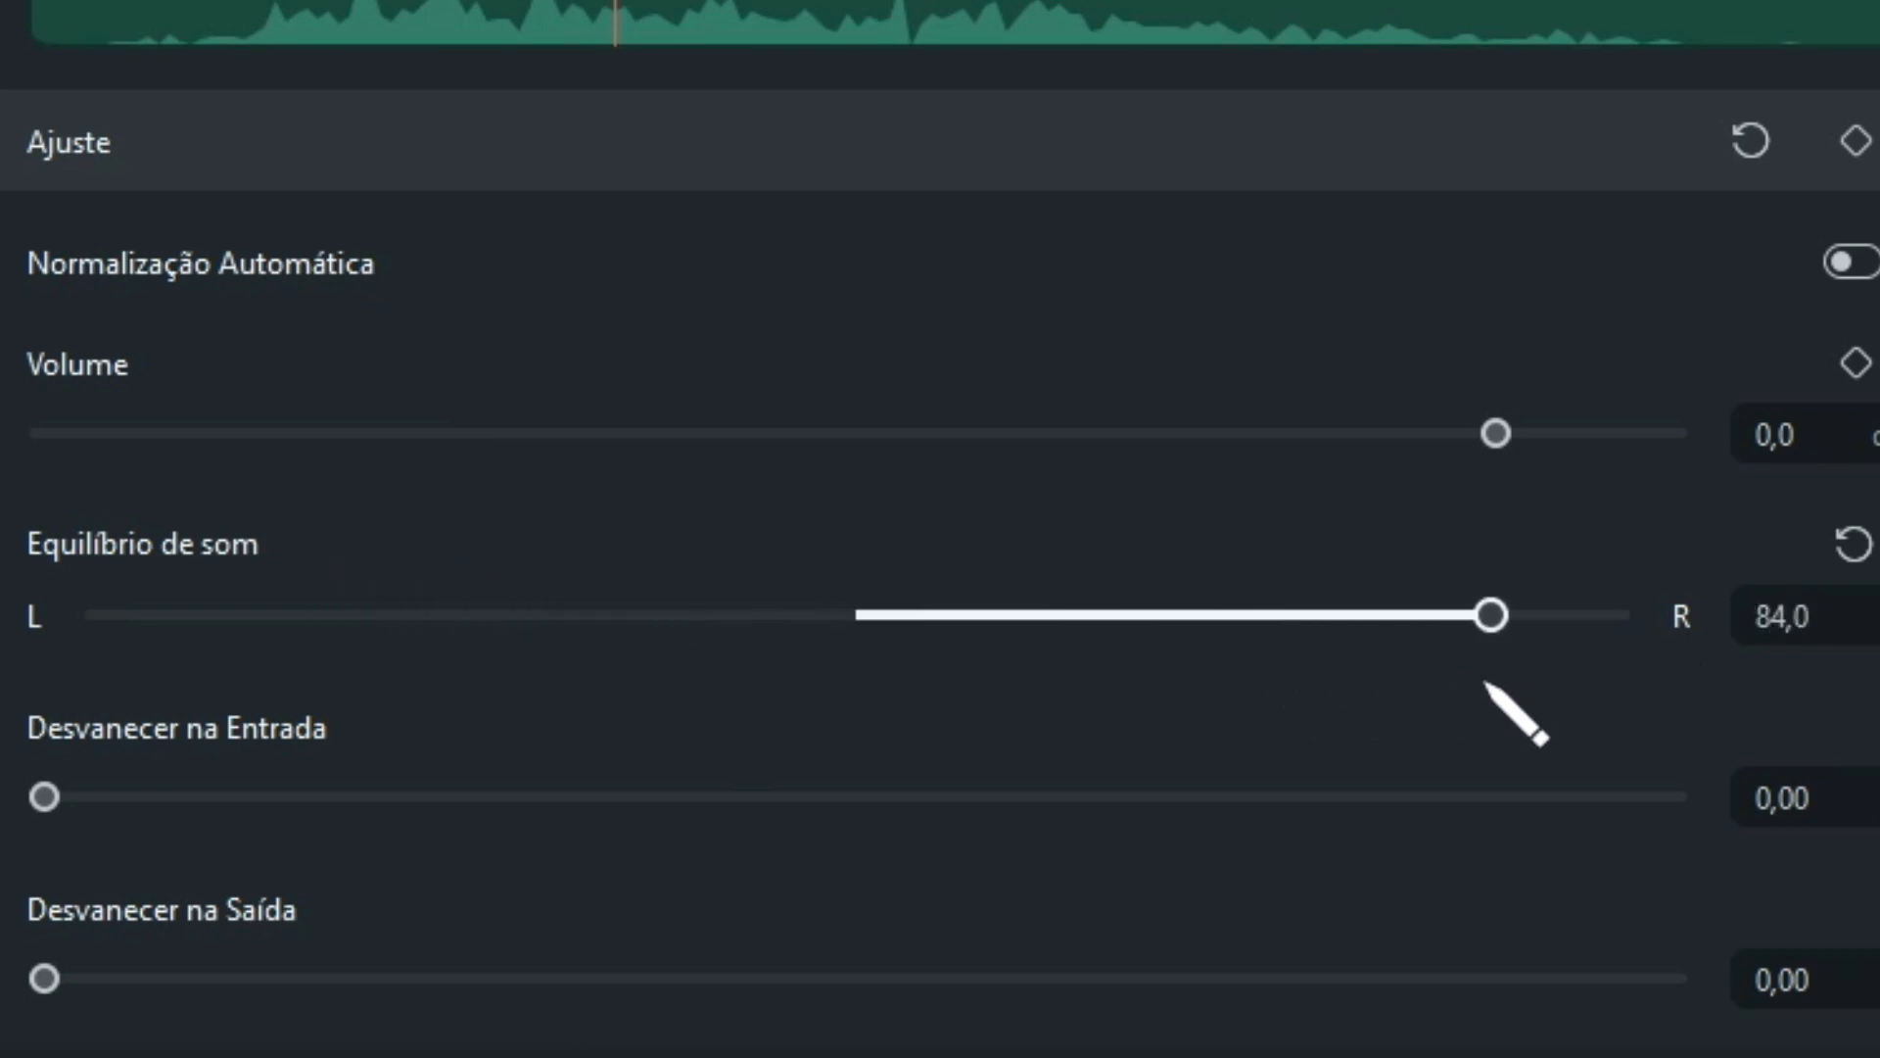